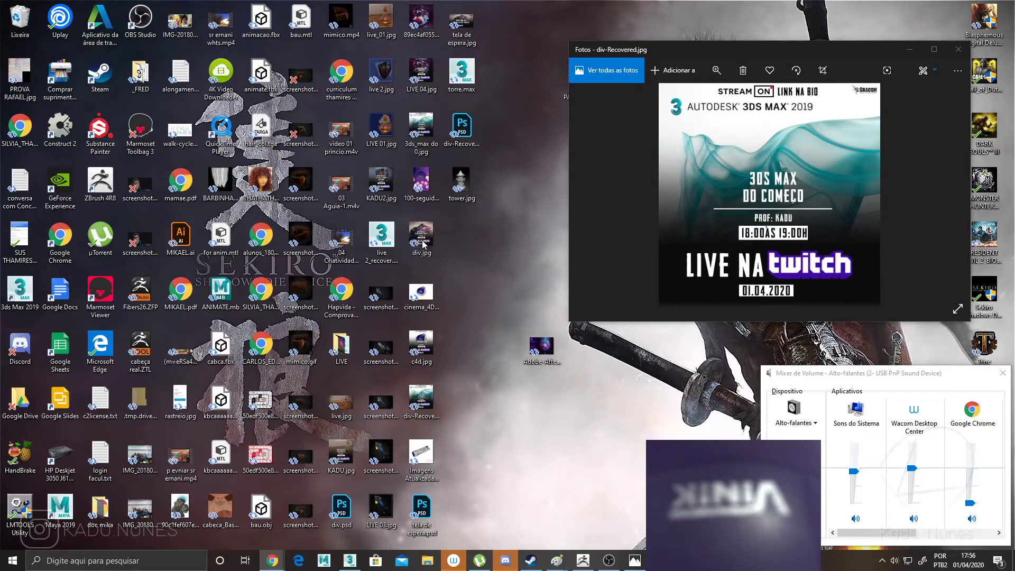
Close the 3ds Max welcome screen to reach the empty four-viewport scene.
click(432, 411)
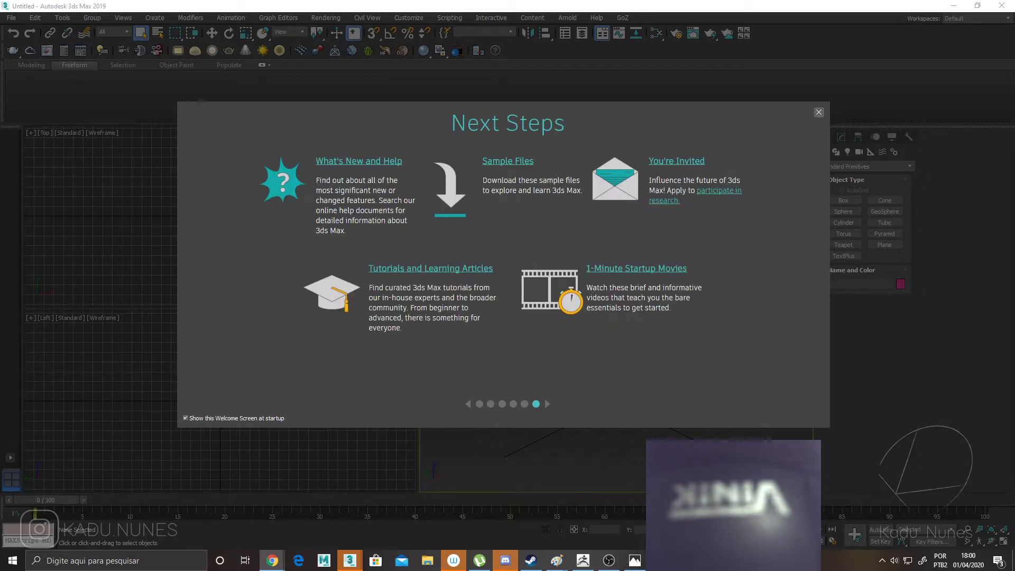
click(819, 112)
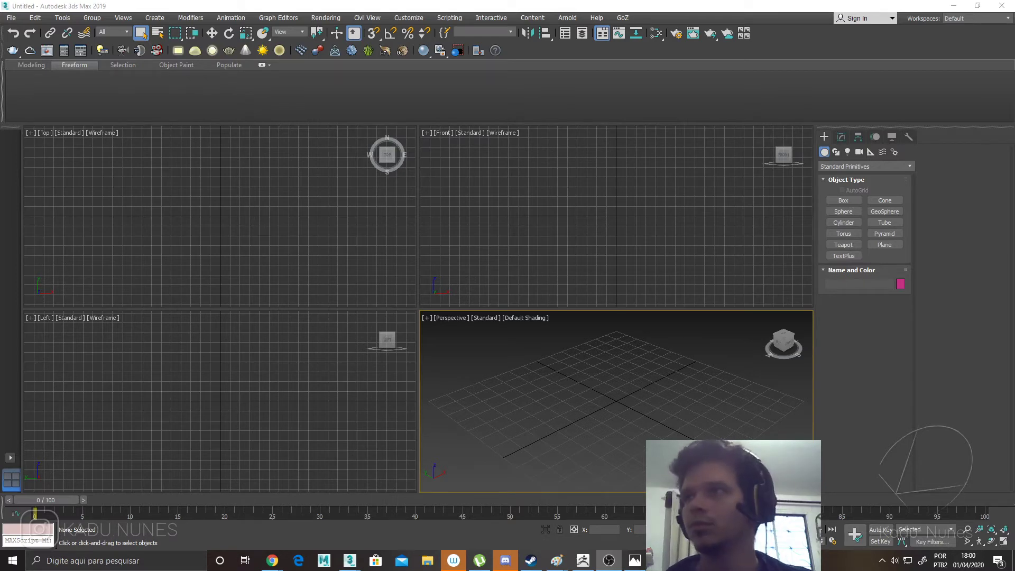
click(442, 33)
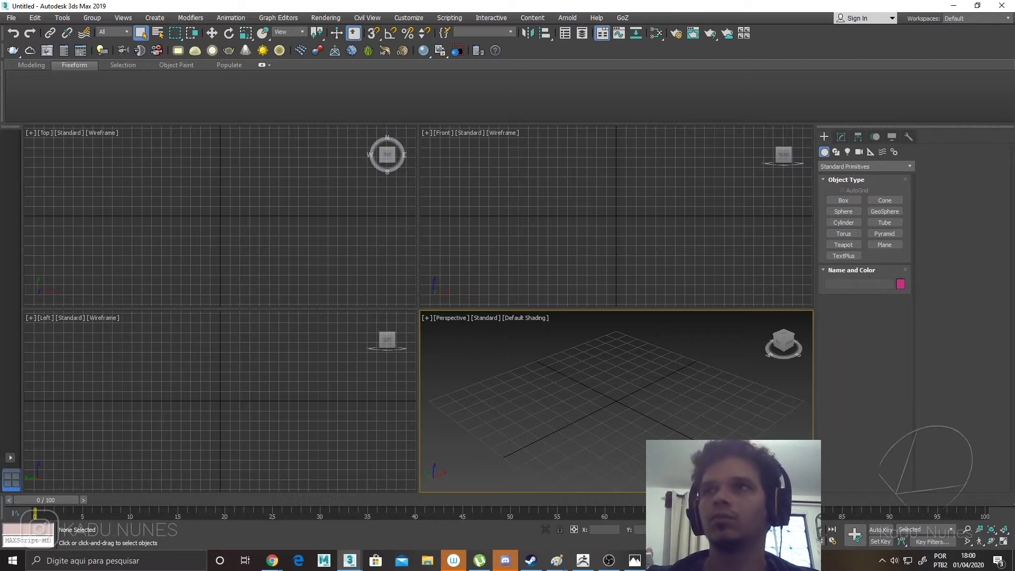
Switch to the Chrome browser and look over the artist's ArtStation portfolio and the Dream Maker YouTube channel.
key(alt+Tab)
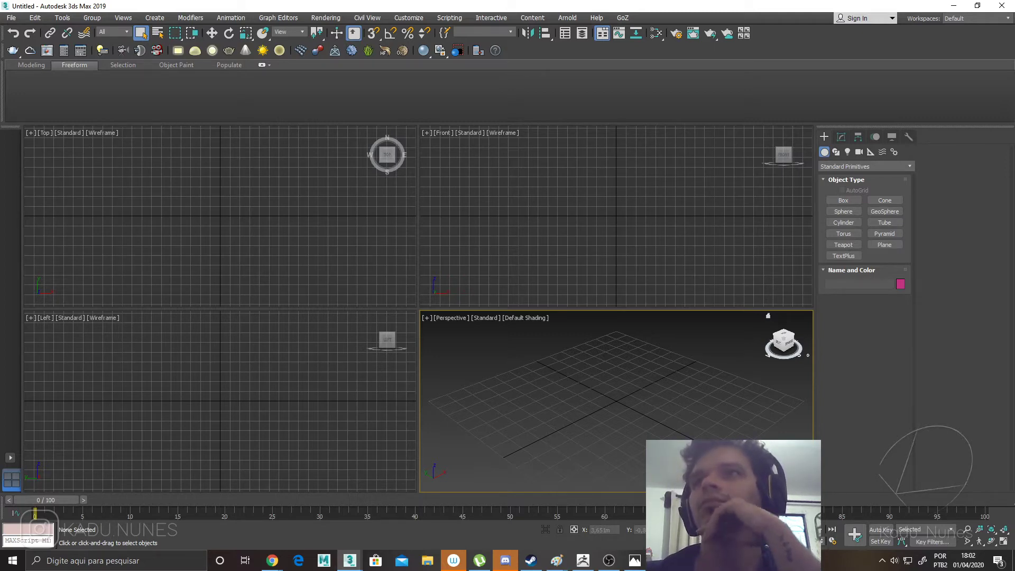
key(alt+Tab)
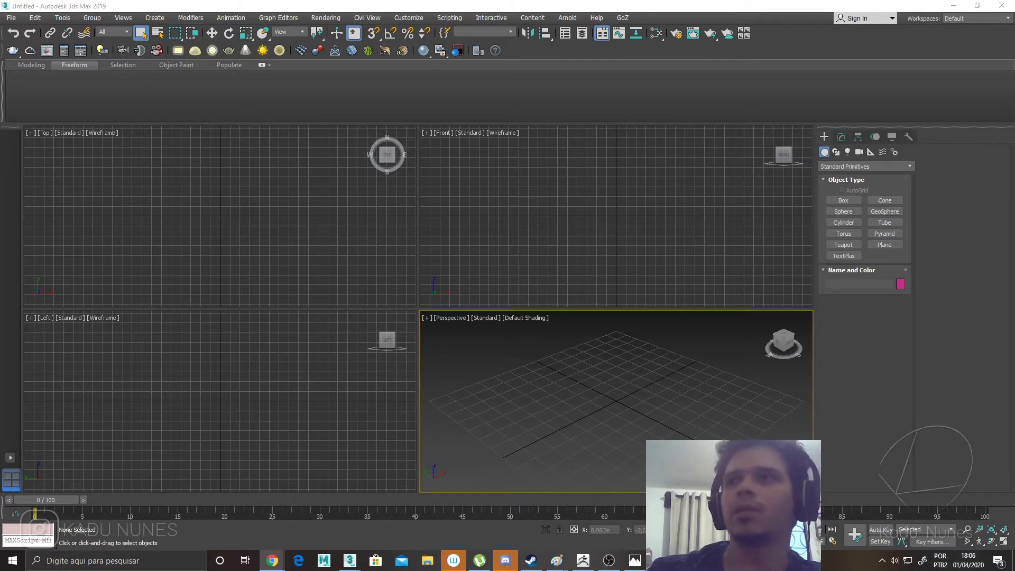
drag(1014, 117, 511, 80)
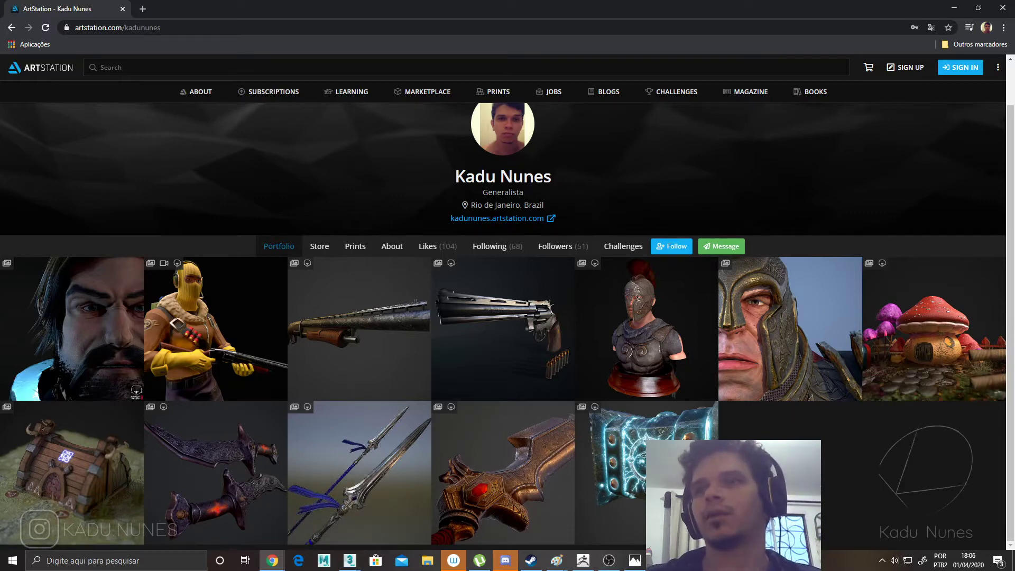
drag(1014, 106, 521, 109)
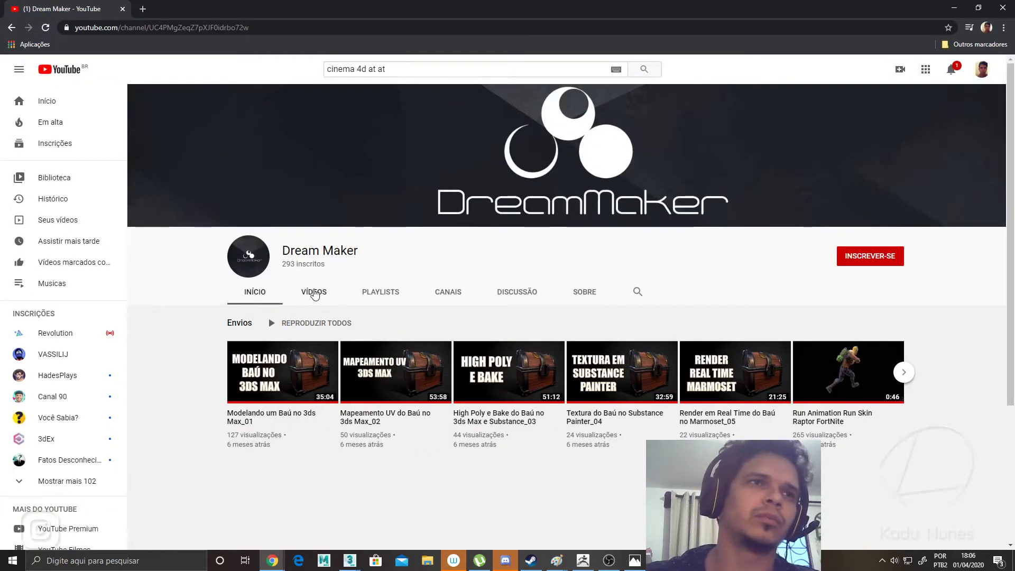
From the Dream Maker channel's playlists, open "Baú em Realtime" and view its first video, "Modelando um Baú no 3ds Max_01".
click(370, 294)
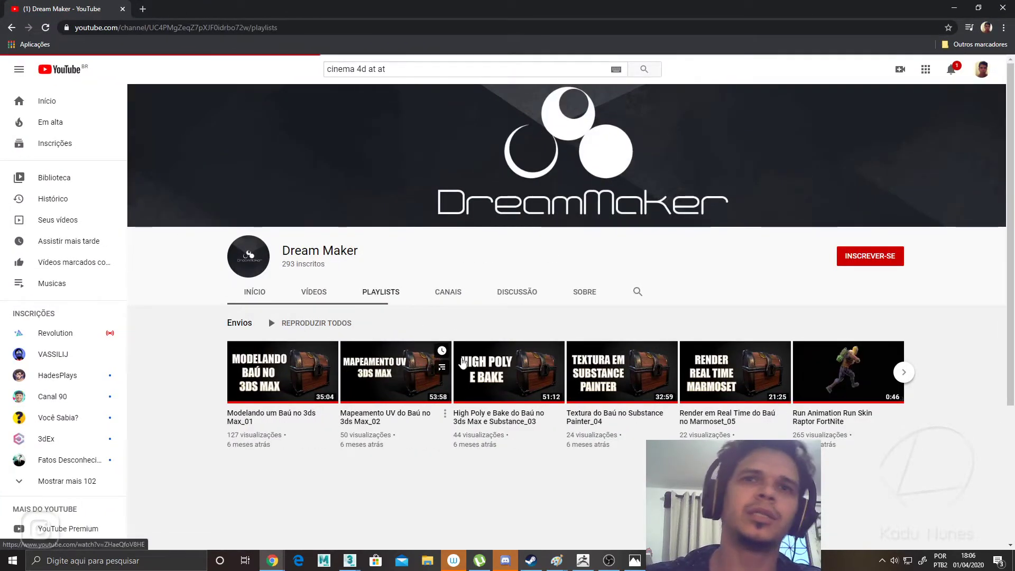
click(288, 382)
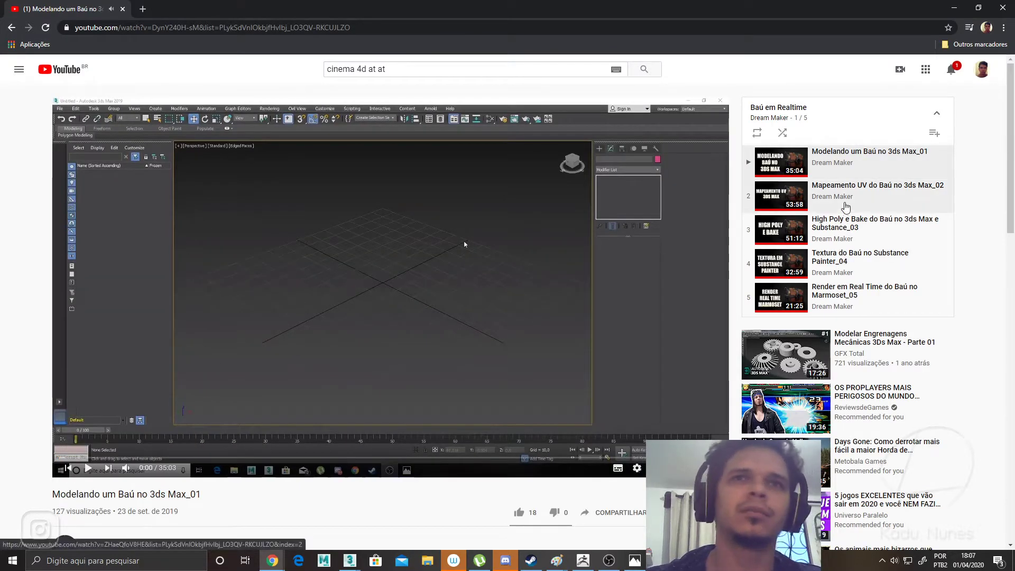
scroll(719, 285, down, 2)
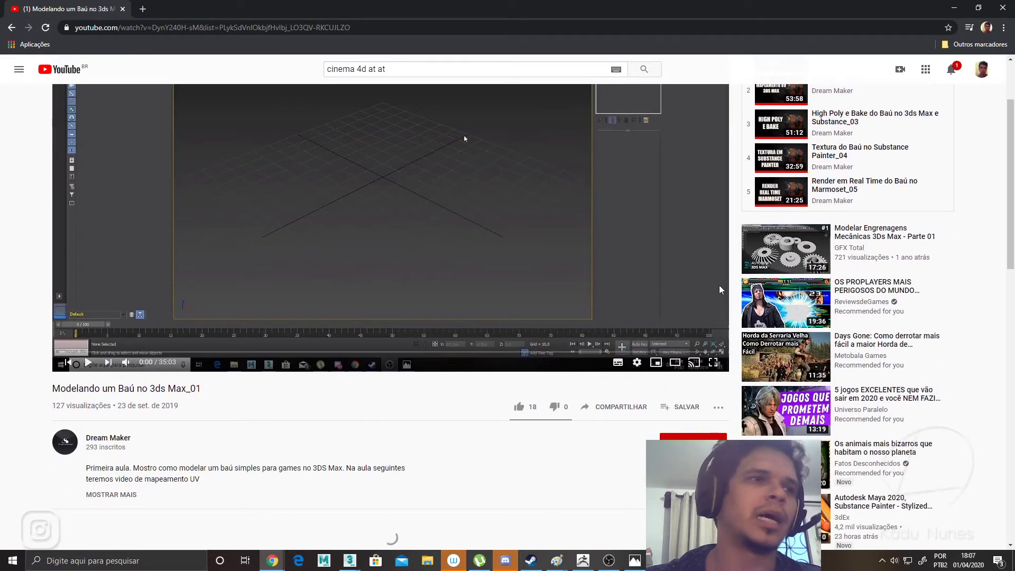
scroll(719, 289, up, 1)
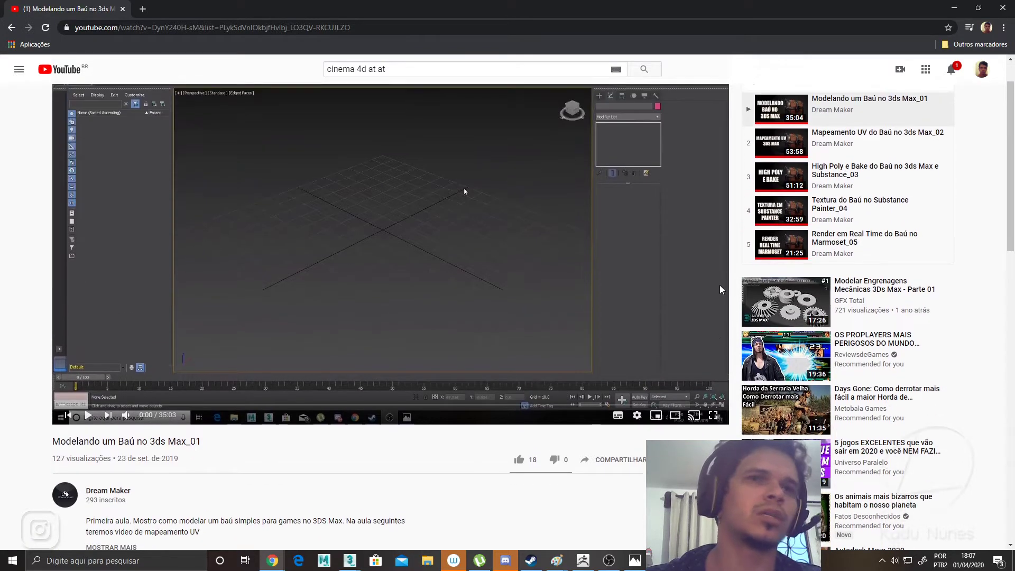
Preview the playlist's "Mapeamento UV do Baú no 3ds Max_02" and "High Poly e Bake do Baú no 3ds Max e Substance_03" videos.
click(800, 153)
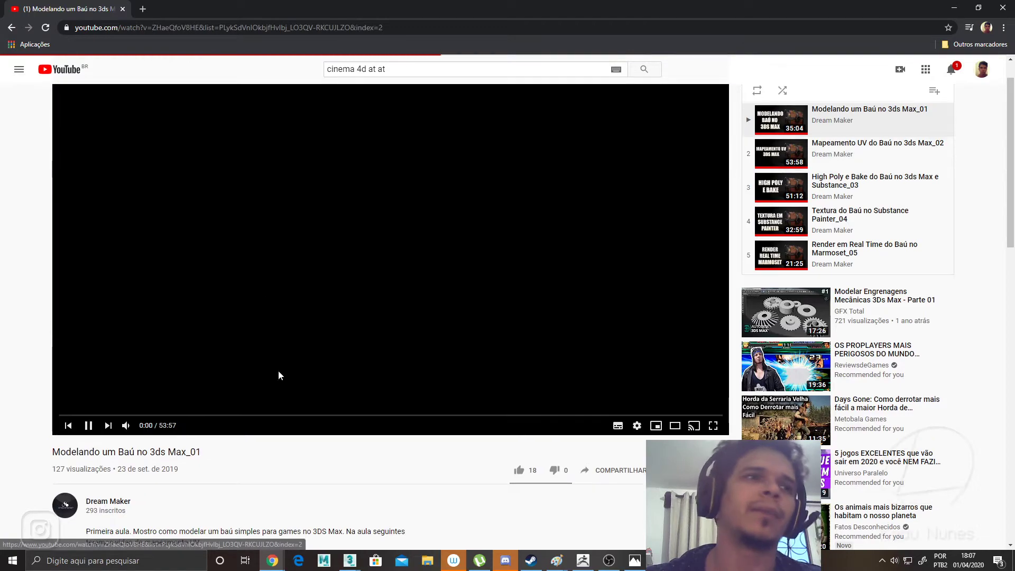
scroll(275, 403, down, 3)
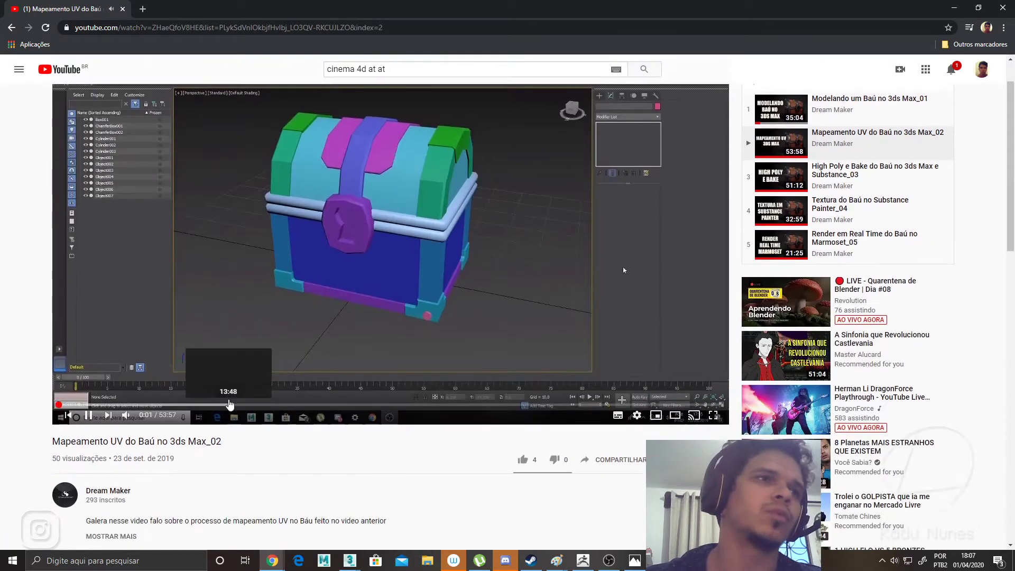
scroll(228, 402, up, 3)
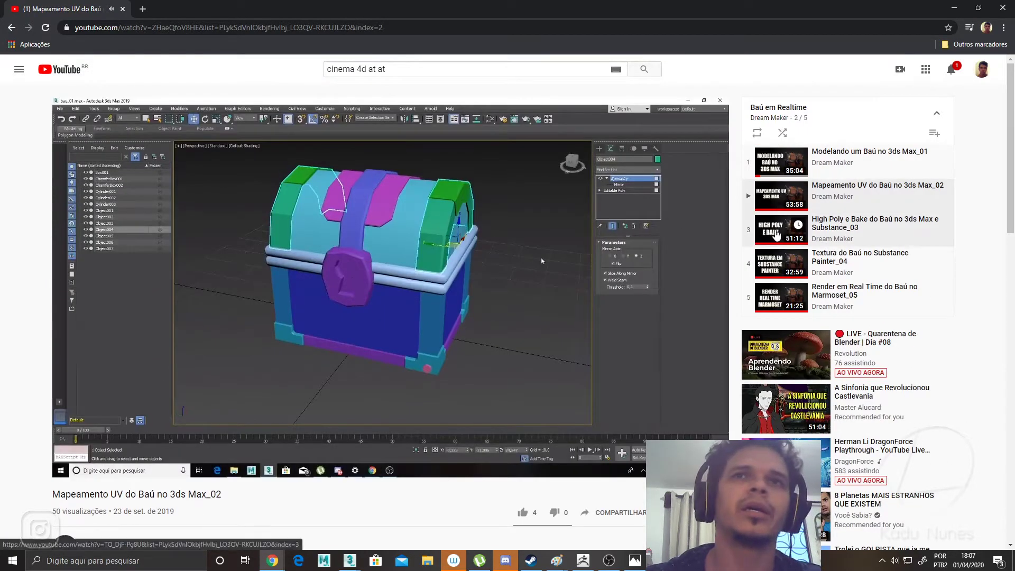
click(776, 235)
click(378, 457)
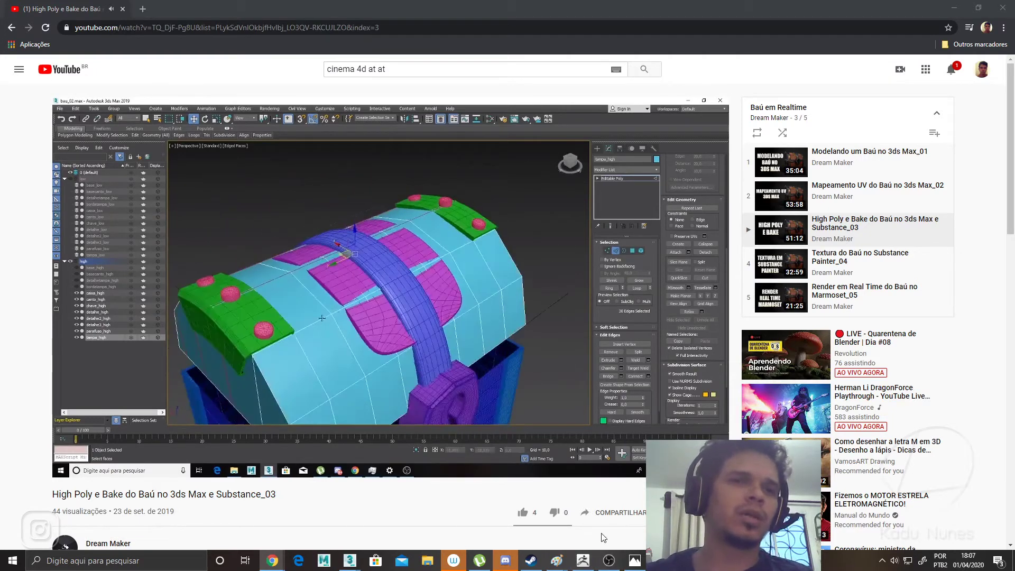
Switch to the untitled 3ds Max scene, activate the Front, Top and Perspective viewports in turn, and maximize the Perspective viewport.
mouse_move(352, 564)
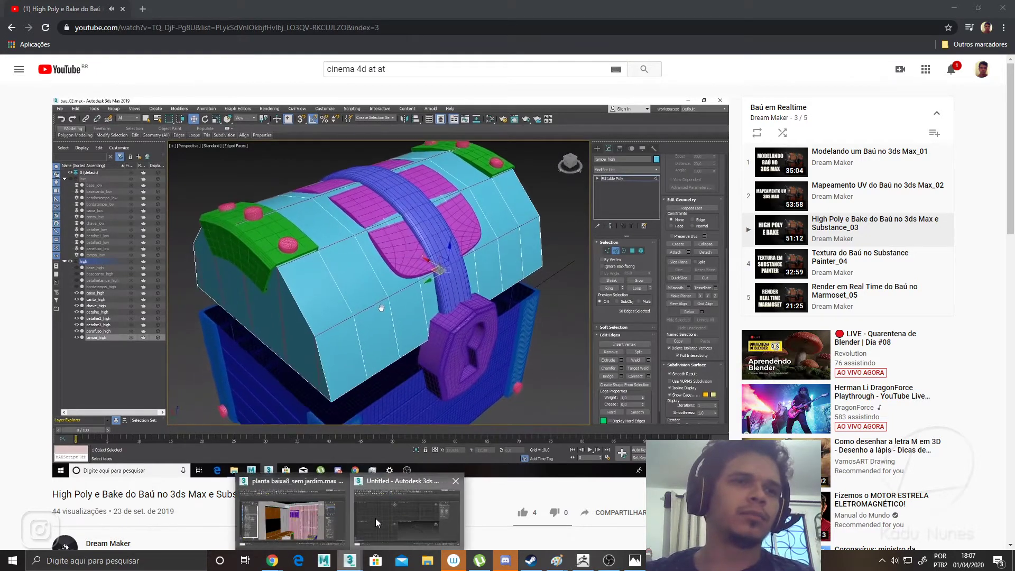
click(386, 511)
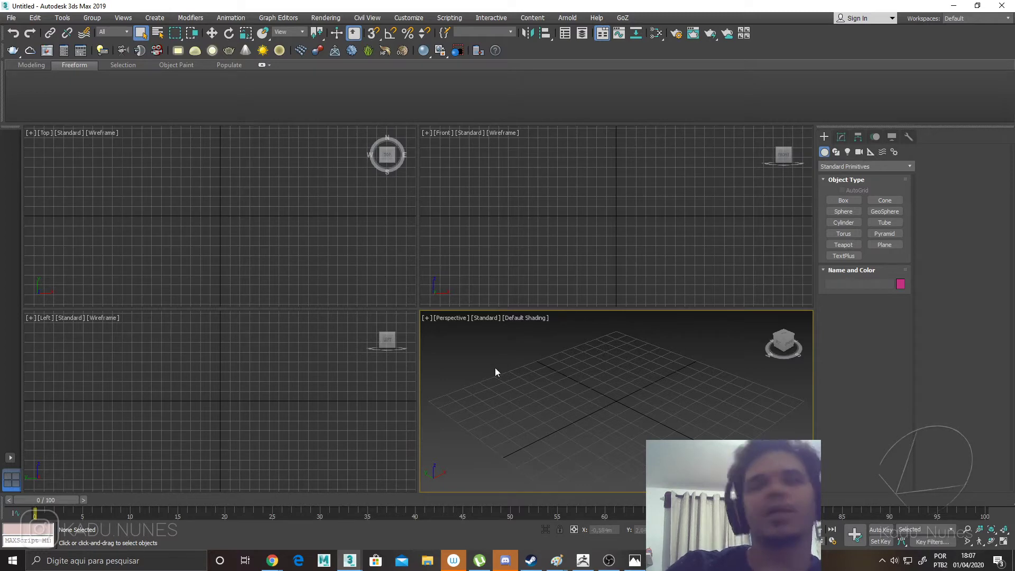
click(532, 177)
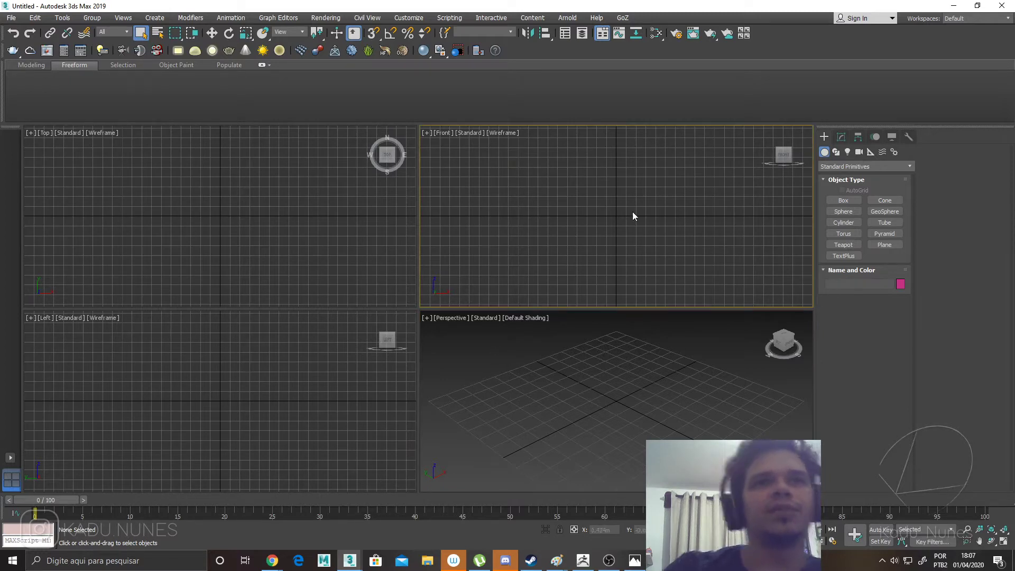
click(120, 211)
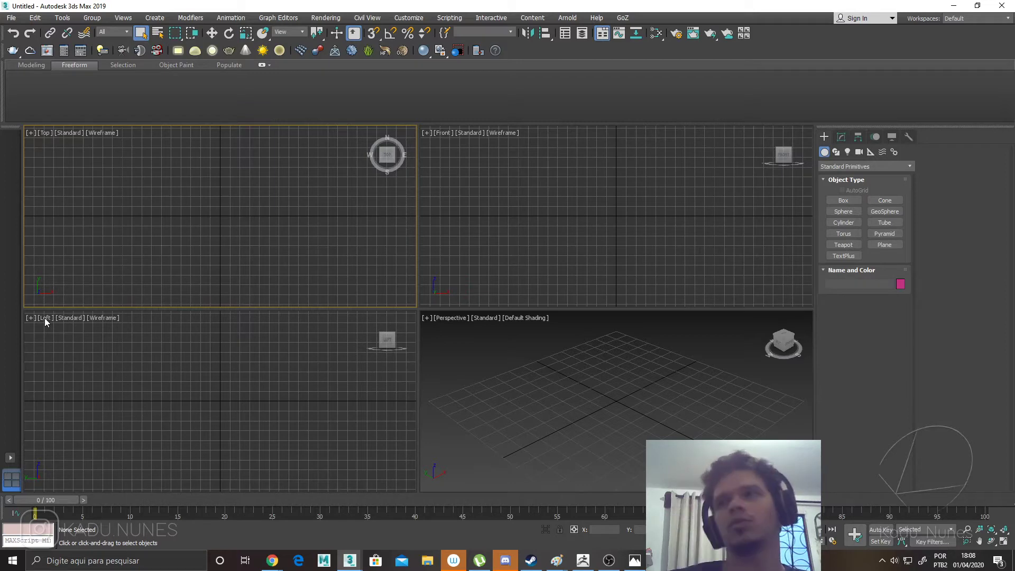
click(659, 385)
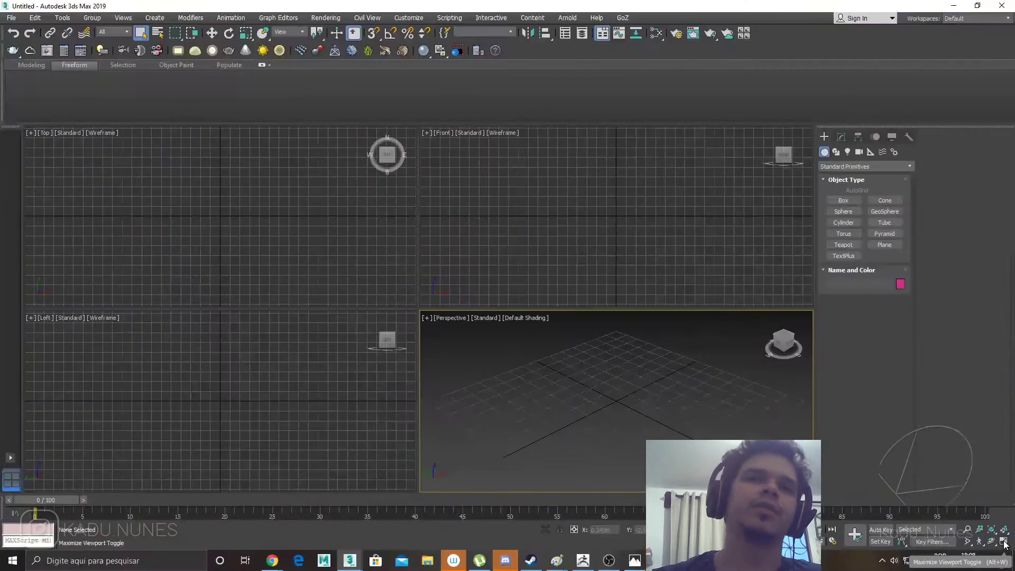
key(alt+w)
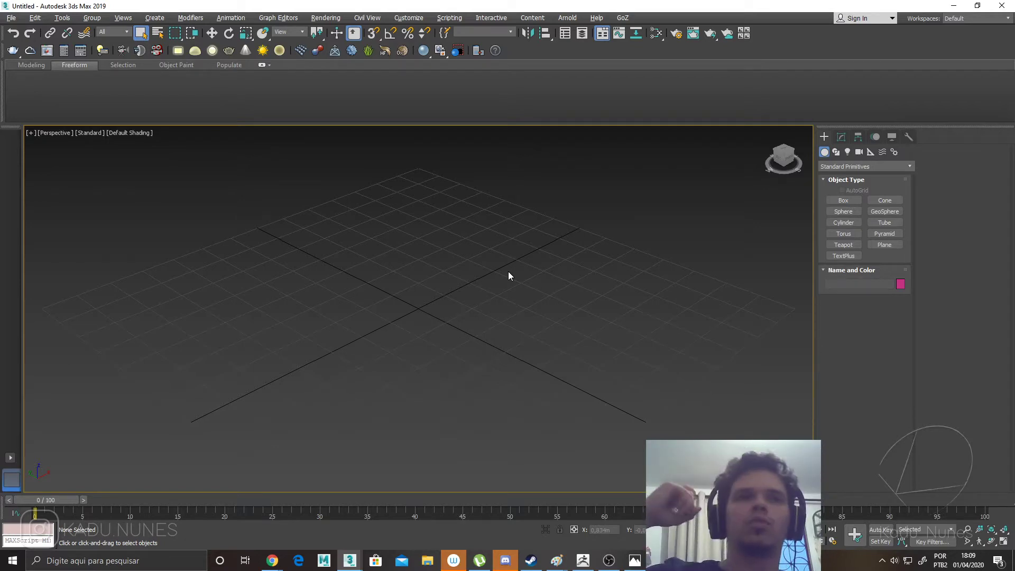
Examine the empty Perspective grid from different distances, positions and angles by zooming, panning and orbiting.
scroll(509, 273, down, 10)
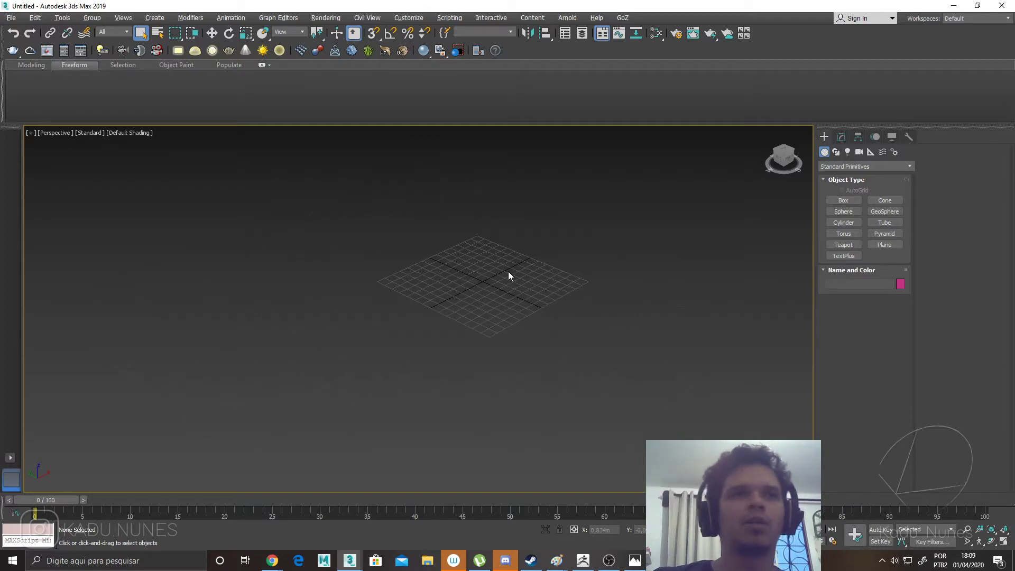
scroll(509, 275, down, 5)
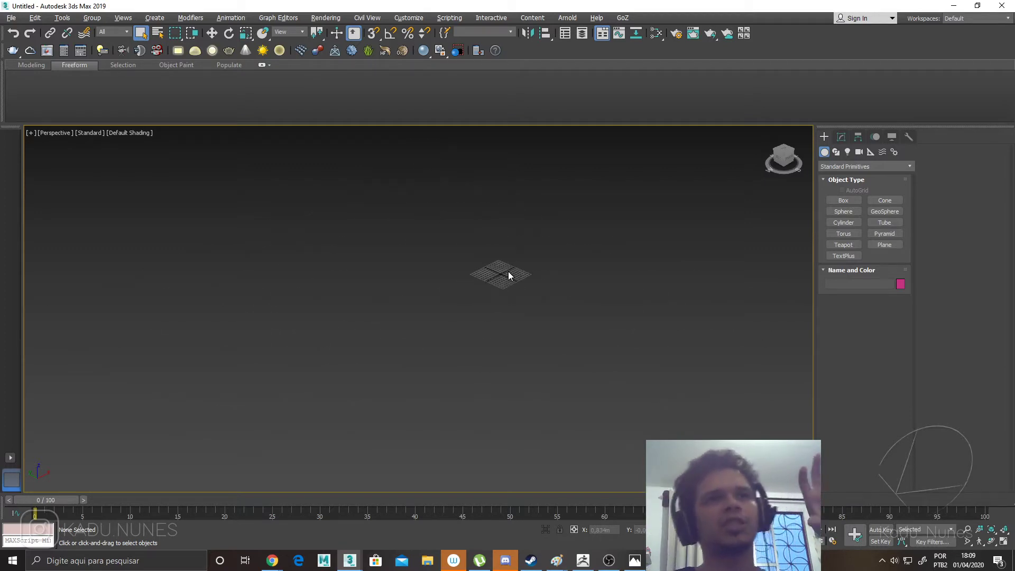
scroll(509, 273, up, 8)
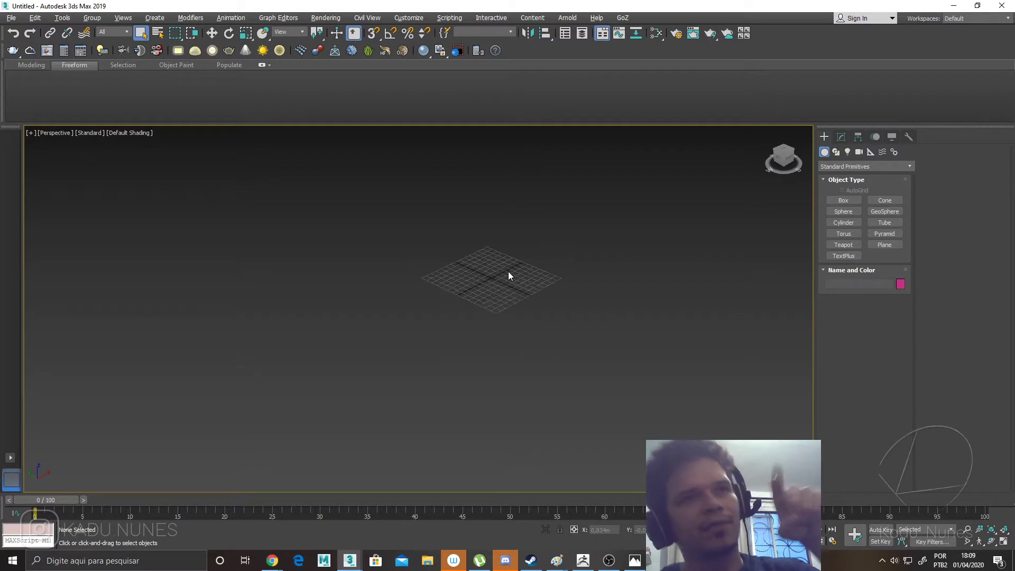
scroll(508, 276, down, 2)
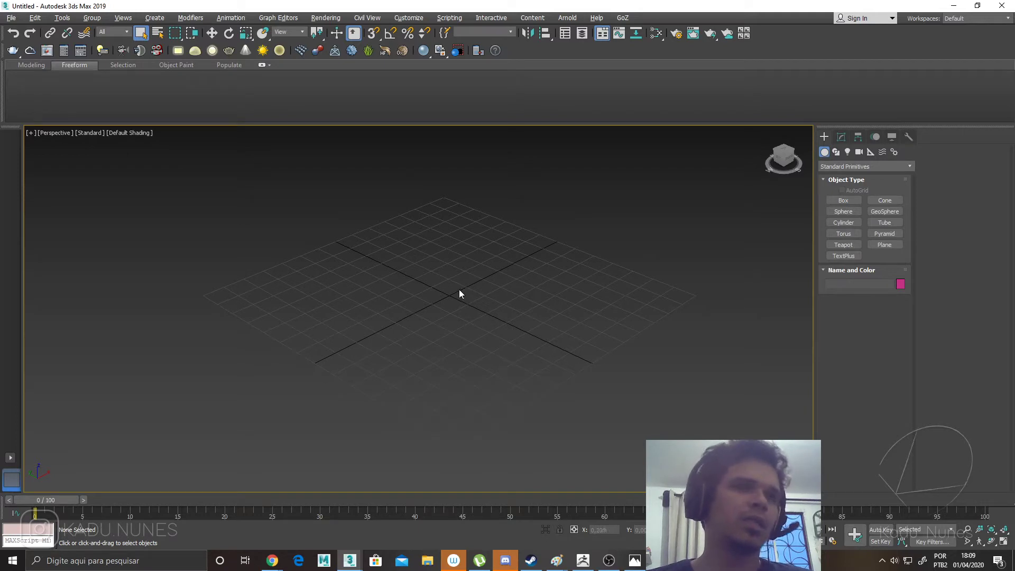
middle_drag(447, 296, 417, 299)
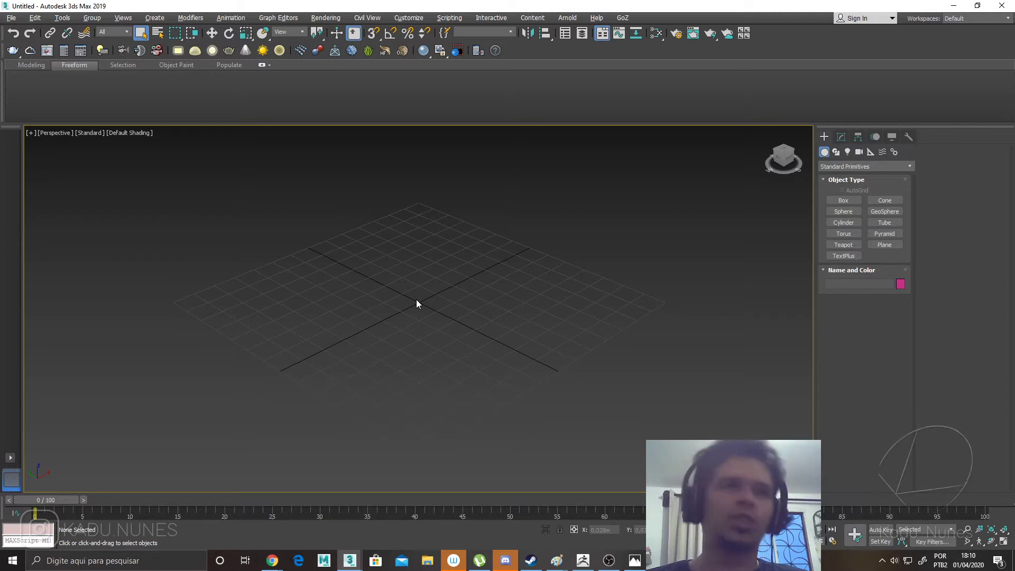
alt+middle_drag(398, 302, 444, 319)
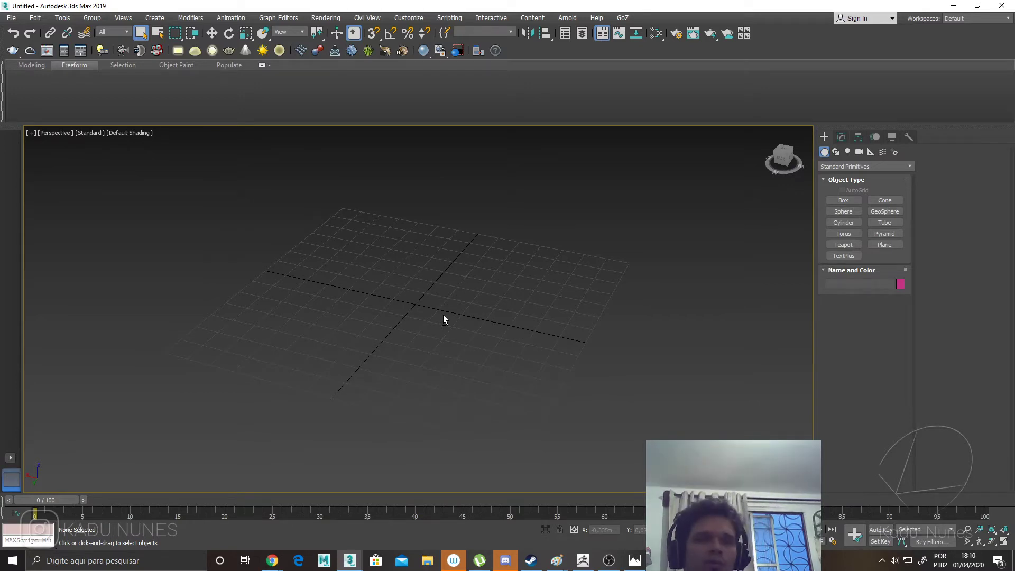
alt+middle_drag(443, 320, 484, 261)
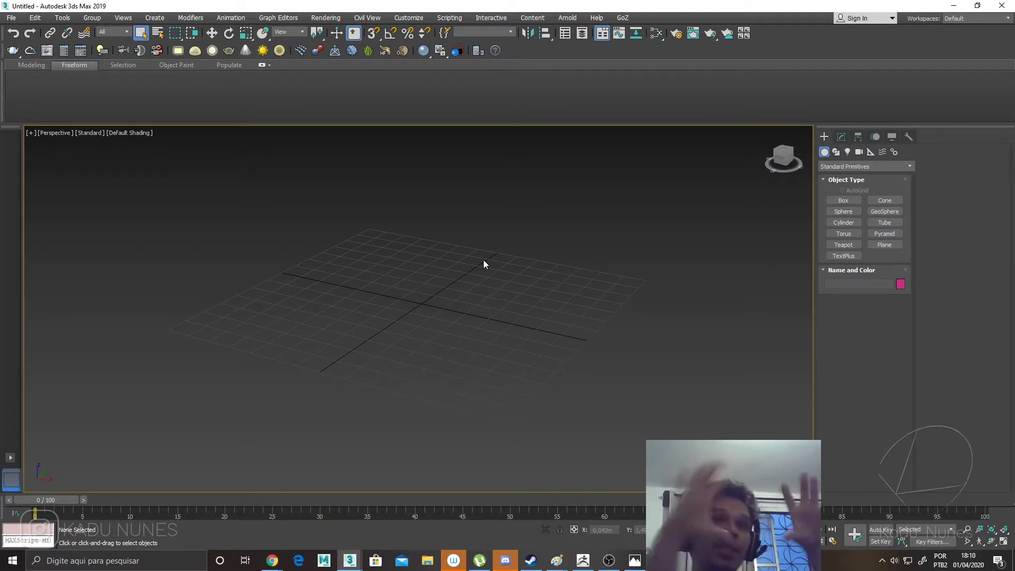
middle_drag(484, 260, 486, 304)
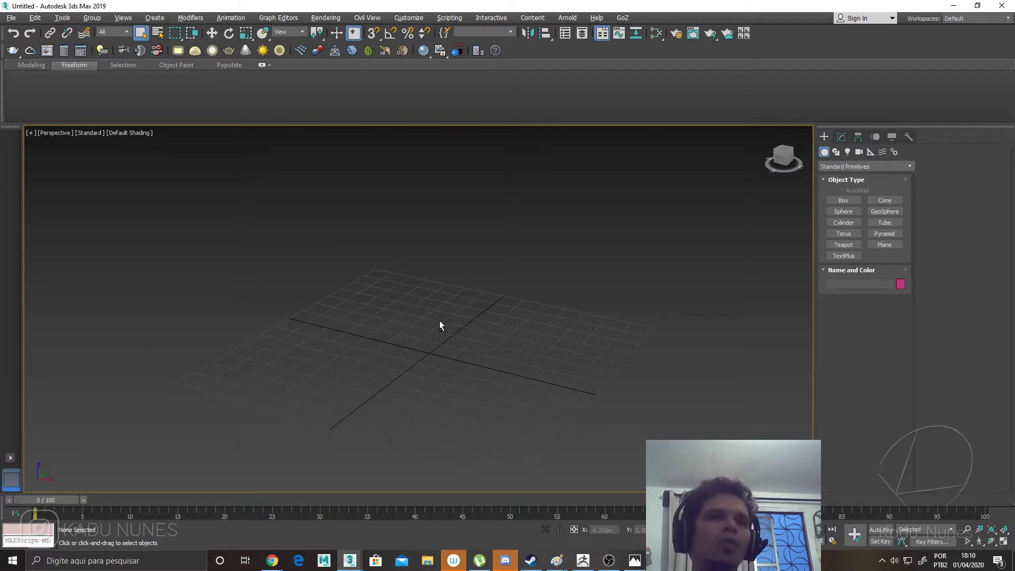
alt+middle_drag(439, 321, 394, 318)
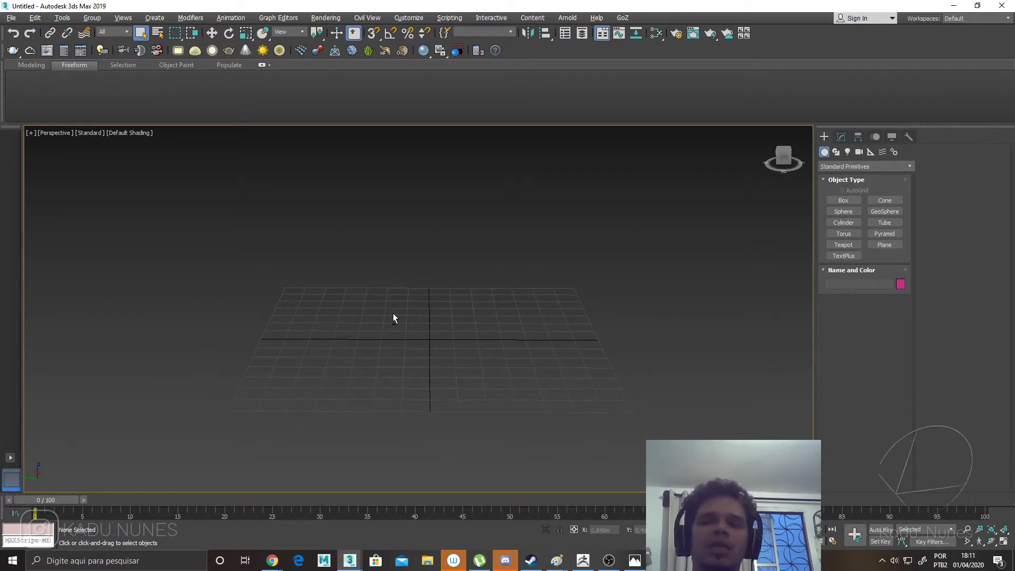
scroll(414, 319, down, 5)
scroll(414, 319, up, 2)
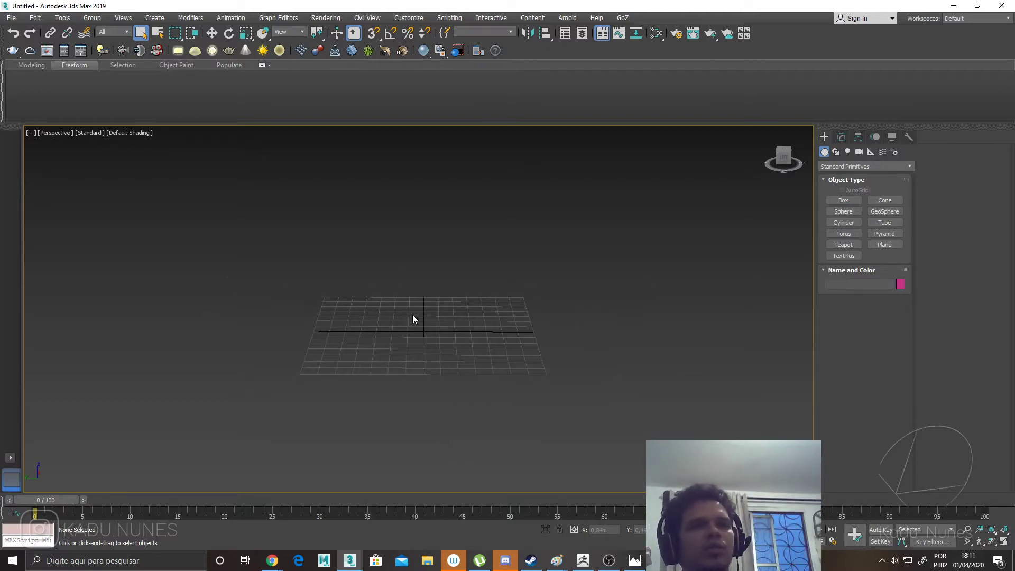
scroll(414, 319, up, 3)
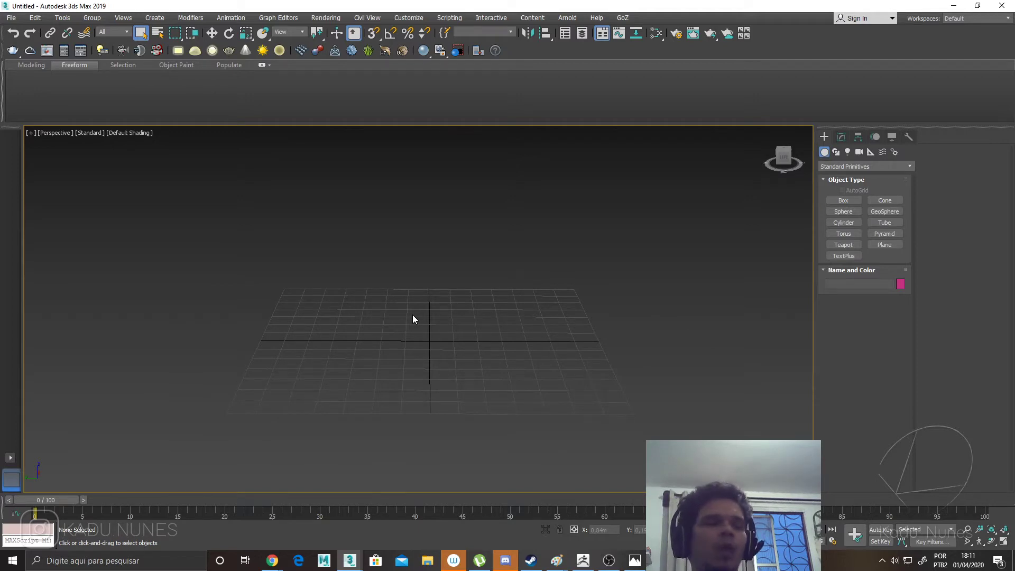
alt+middle_drag(413, 316, 432, 311)
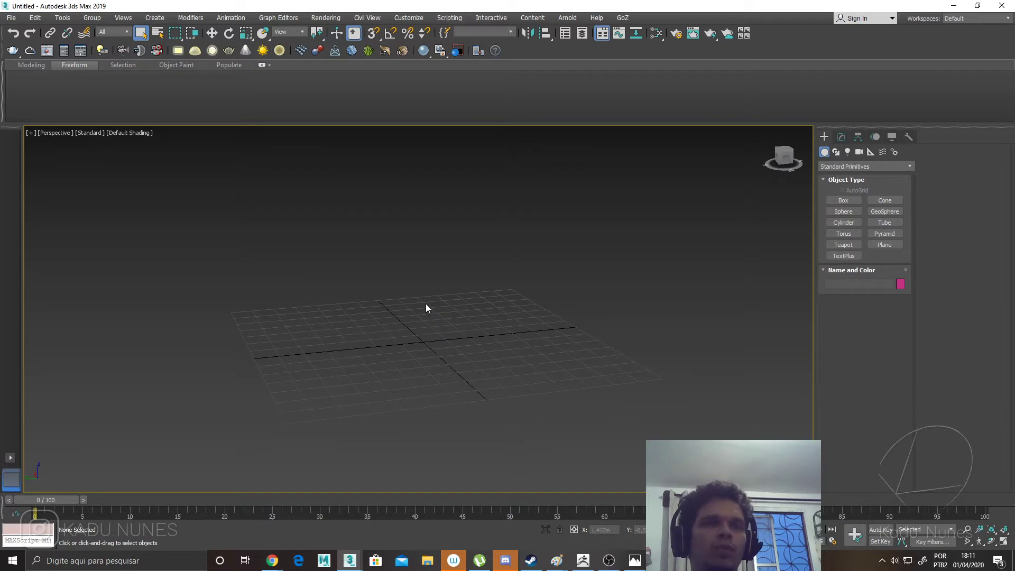
mouse_move(427, 308)
middle_down()
mouse_move(442, 322)
mouse_move(506, 324)
mouse_move(468, 264)
mouse_move(389, 306)
mouse_move(436, 335)
mouse_move(460, 313)
mouse_move(414, 322)
mouse_move(423, 320)
middle_up()
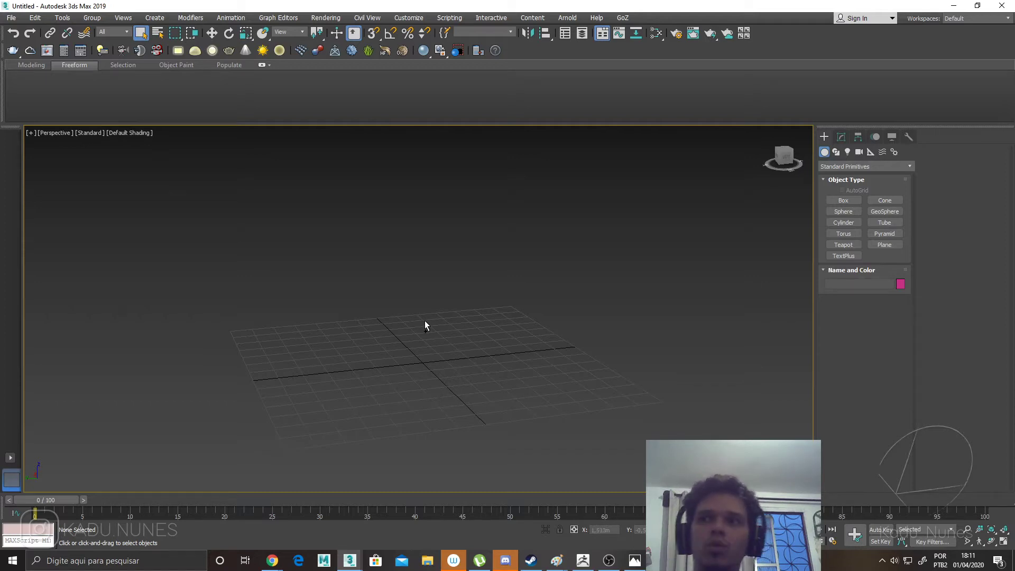
mouse_move(424, 321)
alt+middle_down()
mouse_move(425, 344)
mouse_move(425, 320)
alt+middle_up()
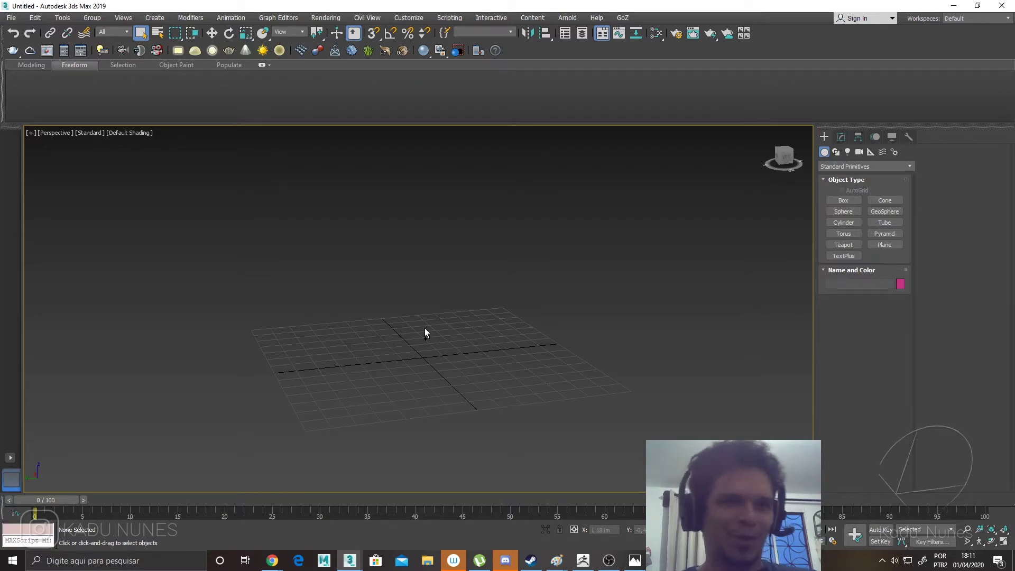
Orbit the empty Perspective grid to several angles, including with the ViewCube, and pan it slightly.
alt+middle_drag(425, 329, 464, 340)
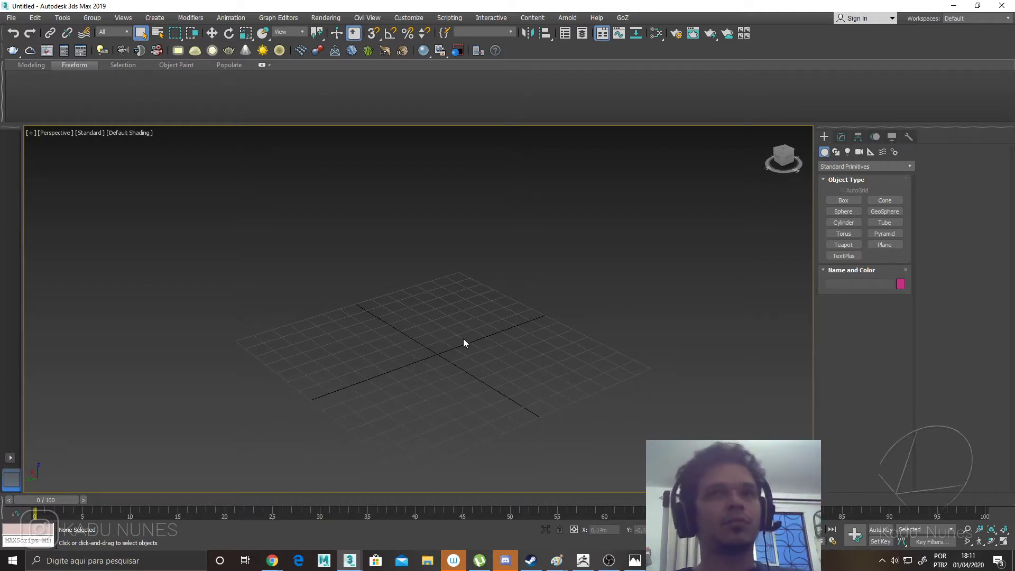
mouse_move(430, 321)
alt+middle_down()
mouse_move(491, 313)
mouse_move(425, 324)
alt+middle_up()
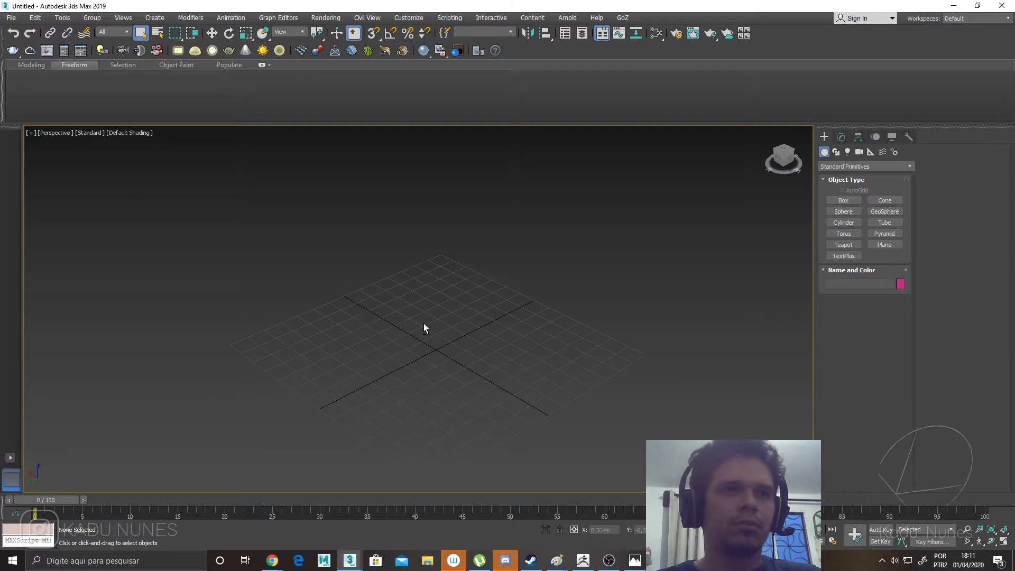
alt+middle_drag(433, 319, 459, 321)
mouse_move(785, 158)
mouse_down()
mouse_move(735, 159)
mouse_move(817, 155)
mouse_move(740, 159)
mouse_move(735, 170)
mouse_move(768, 129)
mouse_up()
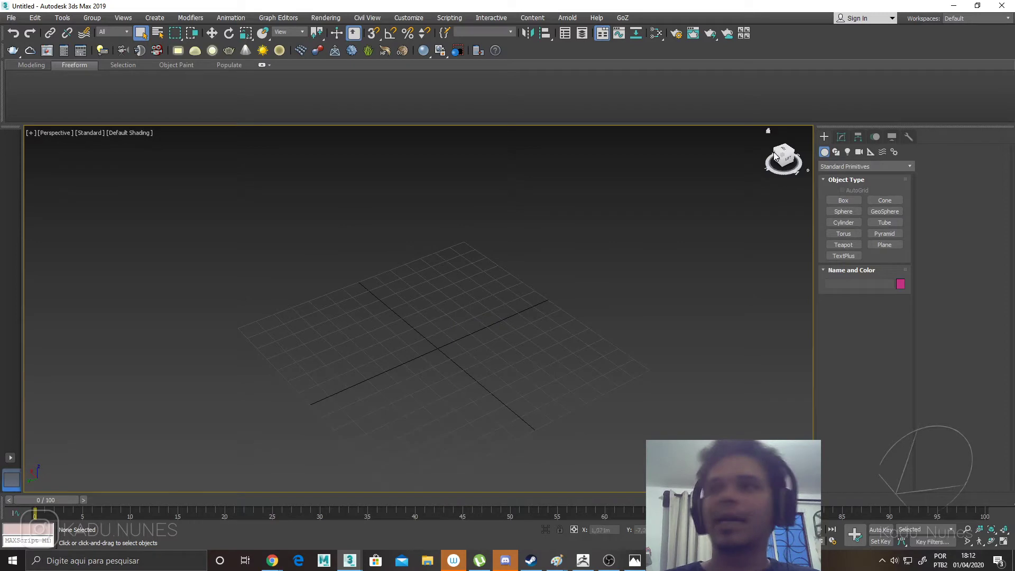
middle_drag(585, 271, 579, 265)
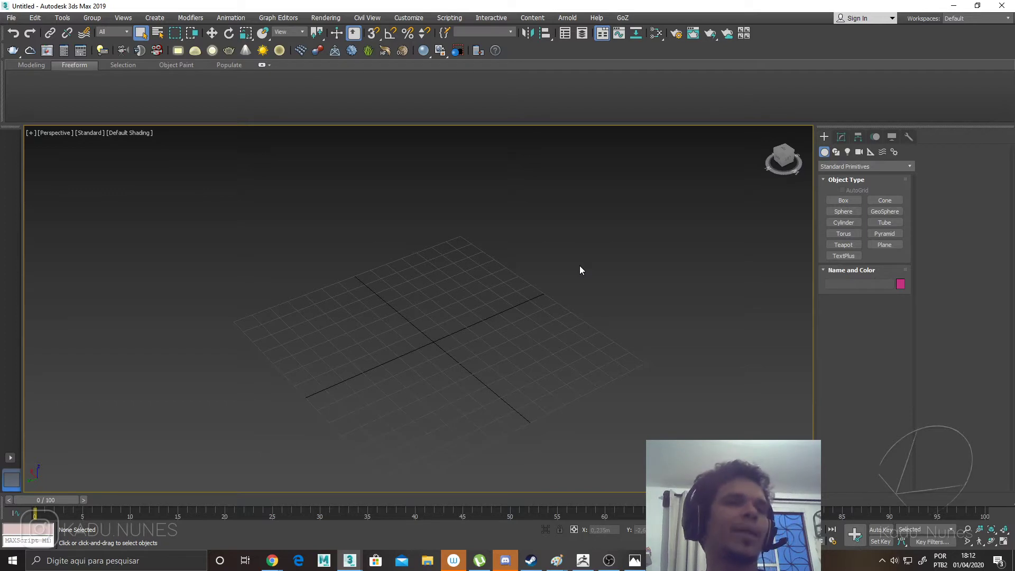
Show the maximized viewport from the Front, Top and Left views, then return to Perspective and orbit the grid.
key(f)
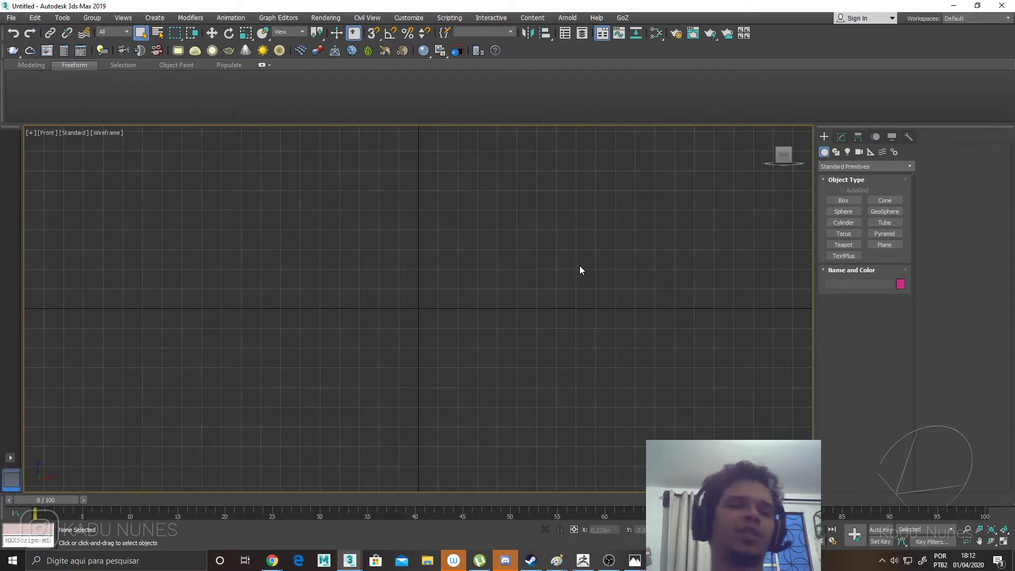
key(t)
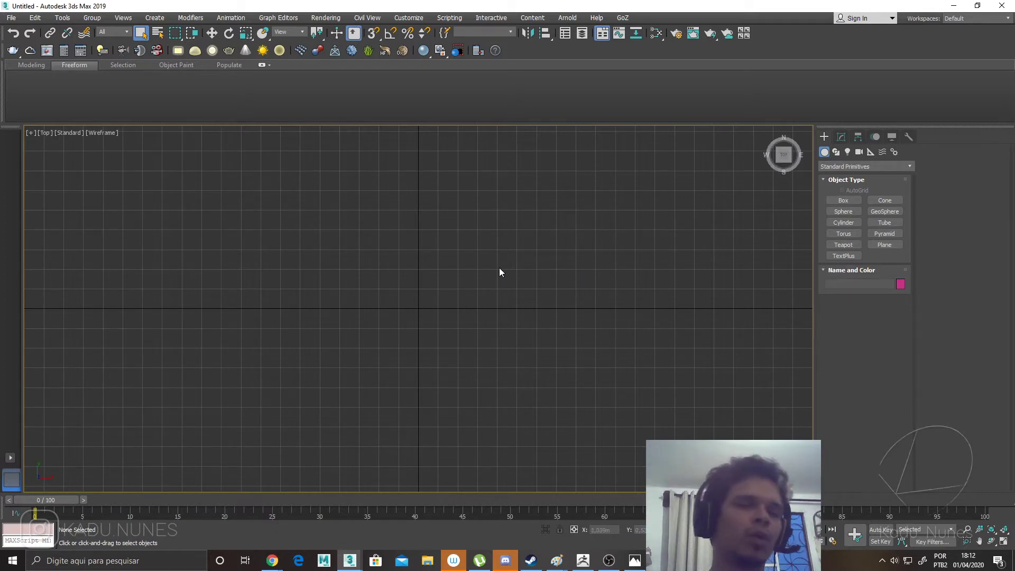
key(l)
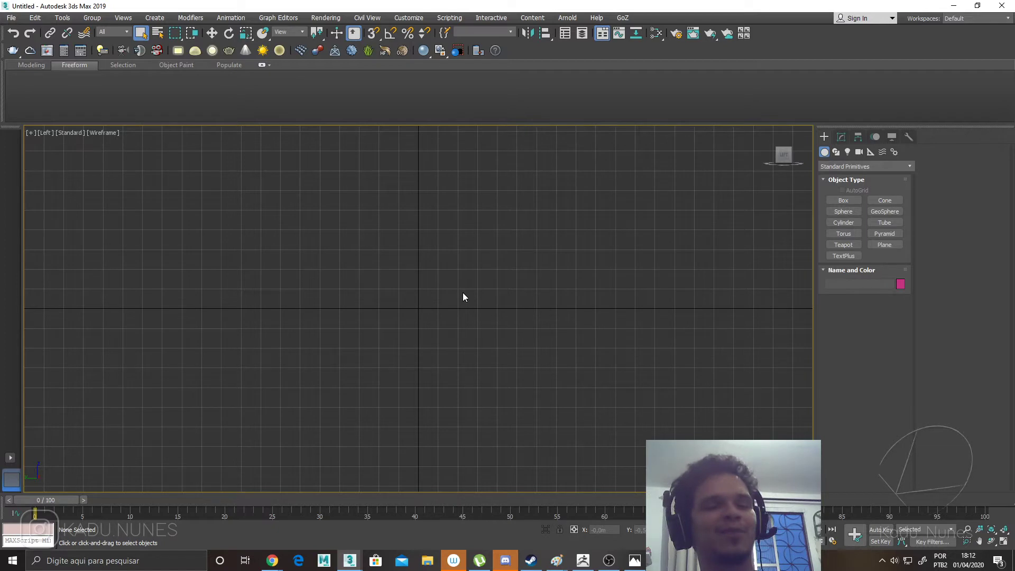
key(p)
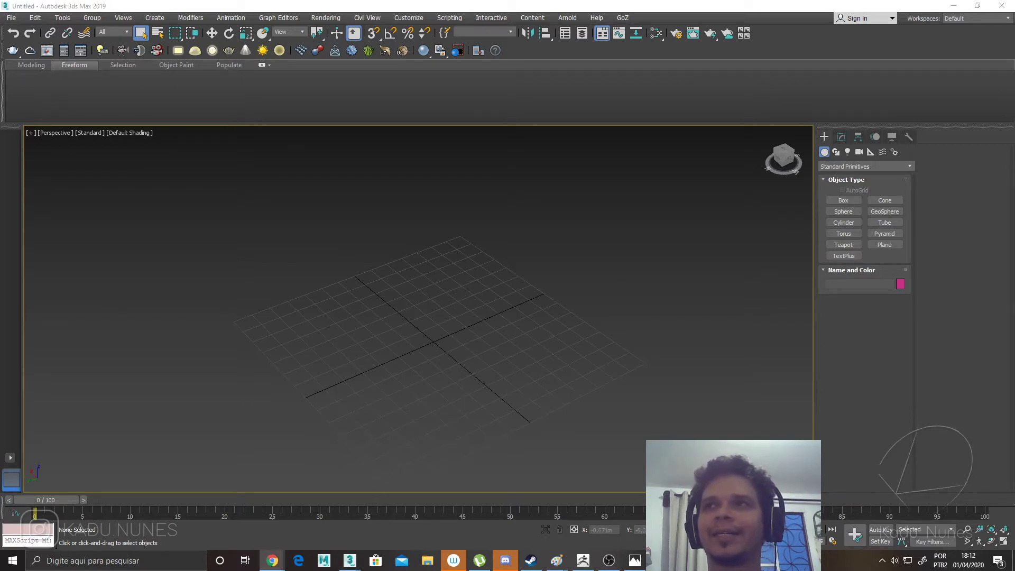
mouse_move(497, 350)
alt+middle_down()
mouse_move(490, 337)
mouse_move(508, 338)
alt+middle_up()
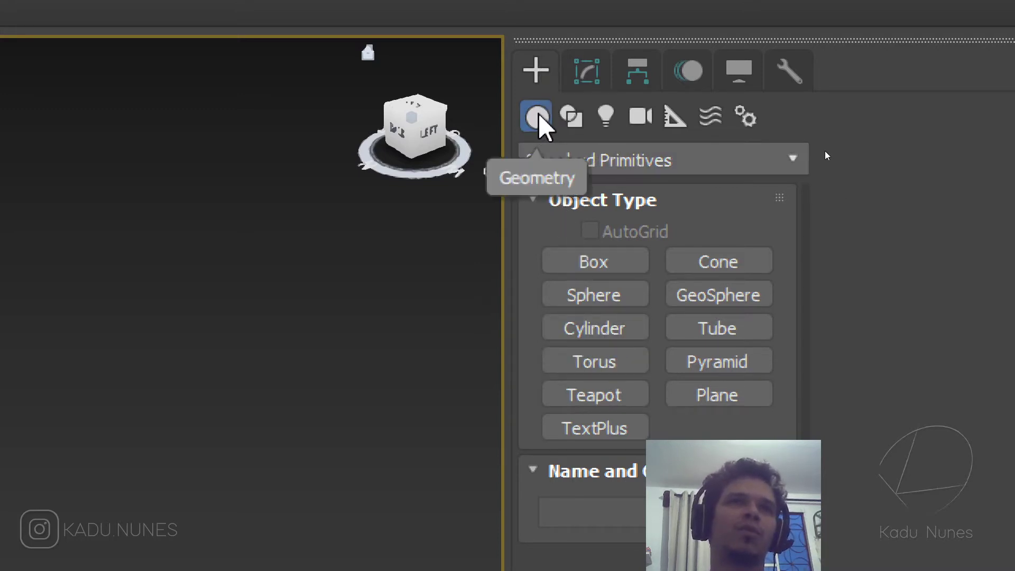
Review the creation categories for shapes, lights and cameras, then return to the geometry category.
click(575, 127)
click(607, 127)
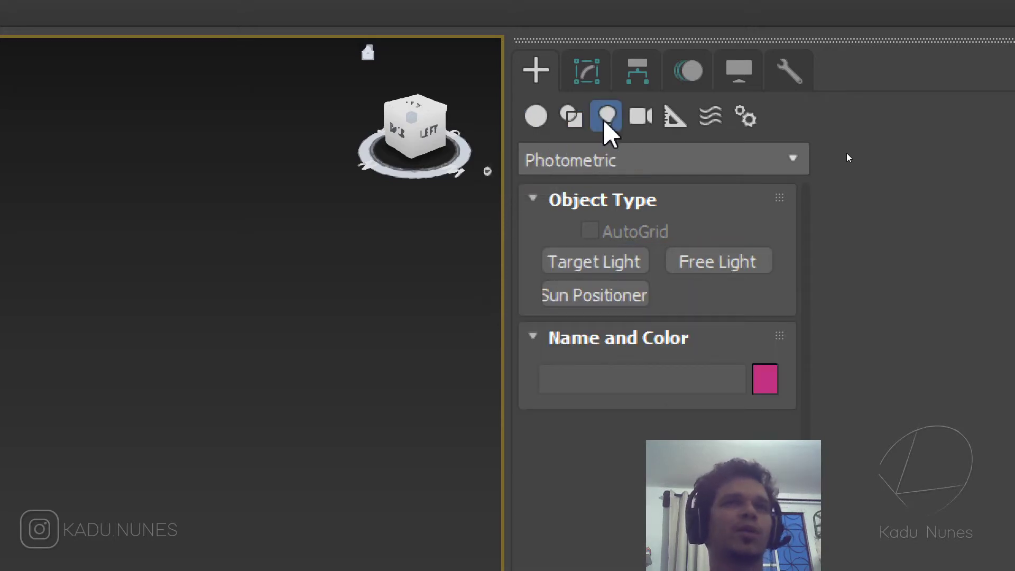
click(640, 127)
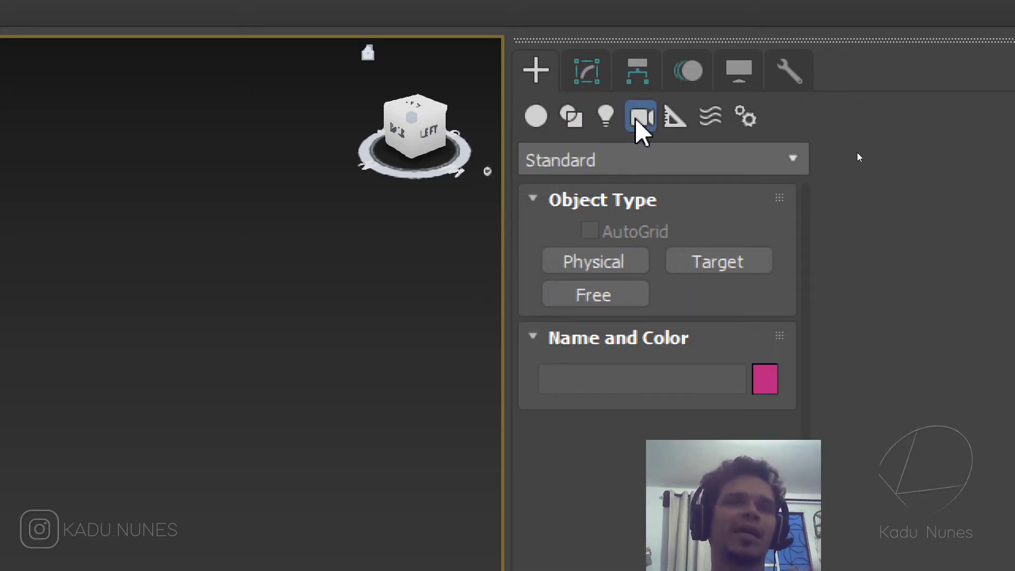
click(534, 127)
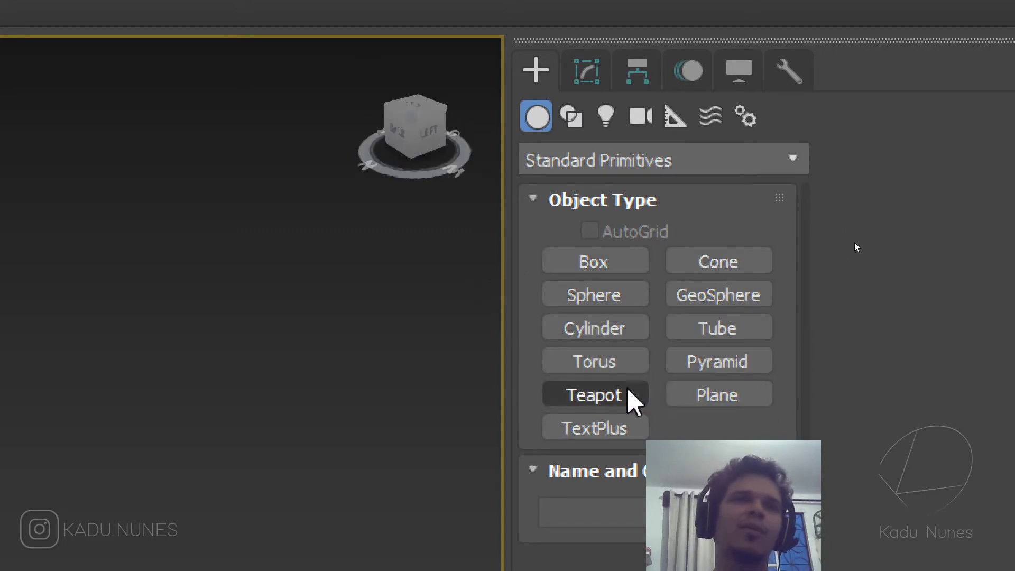
Review the geometry types, view the Extended Primitives objects, and return to Standard Primitives.
click(628, 159)
click(627, 158)
click(581, 159)
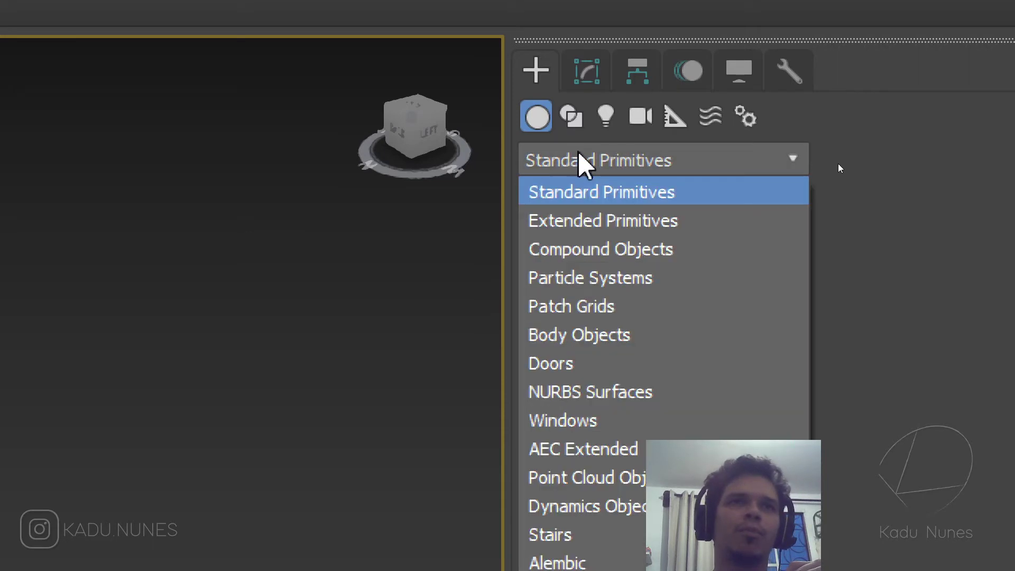
click(635, 221)
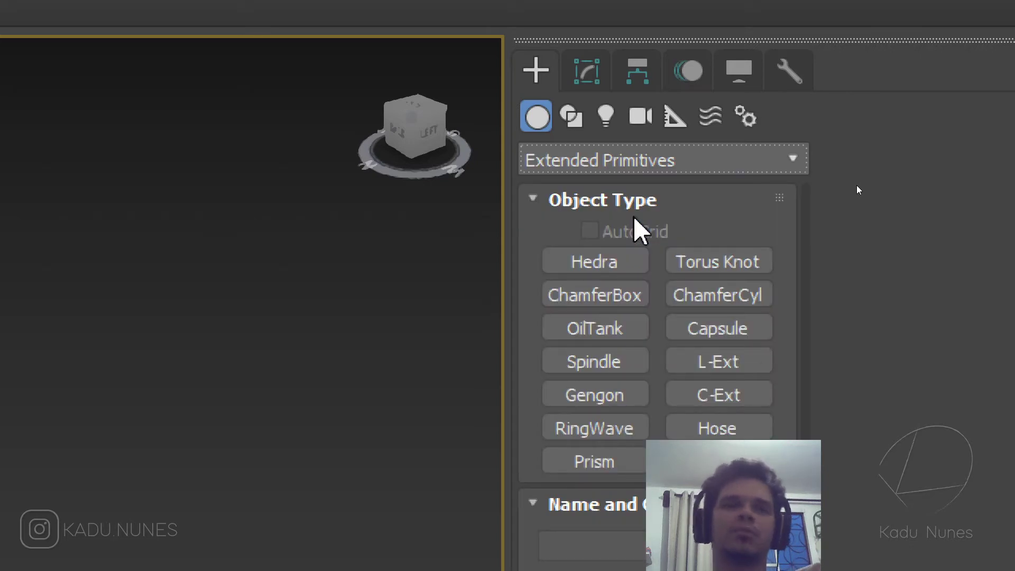
click(624, 152)
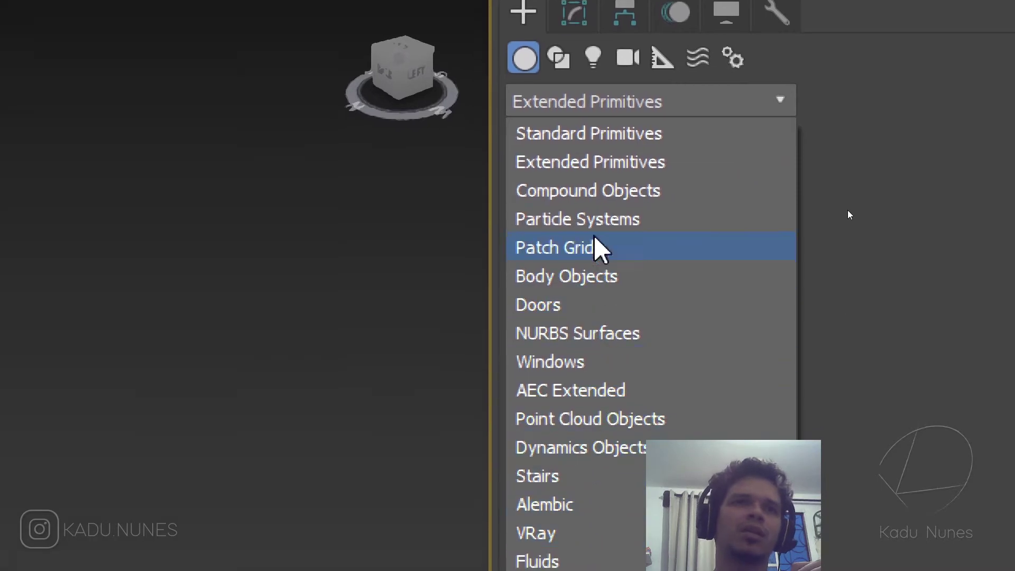
click(560, 136)
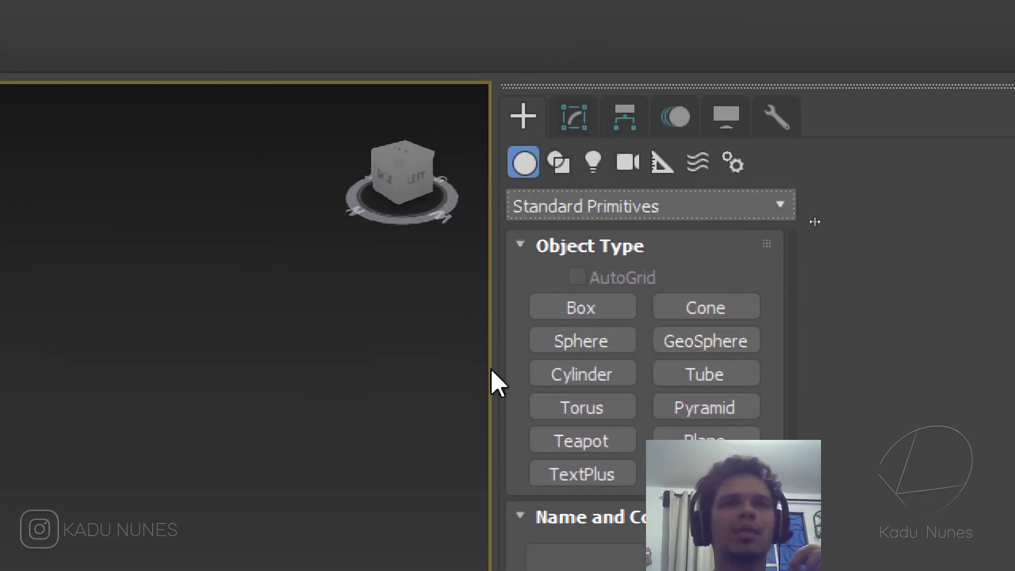
Create a box on the grid about 1.458 m long, 1.663 m wide and 1.587 m high.
click(577, 308)
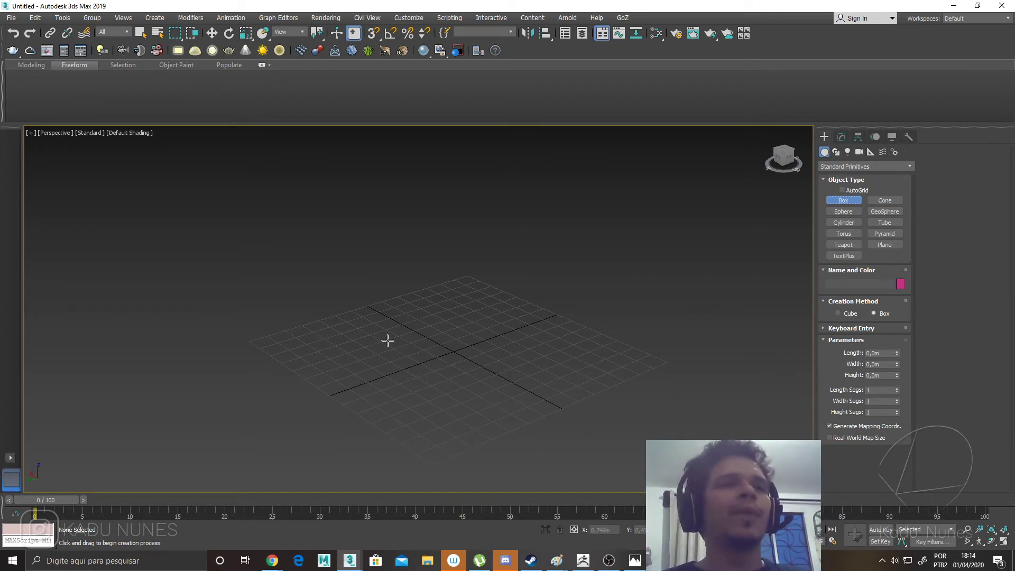
drag(367, 344, 549, 358)
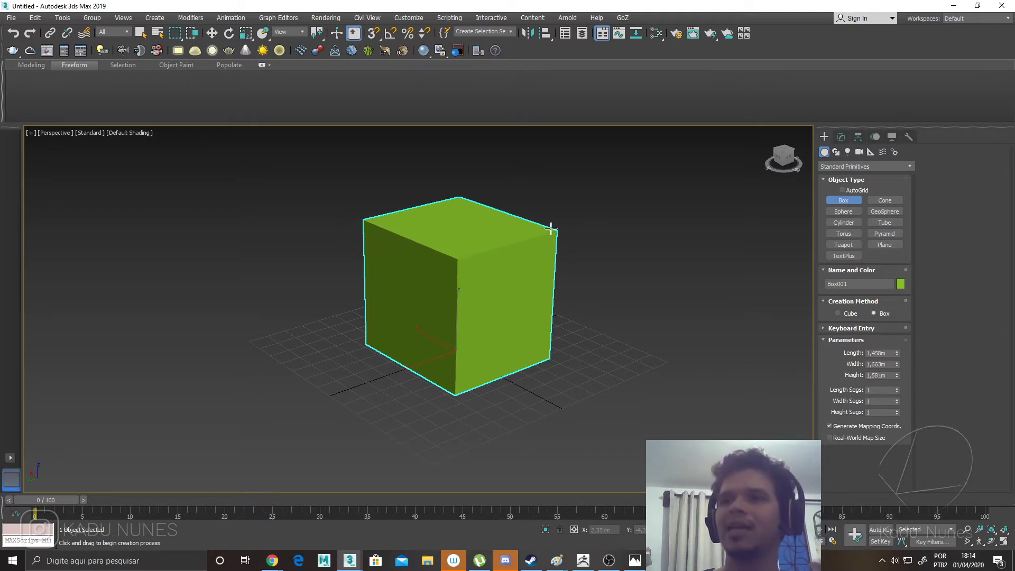
click(552, 227)
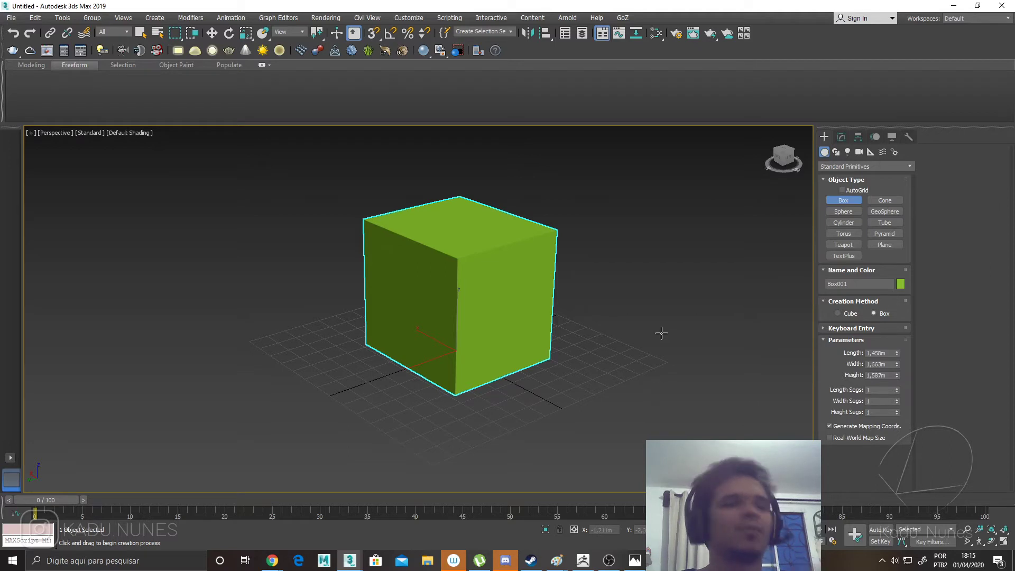
Create three small boxes on the grid: two on one side of the large green box and one on the other.
middle_drag(639, 344, 617, 363)
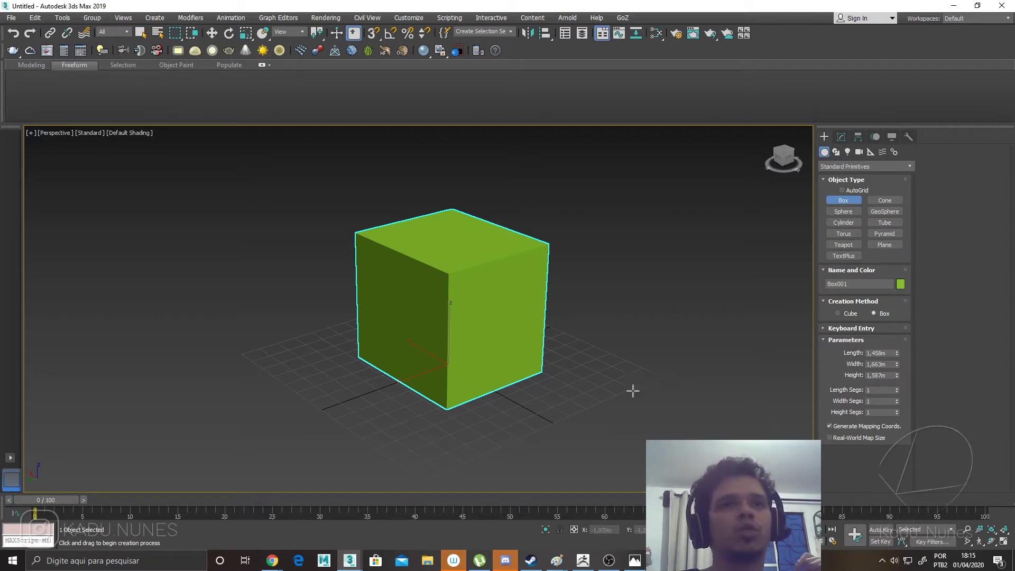
drag(641, 381, 550, 424)
click(595, 328)
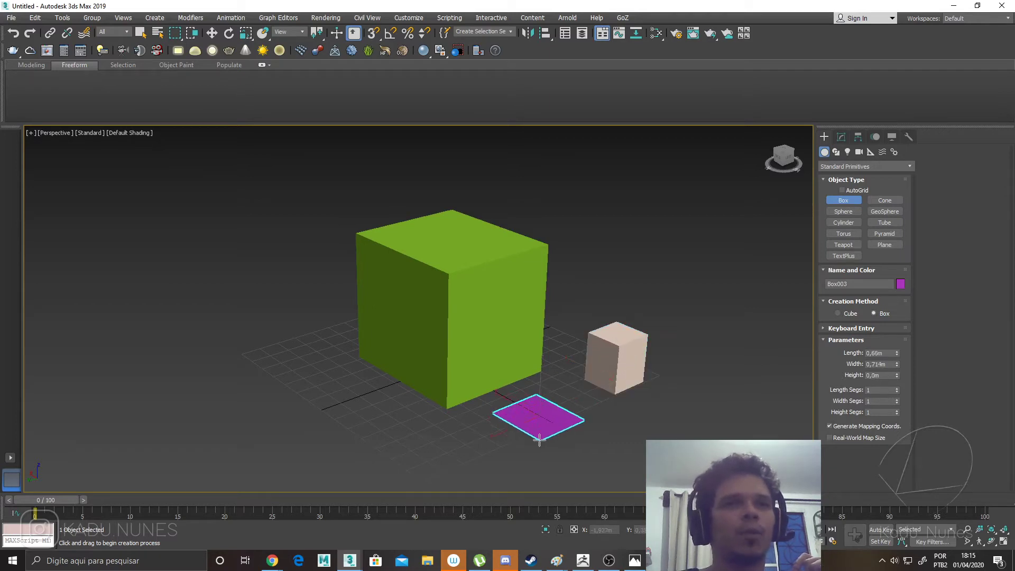
click(532, 391)
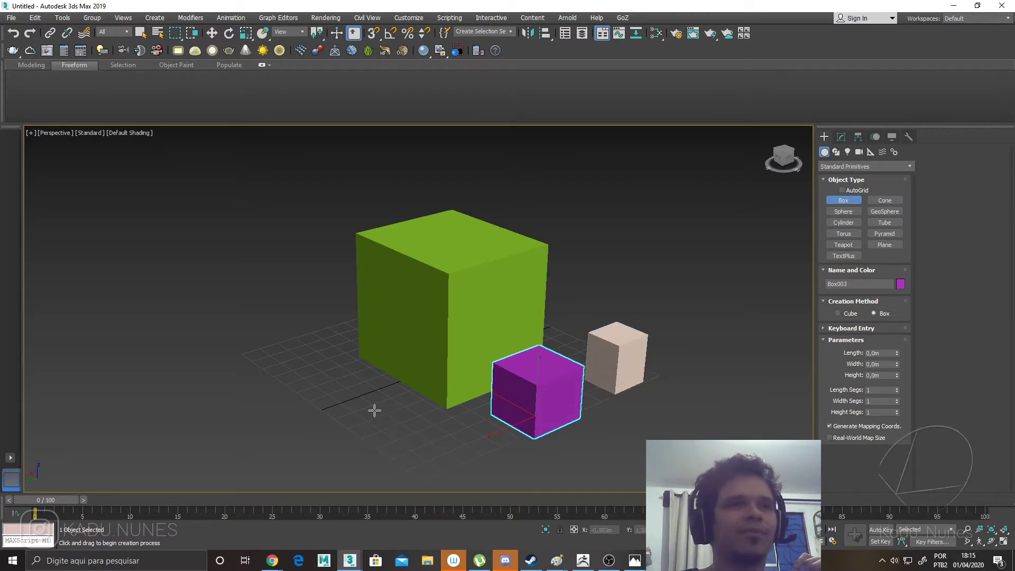
drag(362, 403, 359, 429)
click(357, 373)
Add a box about 0.618 × 0.741 × 0.926 m and another about 0.662 × 0.552 × 0.67 m around the green box, and finish box creation.
drag(298, 367, 286, 405)
click(287, 326)
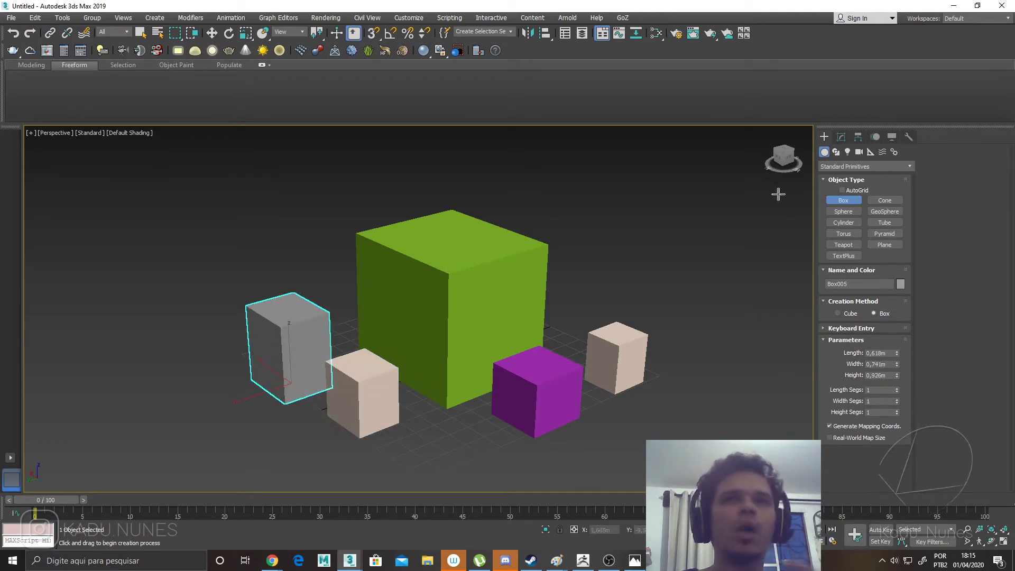
drag(462, 433, 449, 477)
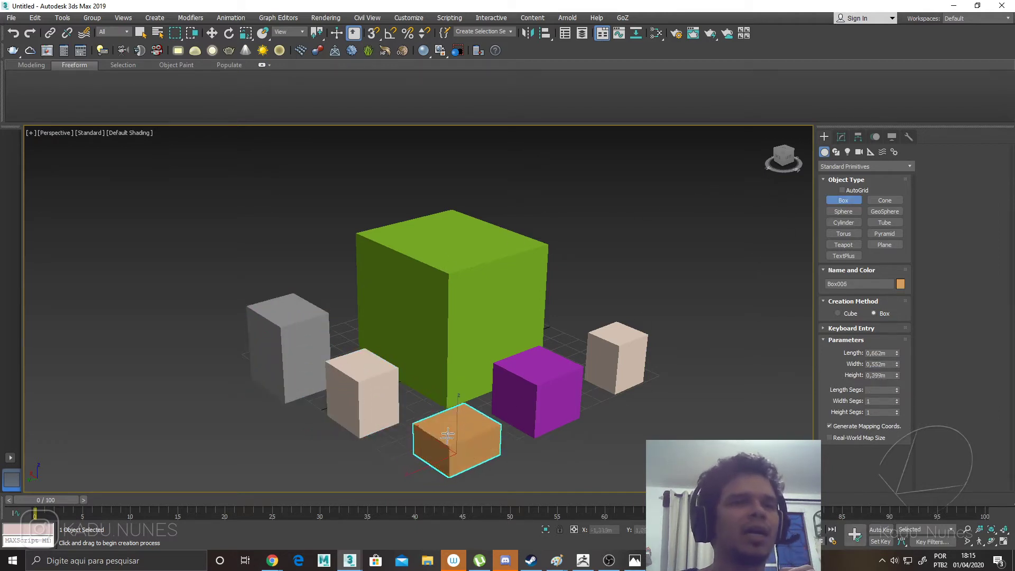
click(473, 386)
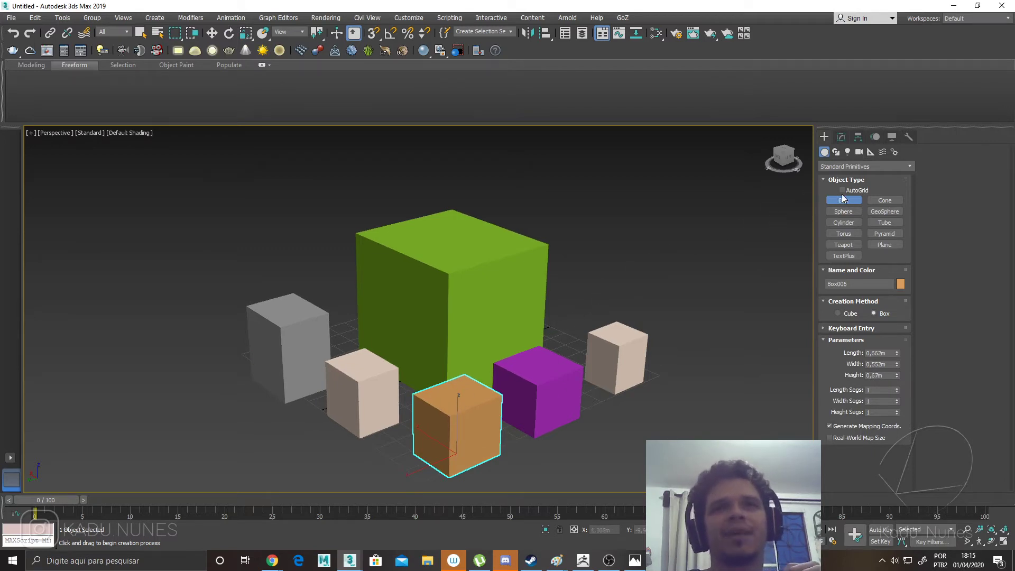
right_click(694, 282)
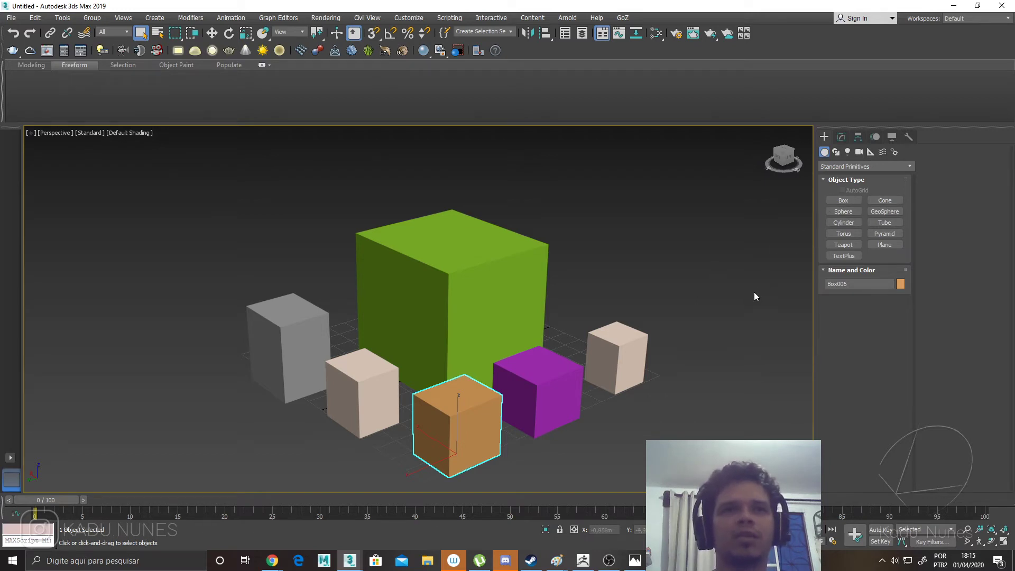
Select the large green box and each of the five smaller boxes one after another.
click(478, 266)
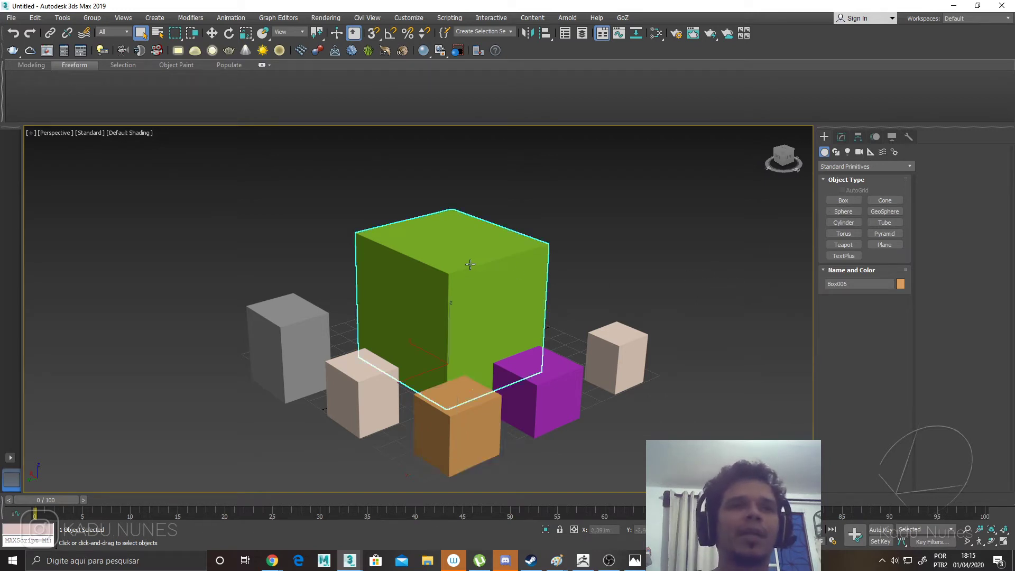
click(524, 365)
click(605, 350)
click(427, 402)
click(359, 371)
click(295, 332)
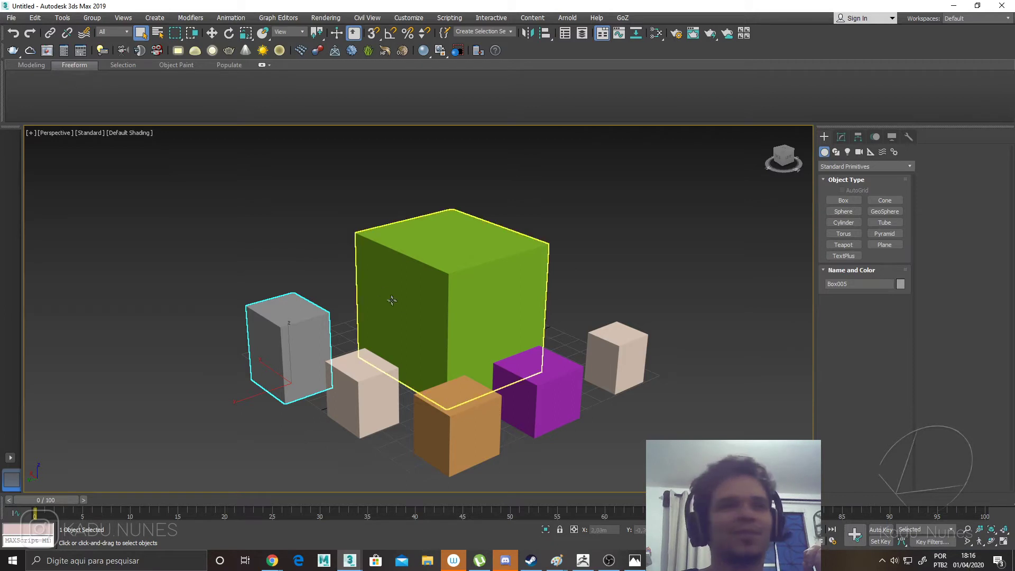
Select the large green box, show its editable parameters, and display the objects with Edged Faces shading.
click(435, 313)
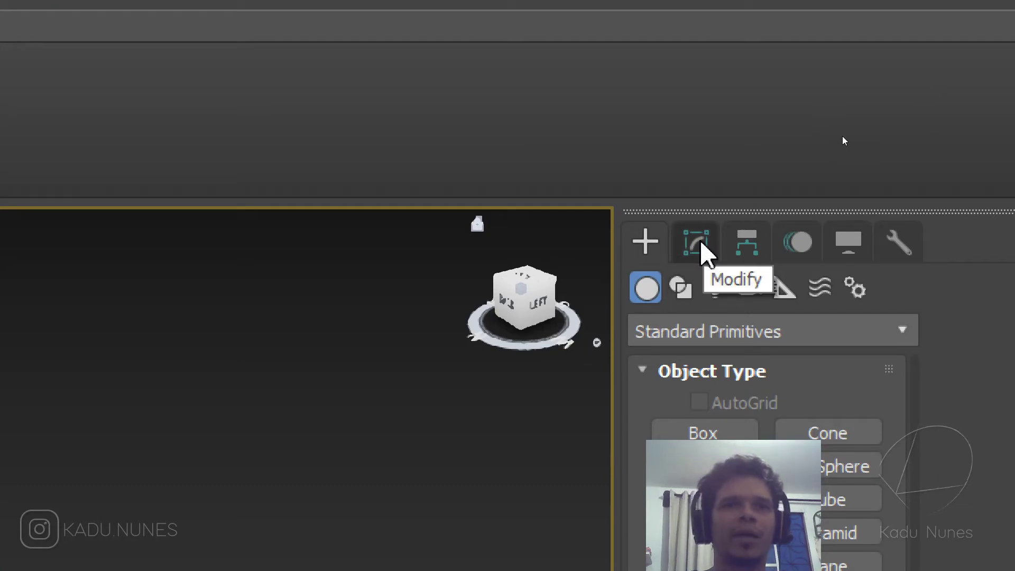
click(699, 243)
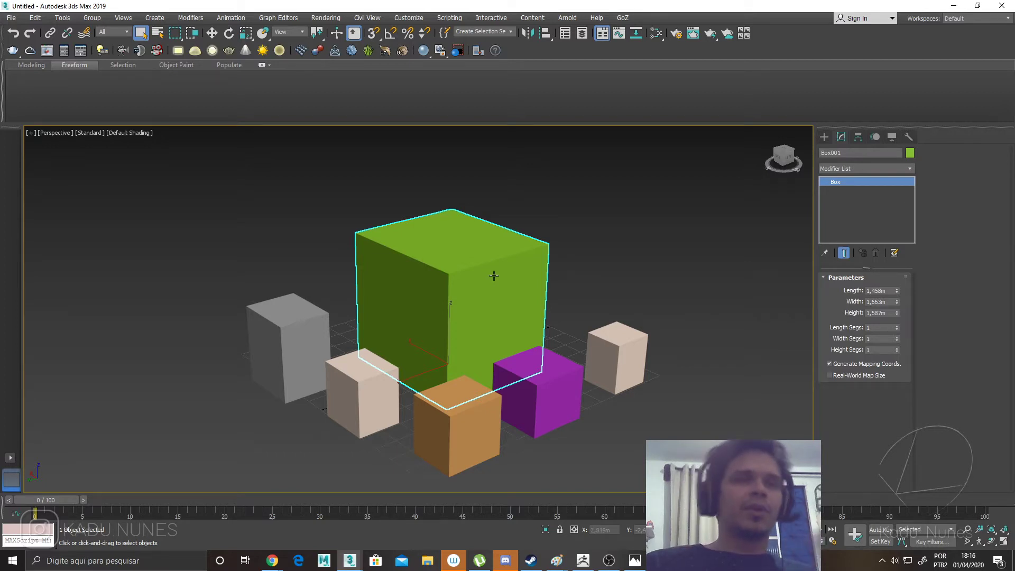
key(F4)
scroll(526, 277, up, 2)
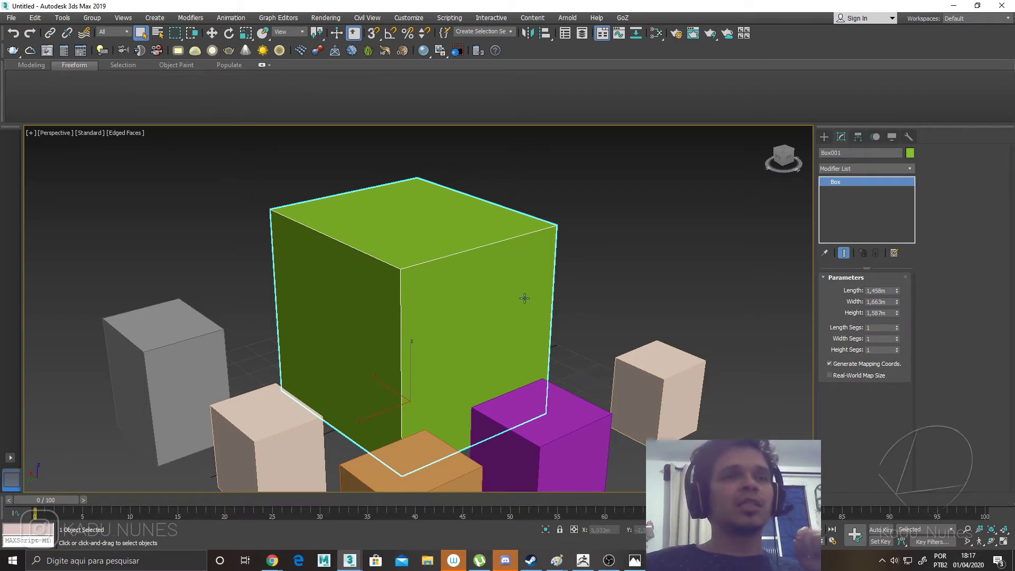
key(F4)
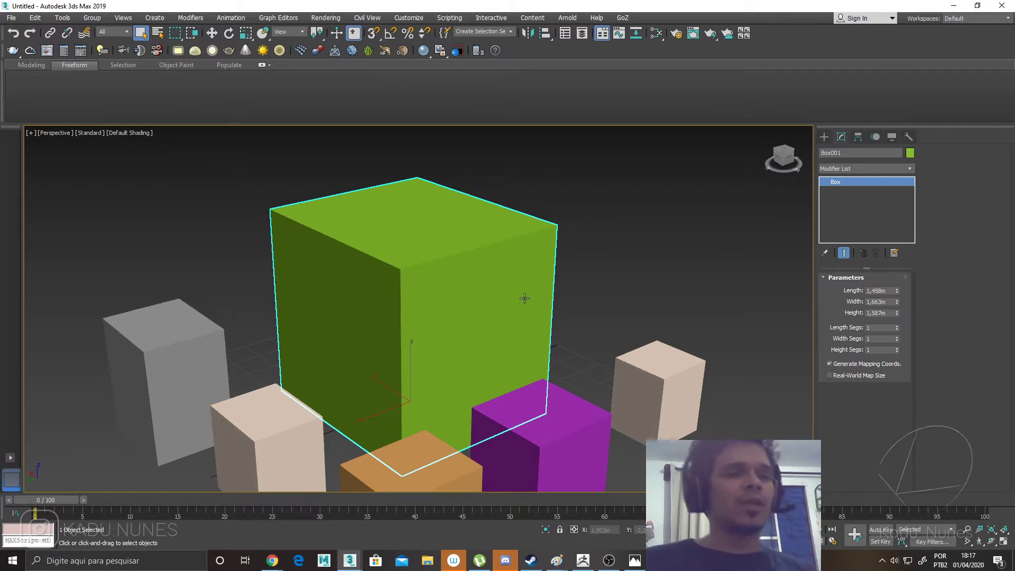
key(F4)
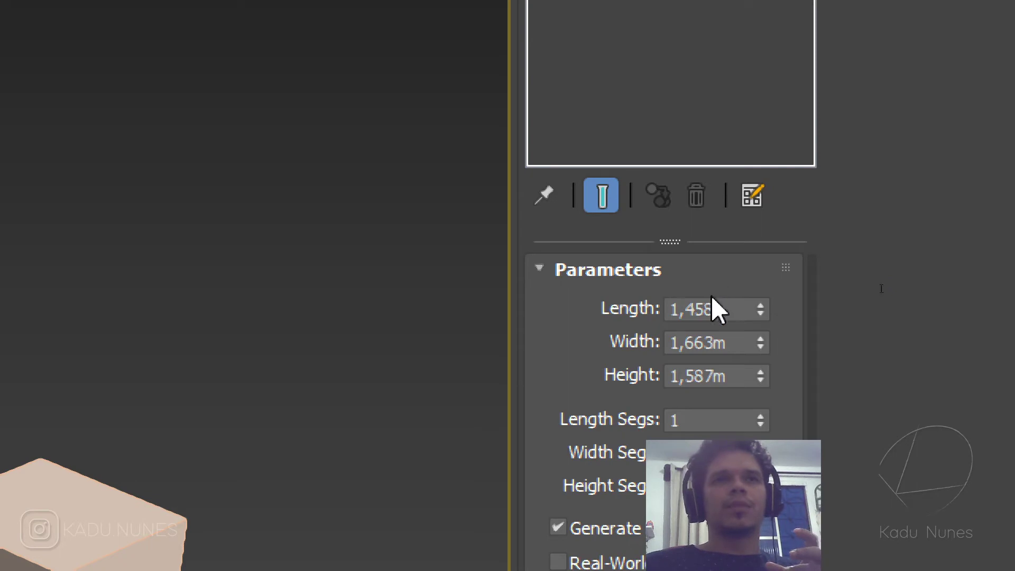
Increase the large green box's height to about 1.711 m.
click(760, 315)
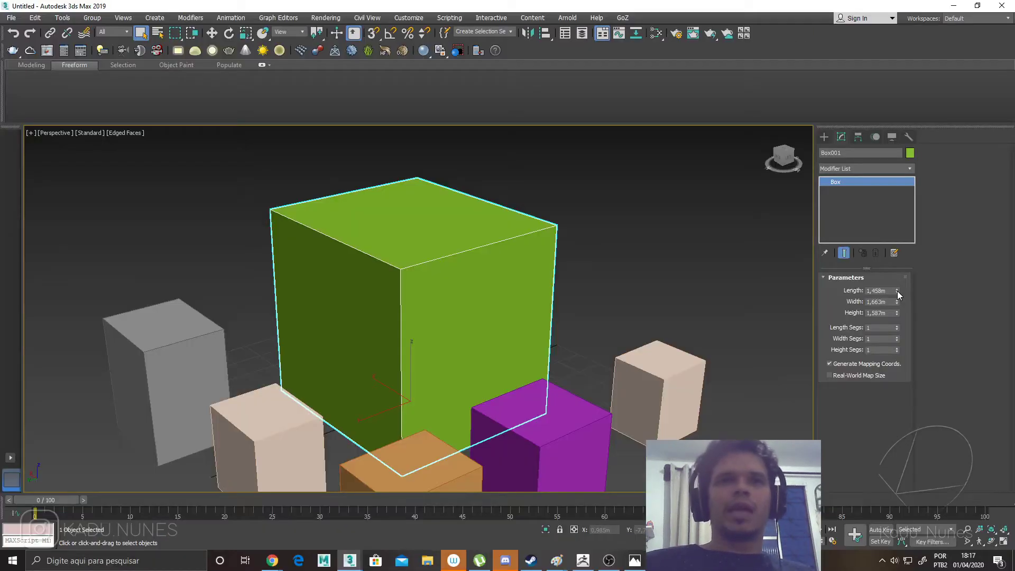
mouse_move(897, 291)
mouse_down()
mouse_move(905, 224)
mouse_move(899, 306)
mouse_up()
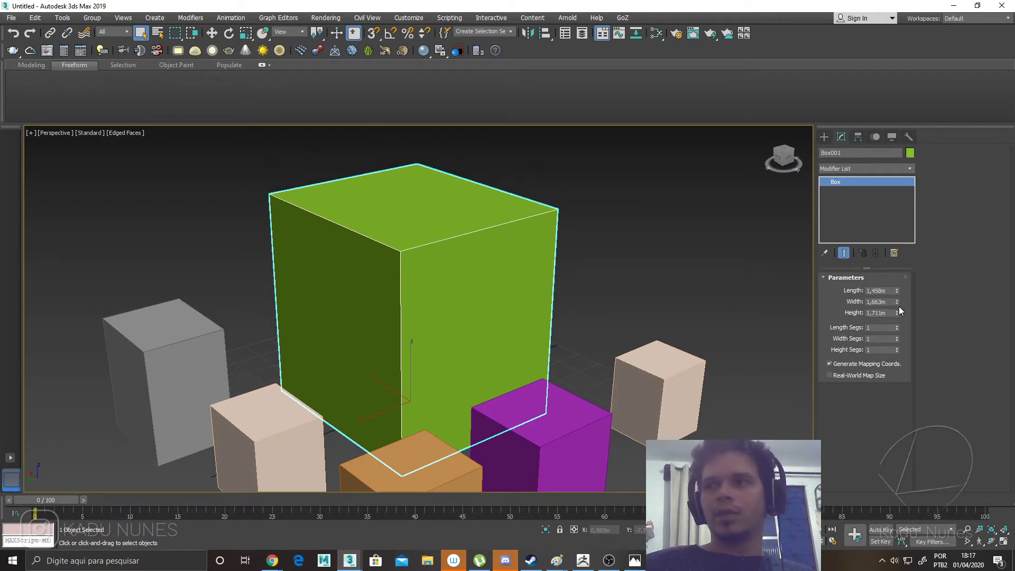
Cancel the last height change on the large green box and inspect its length and width values.
right_click(899, 307)
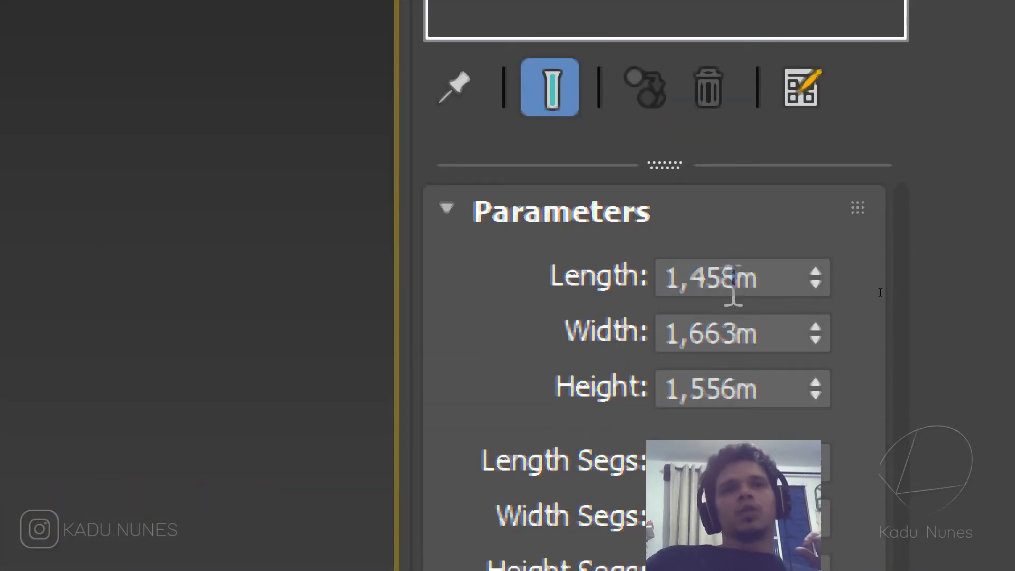
drag(741, 278, 767, 277)
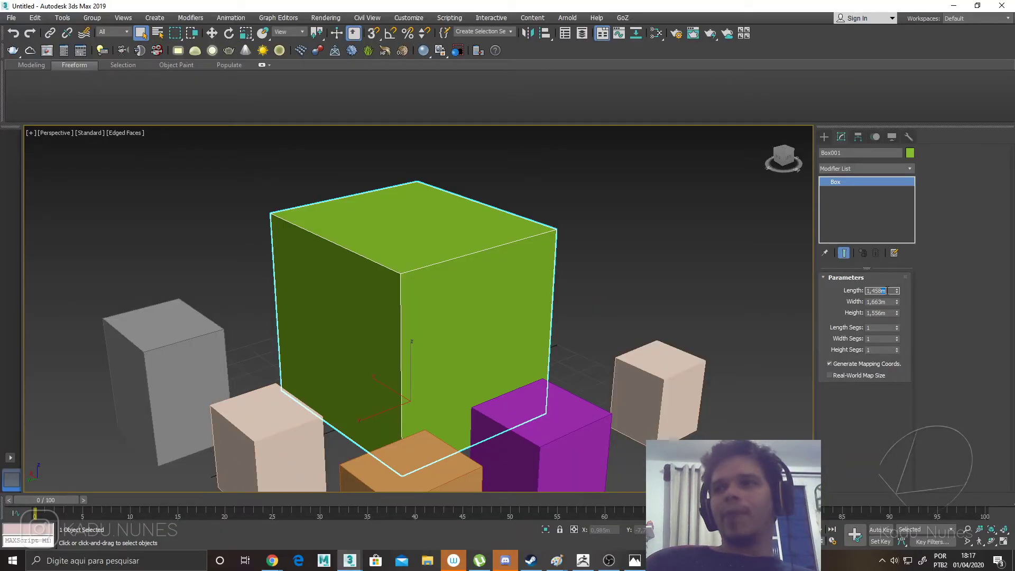
click(765, 298)
click(540, 268)
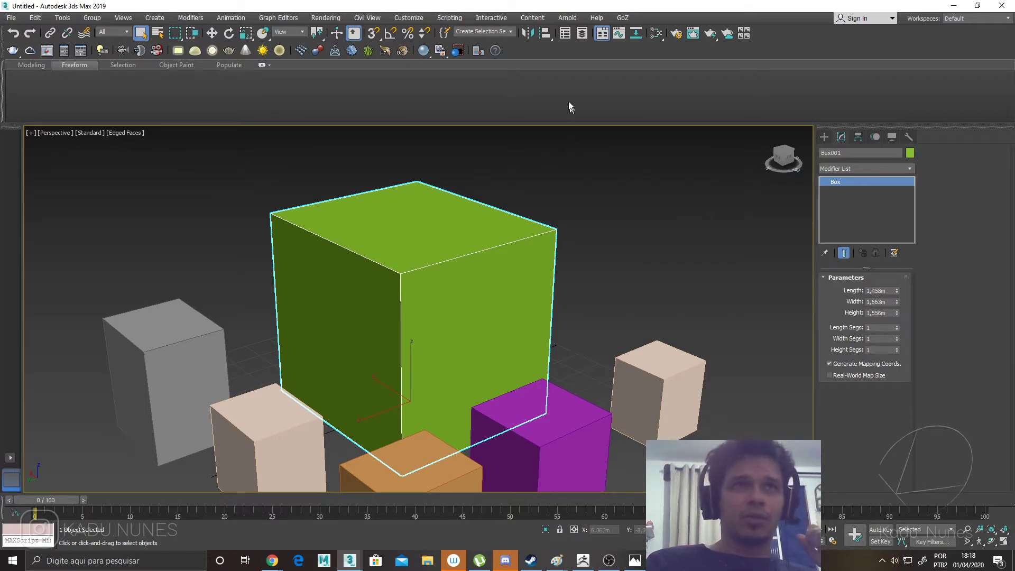
Compare the metric and US Standard display units in Units Setup and keep the scale at Metric, Meters.
click(412, 19)
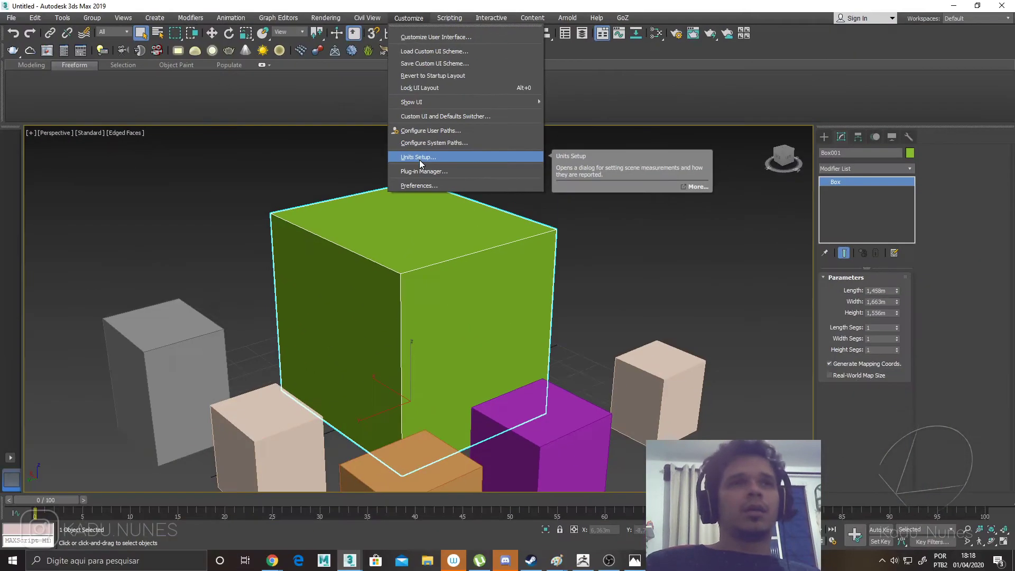
click(420, 159)
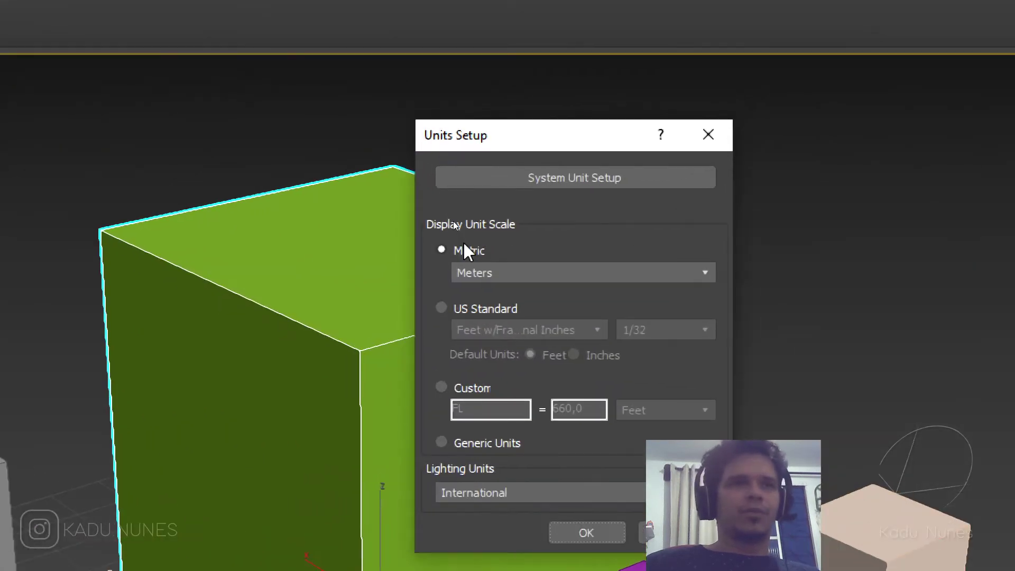
click(484, 275)
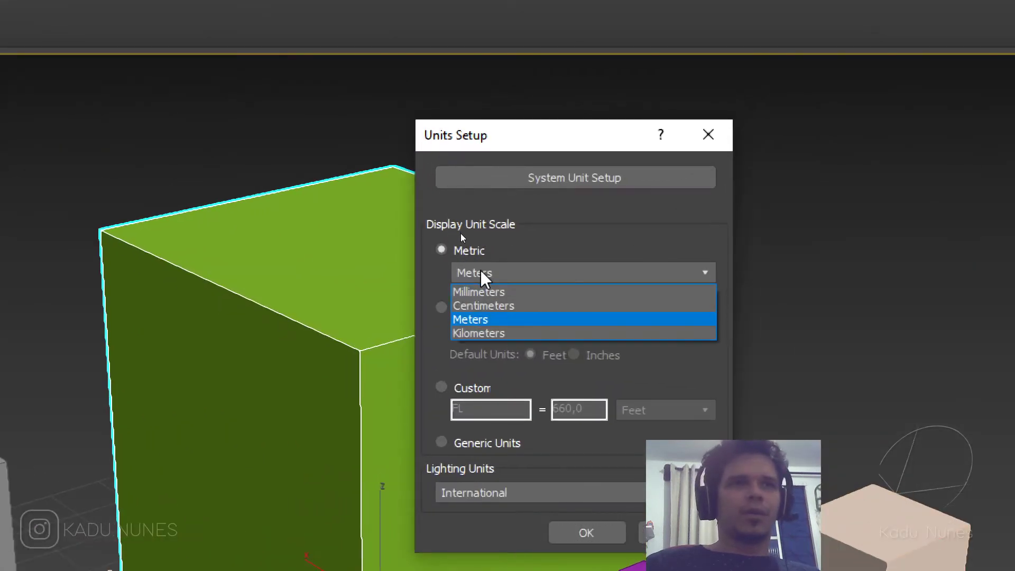
click(478, 319)
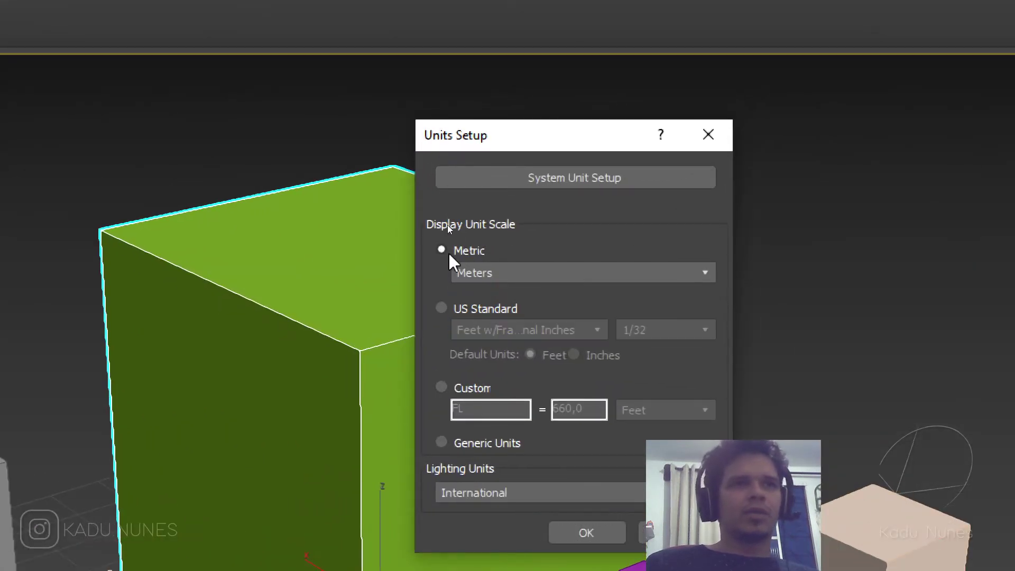
click(447, 311)
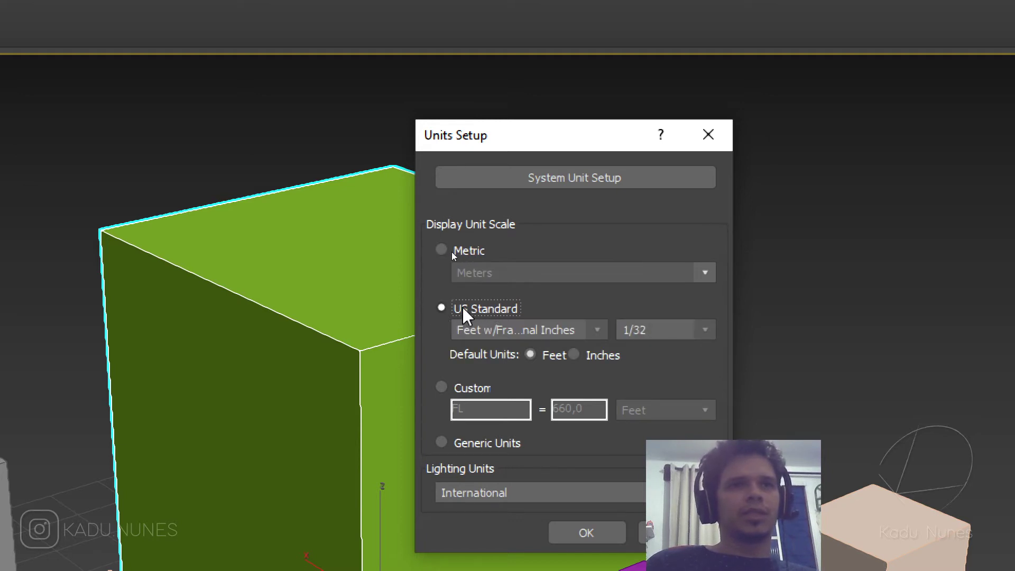
click(468, 252)
click(471, 273)
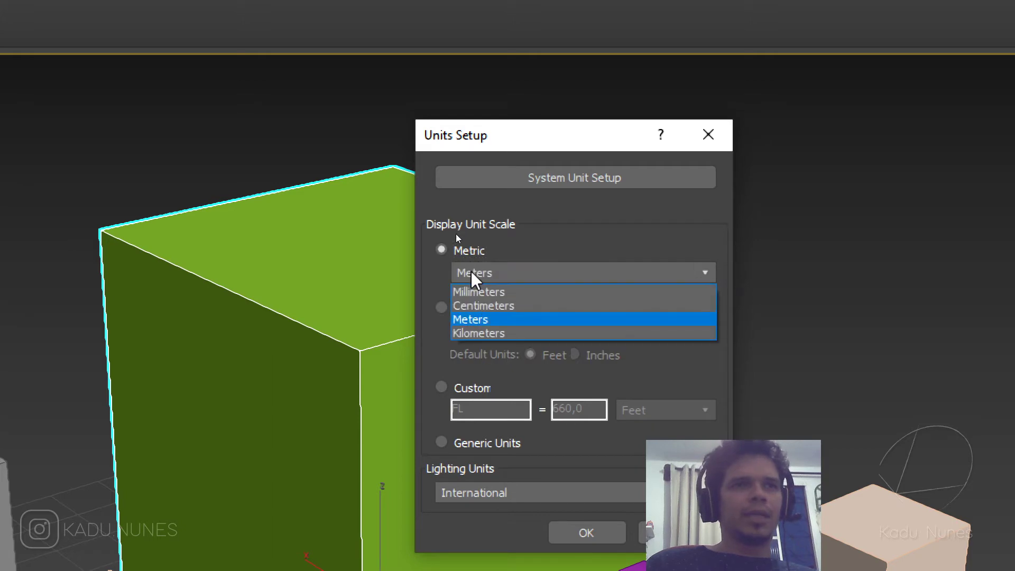
click(473, 274)
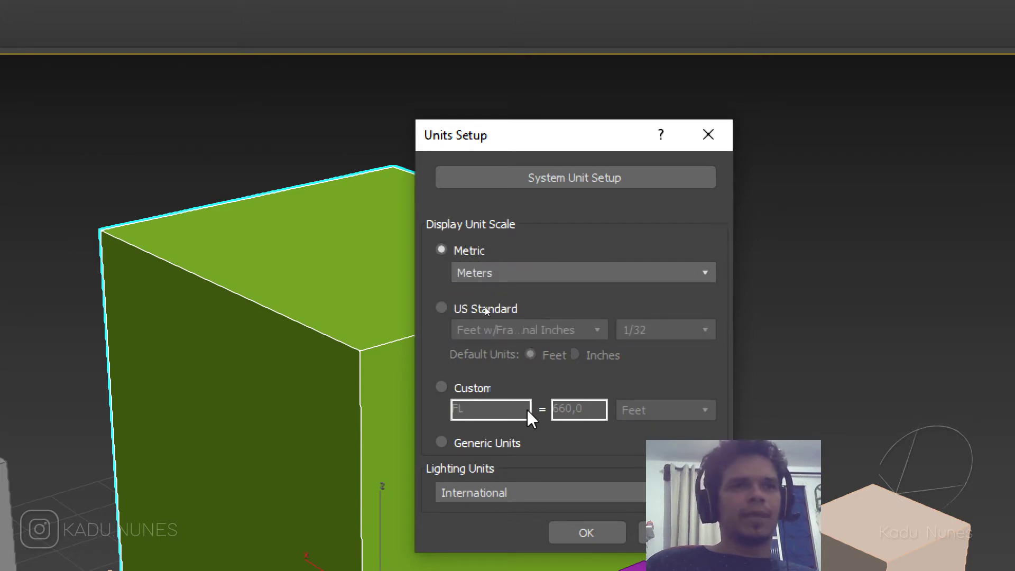
click(587, 532)
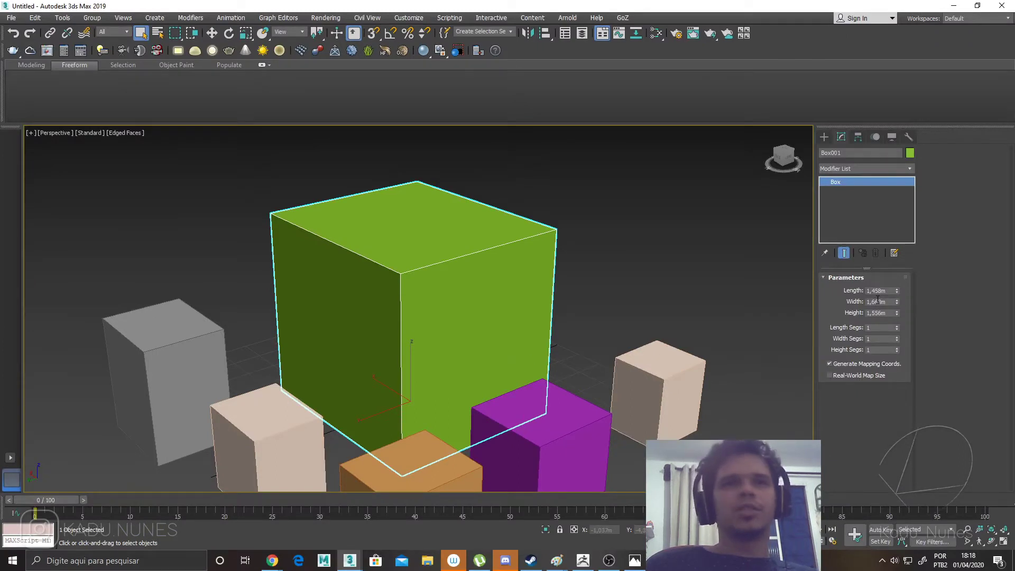
Select the near beige box, the purple box and the far beige box one after another, ending on the large green box.
middle_drag(580, 330, 584, 303)
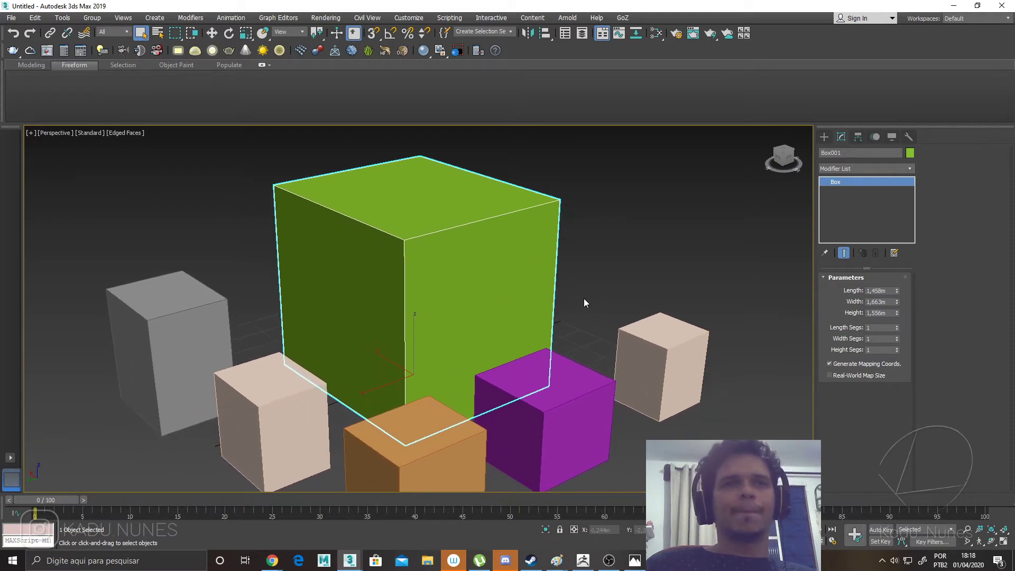
scroll(584, 302, down, 3)
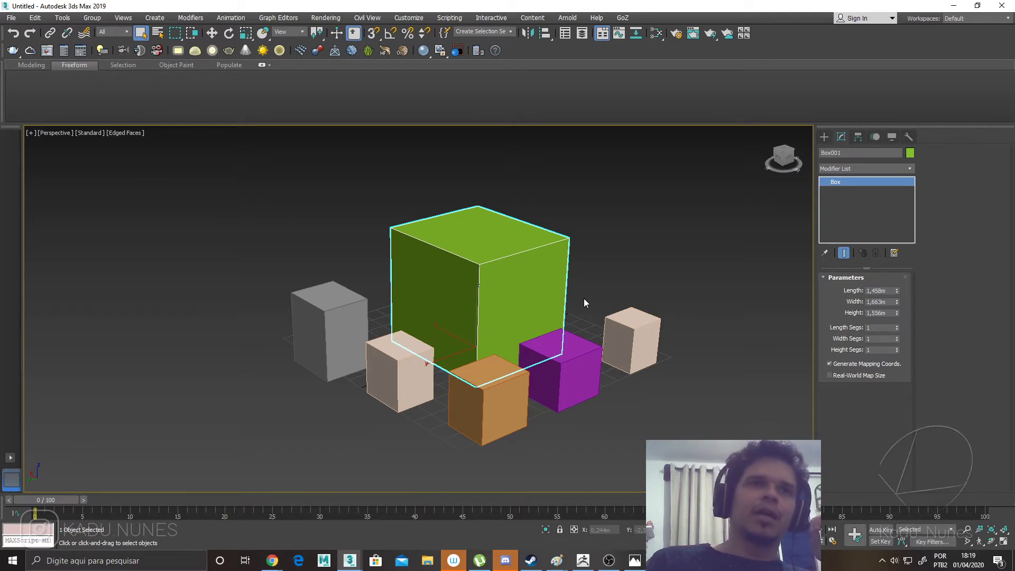
click(399, 376)
click(555, 366)
click(631, 341)
click(501, 297)
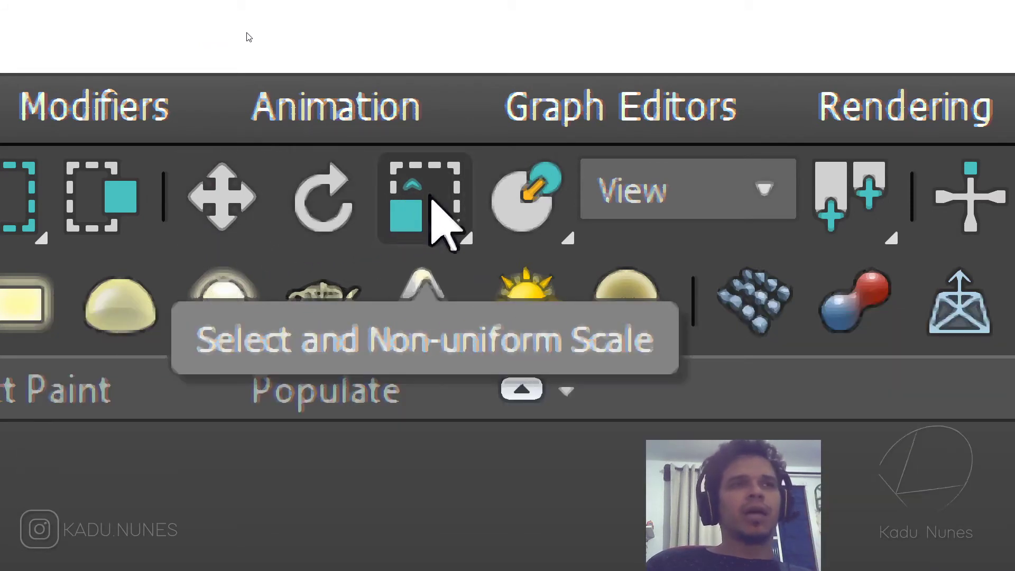
Activate the Move tool and shift the large green box slightly.
click(221, 227)
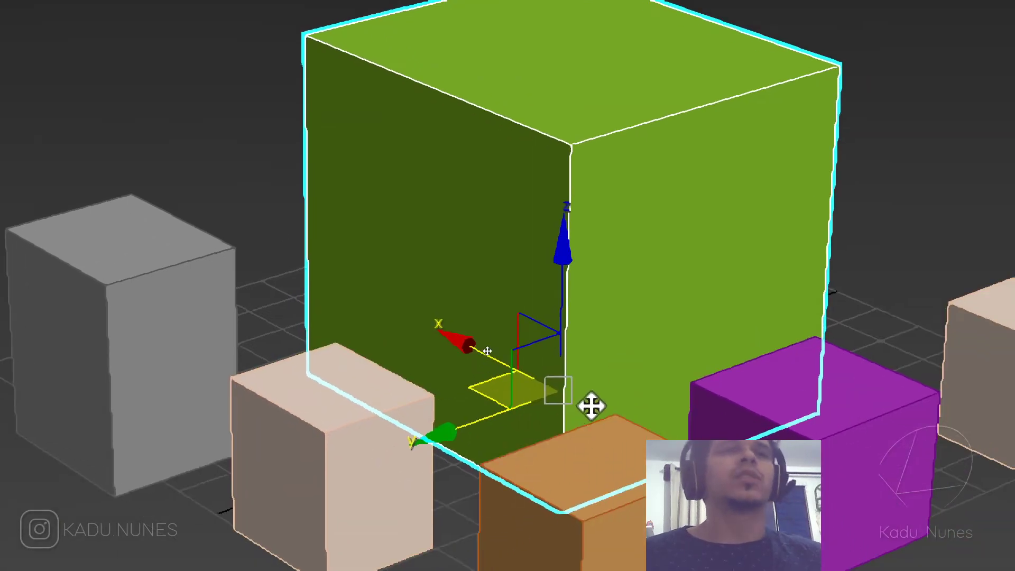
alt+middle_drag(591, 406, 637, 439)
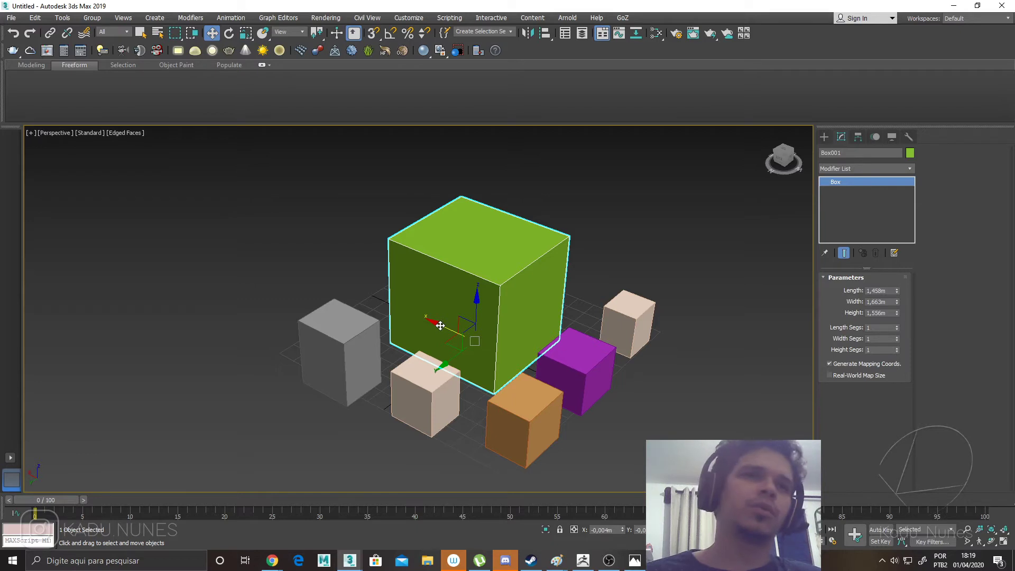
mouse_move(510, 269)
mouse_down()
mouse_move(588, 227)
mouse_move(637, 175)
mouse_move(526, 260)
mouse_move(553, 240)
mouse_move(509, 261)
mouse_up()
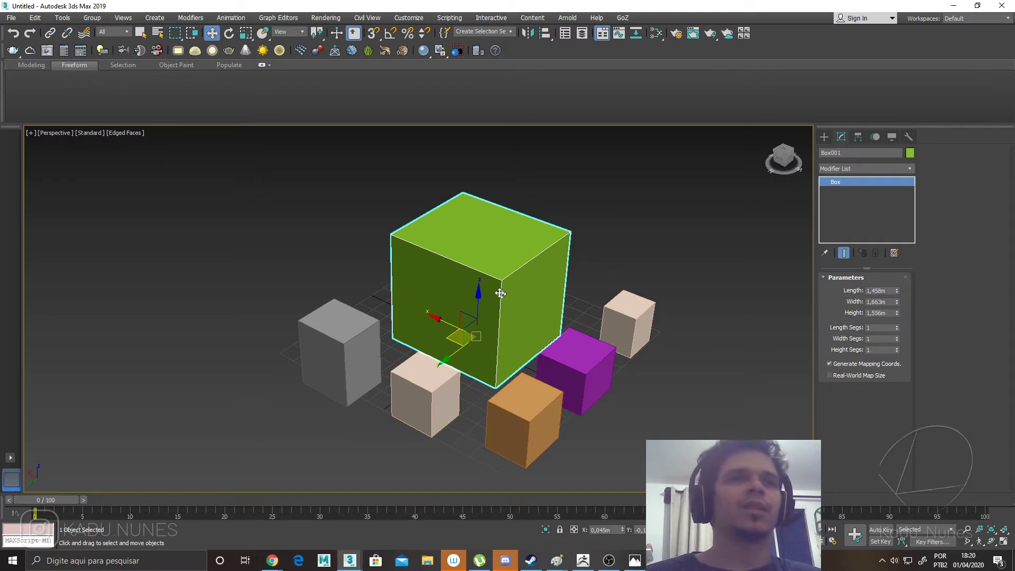
Move the large green box along the X, Y and Z axes one at a time, leaving it raised away from the smaller boxes.
scroll(435, 302, up, 6)
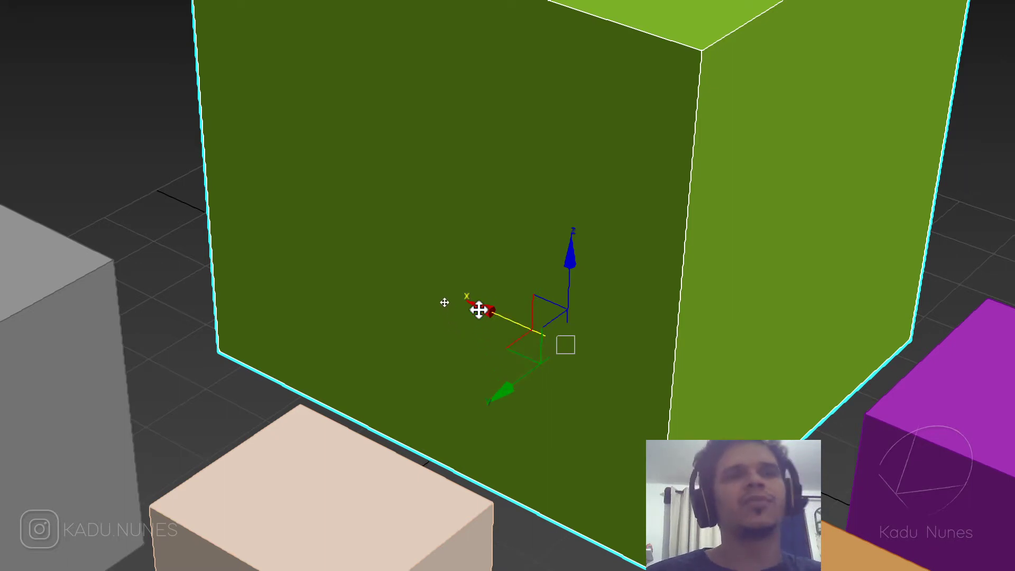
drag(487, 306, 274, 235)
drag(286, 300, 600, 90)
drag(617, 31, 592, 251)
right_click(592, 252)
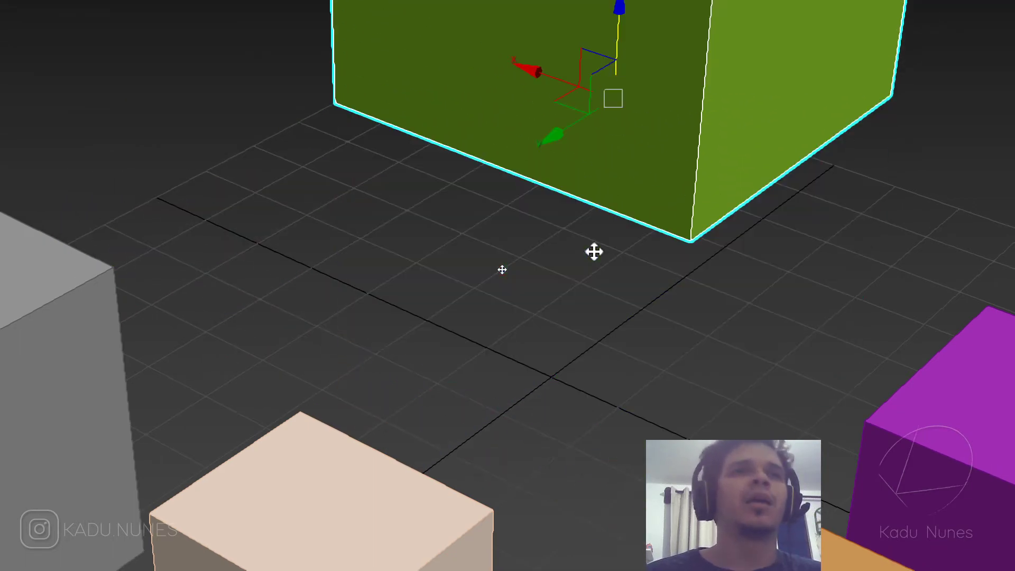
key(super+minus)
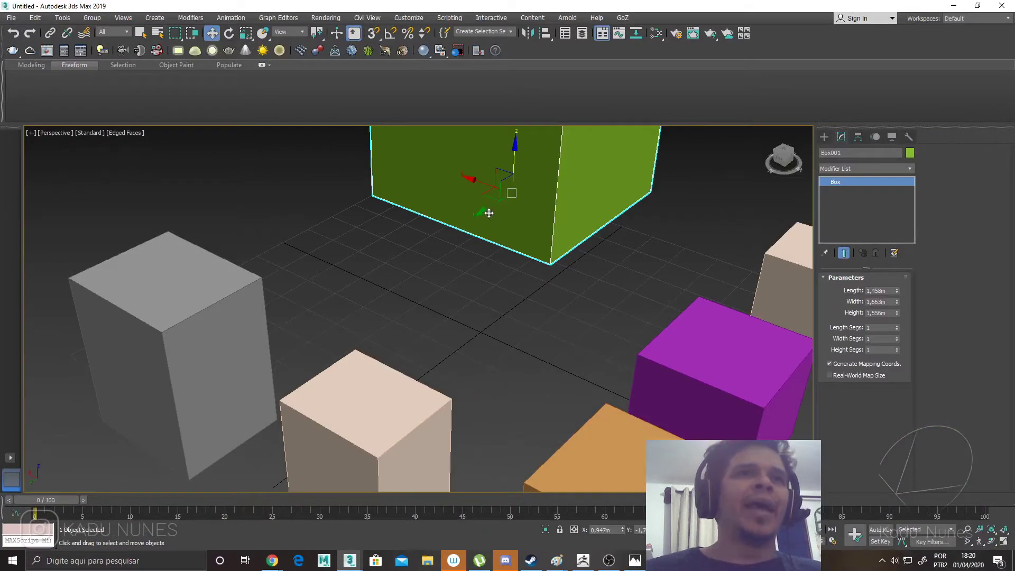
Move the large green box within the YZ plane and then down and up within the XZ plane.
middle_drag(483, 211, 456, 324)
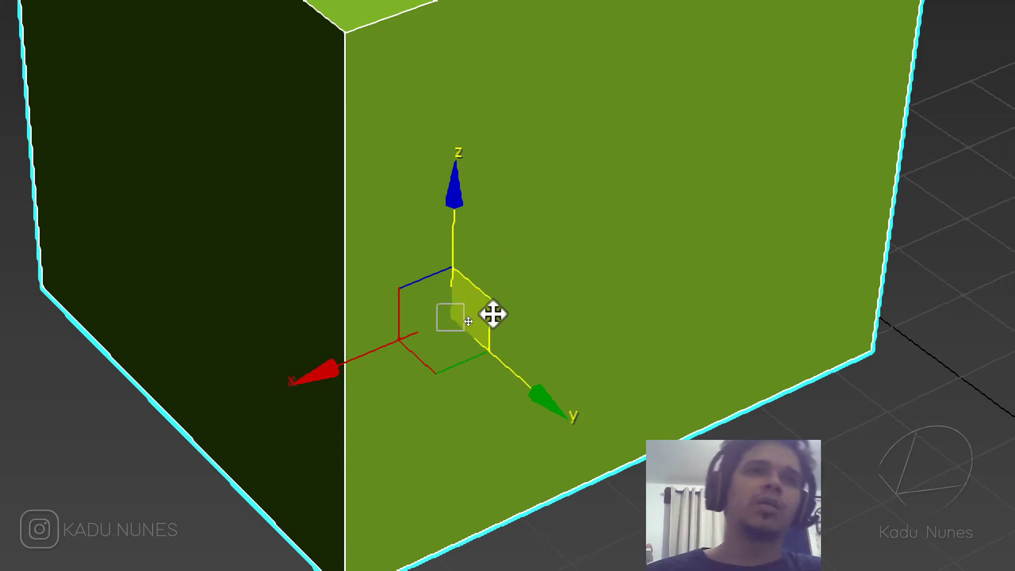
scroll(493, 314, down, 5)
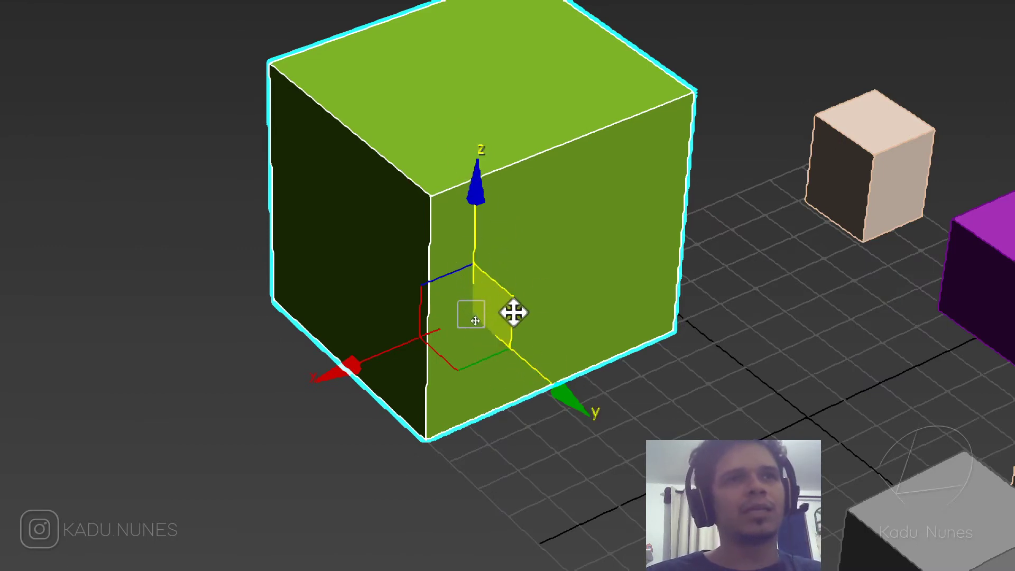
drag(512, 303, 501, 252)
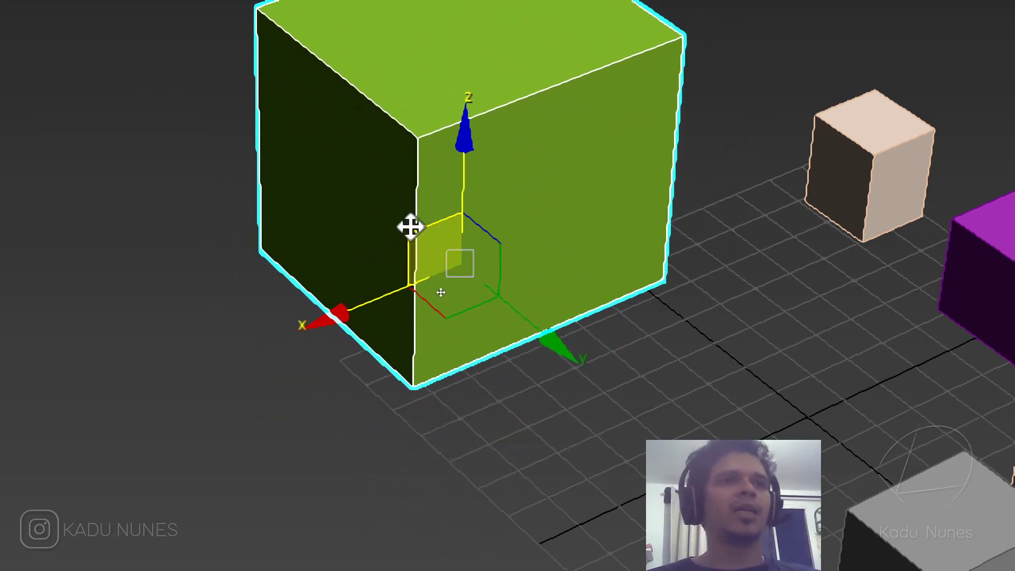
drag(411, 236, 424, 338)
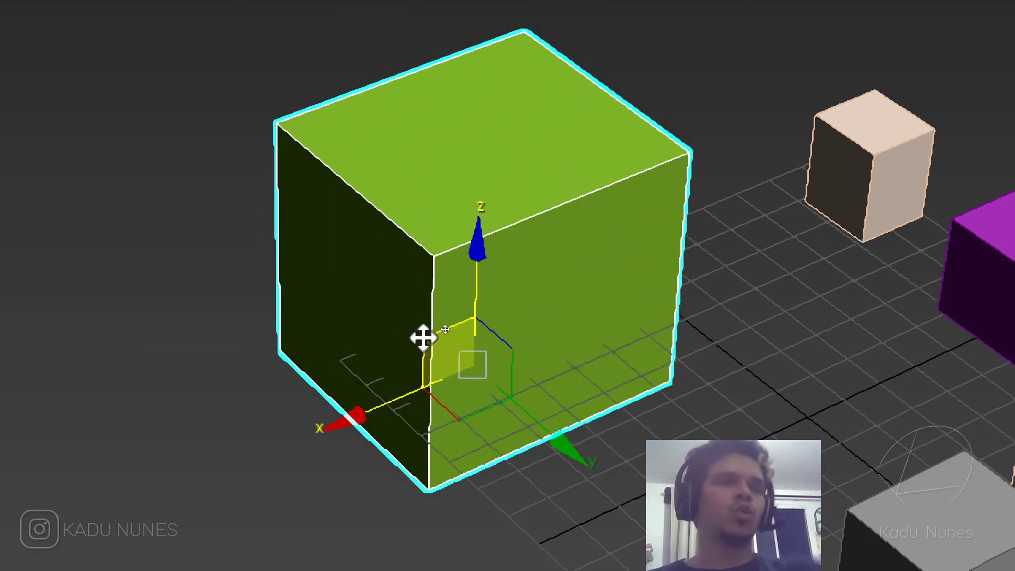
drag(421, 336, 410, 235)
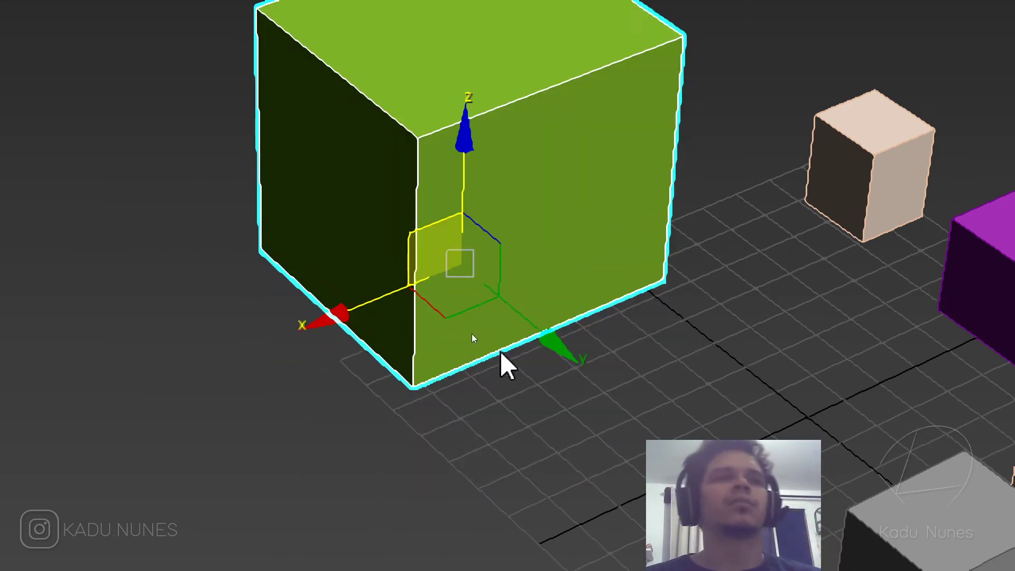
Slide the large green box within the XY plane, back toward the smaller boxes.
drag(442, 310, 536, 383)
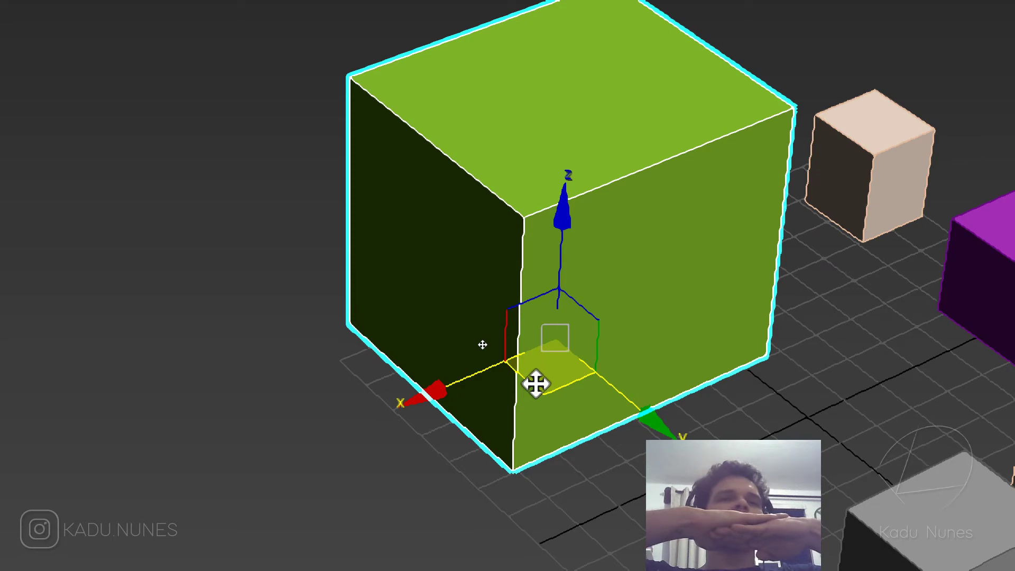
alt+middle_drag(576, 379, 626, 347)
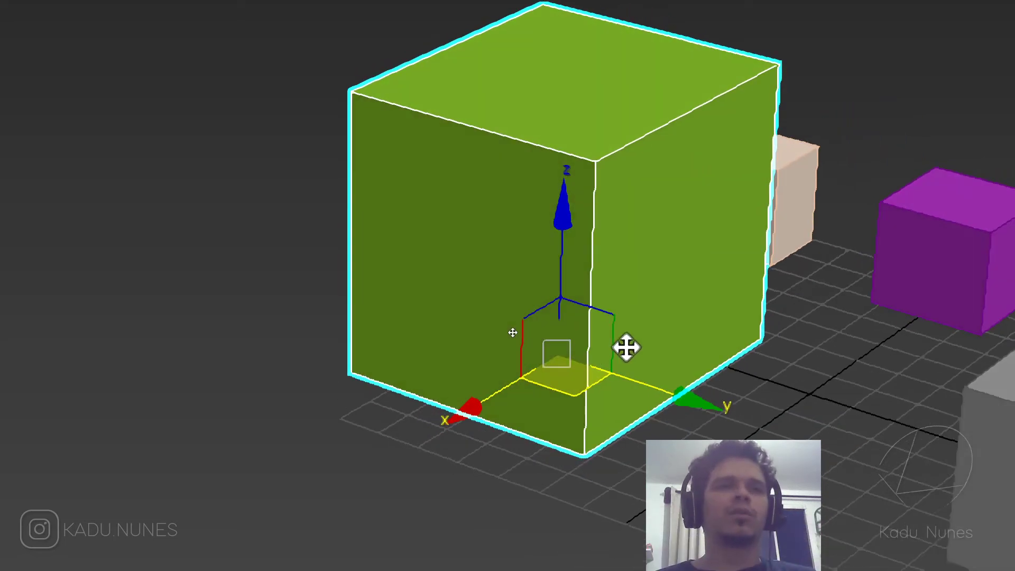
drag(569, 399, 626, 377)
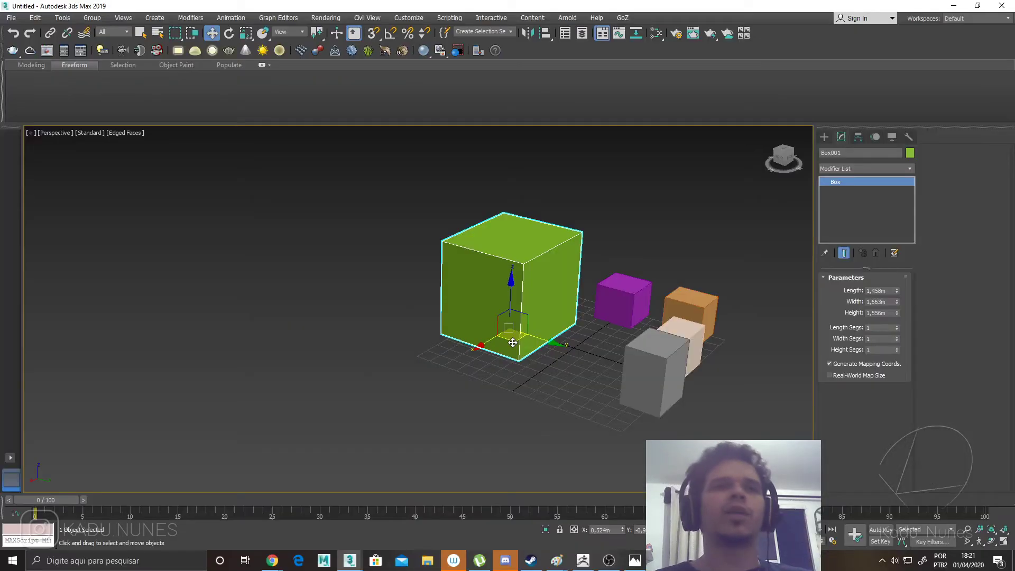
Adjust the large green box along the Z axis and reposition it within the XY plane behind the smaller boxes.
alt+middle_drag(511, 344, 418, 351)
drag(502, 296, 507, 315)
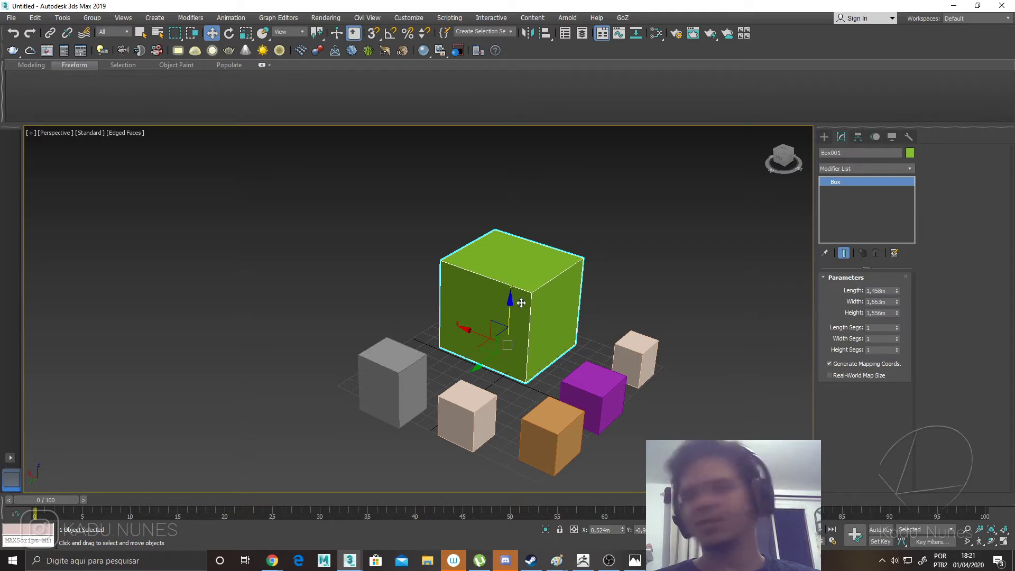
drag(483, 344, 479, 344)
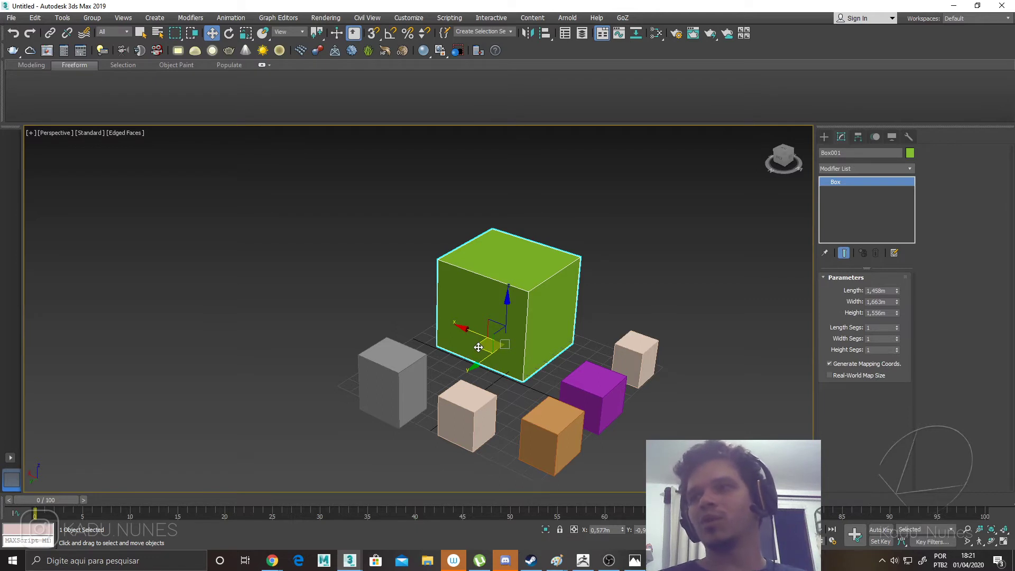
mouse_move(478, 347)
alt+middle_down()
mouse_move(499, 349)
mouse_move(484, 351)
alt+middle_up()
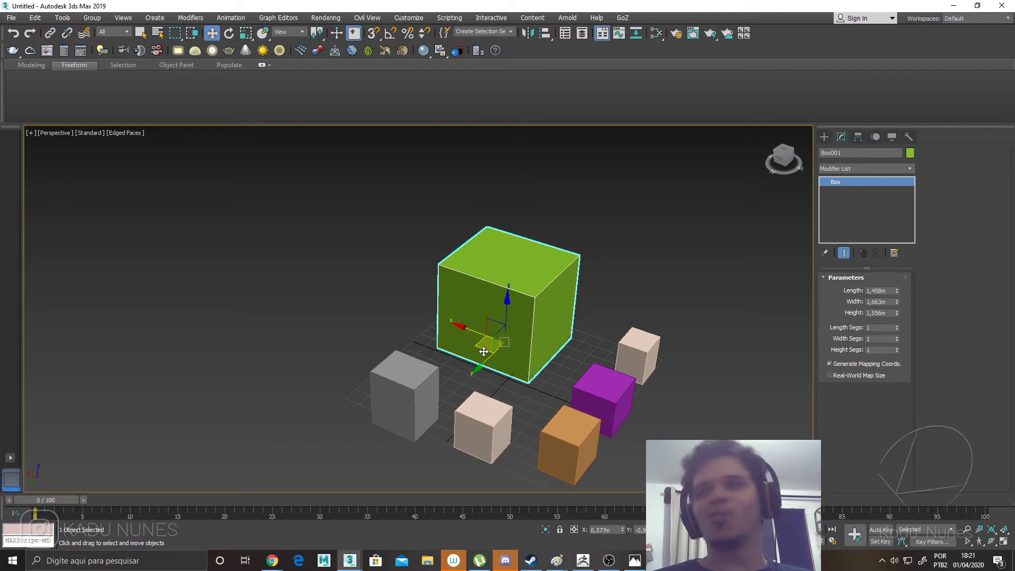
mouse_move(483, 352)
alt+middle_down()
mouse_move(495, 349)
mouse_move(479, 354)
alt+middle_up()
drag(483, 337, 463, 325)
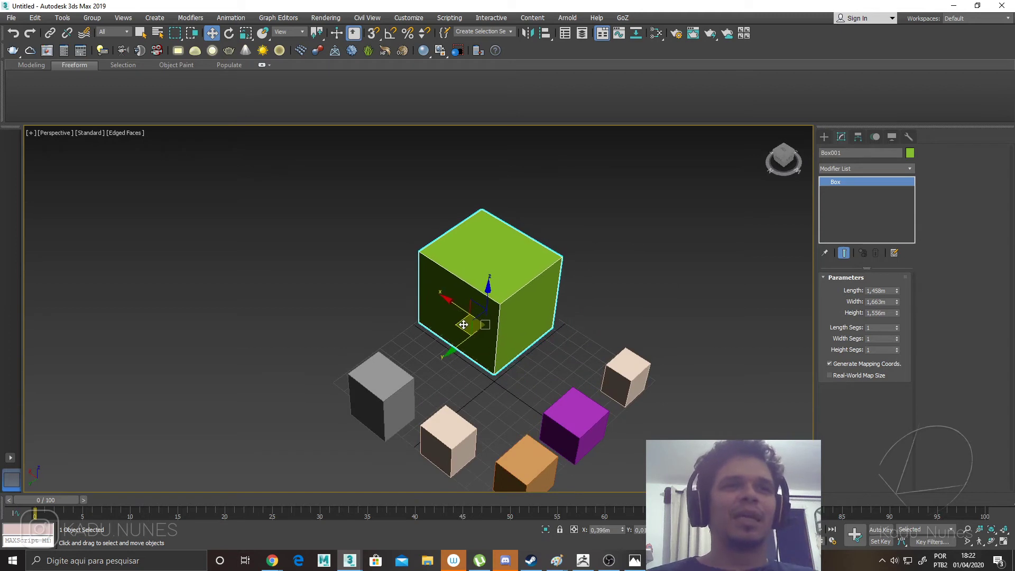
alt+middle_drag(485, 337, 489, 329)
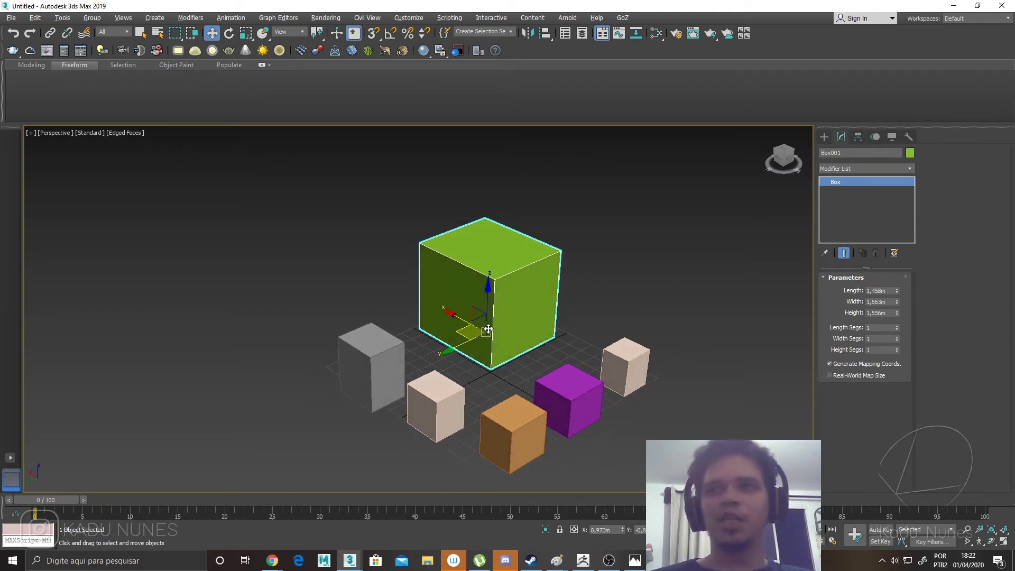
Rotate the large green box about its Z axis, first freely and again with Angle Snap turned on.
middle_drag(499, 328, 478, 320)
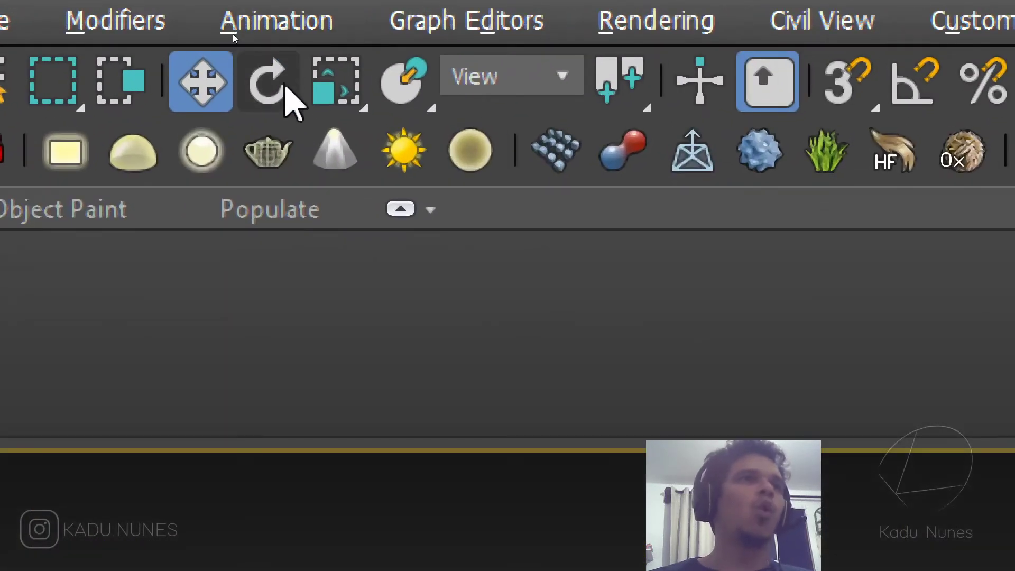
click(229, 33)
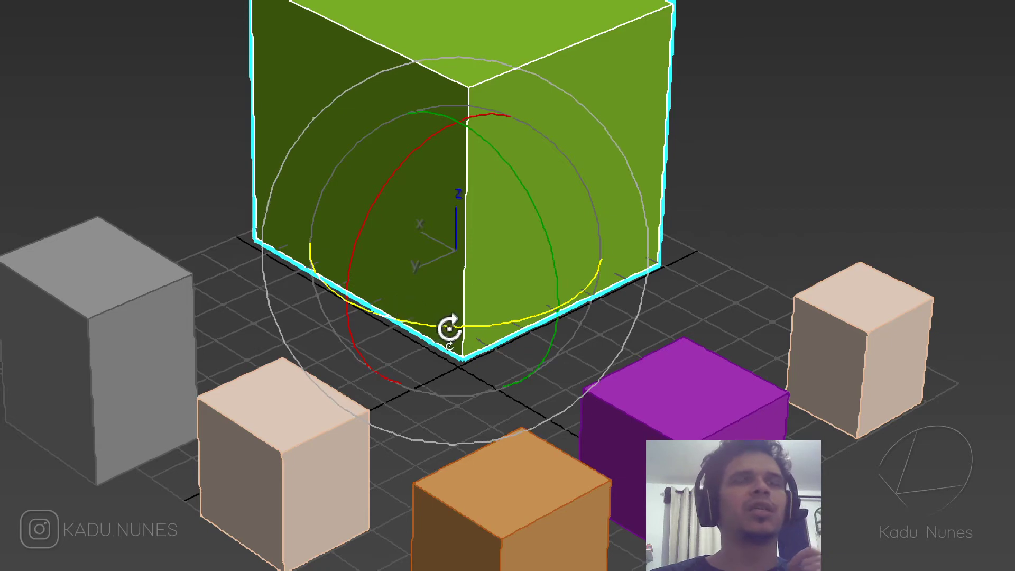
drag(413, 323, 629, 284)
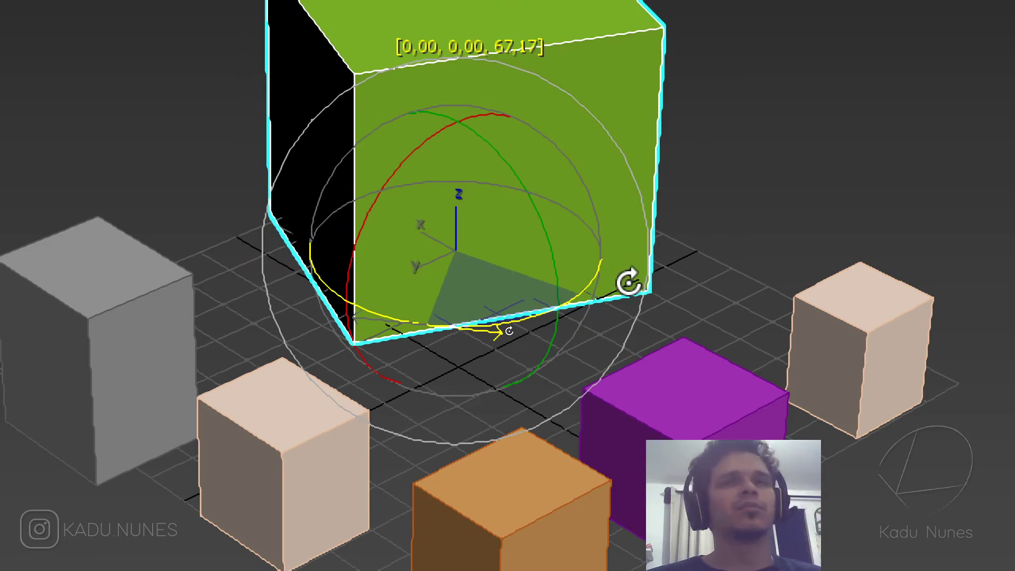
drag(630, 283, 623, 277)
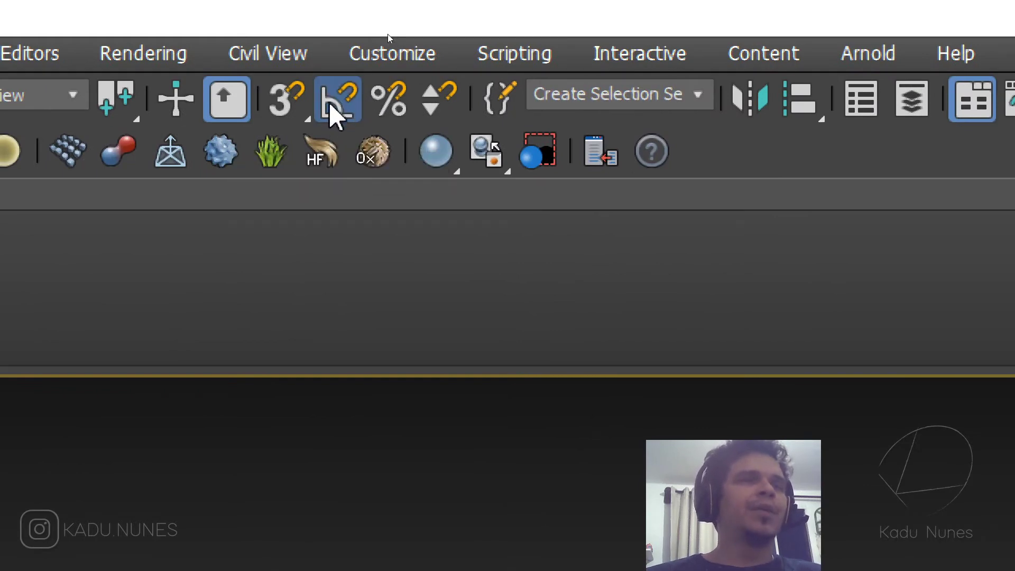
click(332, 104)
mouse_move(478, 435)
mouse_down()
mouse_move(614, 390)
mouse_move(548, 406)
mouse_up()
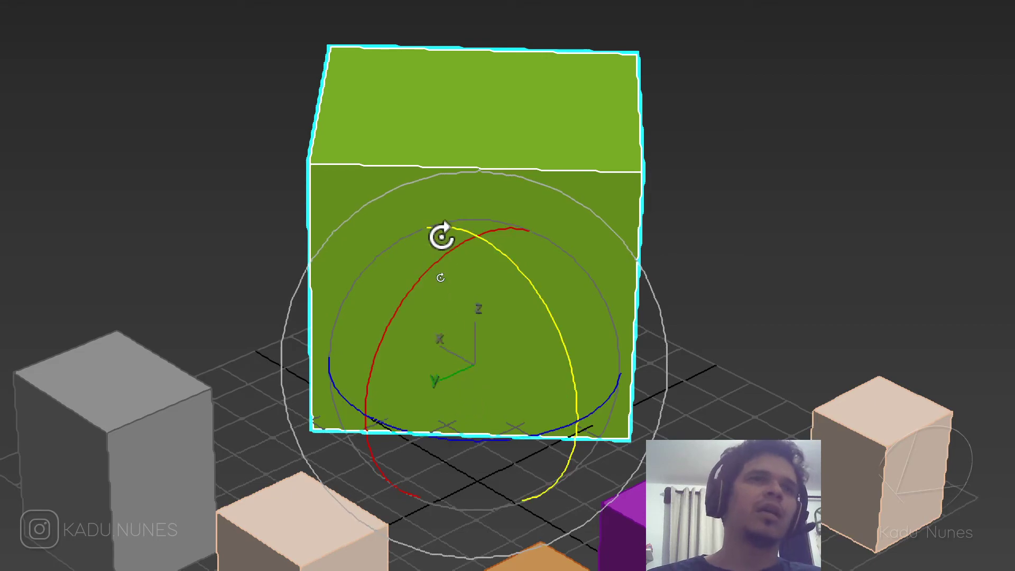
Try rotating the large green box about its X and Y axes, undoing each rotation.
drag(437, 267, 538, 211)
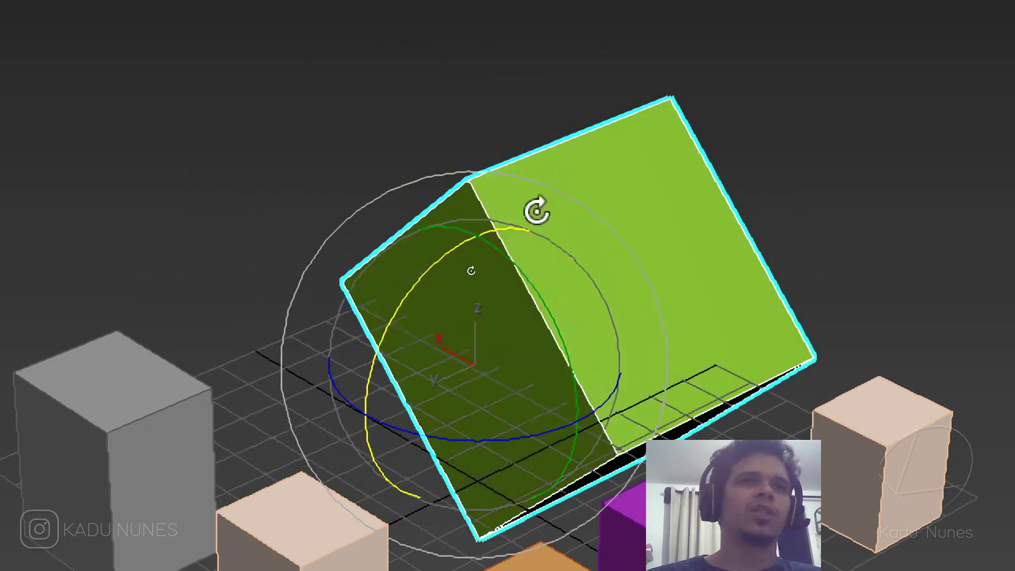
key(ctrl+z)
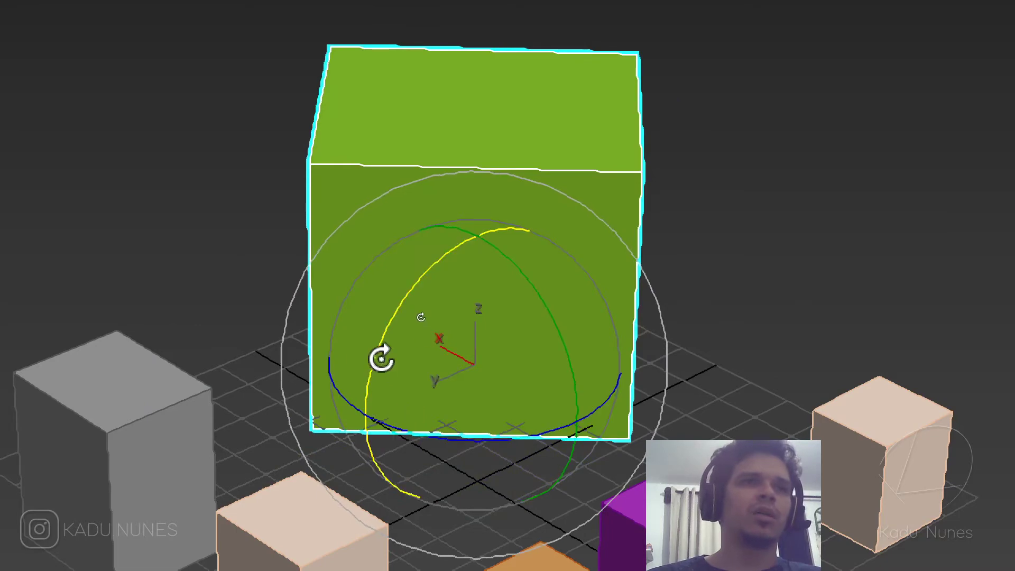
drag(515, 254, 495, 260)
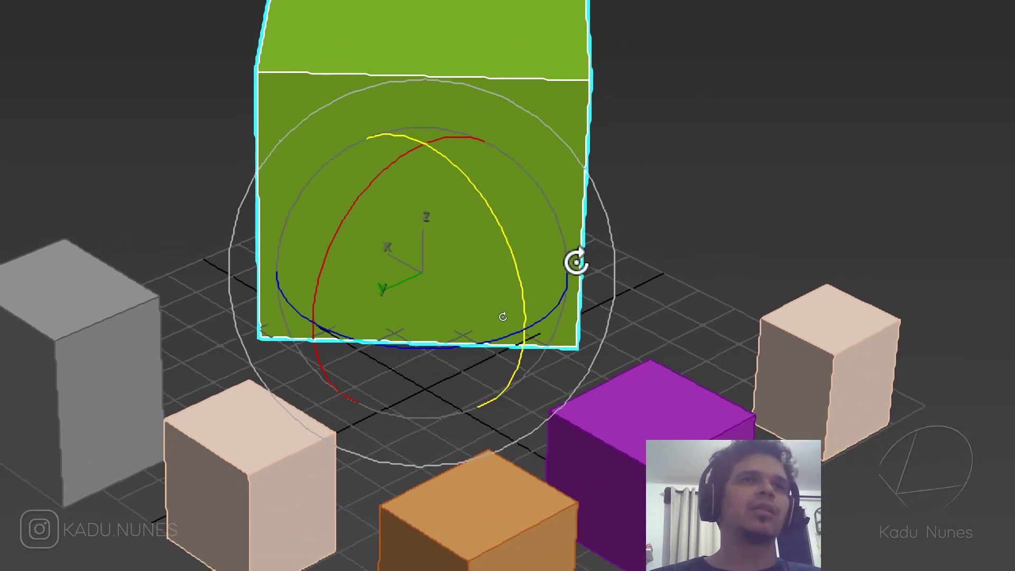
drag(496, 157, 1010, 265)
key(ctrl+z)
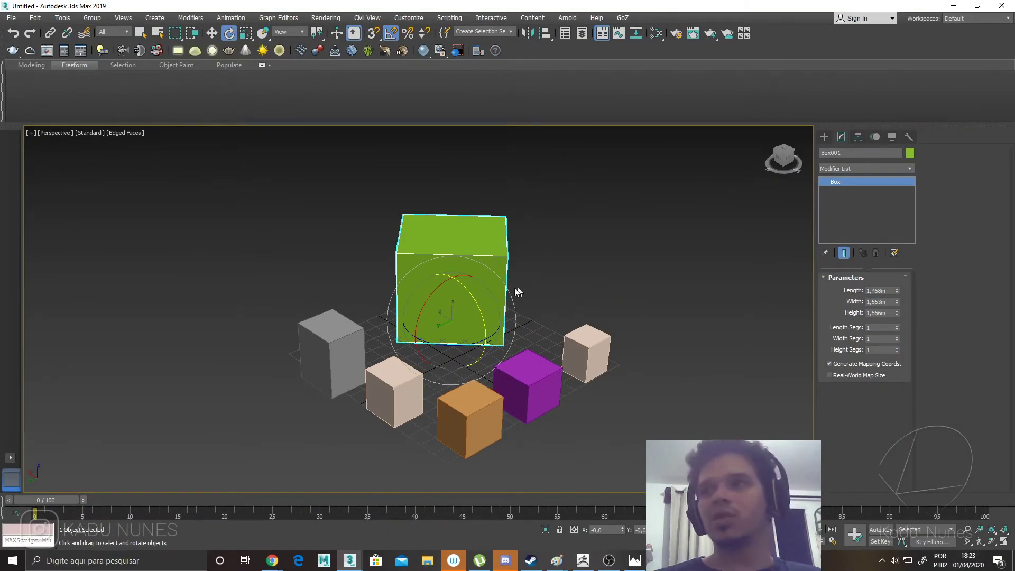
Try scaling the large green box non-uniformly along its individual axes.
alt+middle_drag(482, 295, 503, 328)
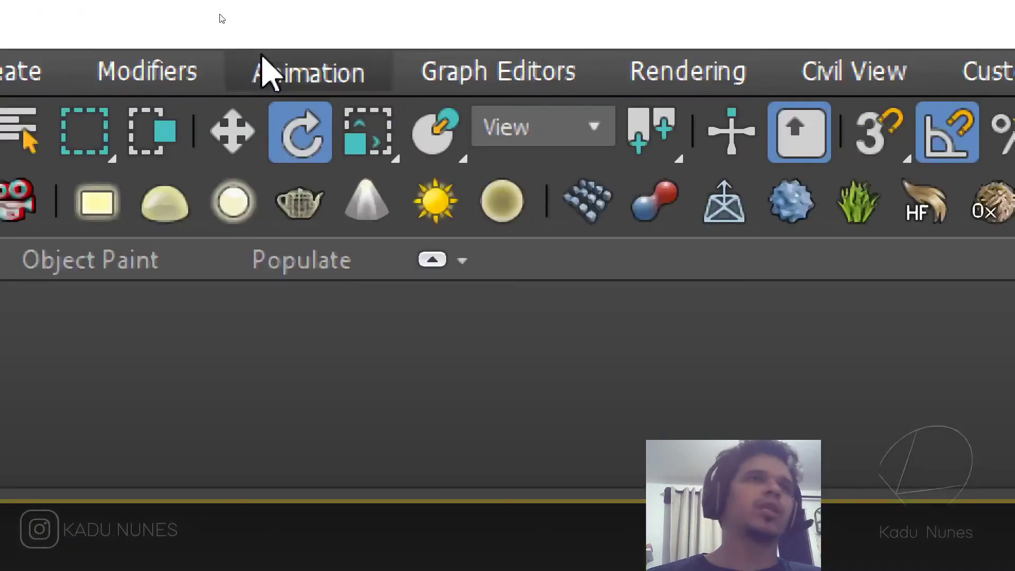
click(377, 145)
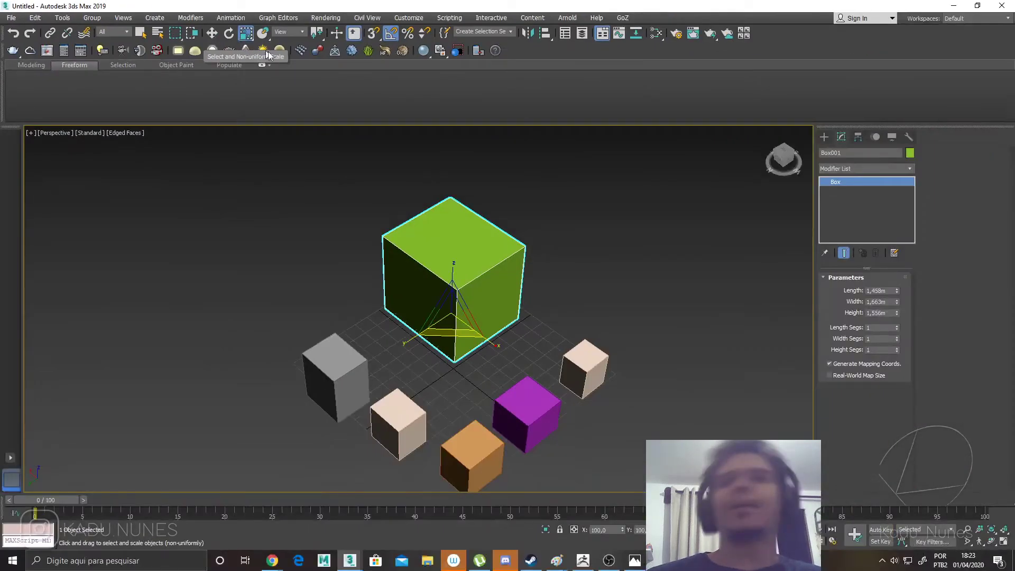
scroll(397, 281, up, 3)
alt+middle_drag(398, 283, 319, 410)
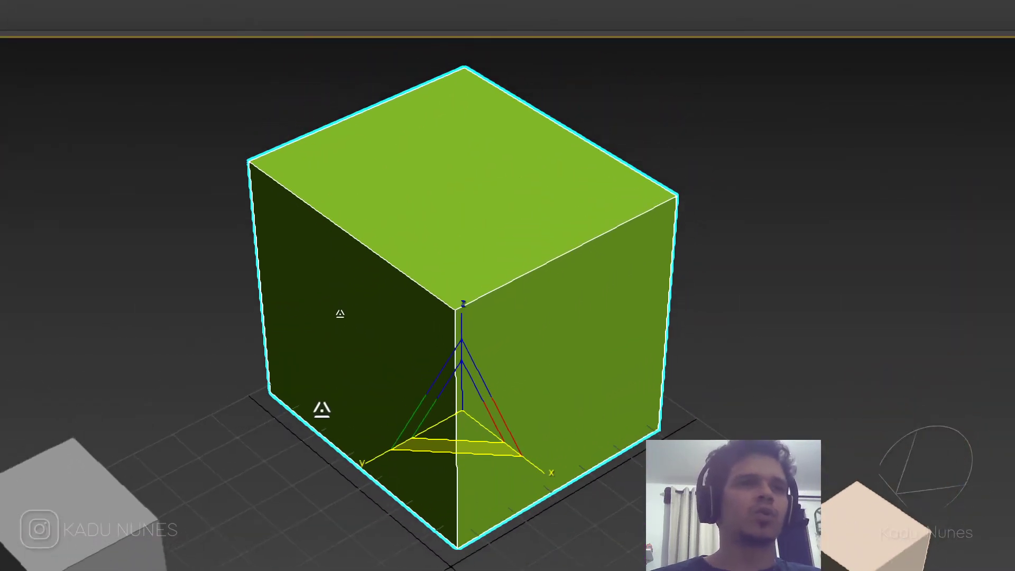
drag(362, 463, 346, 448)
drag(529, 476, 474, 375)
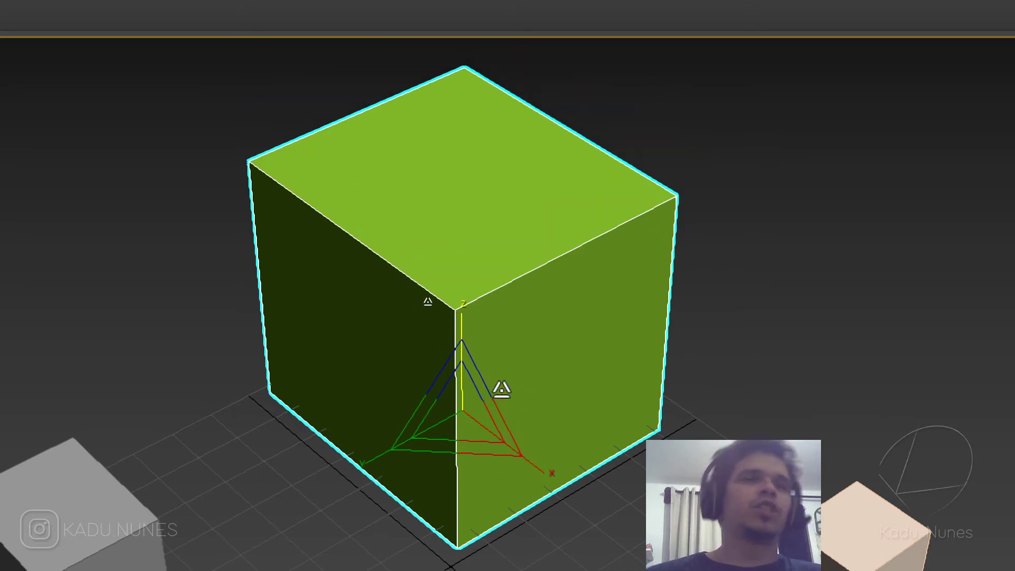
drag(487, 392, 438, 411)
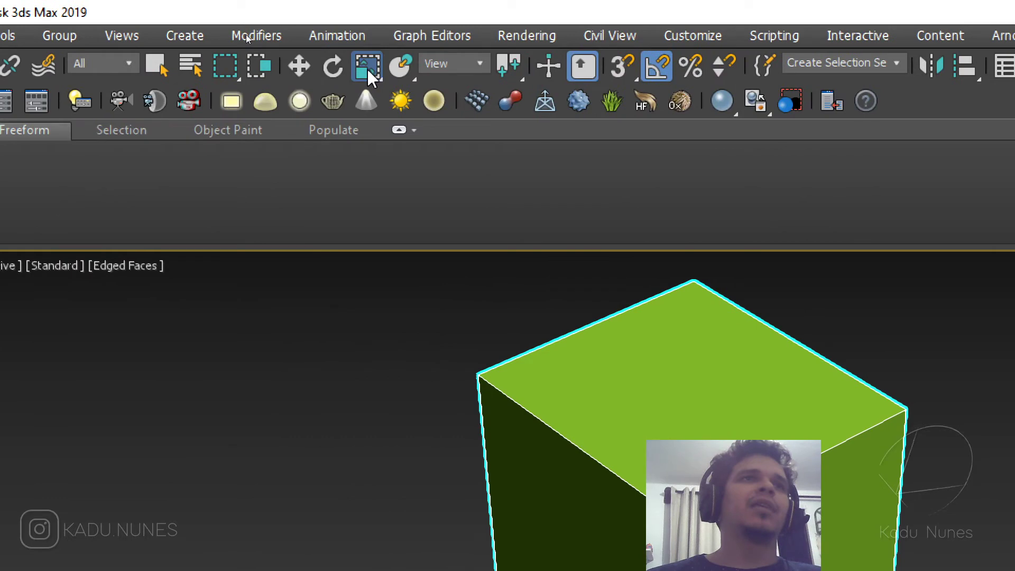
Look through the scale modes, choose Squash, and try it on the large green box.
drag(367, 69, 366, 134)
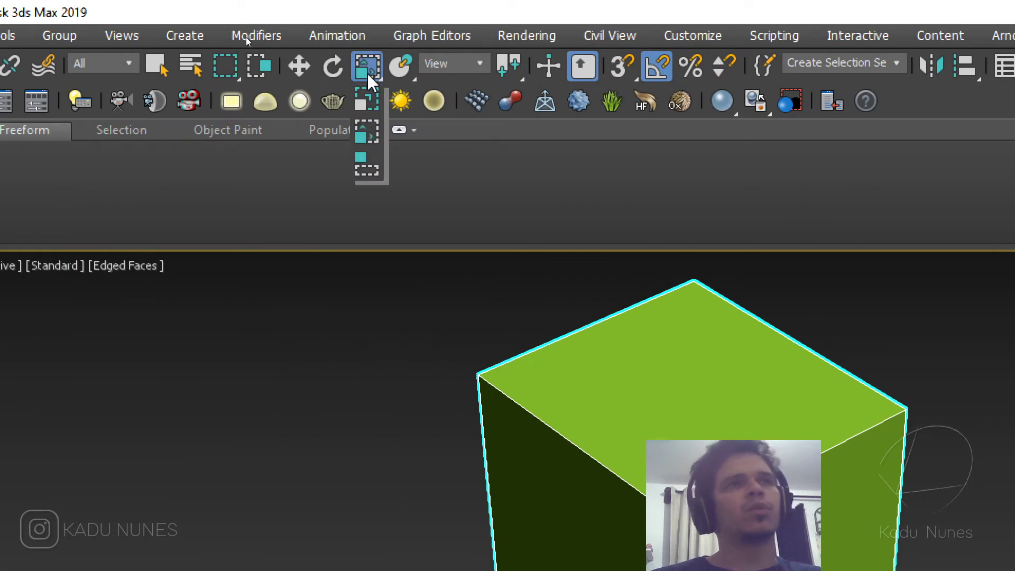
drag(369, 160, 370, 134)
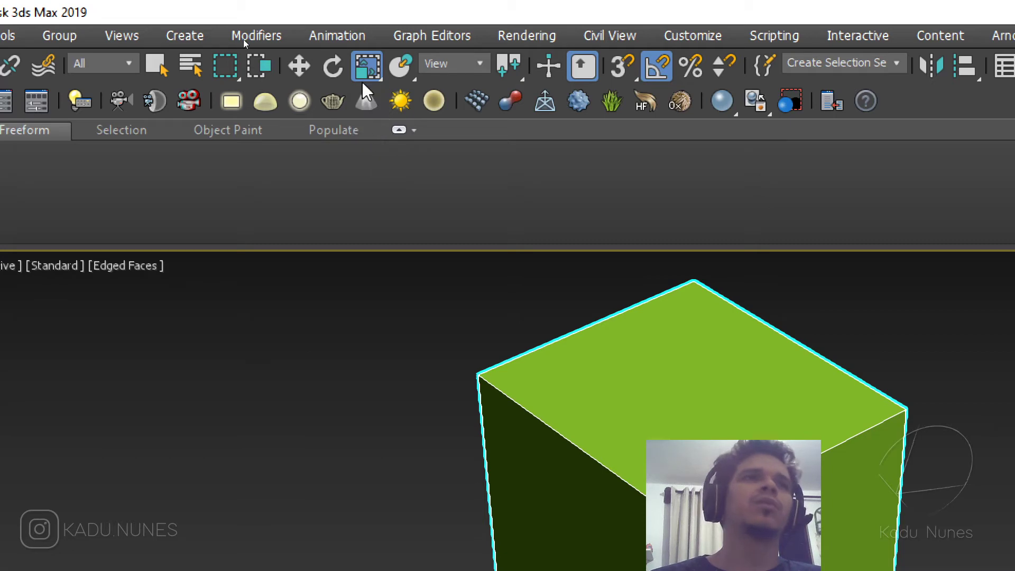
drag(362, 74, 364, 154)
mouse_move(598, 474)
mouse_down()
mouse_move(600, 385)
mouse_move(596, 457)
mouse_up()
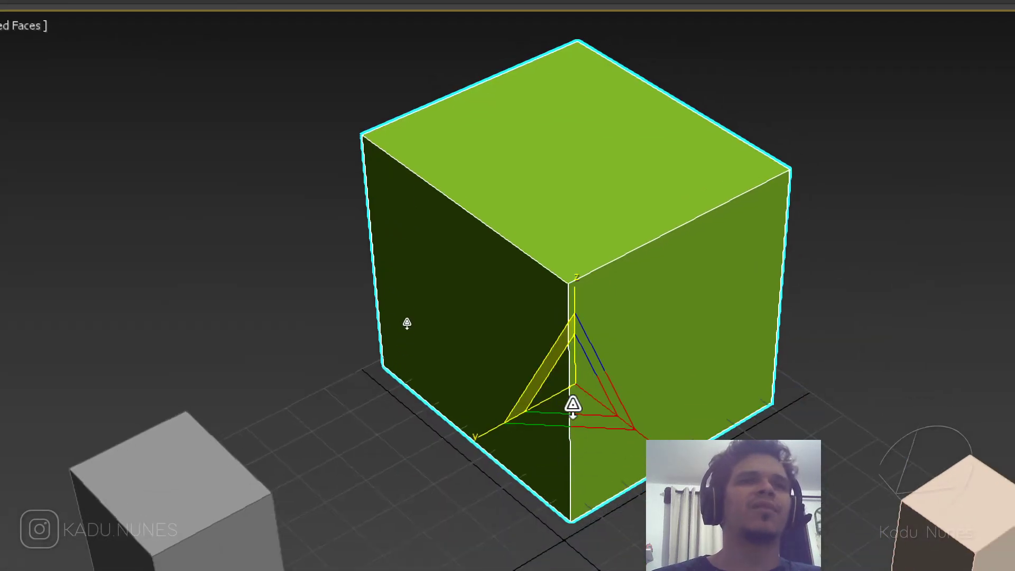
drag(569, 390, 590, 403)
drag(590, 401, 601, 317)
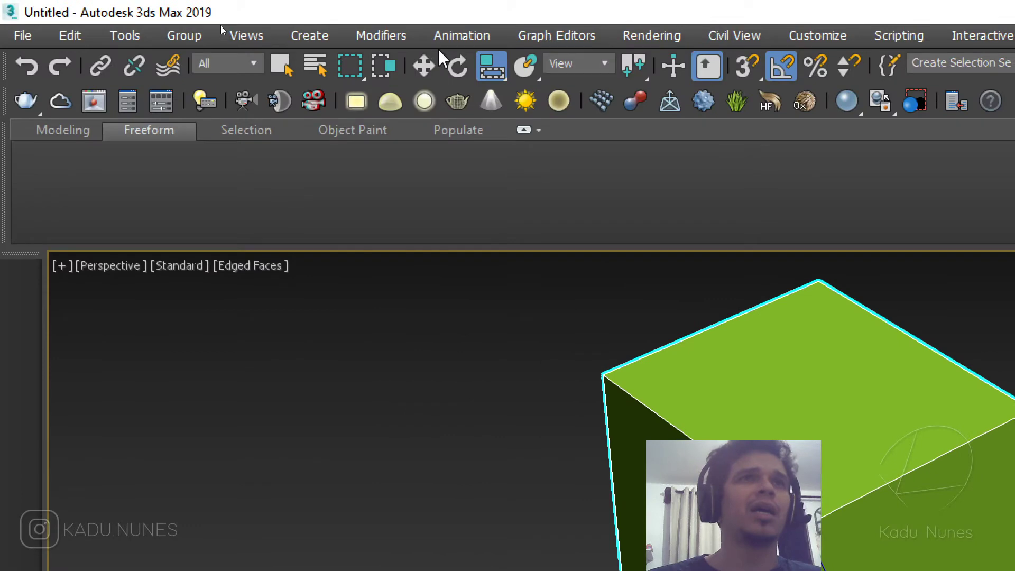
Return to non-uniform scaling, try scaling the large green box within the XY plane, and undo it.
drag(497, 73, 495, 131)
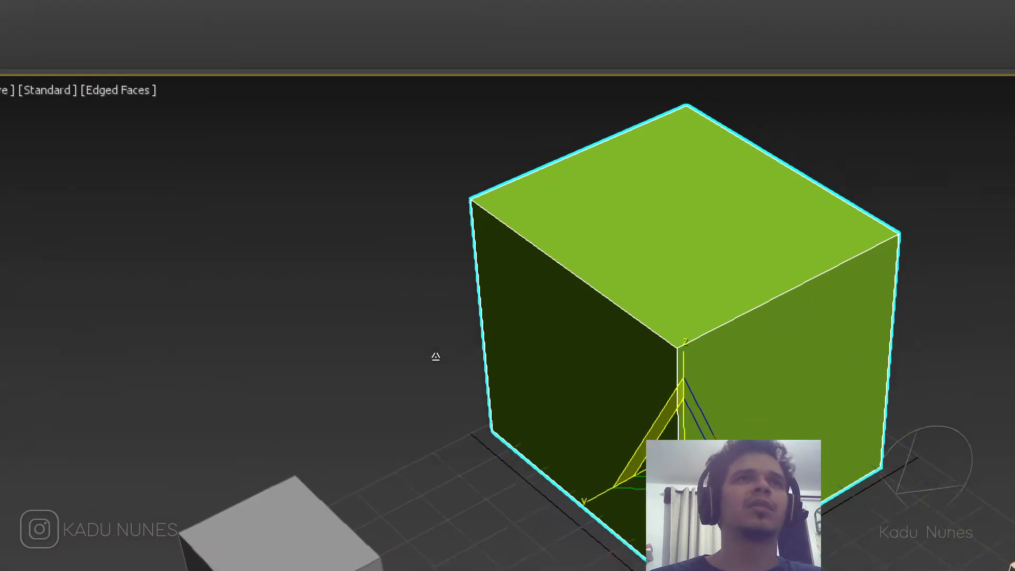
drag(614, 386, 614, 417)
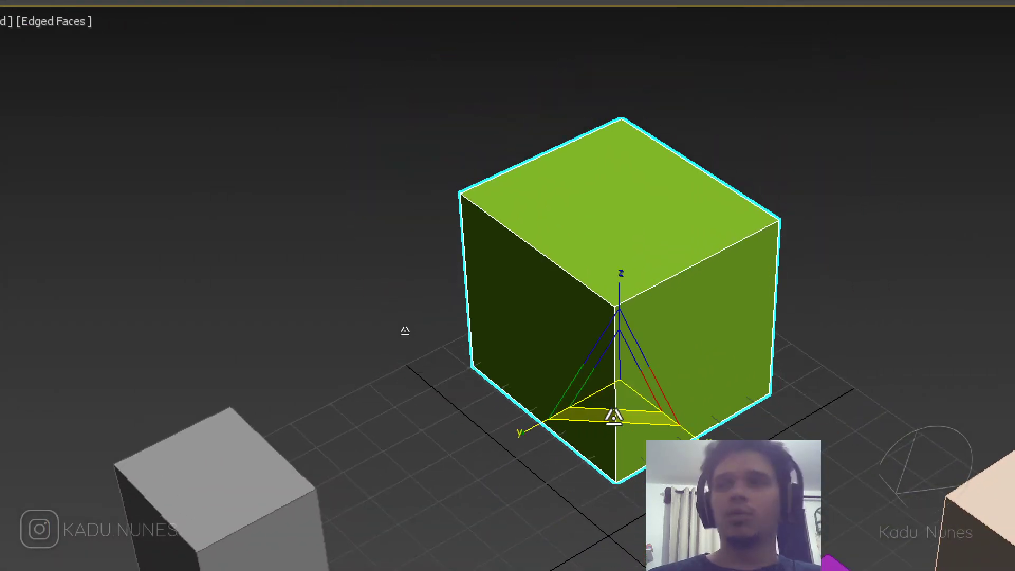
key(ctrl+z)
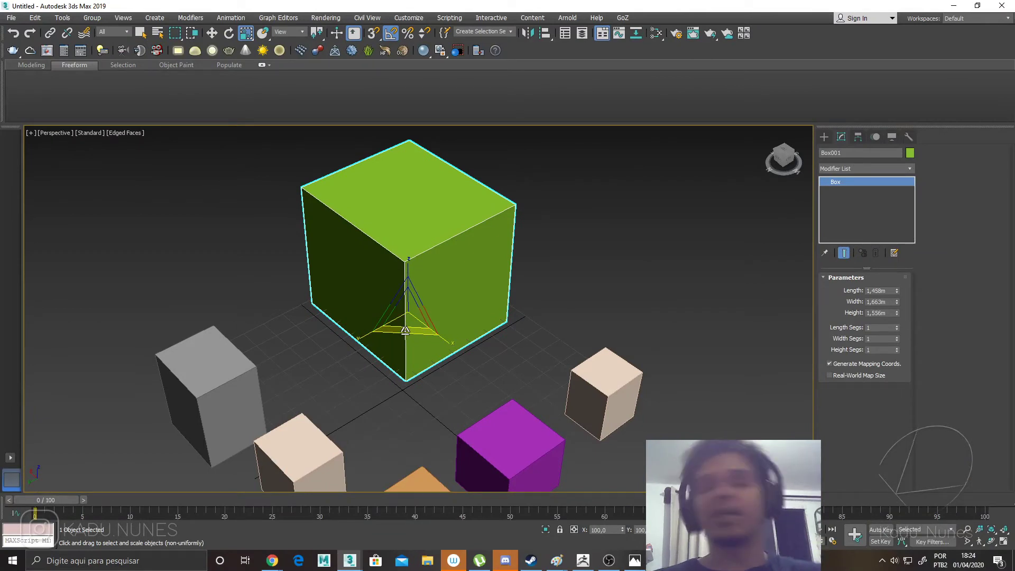
Activate Move, Rotate and Uniform Scale in turn, and try scaling the large green box uniformly.
key(w)
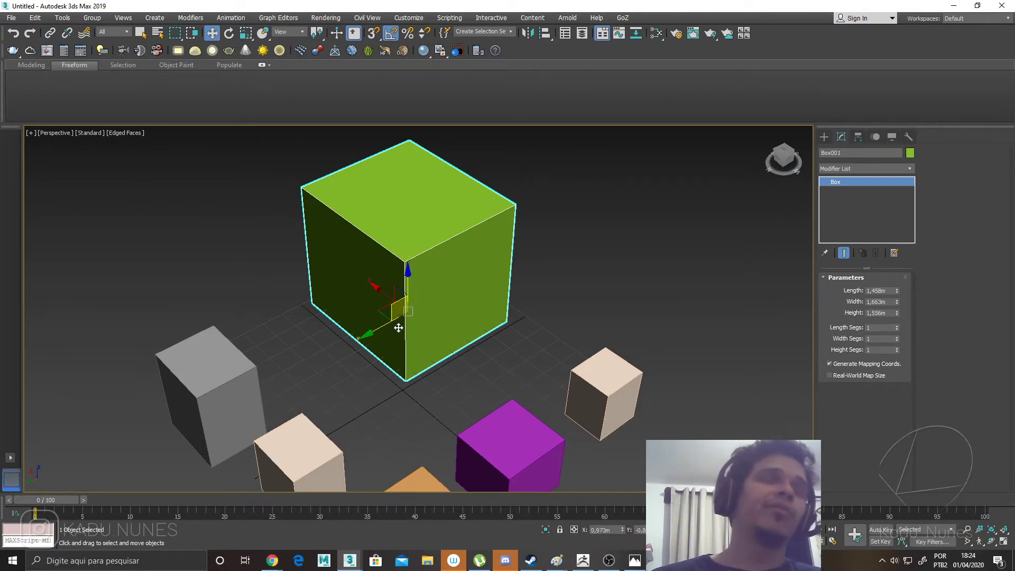
key(e)
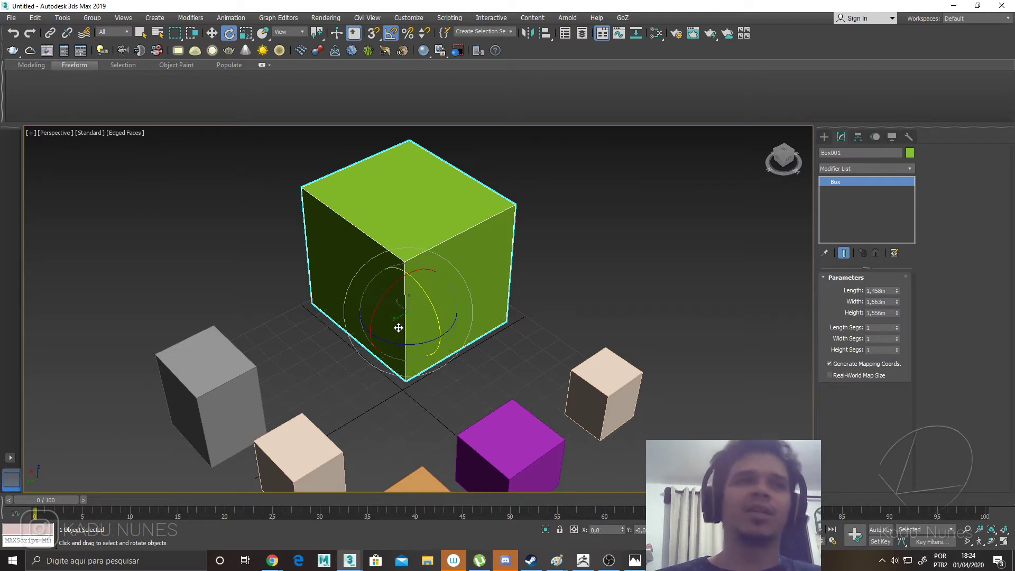
key(r)
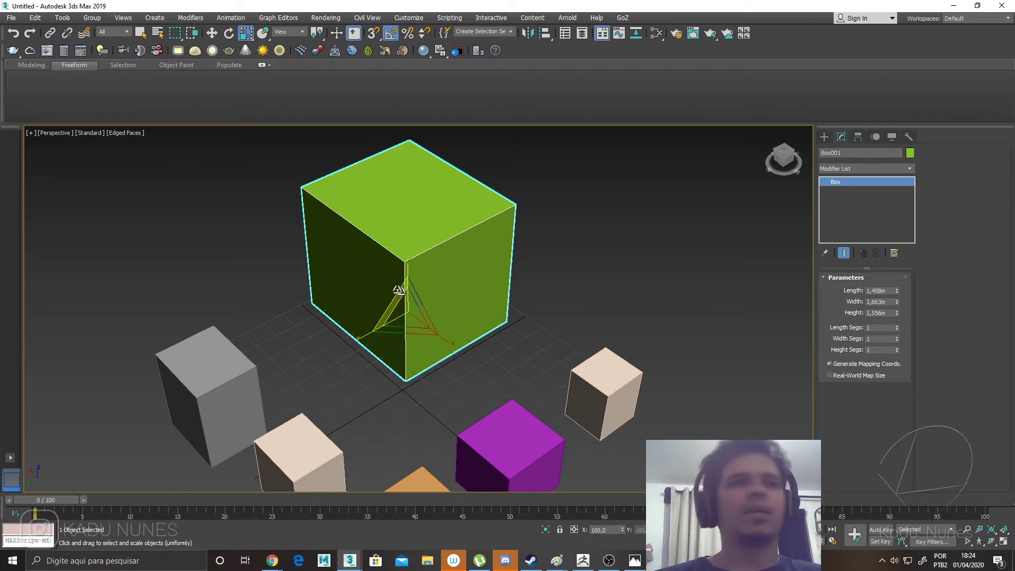
mouse_move(398, 319)
mouse_down()
mouse_move(407, 299)
mouse_move(404, 316)
mouse_up()
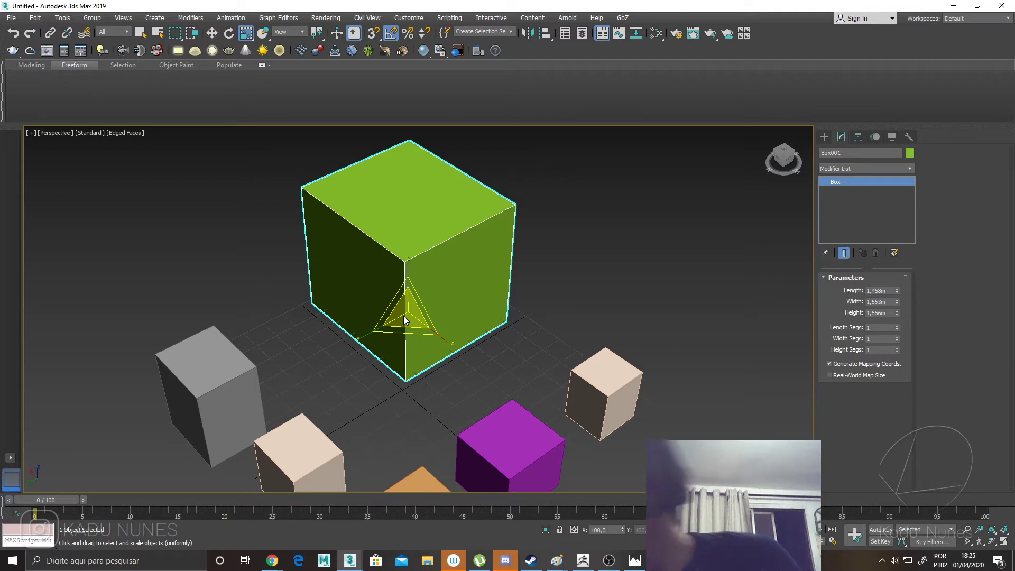
Try one more non-uniform scale on the large green box and undo the change.
middle_drag(377, 300, 428, 297)
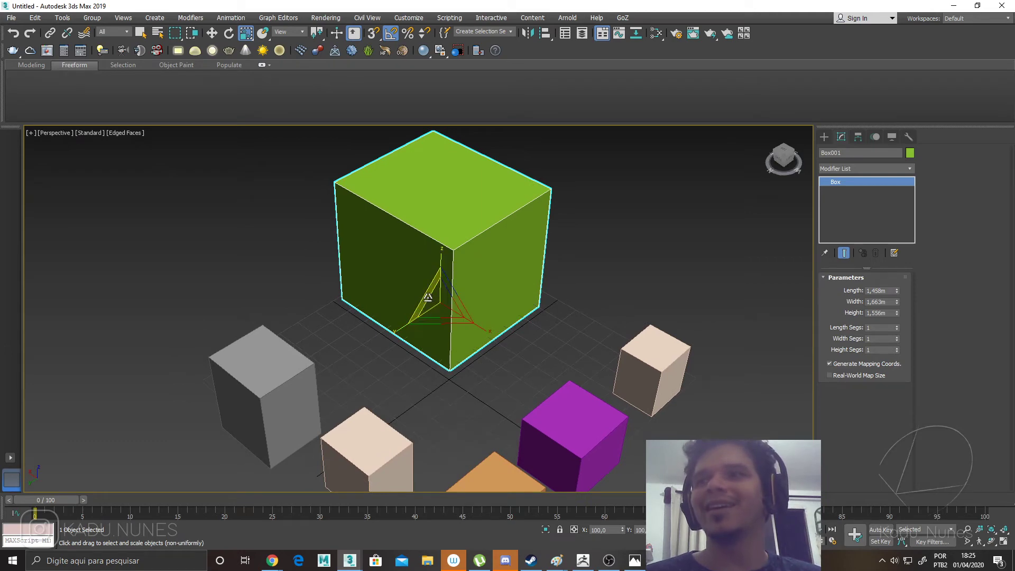
alt+middle_drag(438, 307, 430, 306)
drag(435, 309, 438, 323)
key(ctrl+z)
Move the large green box along the Y axis to the outer side of the gray box.
scroll(430, 334, down, 3)
mouse_move(431, 335)
alt+middle_down()
mouse_move(479, 359)
mouse_move(415, 372)
mouse_move(434, 347)
alt+middle_up()
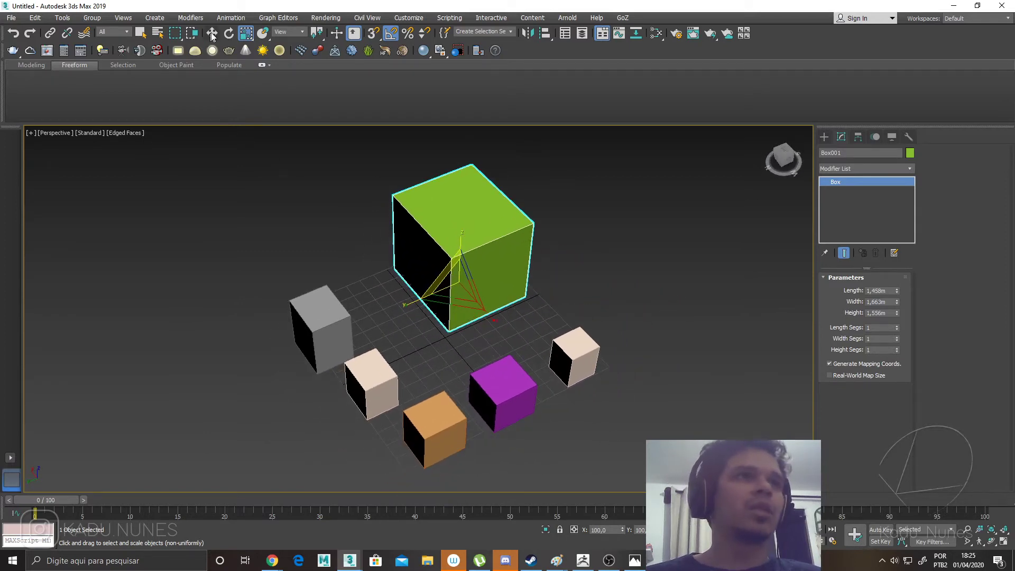
alt+middle_drag(359, 329, 353, 328)
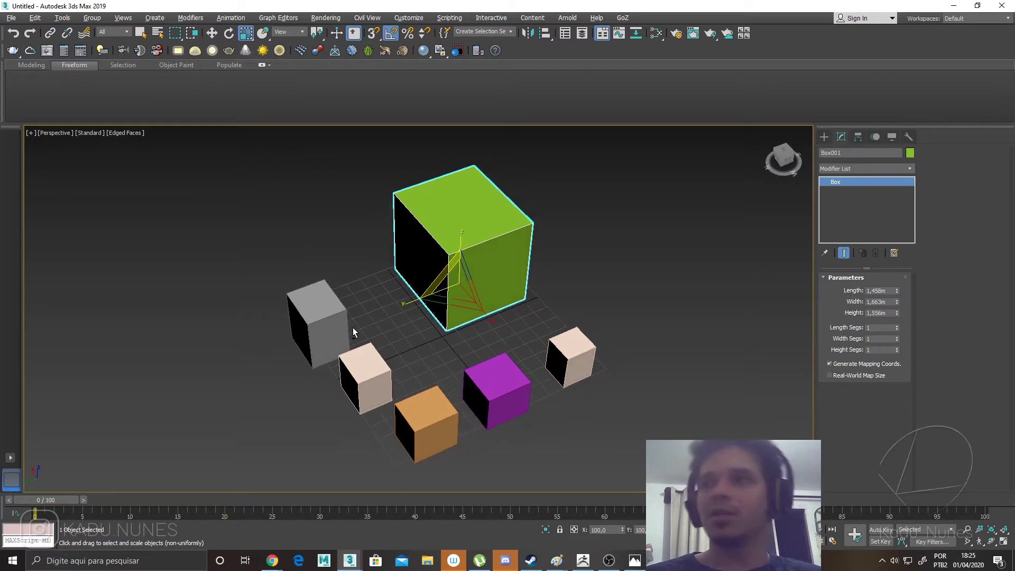
key(w)
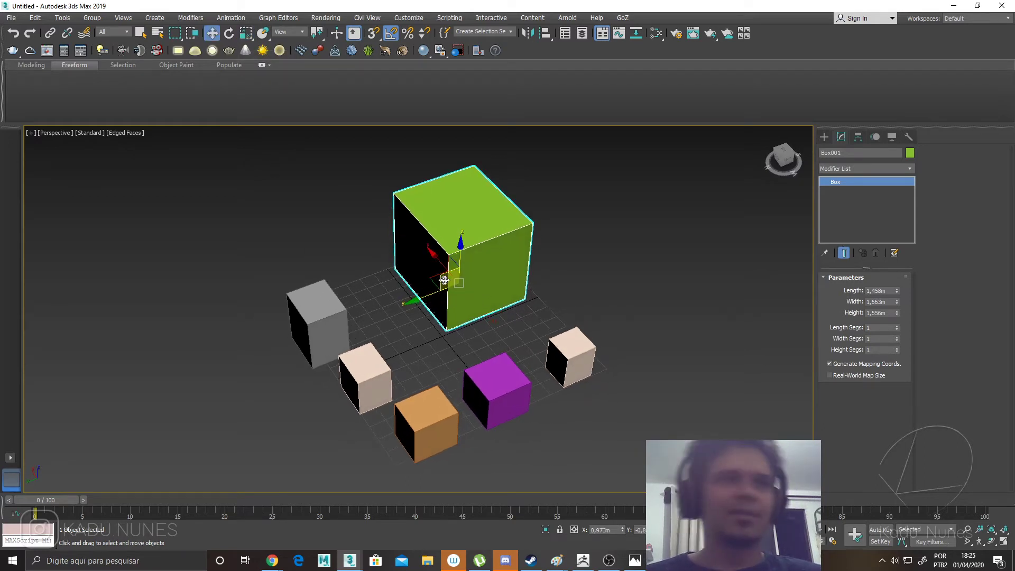
drag(440, 295, 203, 365)
Shift the gray box along Y away from the green box and place the nearest beige box beside it.
click(319, 346)
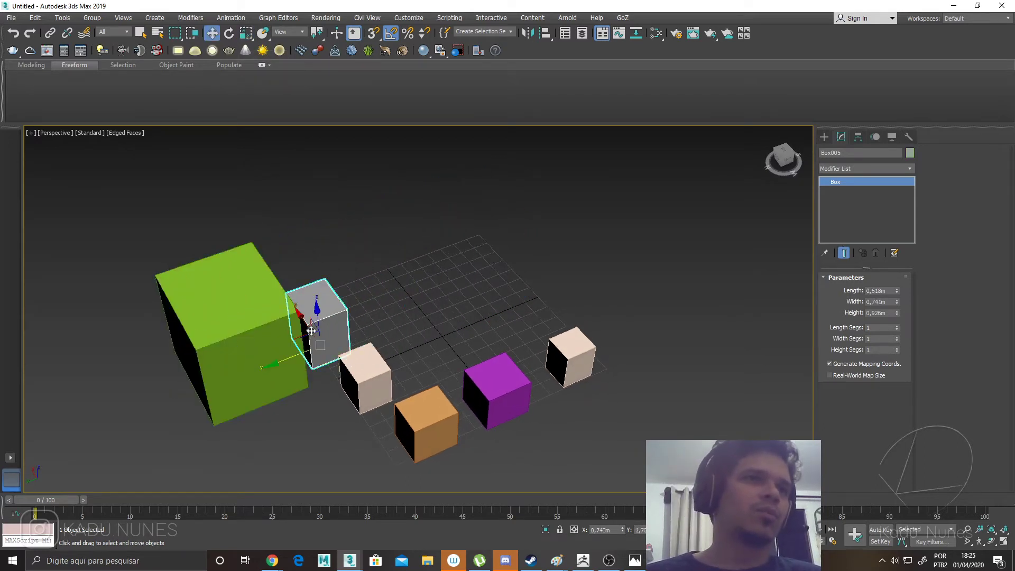
drag(318, 345, 343, 332)
click(359, 368)
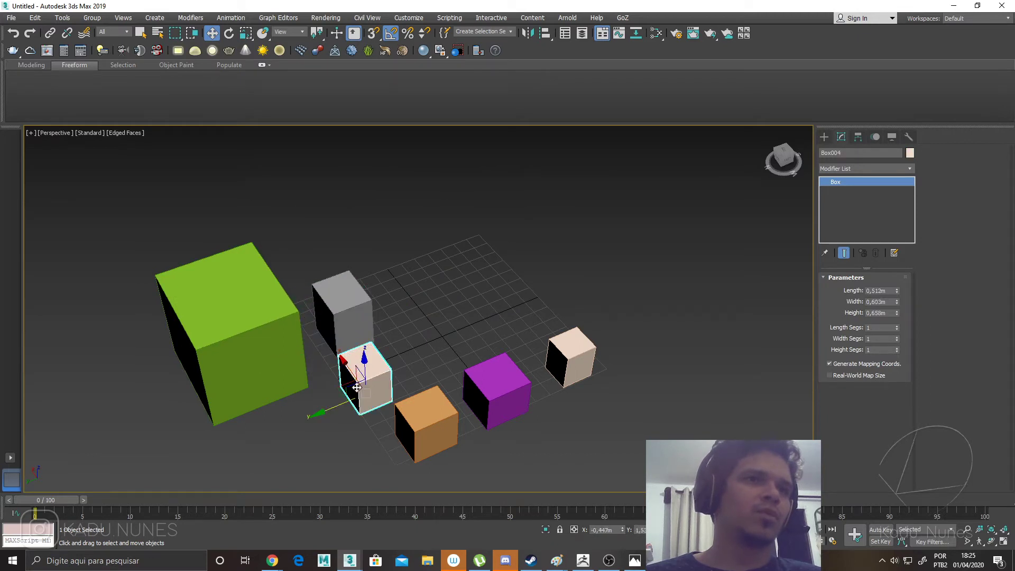
drag(326, 410, 386, 377)
drag(415, 341, 375, 294)
Move the orange, purple and remaining beige boxes to continue the row beyond the first beige box.
click(422, 420)
drag(391, 448, 426, 281)
click(484, 391)
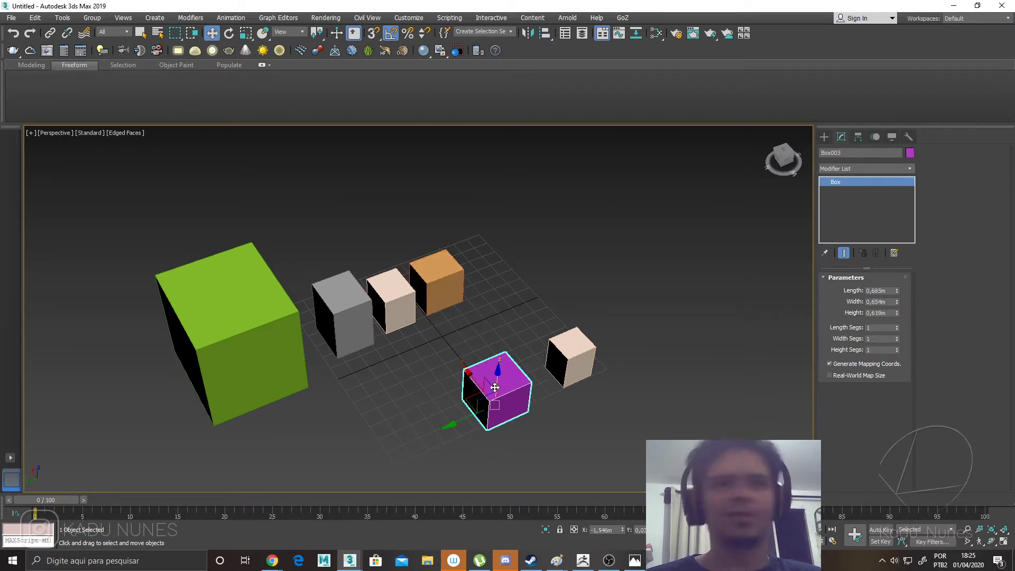
drag(453, 423, 436, 258)
click(571, 368)
drag(542, 330, 489, 229)
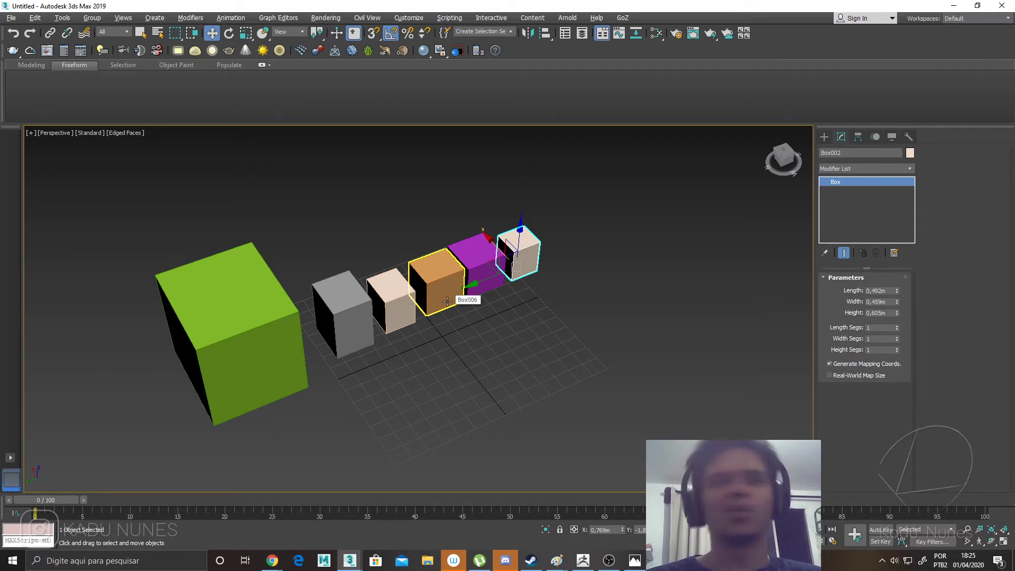
Move the gray box and the adjacent beige box along Y, closer to the large green box.
click(361, 330)
drag(329, 347, 294, 355)
click(373, 313)
drag(363, 334, 334, 337)
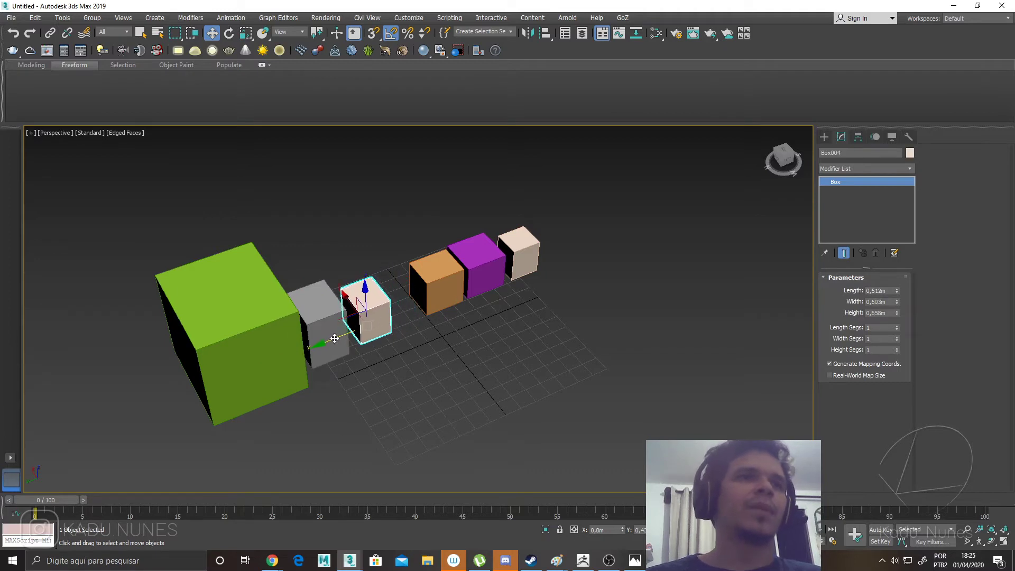
Move the orange, purple and last beige boxes along Y to close the gaps in the row.
click(434, 299)
drag(419, 307, 392, 318)
click(456, 288)
mouse_move(456, 288)
mouse_down()
mouse_move(443, 297)
mouse_move(481, 281)
mouse_move(467, 283)
mouse_up()
click(516, 259)
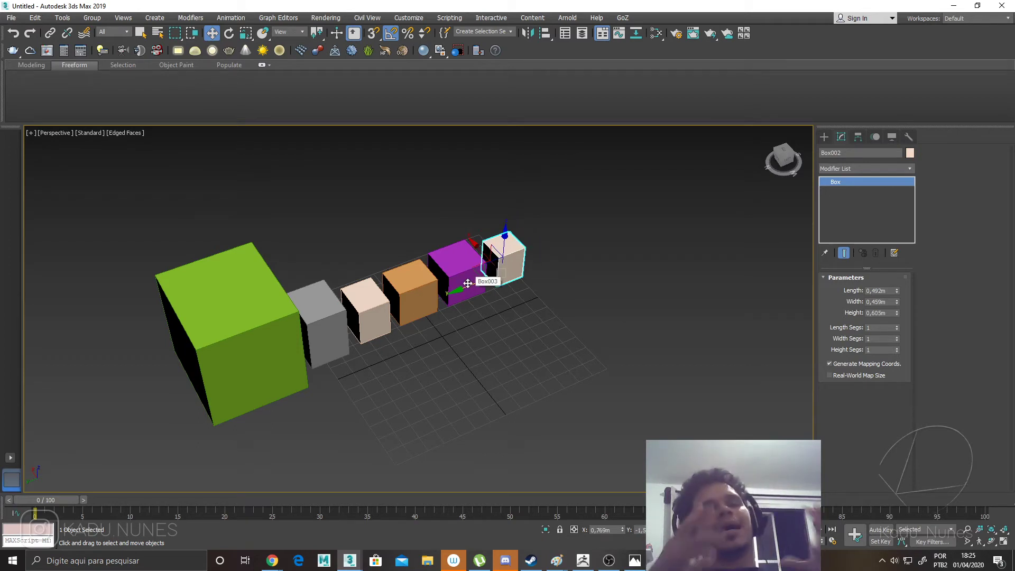
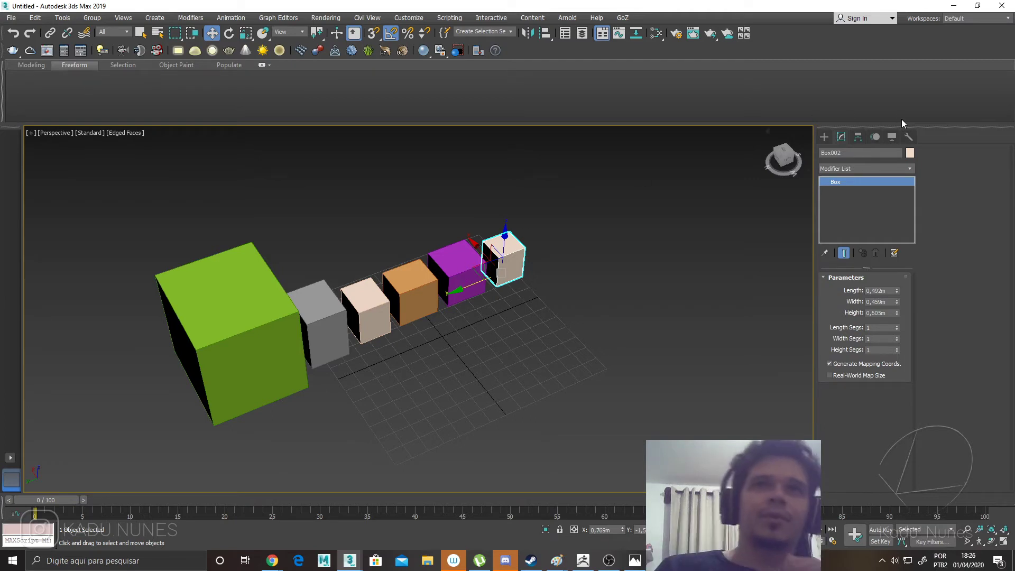
Create a sphere with a radius of about 0.61 m on the grid in front of the box row and show its modify parameters.
click(825, 137)
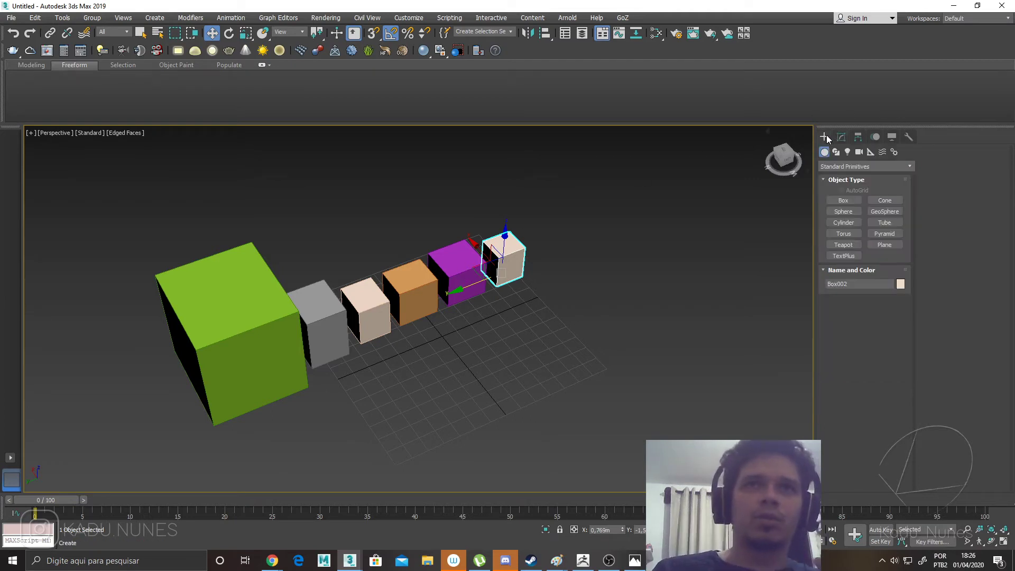
click(845, 214)
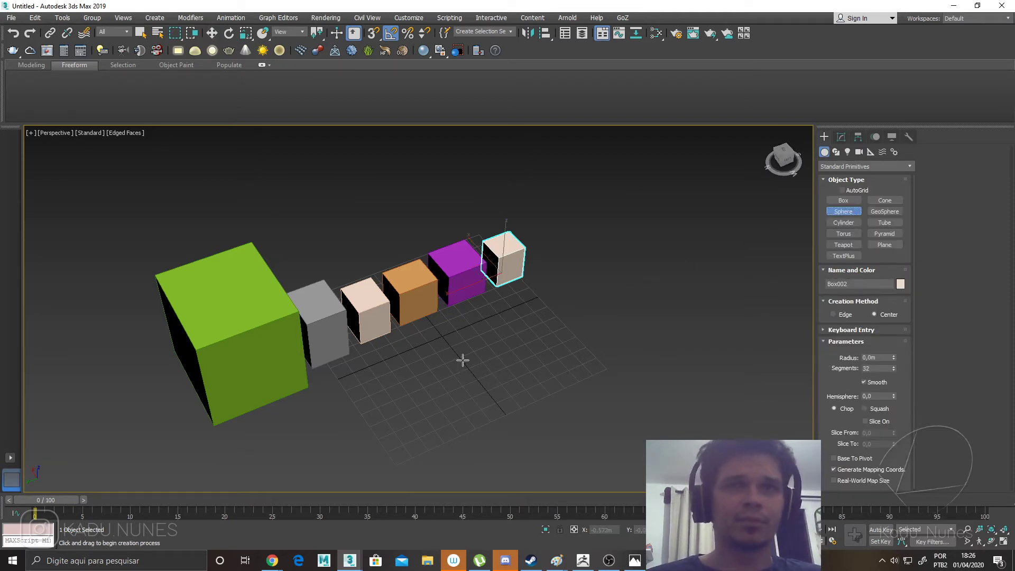
drag(460, 361, 500, 361)
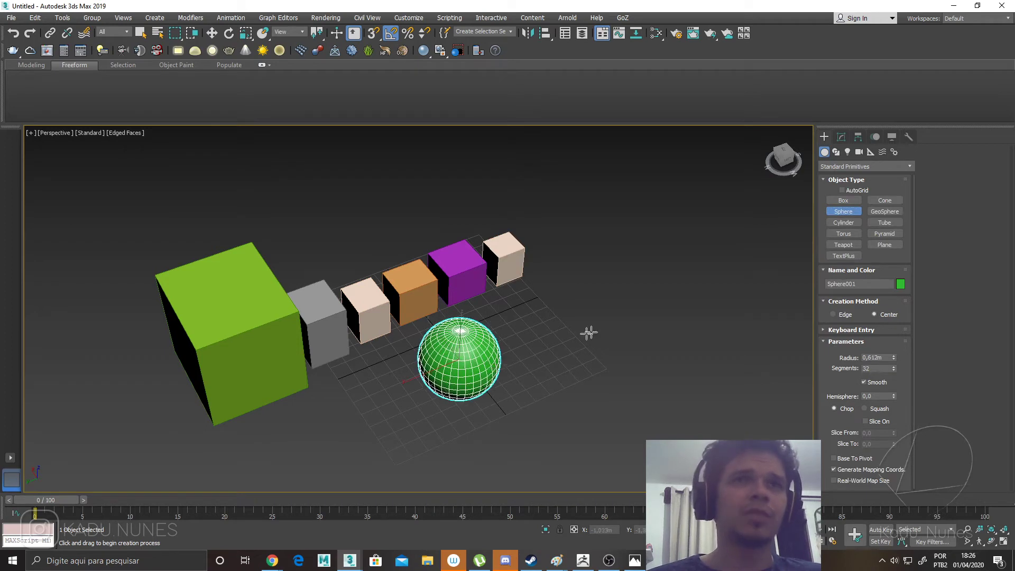
click(841, 137)
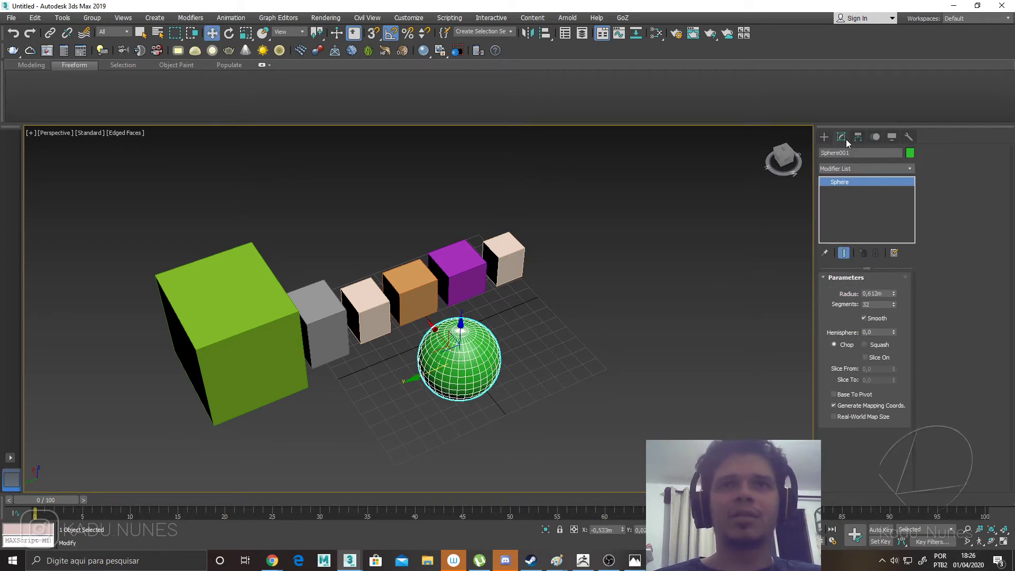
scroll(505, 379, up, 2)
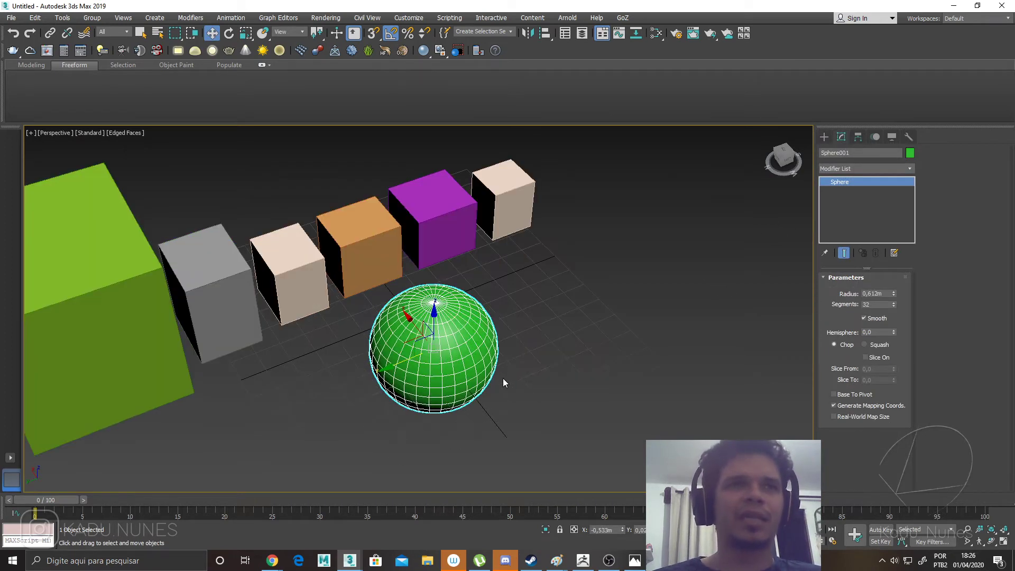
scroll(503, 379, up, 2)
scroll(534, 374, up, 3)
middle_drag(533, 374, 544, 376)
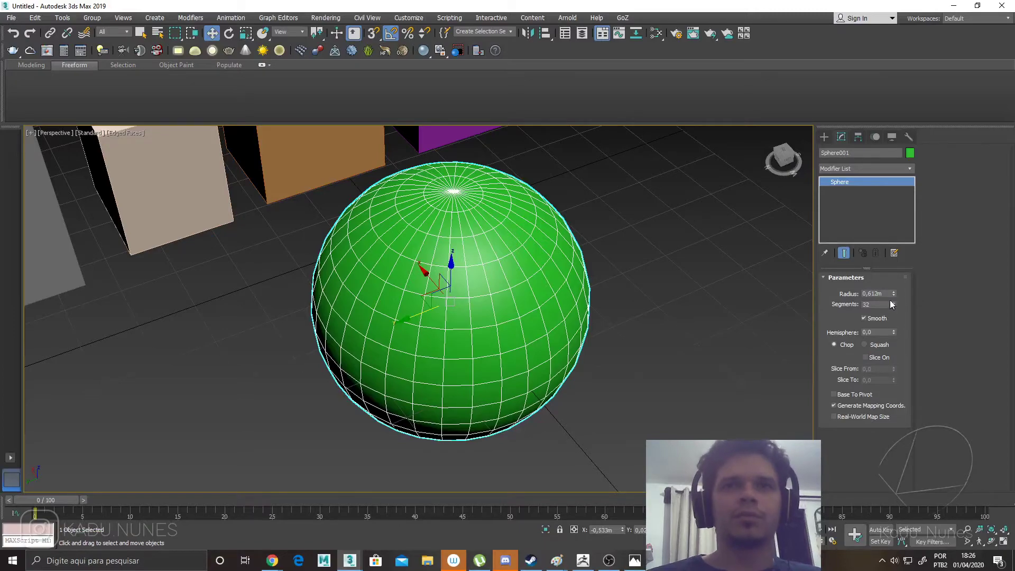
Reduce the sphere's radius to about 0.485 m.
mouse_move(862, 308)
mouse_down()
mouse_move(891, 267)
mouse_move(872, 302)
mouse_up()
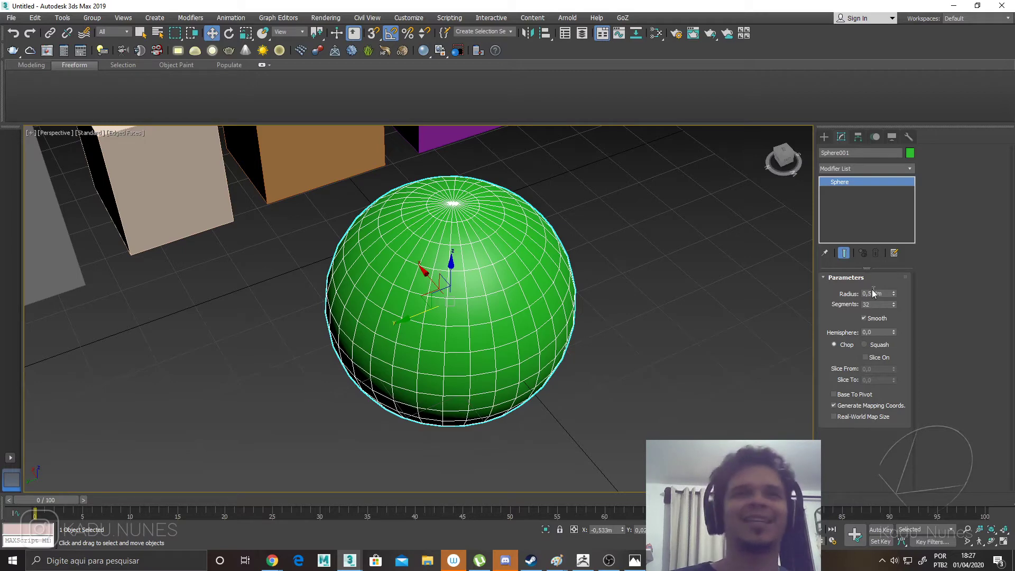
middle_drag(385, 234, 421, 263)
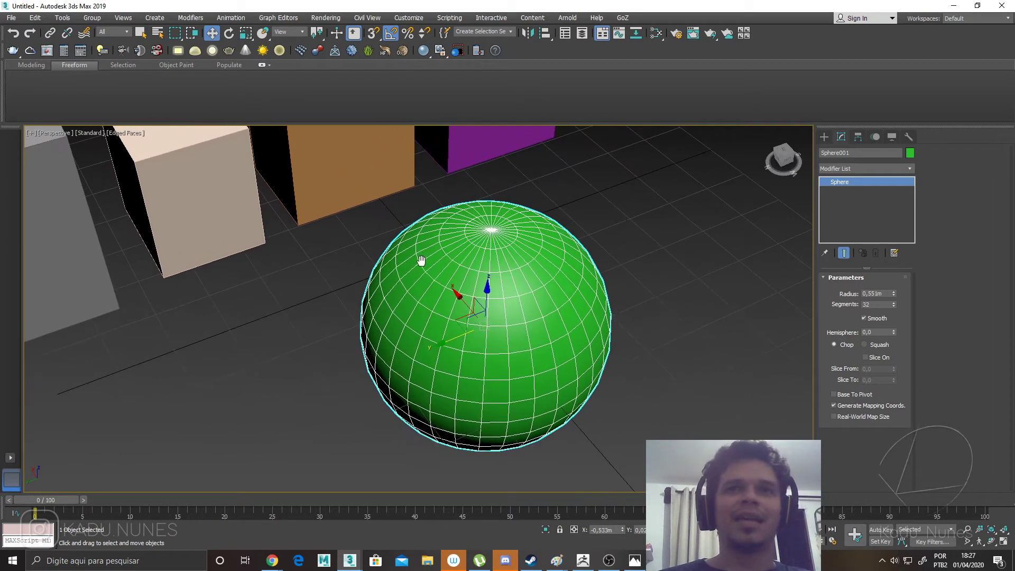
mouse_move(894, 294)
mouse_down()
mouse_move(894, 283)
mouse_move(893, 301)
mouse_up()
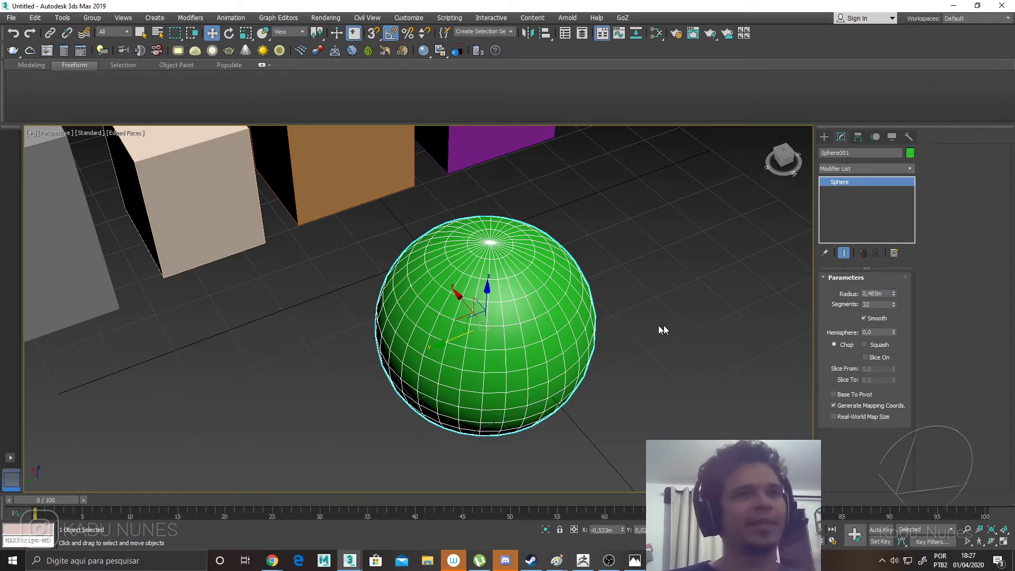
Set the sphere's segments to 24.
scroll(634, 329, up, 3)
middle_drag(604, 327, 628, 323)
scroll(660, 303, down, 4)
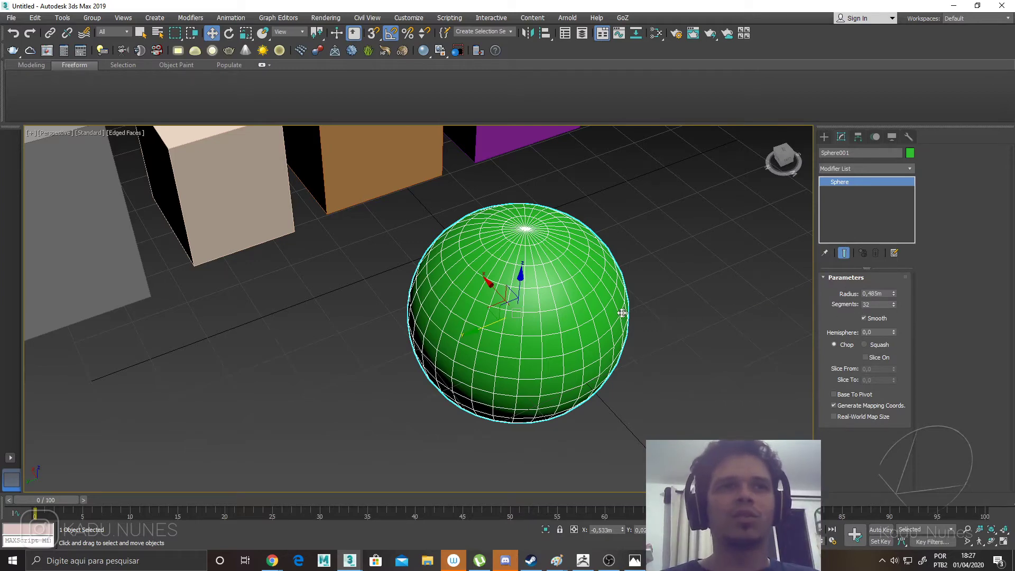
alt+middle_drag(562, 351, 558, 338)
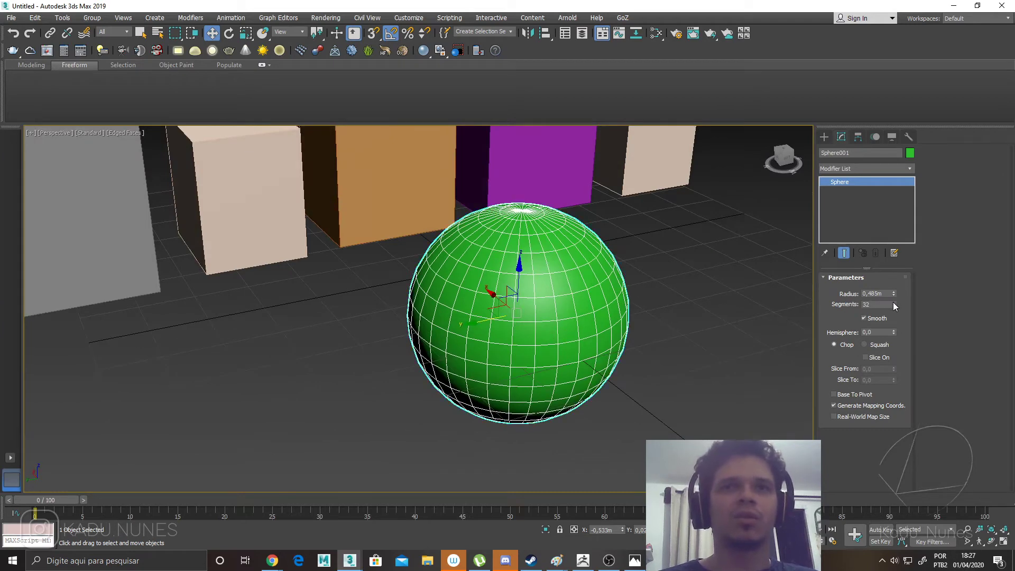
click(868, 305)
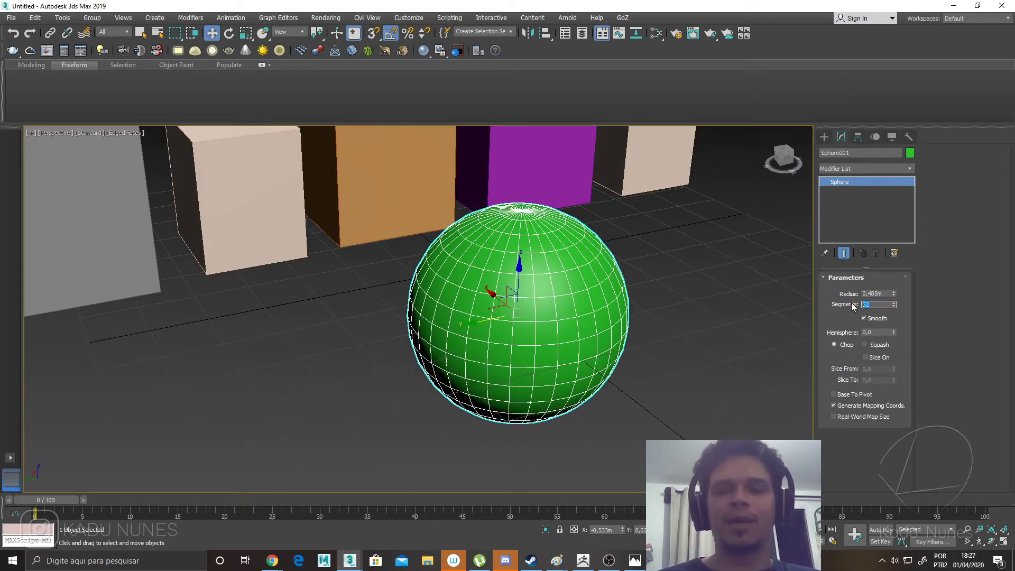
text(24)
key(Return)
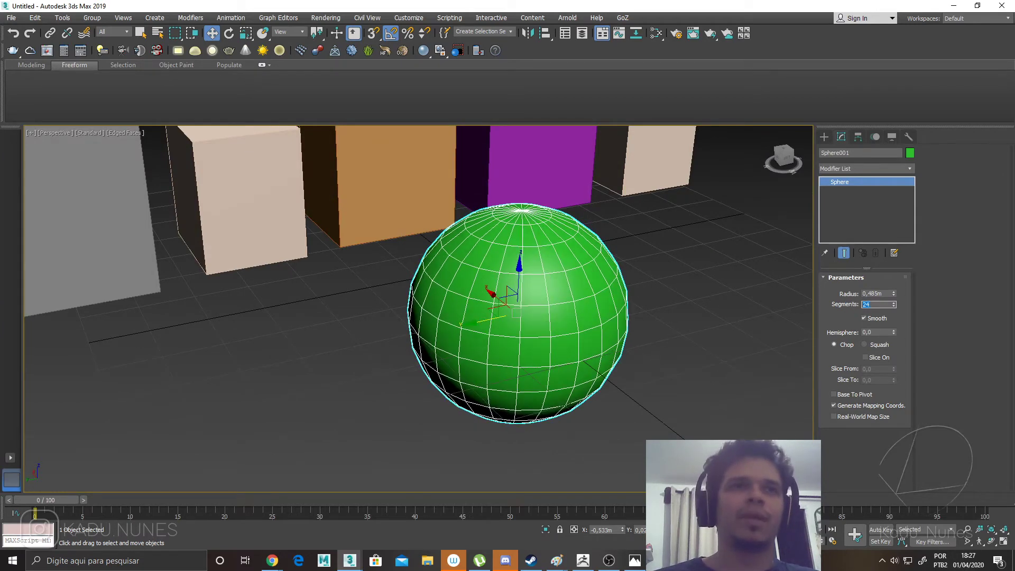
Reduce the sphere's segments to 12 and view its coarser outline from a lower angle.
alt+middle_drag(554, 292, 498, 296)
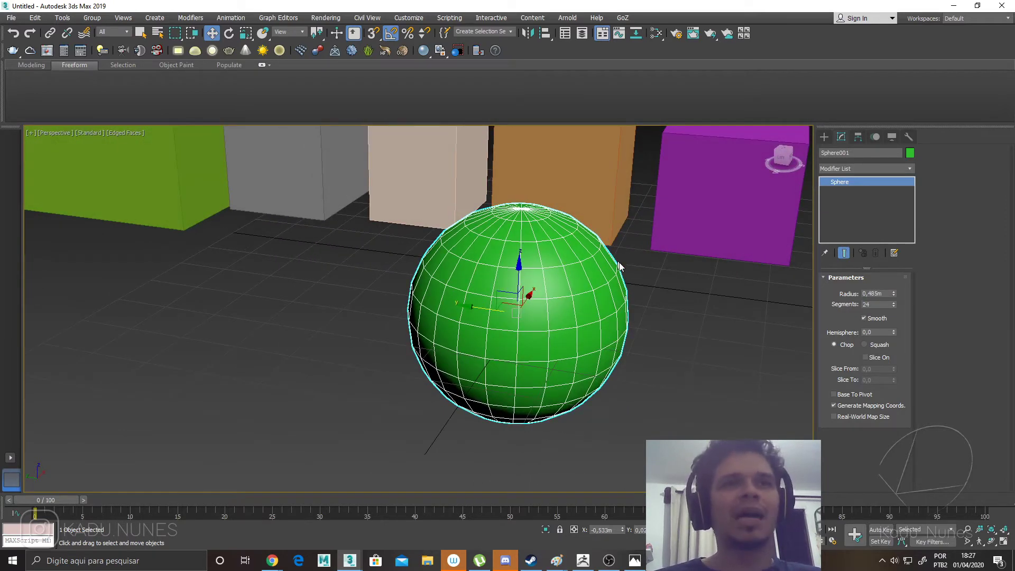
scroll(500, 359, up, 2)
alt+middle_drag(501, 358, 500, 299)
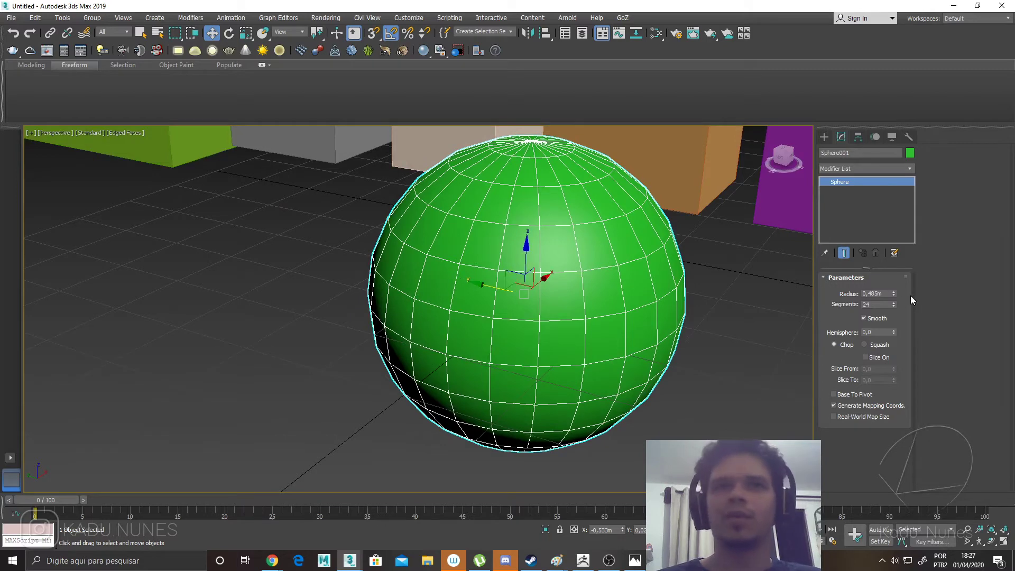
double_click(876, 304)
text(1)
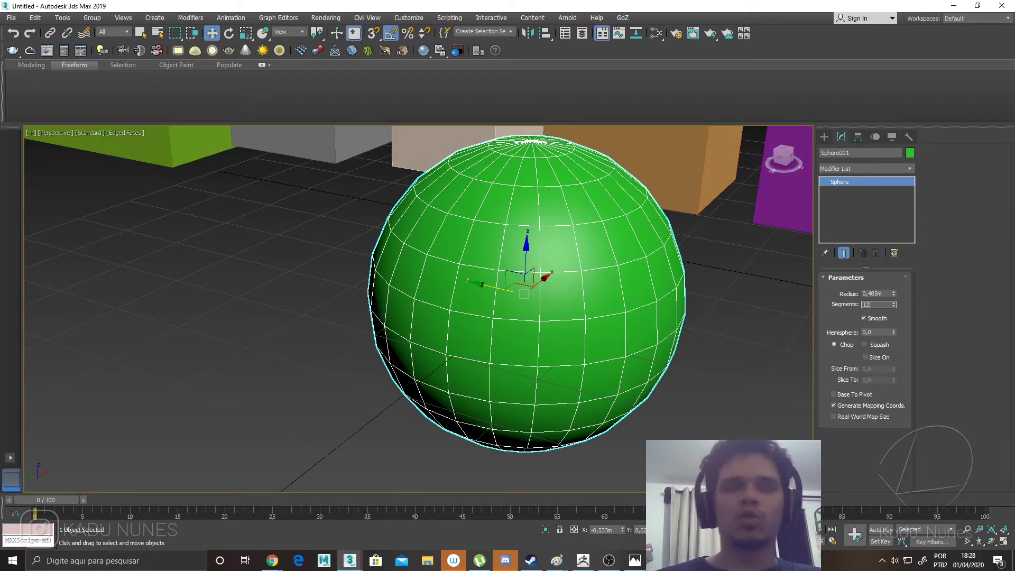
text(2)
key(Return)
alt+middle_drag(599, 311, 451, 186)
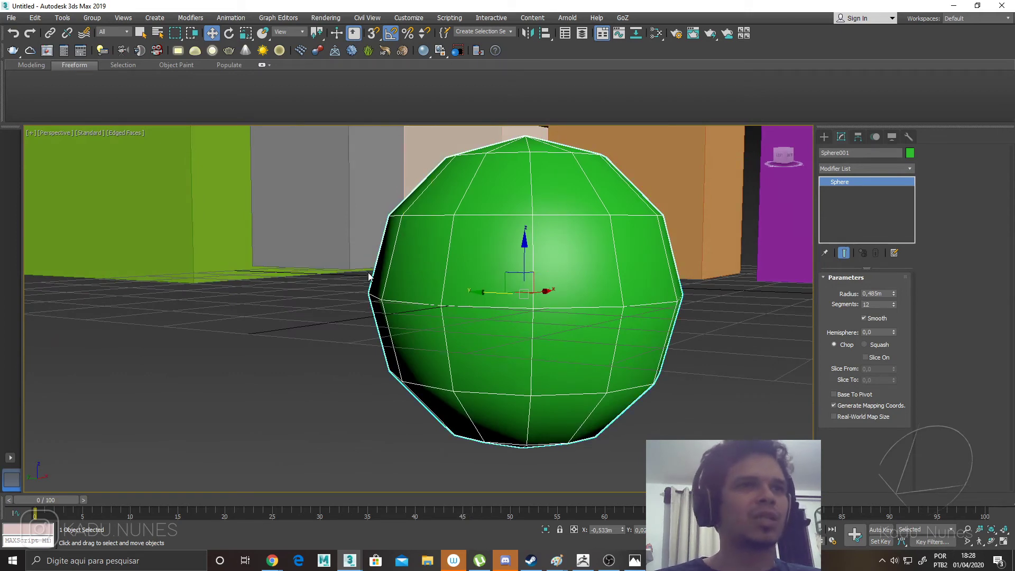
Set the sphere's segments to 6 and raise them by one to 7.
double_click(872, 304)
text(6)
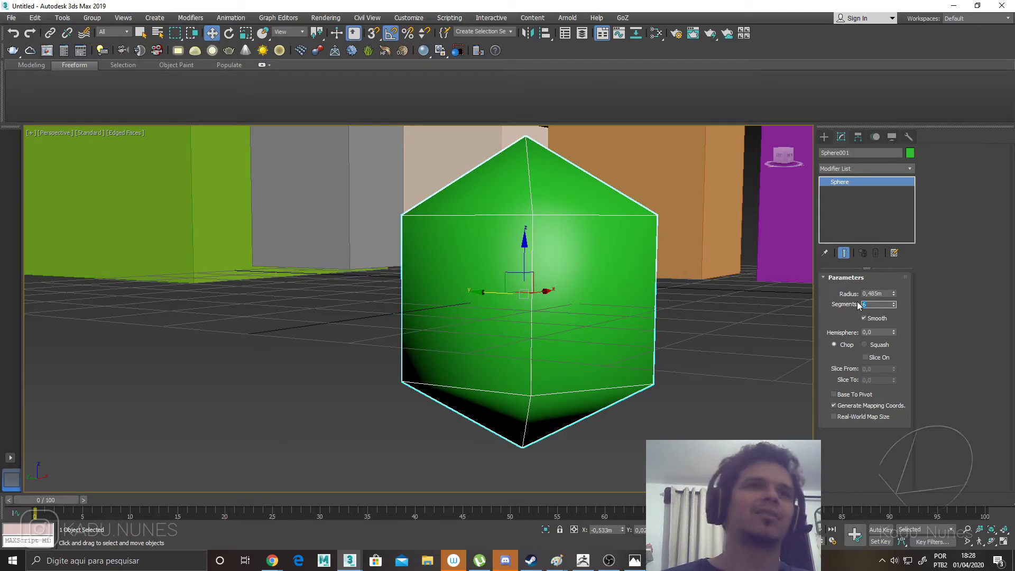
alt+middle_drag(407, 324, 473, 340)
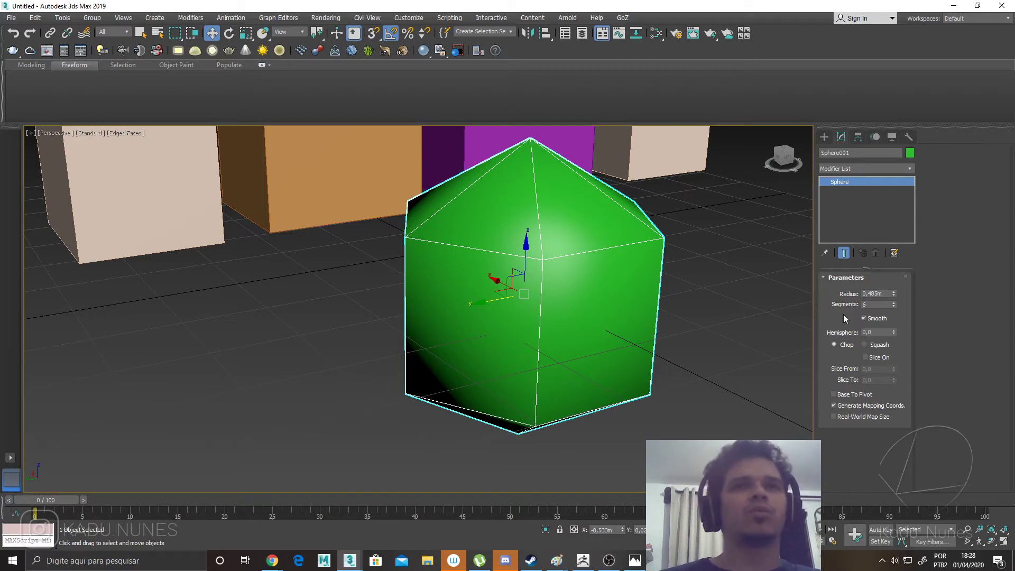
click(894, 303)
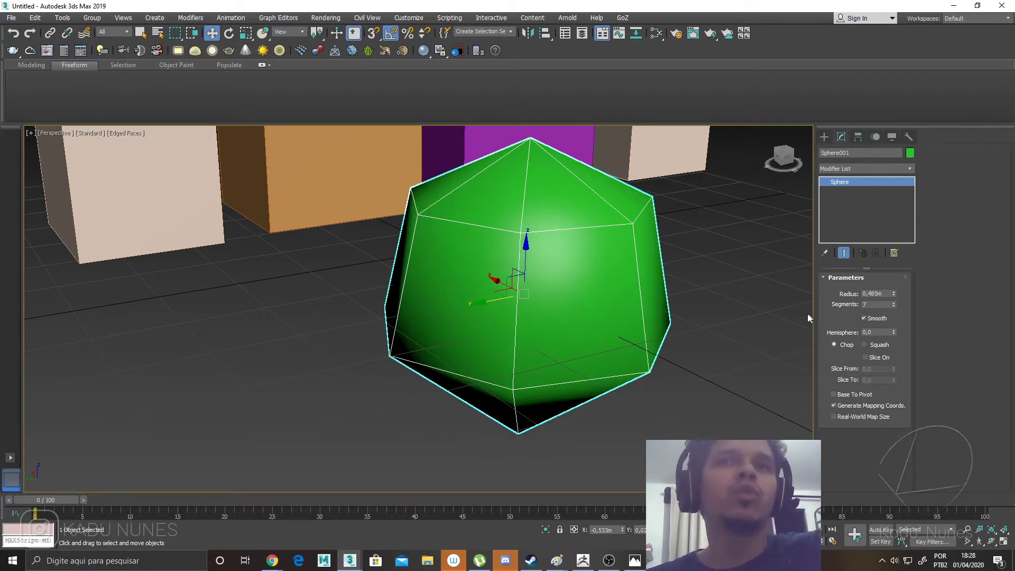
alt+middle_drag(742, 306, 729, 291)
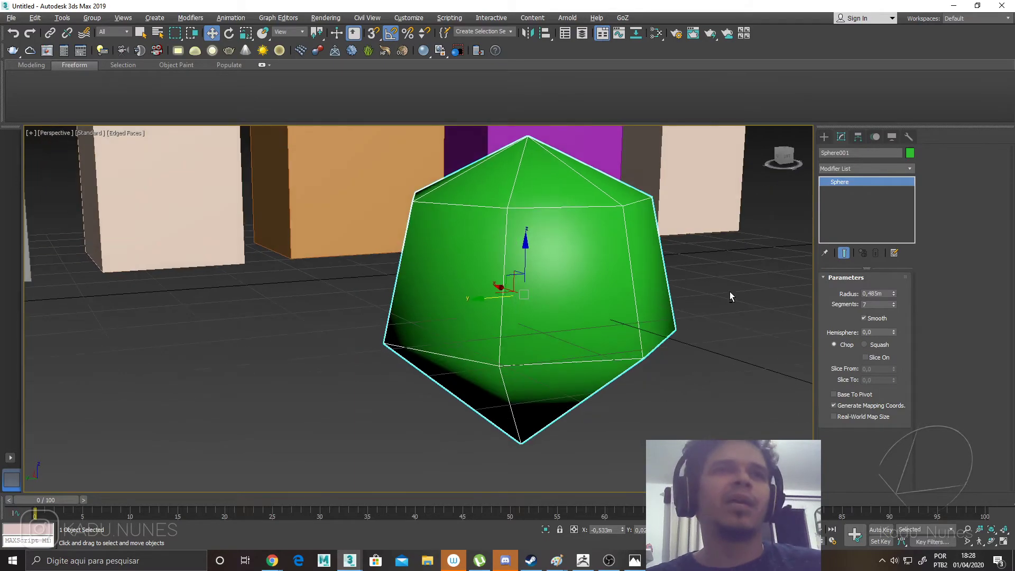
Raise the sphere's segments to 121 and inspect it deselected with edged faces temporarily off.
click(894, 303)
drag(893, 303, 891, 242)
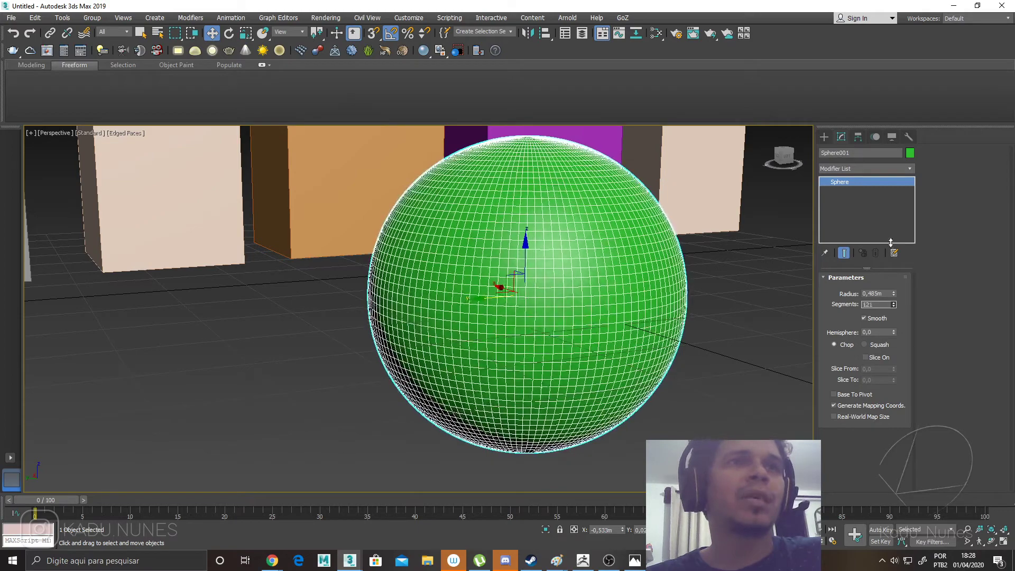
click(751, 306)
key(F4)
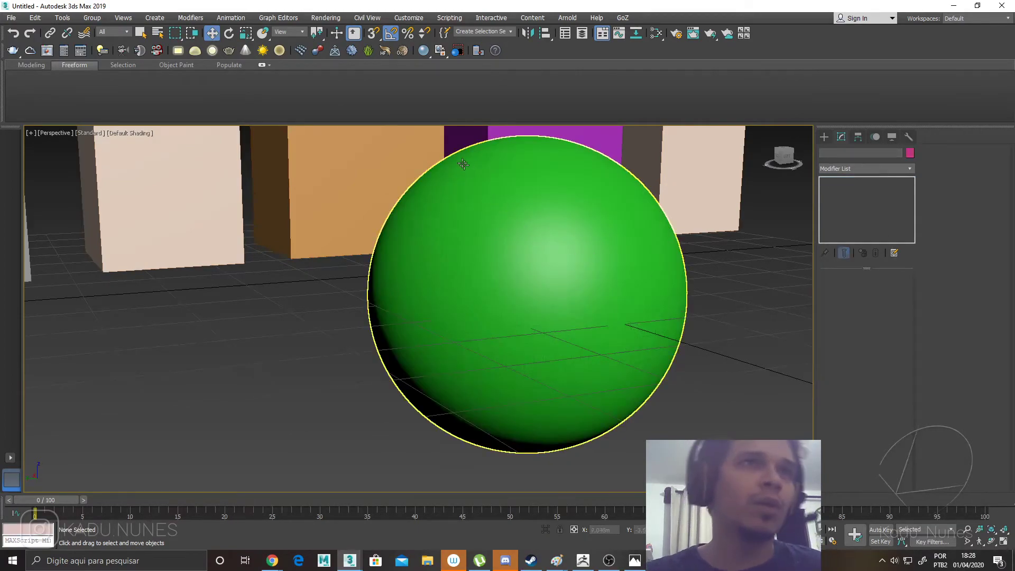
click(409, 366)
key(F4)
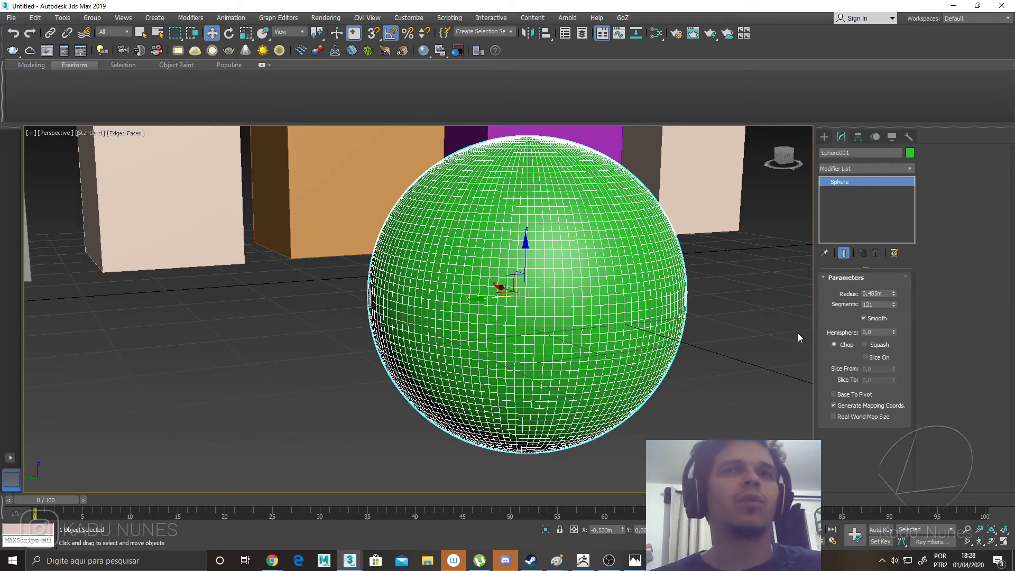
Lower the sphere's segments to 11 and inspect its silhouette with edged faces temporarily off.
drag(894, 306, 892, 366)
mouse_move(440, 326)
alt+middle_down()
mouse_move(401, 324)
mouse_move(476, 329)
mouse_move(442, 322)
alt+middle_up()
click(719, 292)
key(F4)
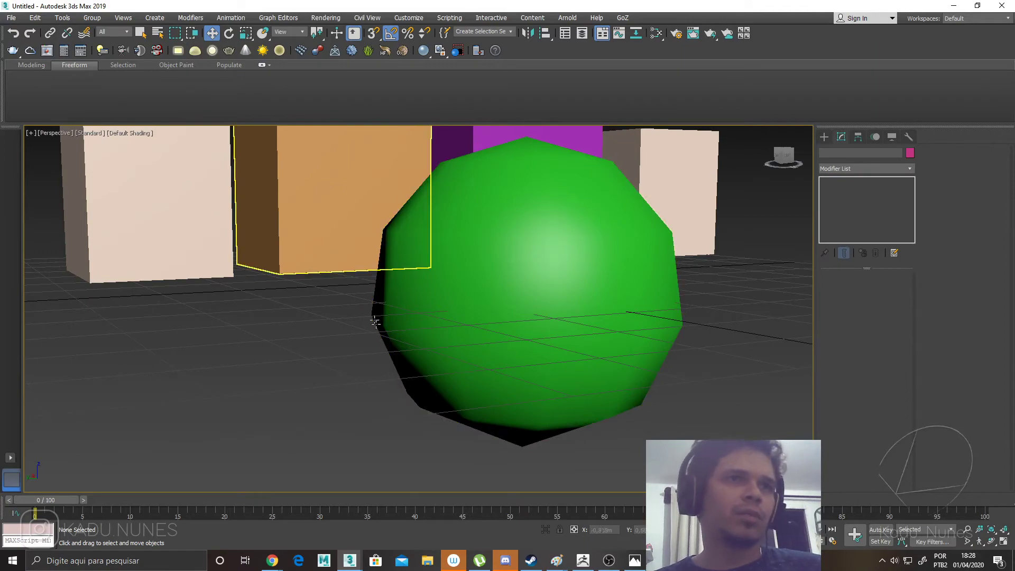
click(430, 304)
key(F4)
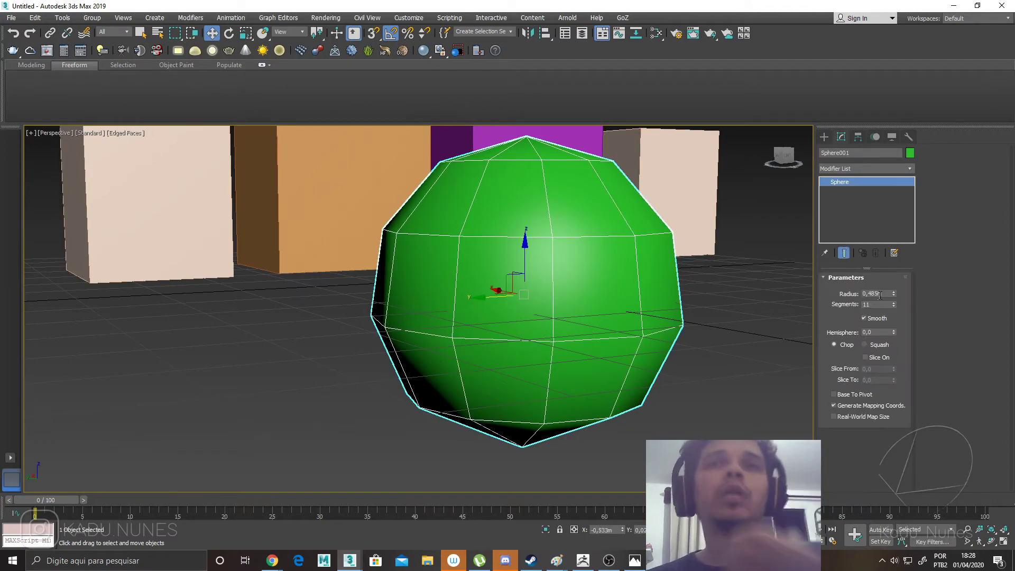
Raise the sphere's segments to 54.
drag(895, 305, 888, 282)
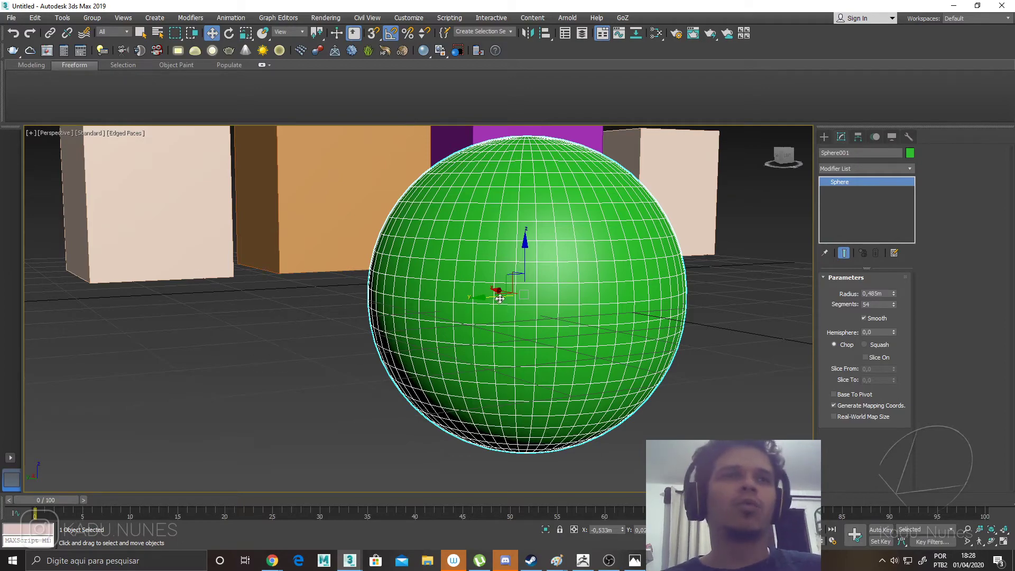
alt+middle_drag(483, 308, 504, 314)
Set the large green box's segments to 35 in length, 36 in width and 57 in height.
scroll(358, 263, down, 3)
middle_drag(323, 265, 462, 331)
click(121, 233)
middle_drag(120, 233, 345, 241)
scroll(255, 224, down, 5)
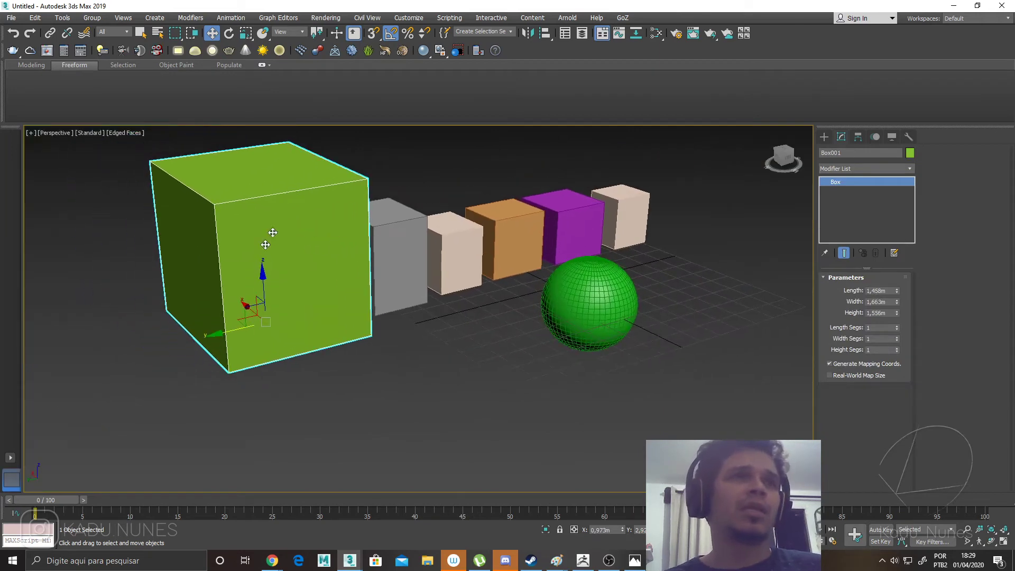
middle_drag(562, 329, 768, 355)
drag(898, 326, 903, 322)
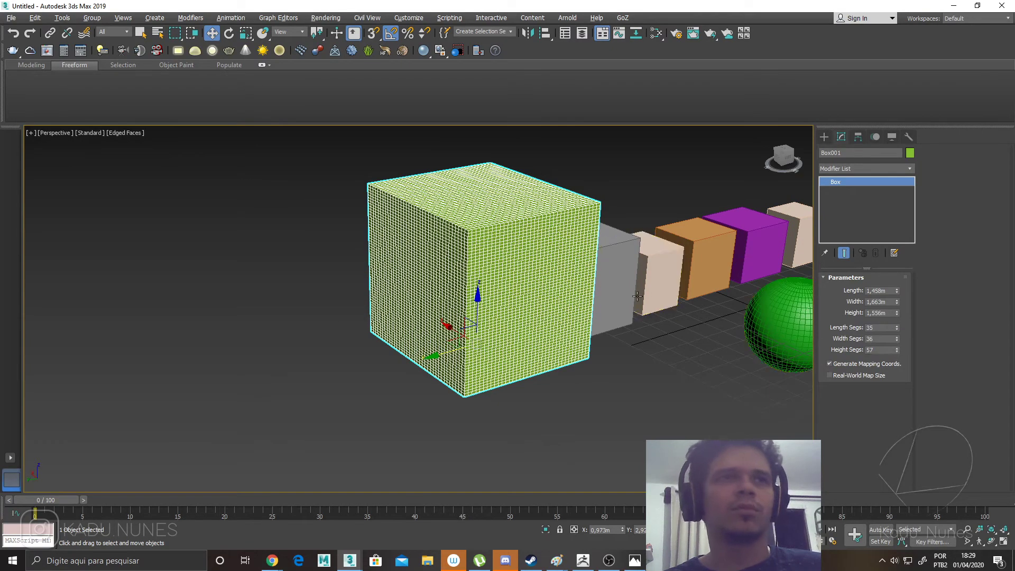
Inspect the subdivided green box with edged faces off, and restore edged faces with the box selected.
alt+middle_drag(640, 286, 605, 306)
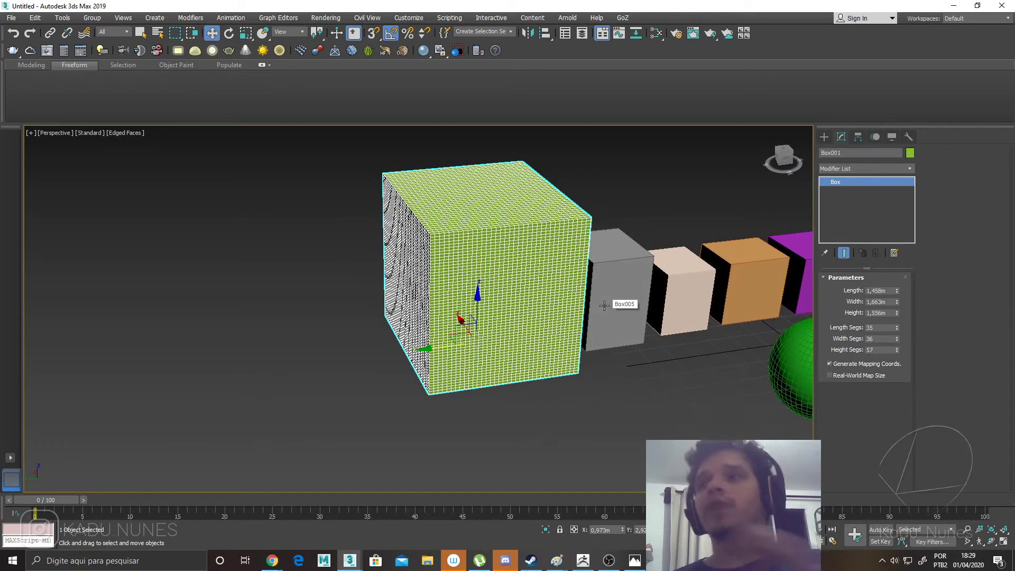
key(F4)
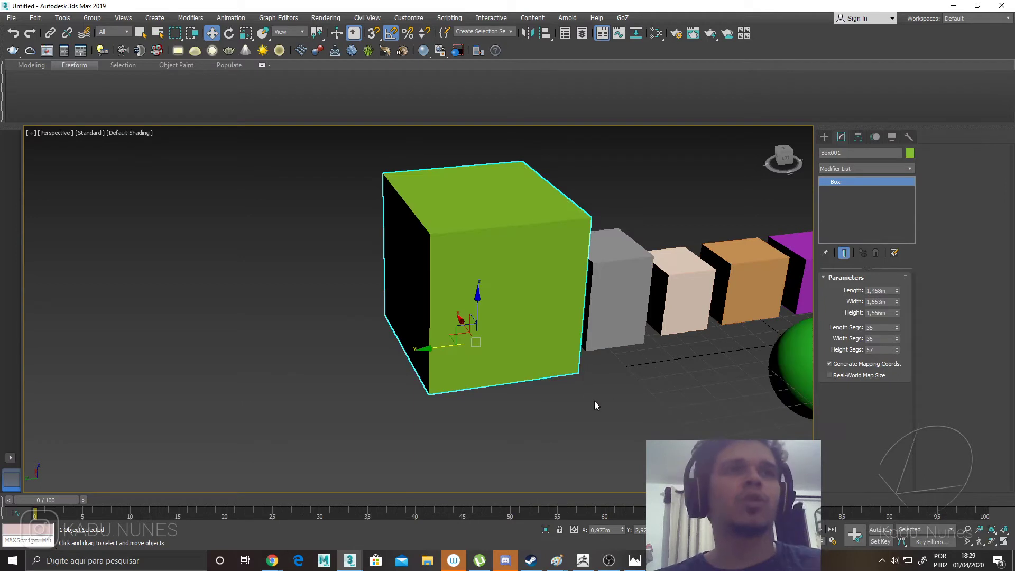
click(594, 401)
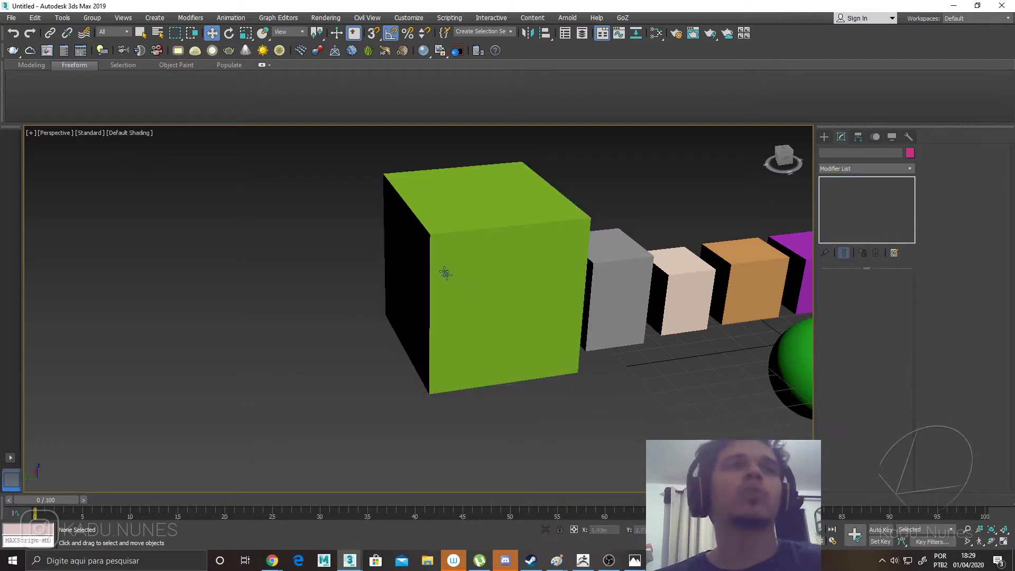
click(474, 296)
key(F4)
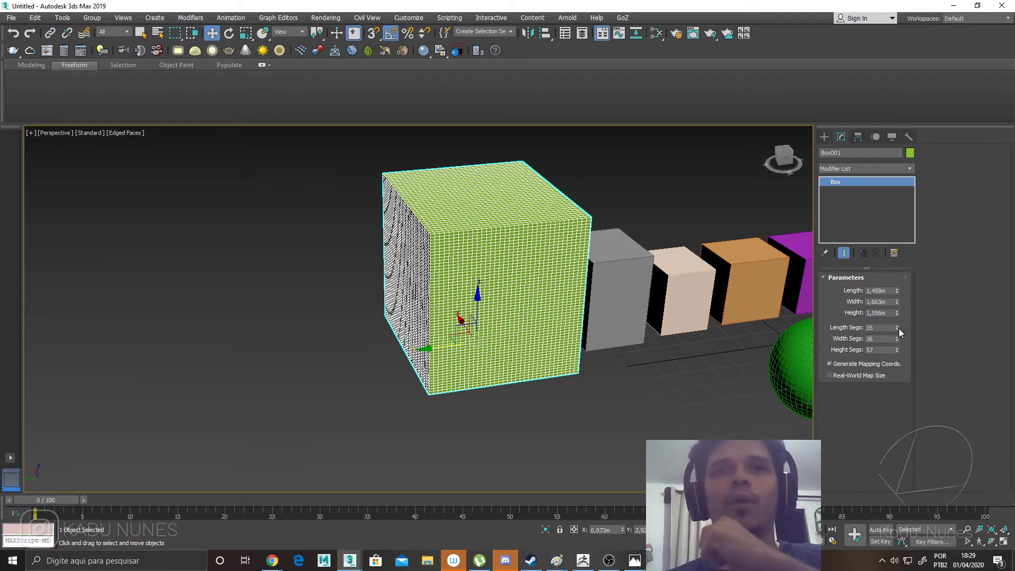
Change the large green box's length and width segment counts and deselect the box.
drag(897, 328, 898, 374)
drag(898, 340, 897, 298)
click(627, 395)
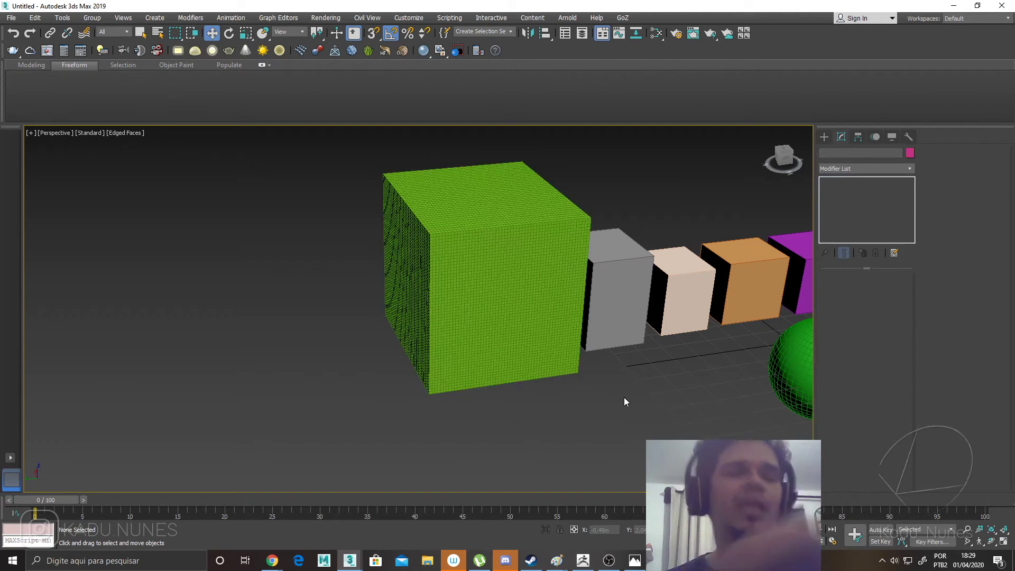
Reset the large green box's length, width and height segments to 1 with edged faces off, and restore edged faces.
key(F4)
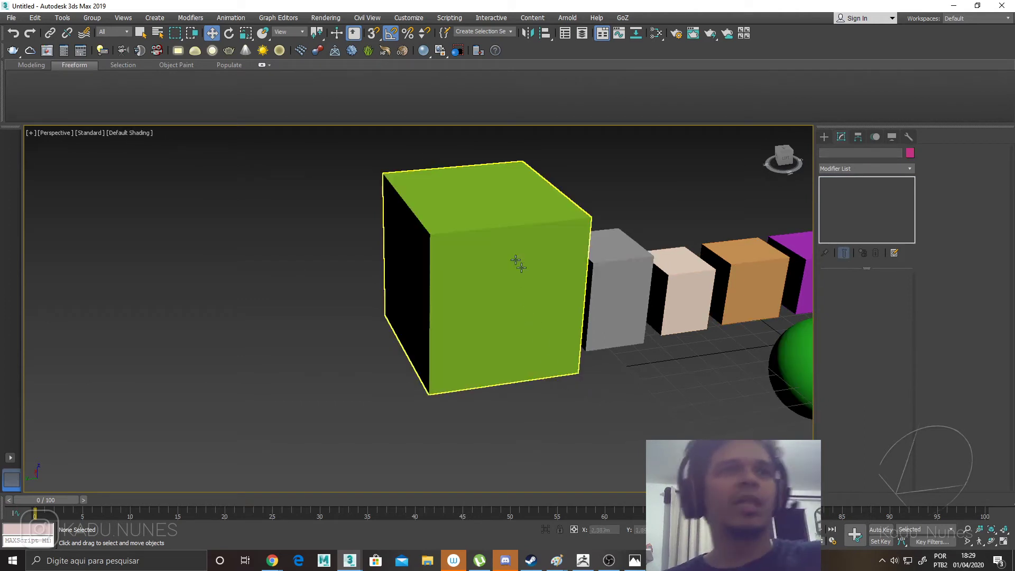
click(465, 302)
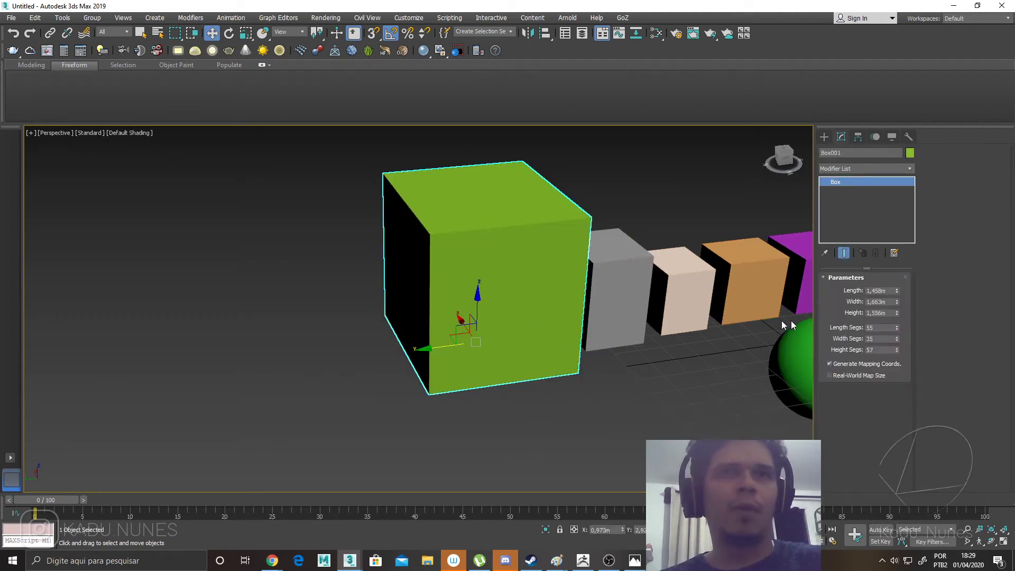
right_click(897, 327)
right_click(897, 339)
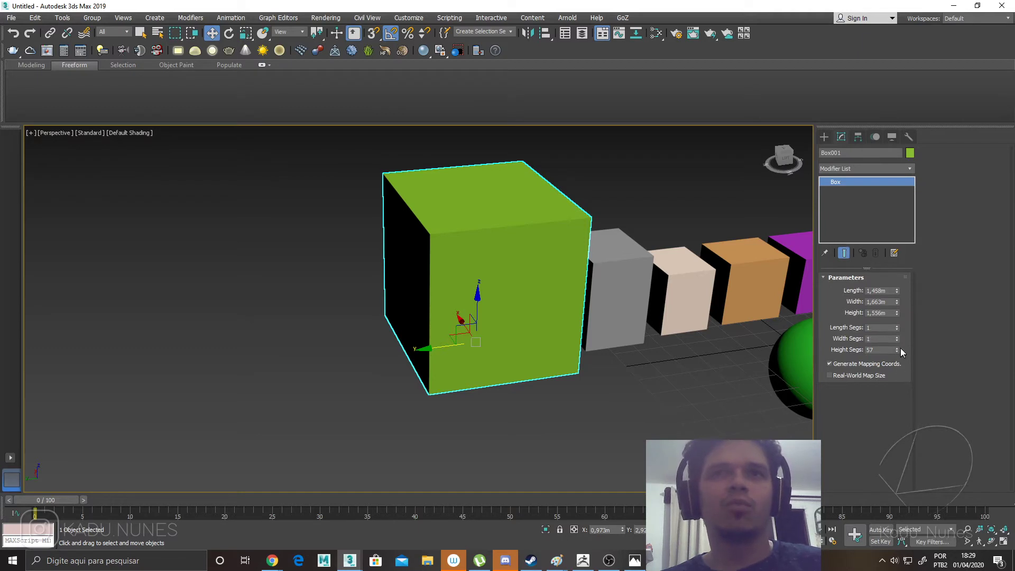
key(F4)
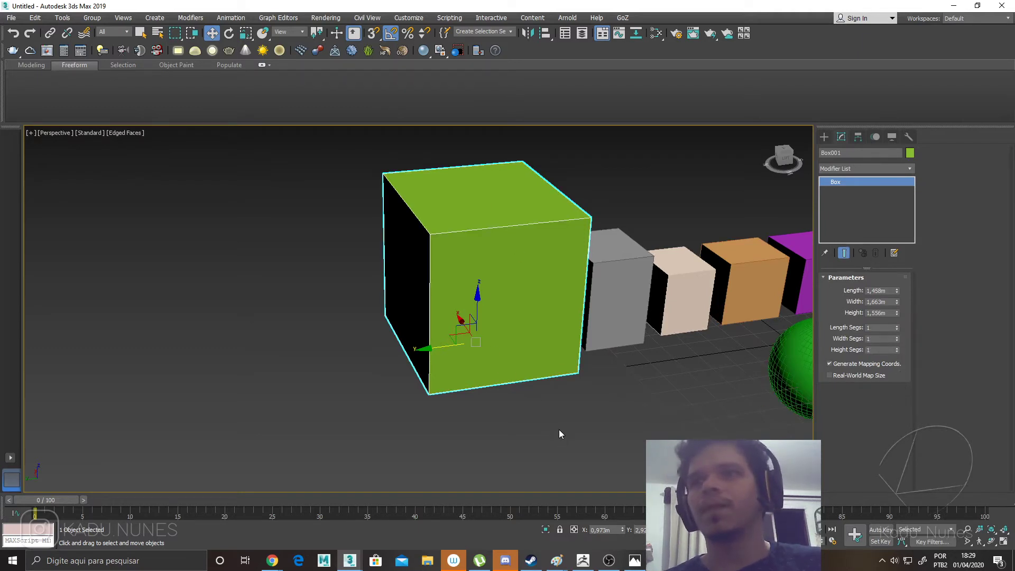
With edged faces off, make one copy of the green sphere beside the original and set the copy's segments to 12.
middle_drag(560, 429, 395, 379)
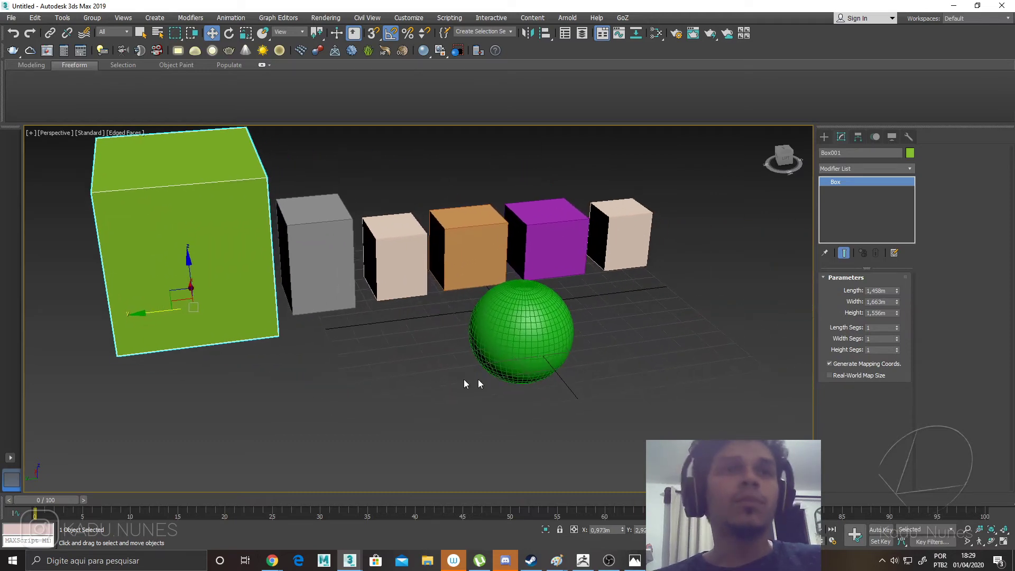
click(513, 337)
scroll(512, 337, up, 5)
key(F4)
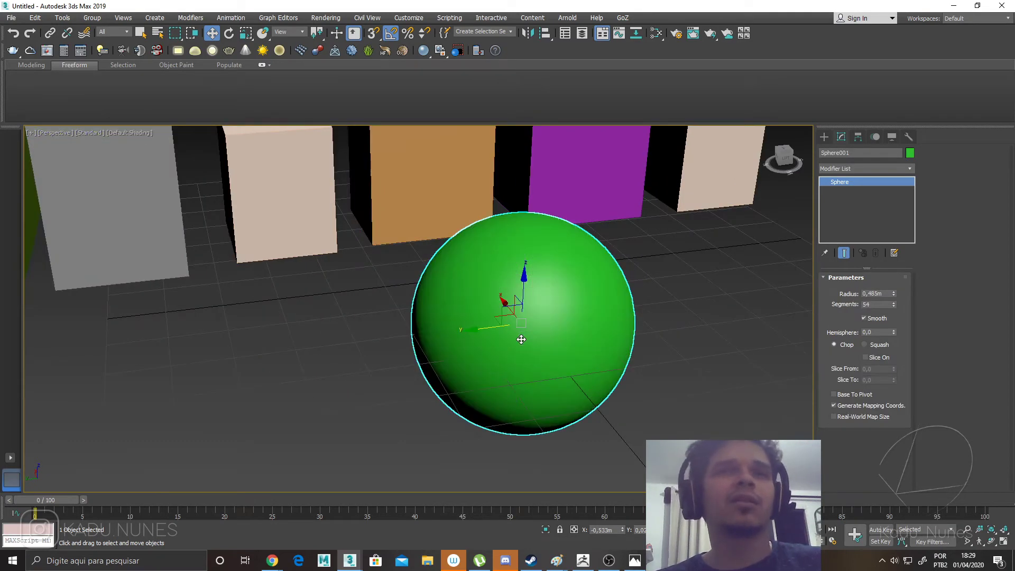
shift+drag(509, 312, 291, 341)
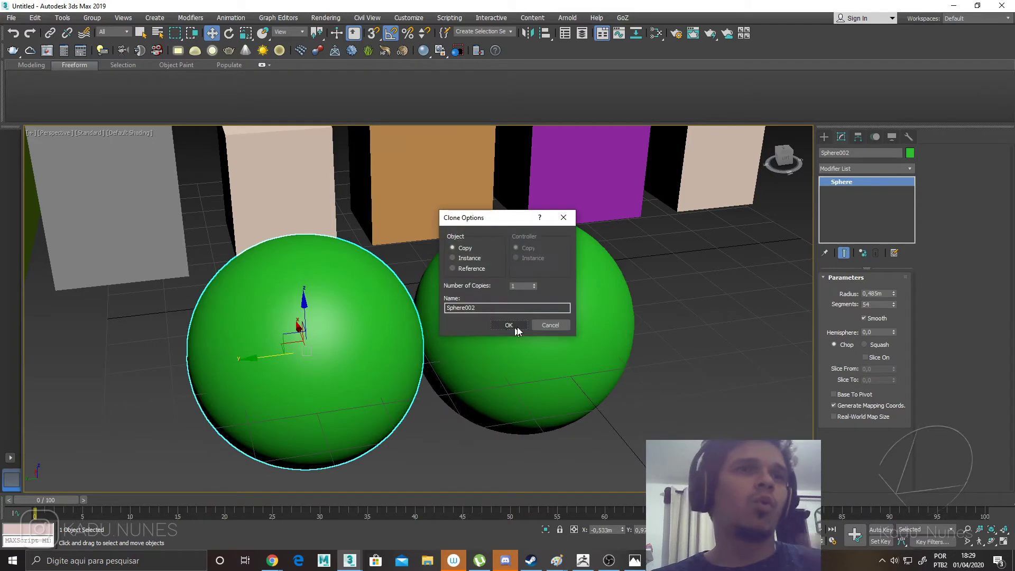
click(508, 325)
double_click(871, 305)
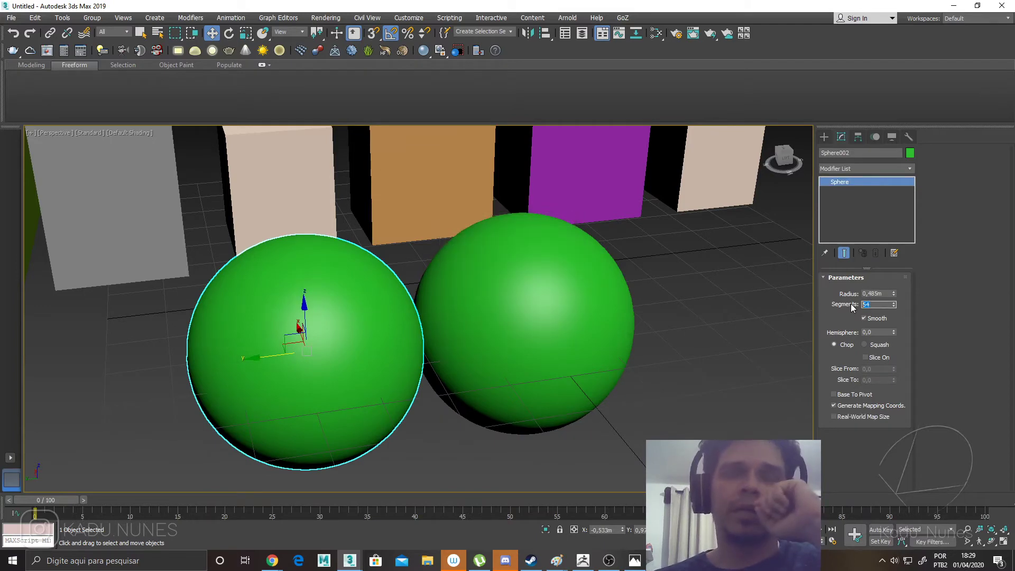
text(12)
key(Return)
Set the original green sphere's segments to 64 and deselect it.
middle_drag(519, 312, 564, 295)
click(573, 287)
double_click(874, 305)
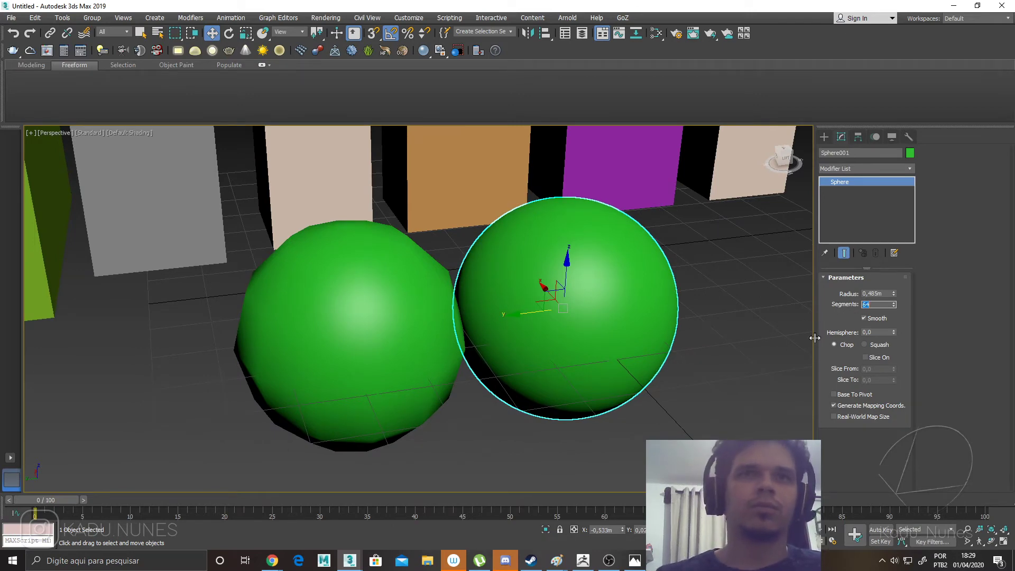
click(735, 353)
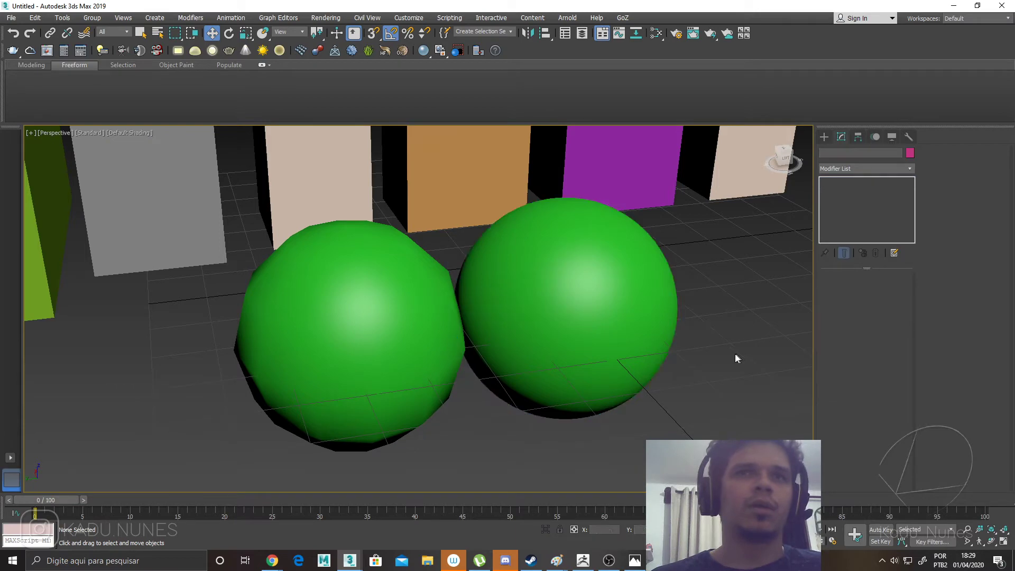
Compare the outlines of the 12-segment and 64-segment spheres with edged faces off and on.
click(569, 292)
click(371, 286)
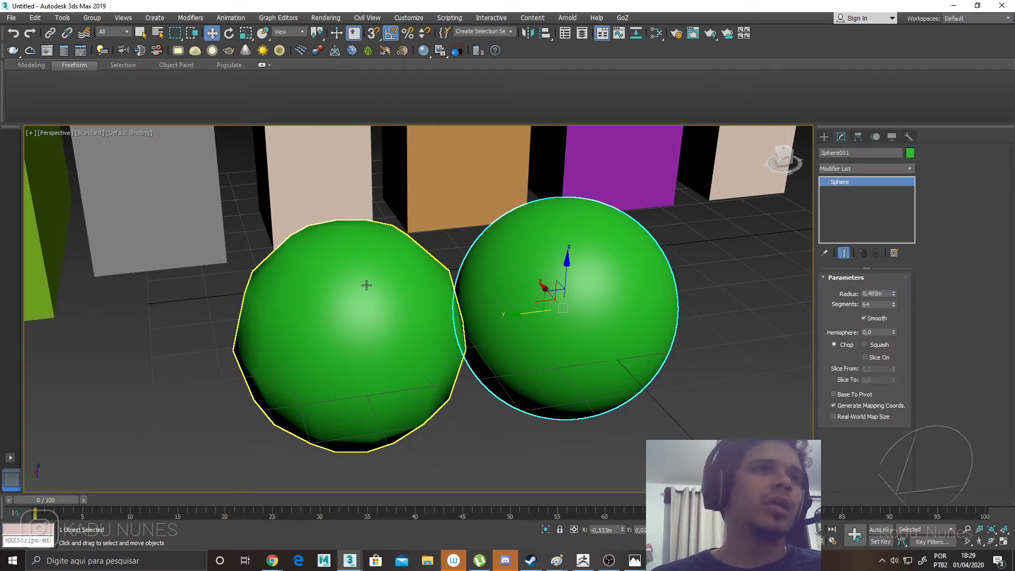
alt+middle_drag(487, 449, 462, 438)
click(476, 451)
key(F4)
key(F4)
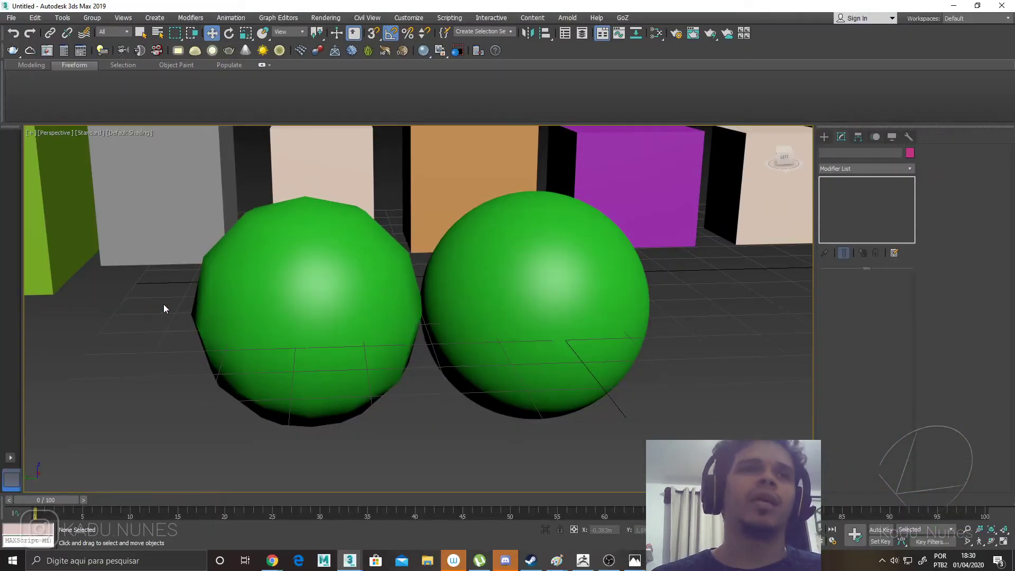
click(494, 289)
click(260, 263)
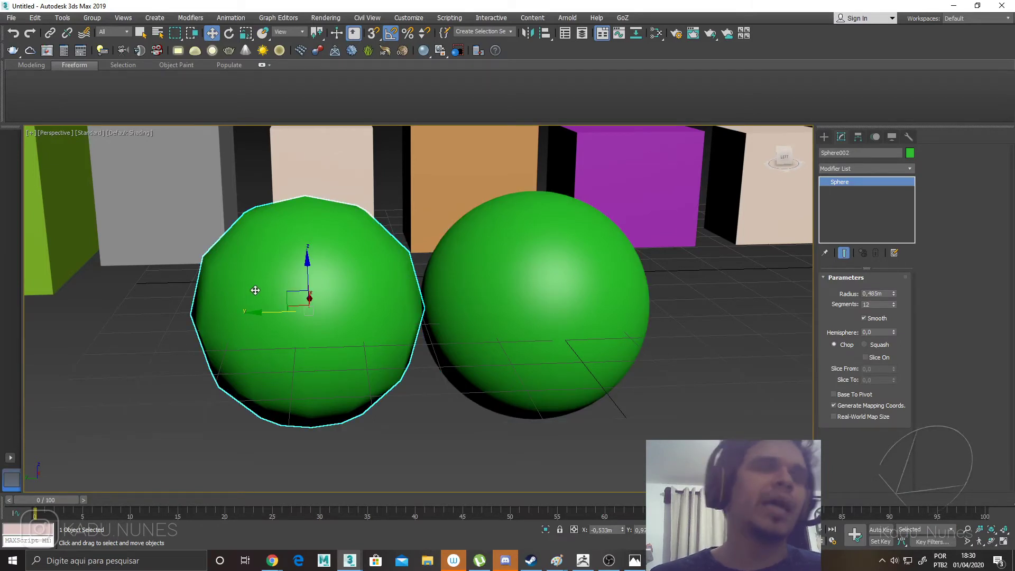
key(F4)
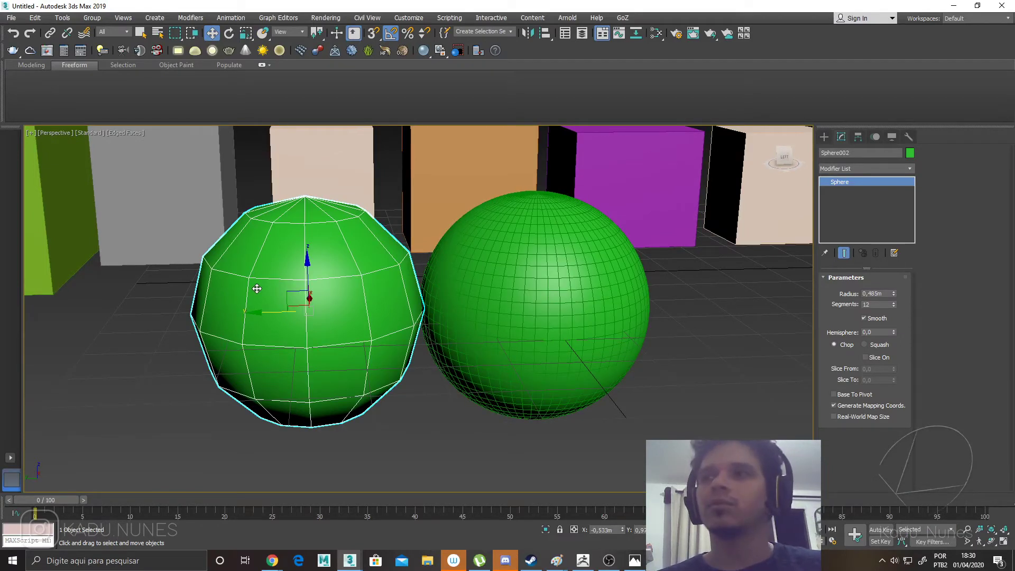
Delete both green spheres and all six boxes from the scene.
key(Delete)
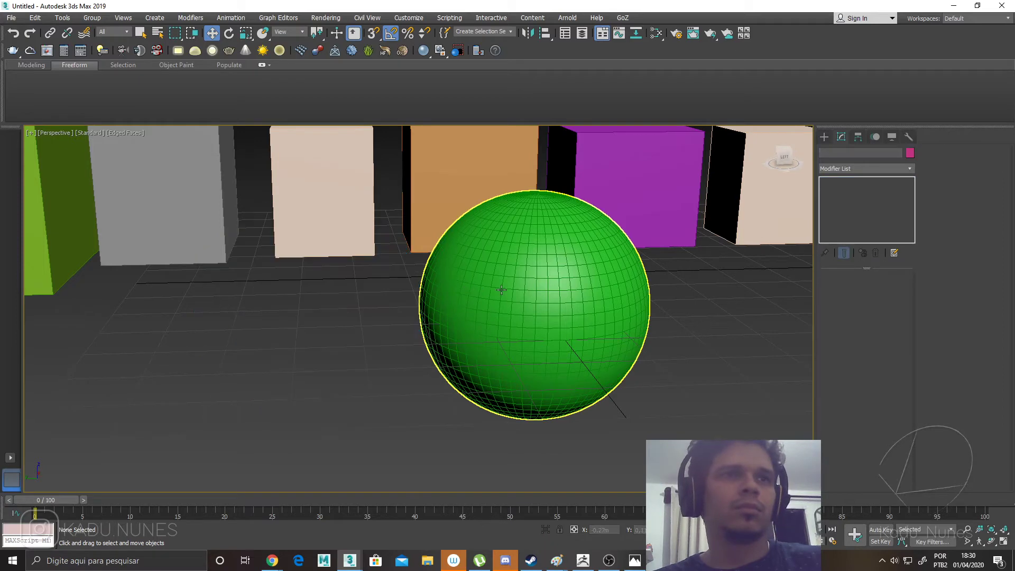
click(503, 294)
key(Delete)
scroll(502, 294, down, 5)
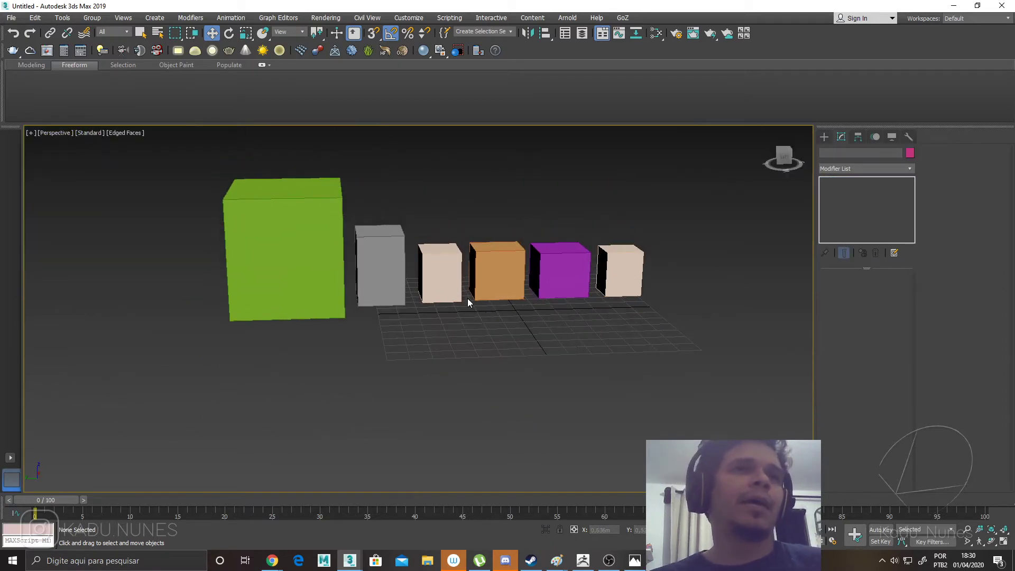
drag(291, 205, 291, 206)
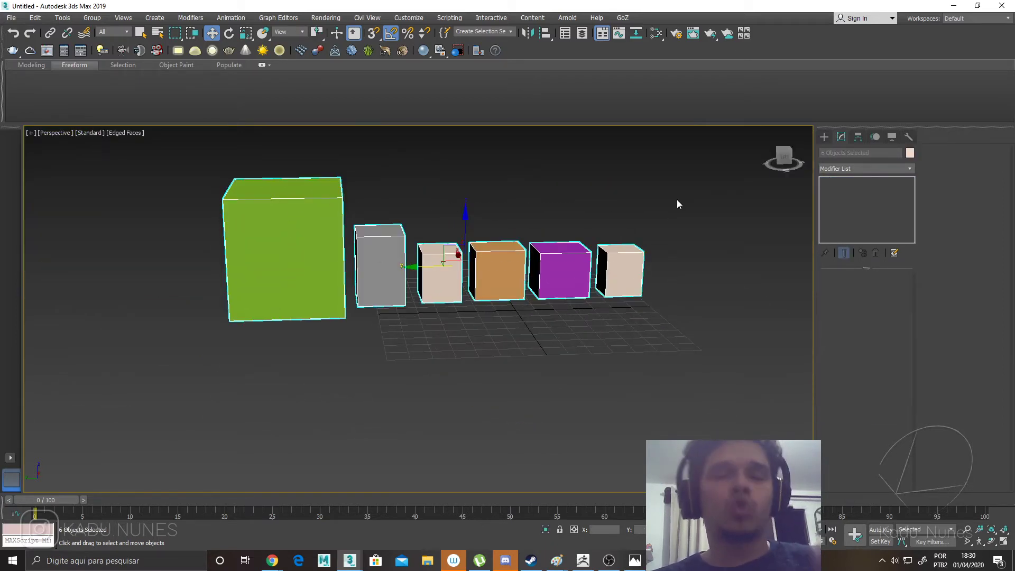
key(Delete)
Create two cylinders side by side on the grid, with radii of about 0.38 m and 0.40 m, the first about 1.17 m high.
click(825, 136)
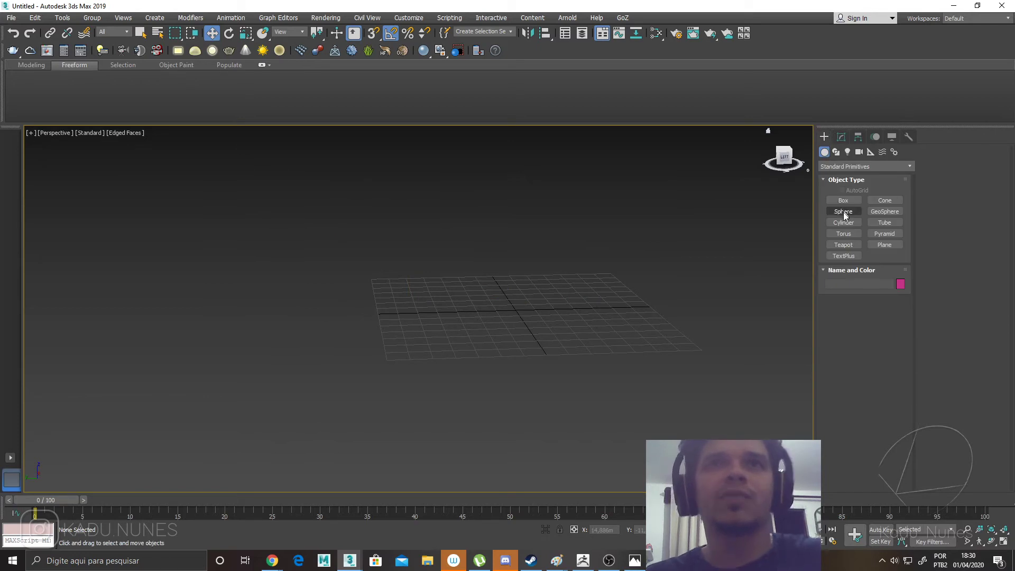
click(843, 222)
drag(507, 309, 531, 313)
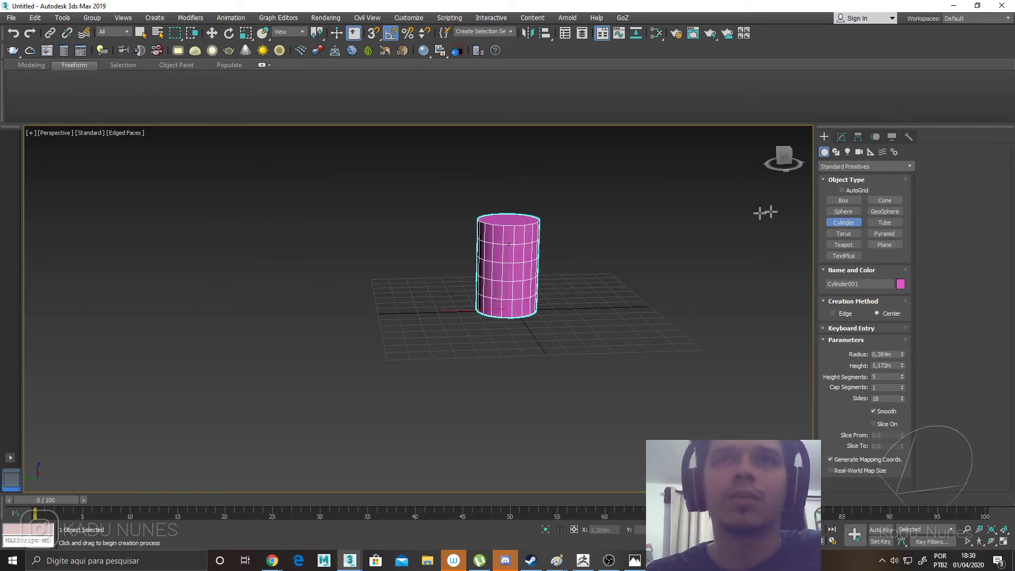
drag(580, 318, 598, 328)
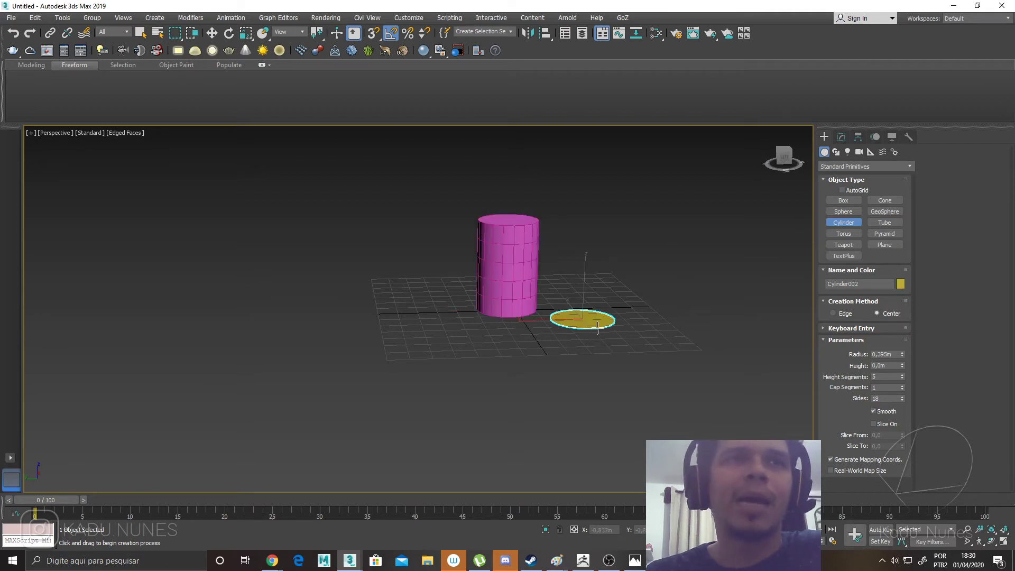
Create a cone in front of the cylinders with radii of about 0.47 m and 0.06 m and a height of about 1.21 m.
click(885, 200)
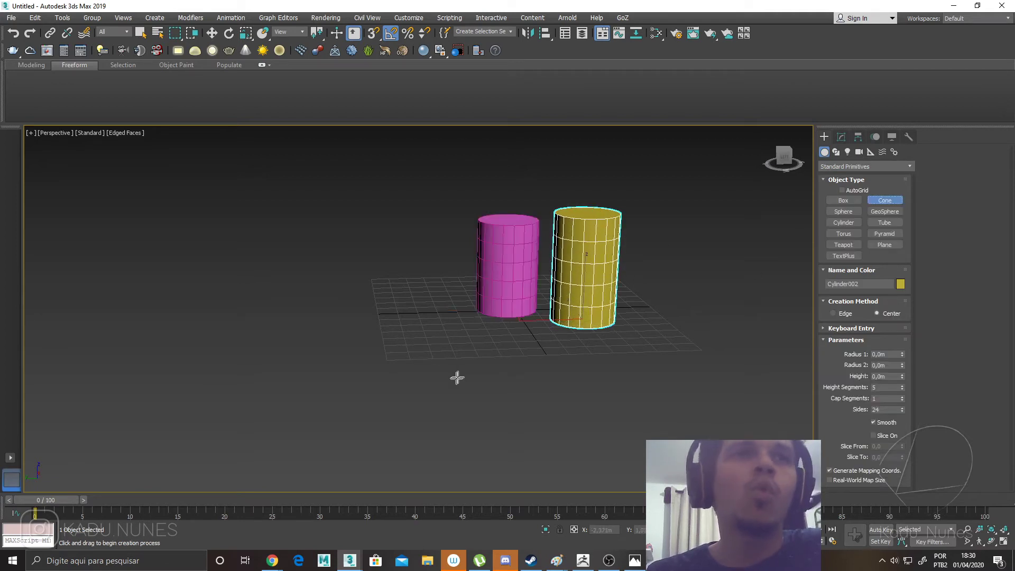
drag(422, 363, 449, 368)
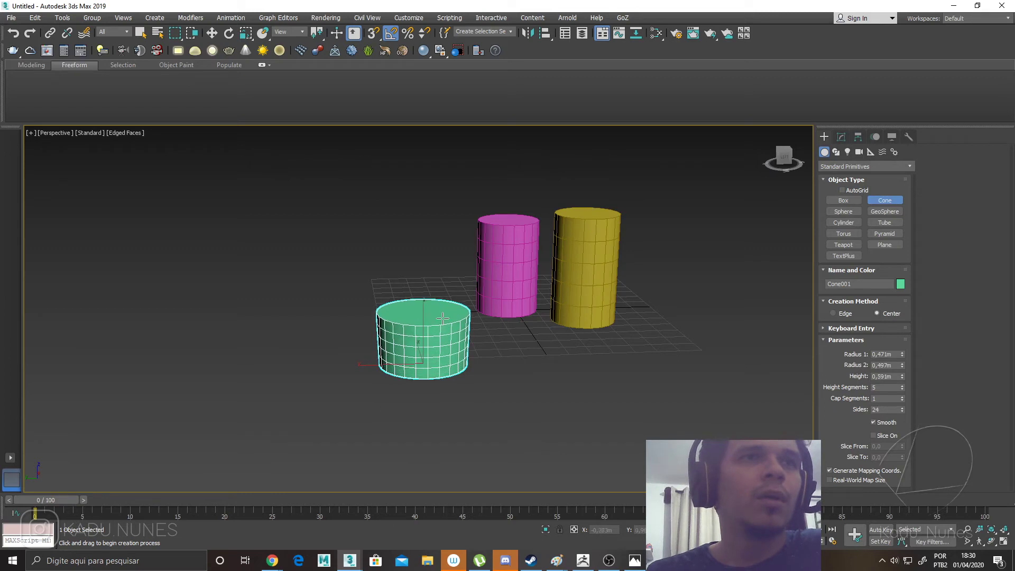
click(439, 279)
click(428, 303)
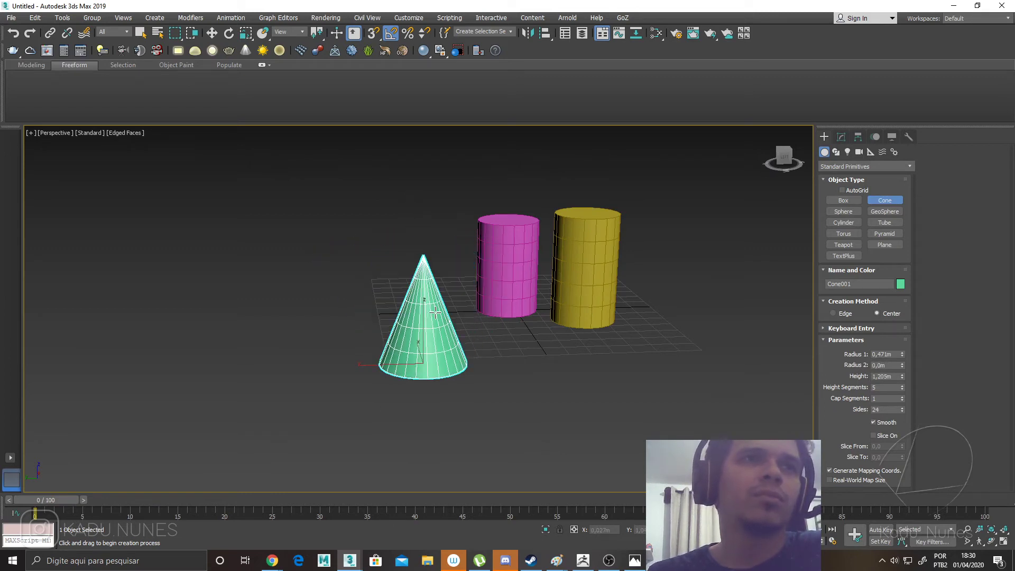
click(433, 300)
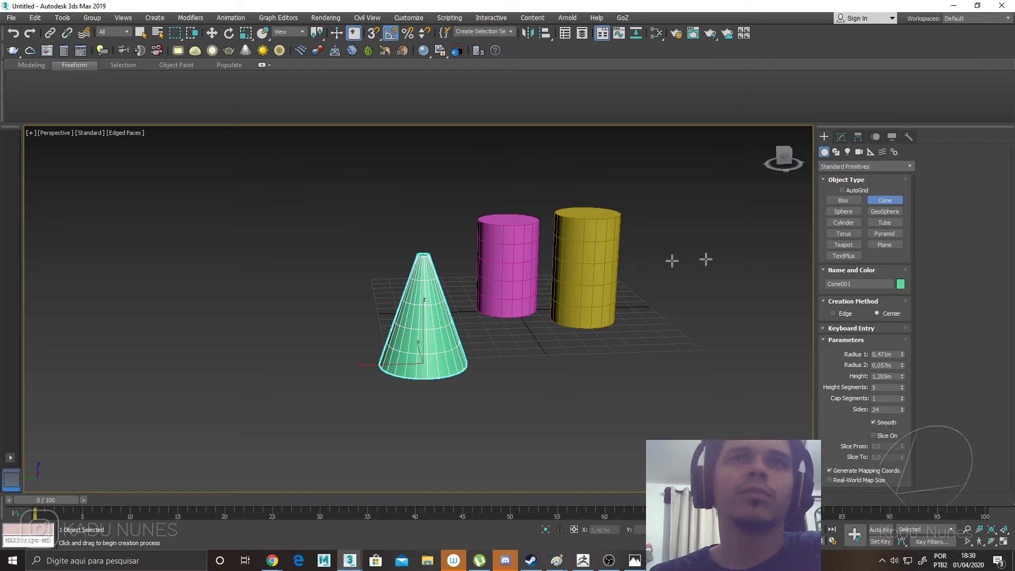
Create a tube beside the cone with radii of about 0.58 m and 0.45 m and a height of about 1.08 m.
click(877, 223)
drag(540, 361, 556, 373)
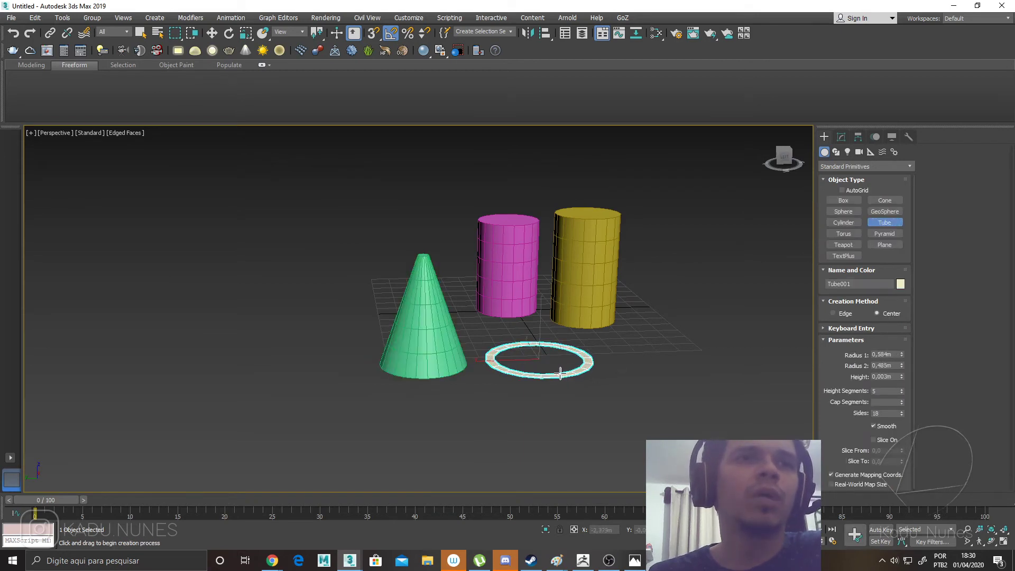
click(558, 377)
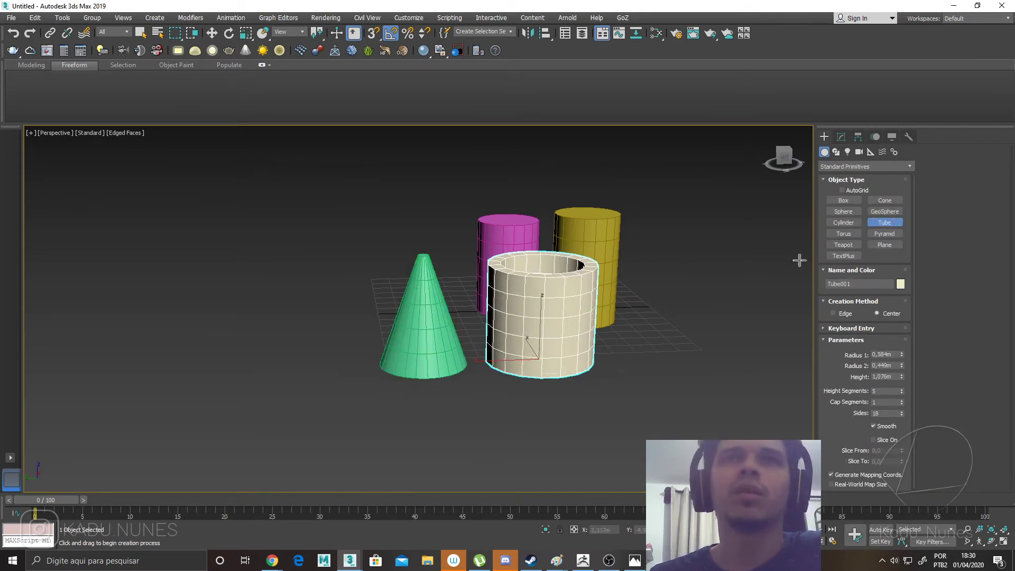
Create a torus with radii of about 0.42 m and 0.19 m, and a pyramid about 0.96 m wide, 0.57 m deep and 0.56 m high.
click(844, 233)
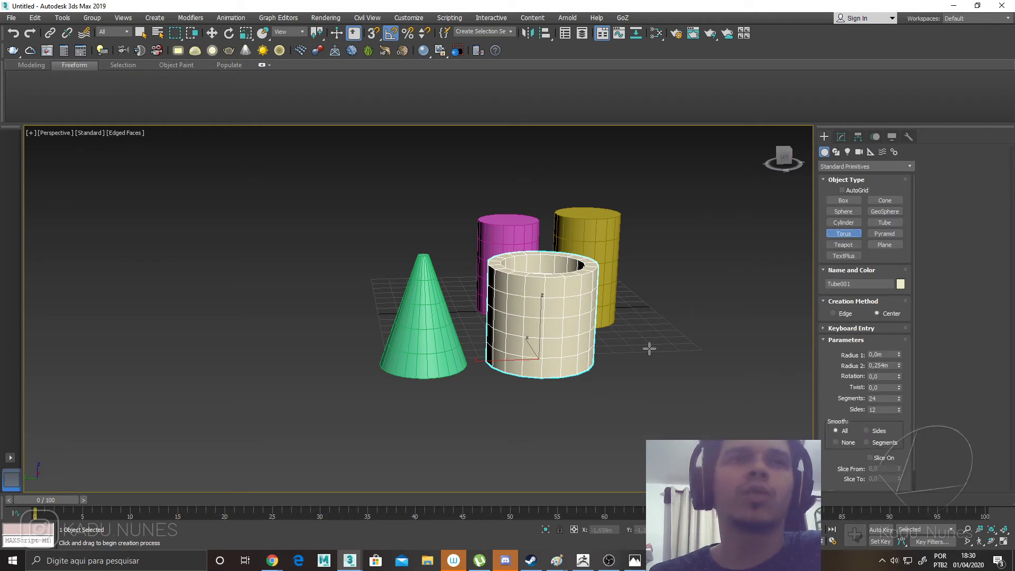
mouse_move(648, 349)
mouse_down()
mouse_move(656, 355)
mouse_move(651, 341)
mouse_up()
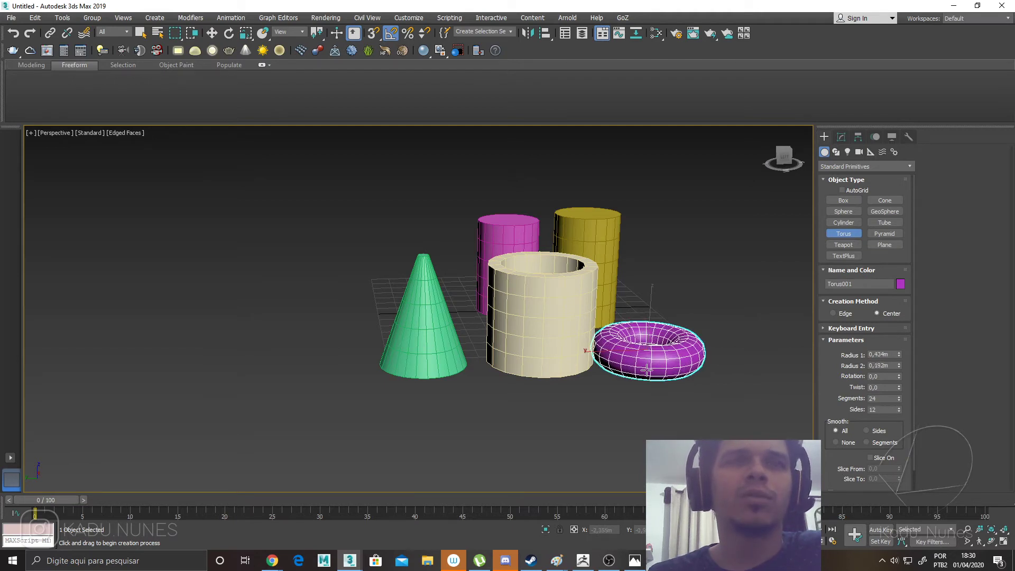
click(885, 234)
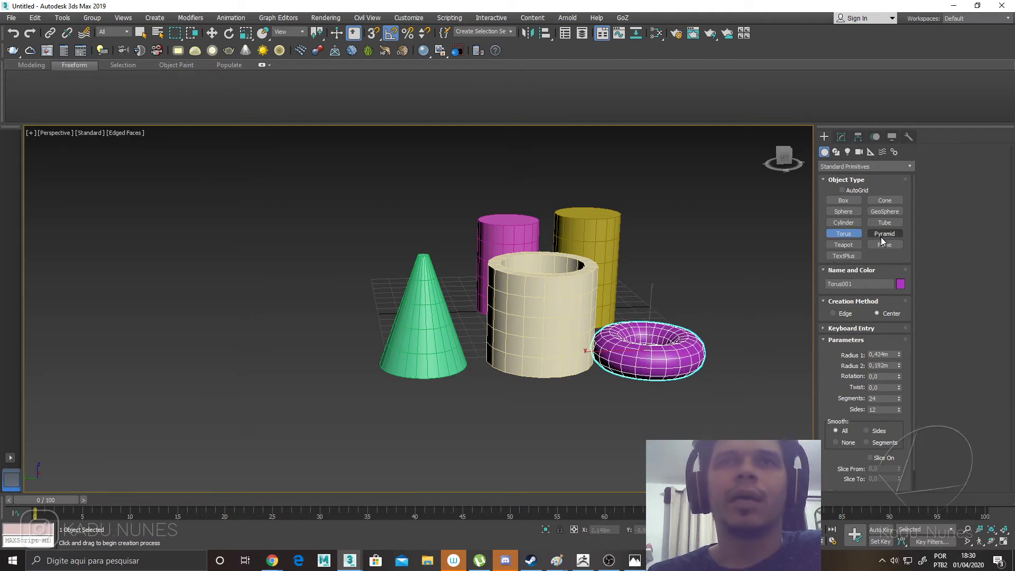
drag(385, 416, 456, 456)
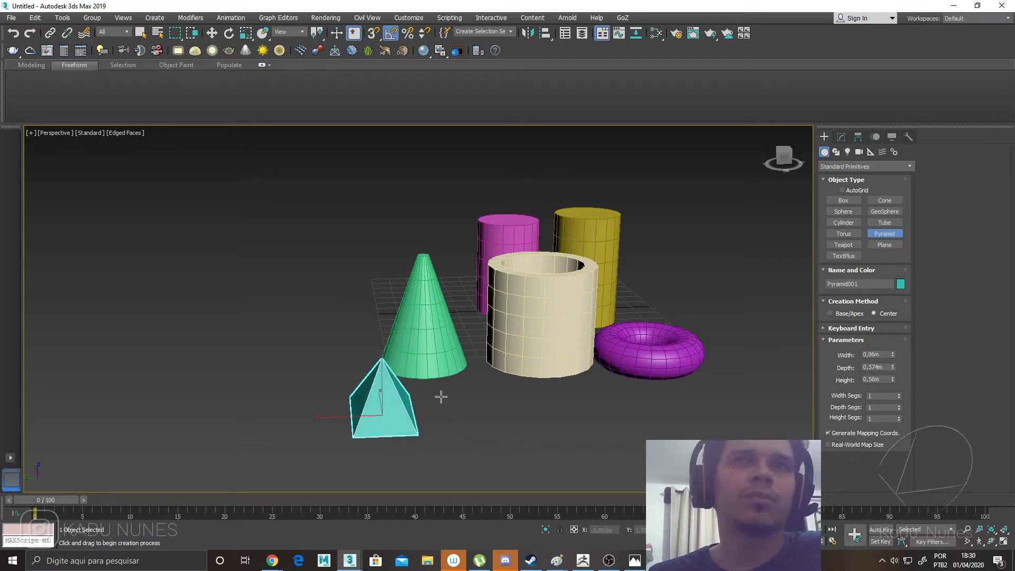
Create a teapot in front of the tube and finish object creation with the Move tool active.
click(852, 248)
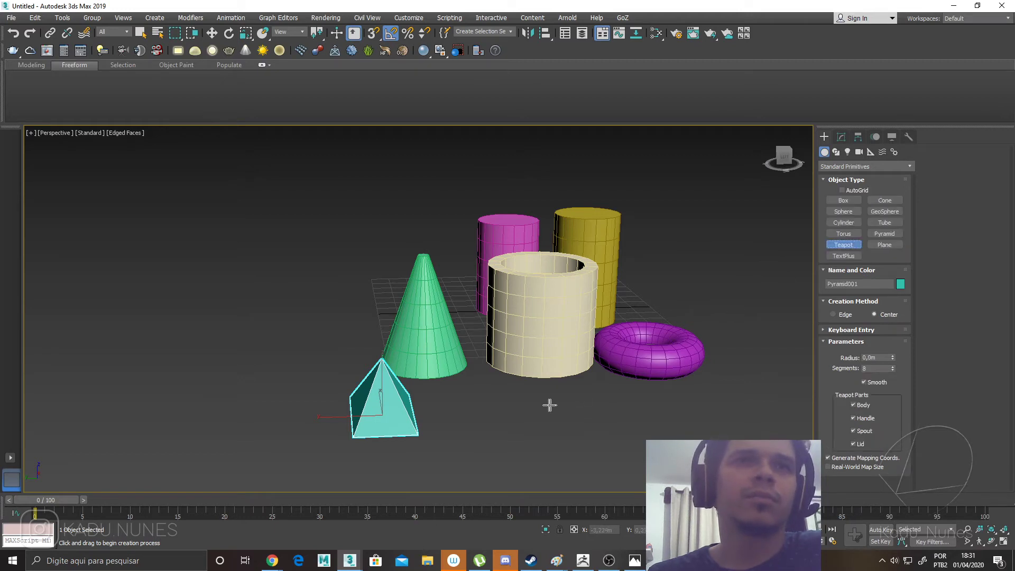
drag(515, 408, 555, 428)
alt+middle_drag(556, 426, 489, 411)
key(w)
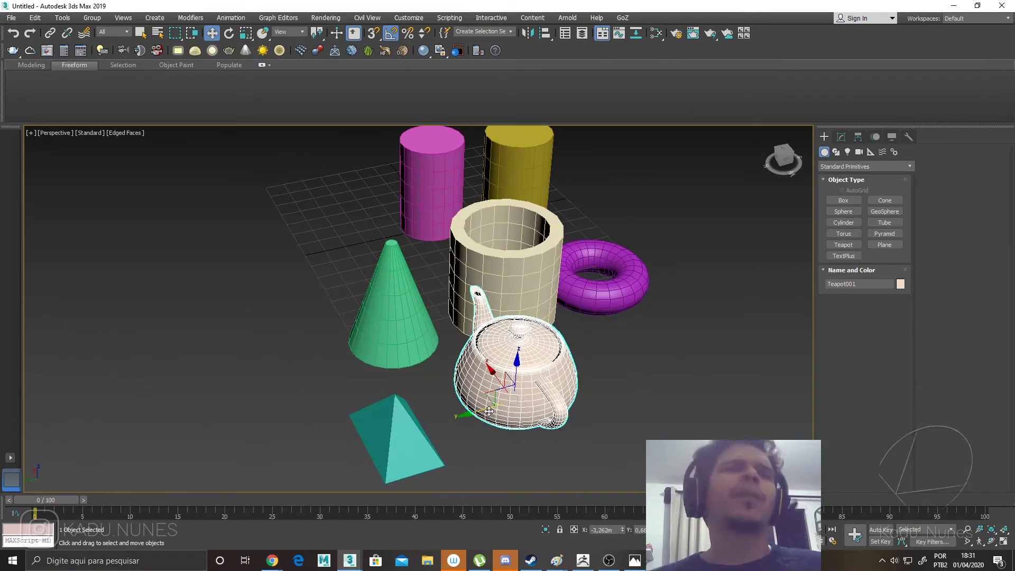
scroll(487, 409, down, 4)
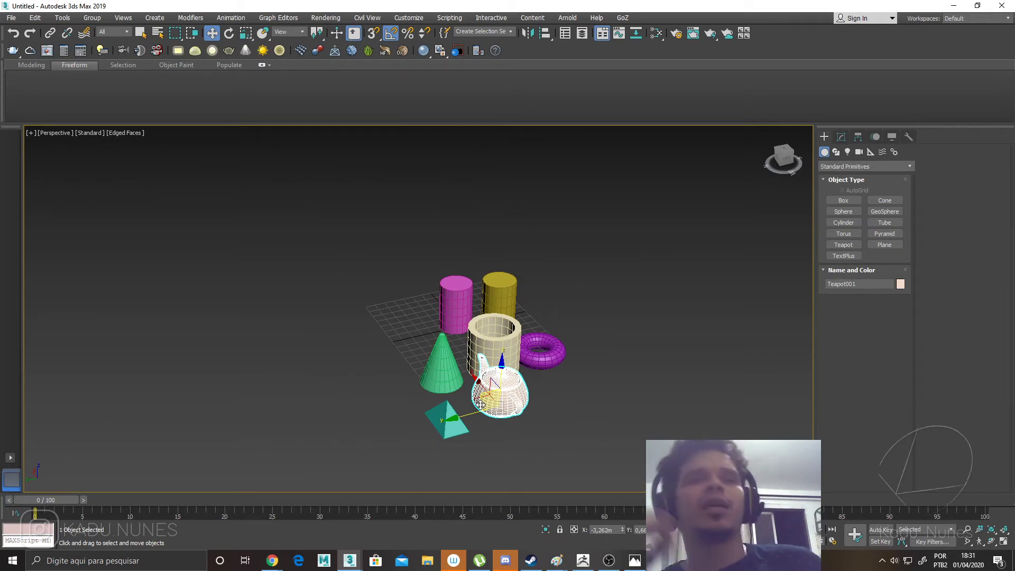
Select all the primitives in the scene and delete them.
key(ctrl+a)
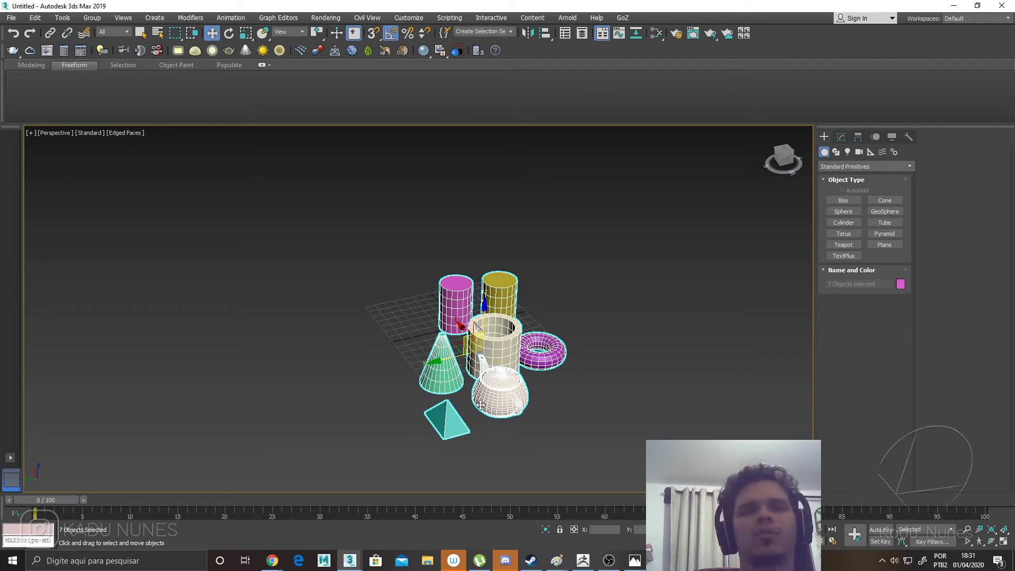
key(Delete)
scroll(465, 365, up, 5)
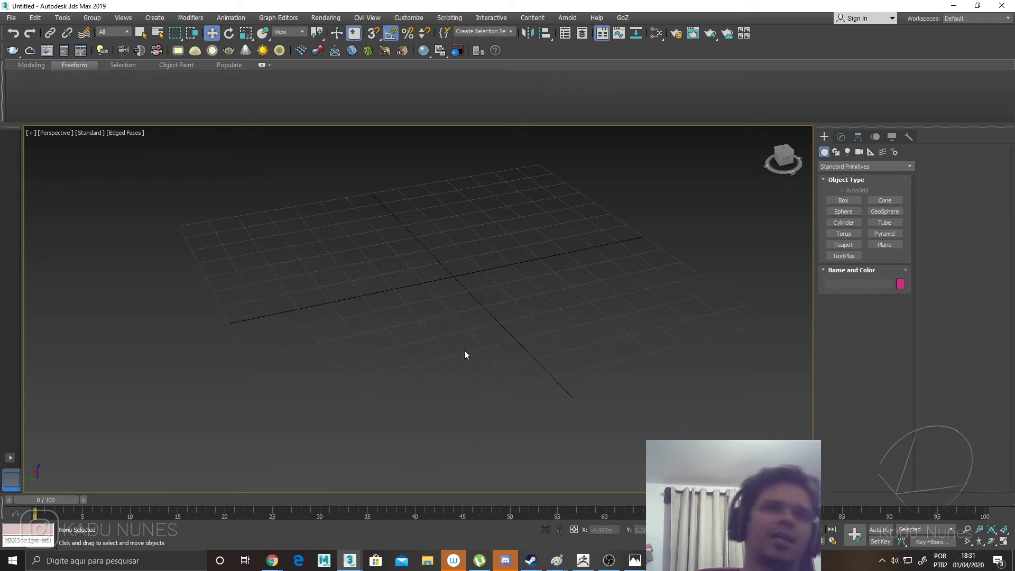
Create a flat box at the centre of the grid, about 0.47 m long, 0.52 m wide and 0.067 m high.
middle_drag(471, 341, 466, 362)
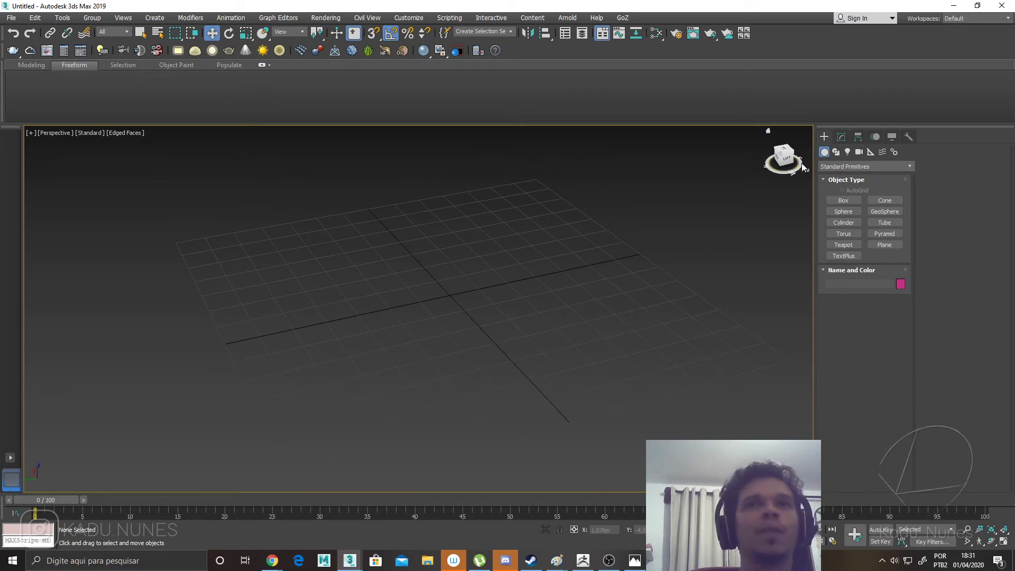
click(844, 201)
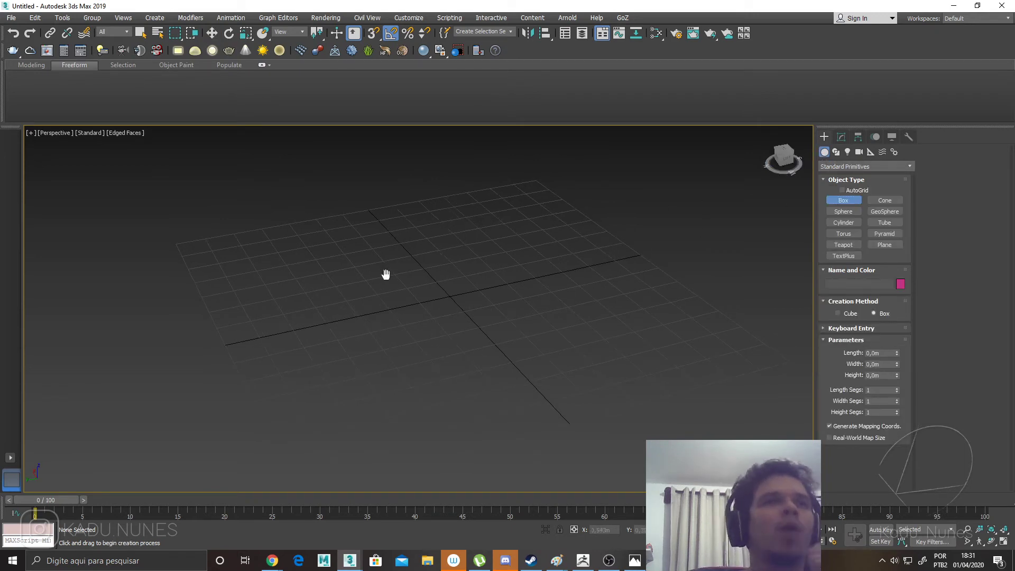
drag(414, 290, 498, 309)
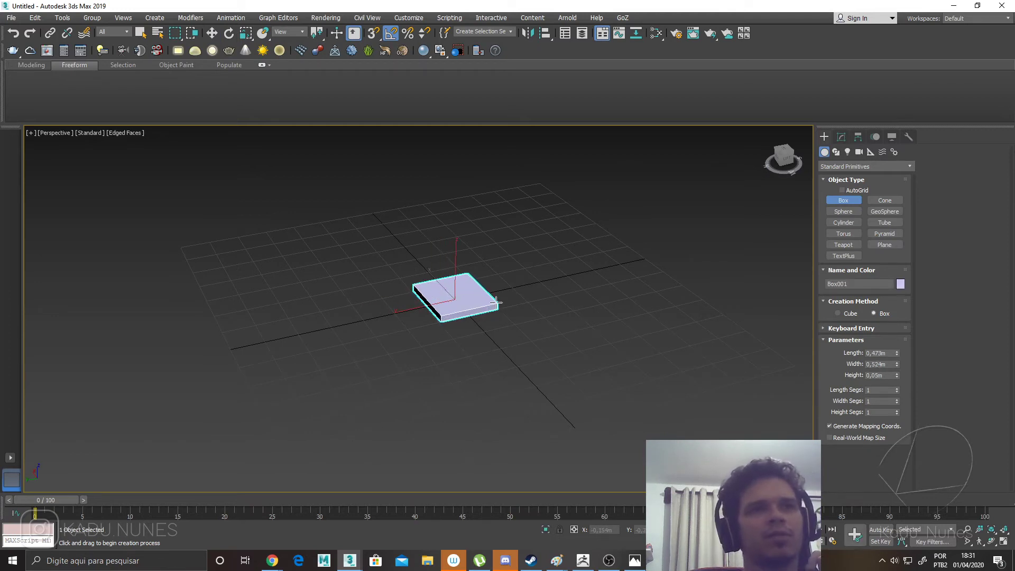
click(495, 300)
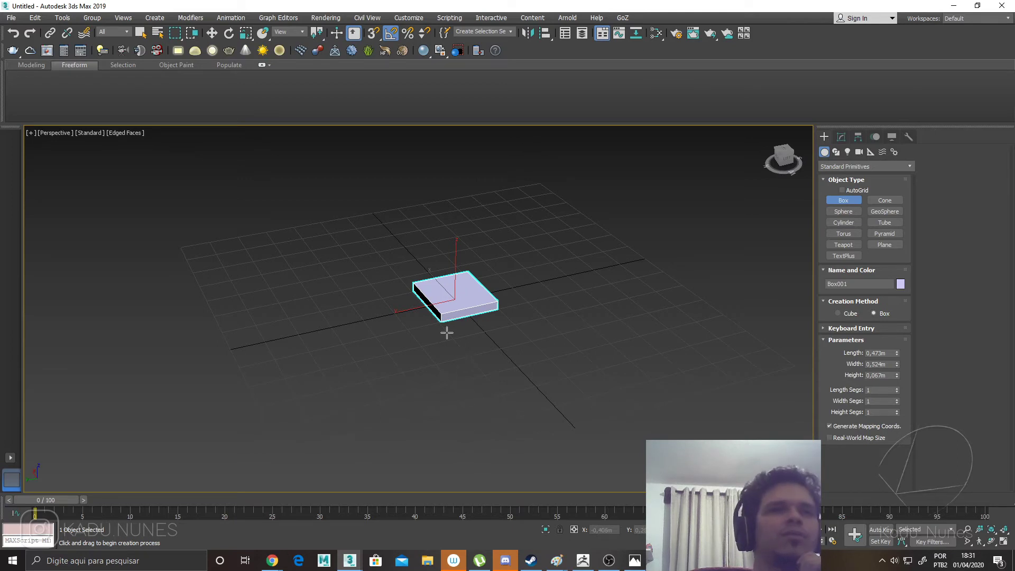
Create a tall, thin box as a leg in front of the slab, about 0.066 m long, 0.07 m wide and 0.6 m high.
scroll(448, 331, up, 4)
drag(452, 326, 463, 309)
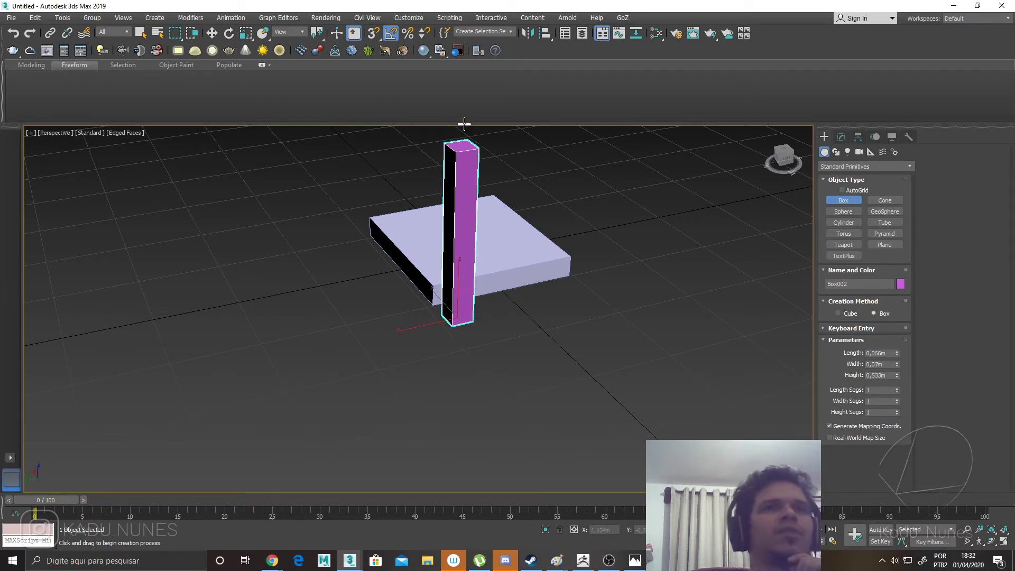
click(465, 101)
middle_drag(497, 269, 499, 328)
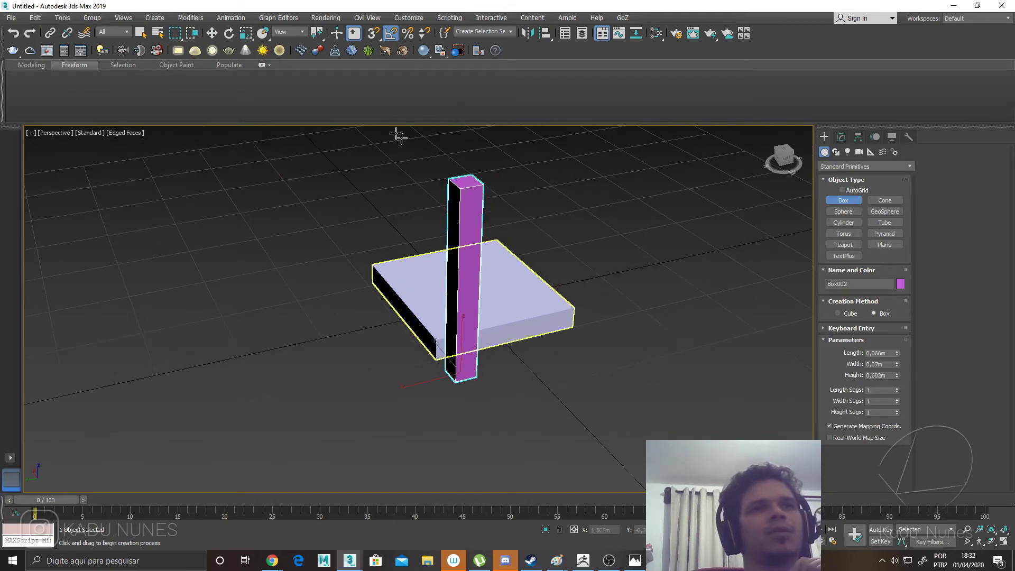
Move the flat slab straight up until it sits above the top of the leg.
click(212, 33)
middle_drag(469, 397, 443, 294)
click(522, 234)
alt+middle_drag(556, 277, 324, 284)
scroll(422, 215, down, 3)
middle_drag(422, 215, 458, 344)
drag(481, 322, 486, 206)
Select the leg and shift it across the ground plane toward the edge of the raised slab.
click(554, 278)
alt+middle_drag(550, 290, 545, 354)
click(542, 354)
click(547, 320)
drag(543, 358, 522, 349)
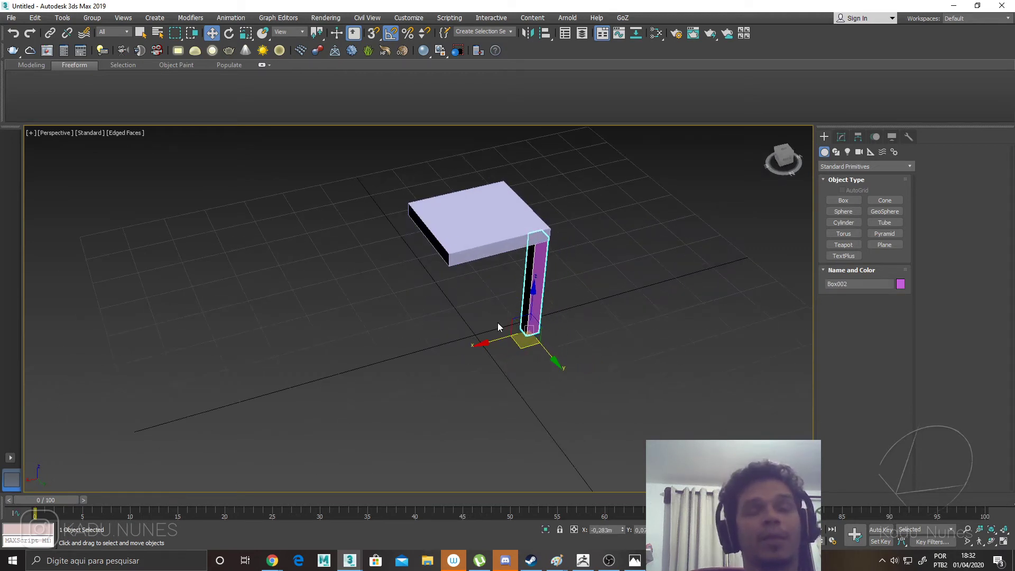
In the Top view, move the leg just inside the slab's nearest corner, and check its placement in the Perspective view.
key(t)
scroll(383, 315, up, 5)
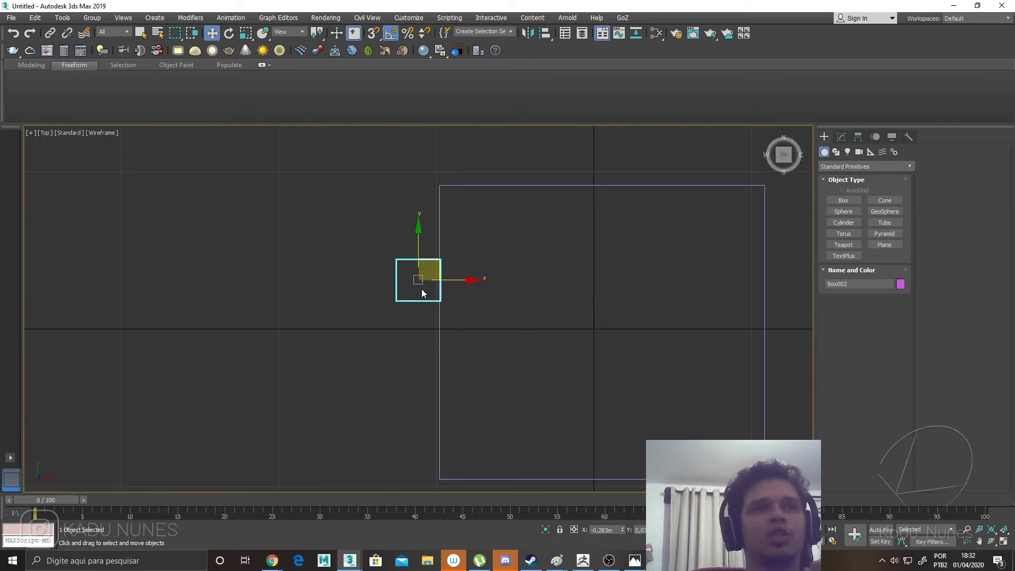
drag(433, 271, 493, 193)
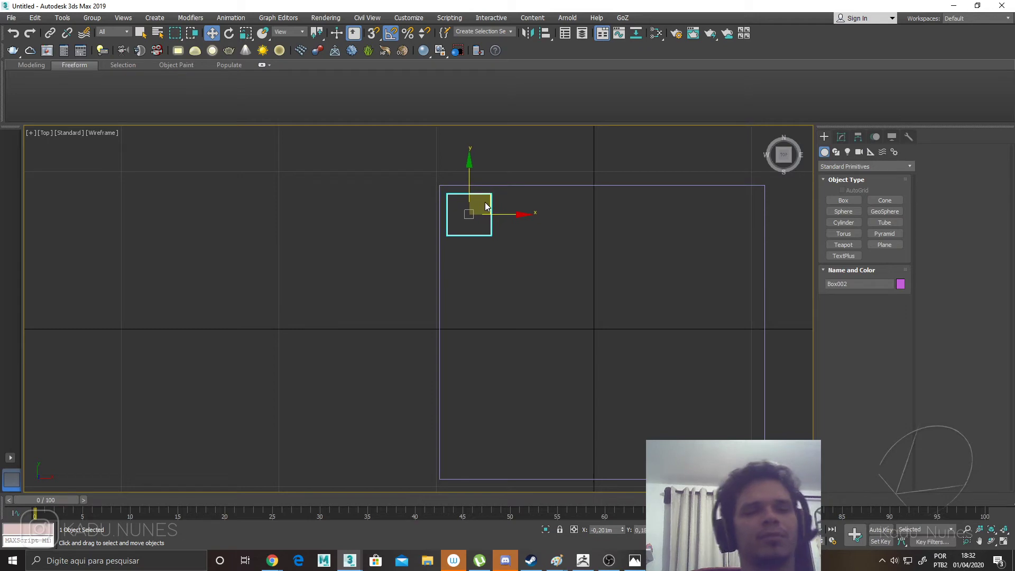
key(p)
alt+middle_drag(472, 300, 494, 267)
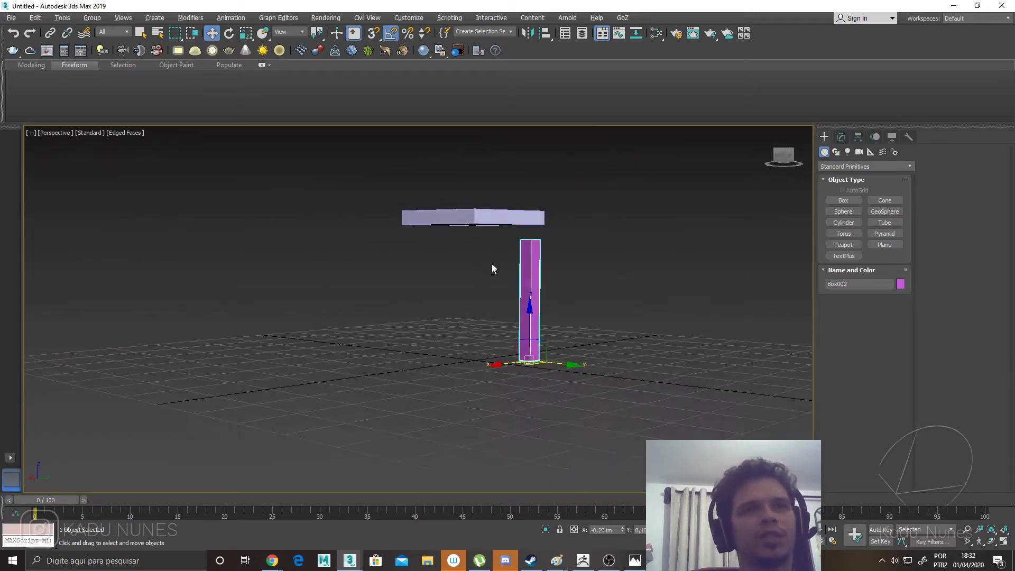
click(506, 212)
alt+middle_drag(474, 201, 478, 325)
click(476, 323)
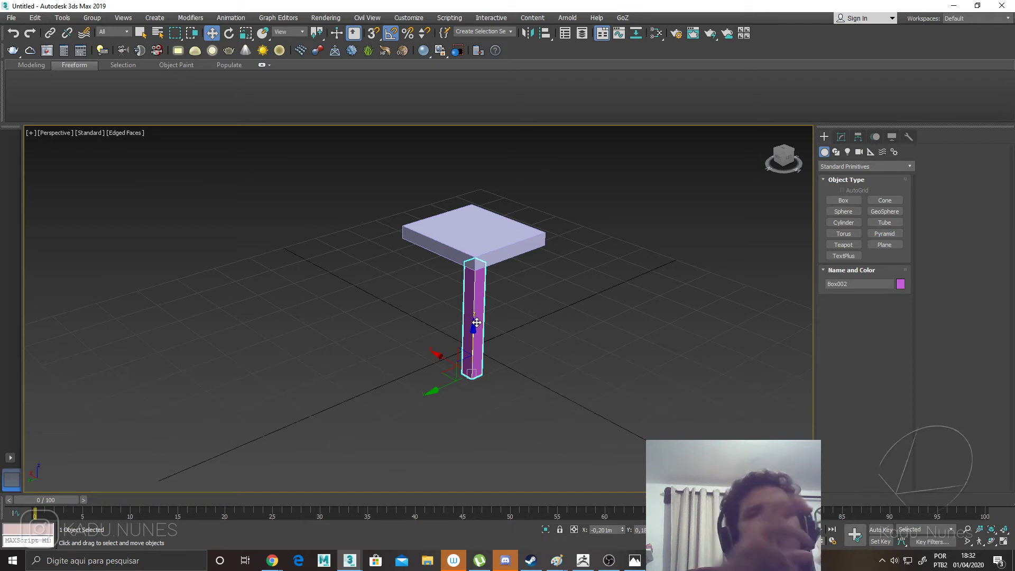
click(843, 200)
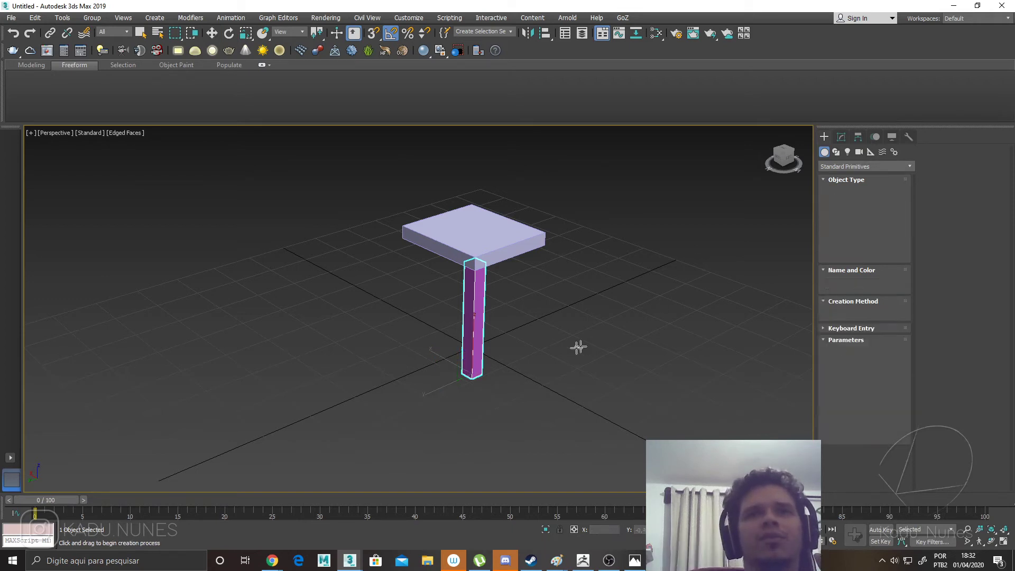
drag(539, 347, 511, 351)
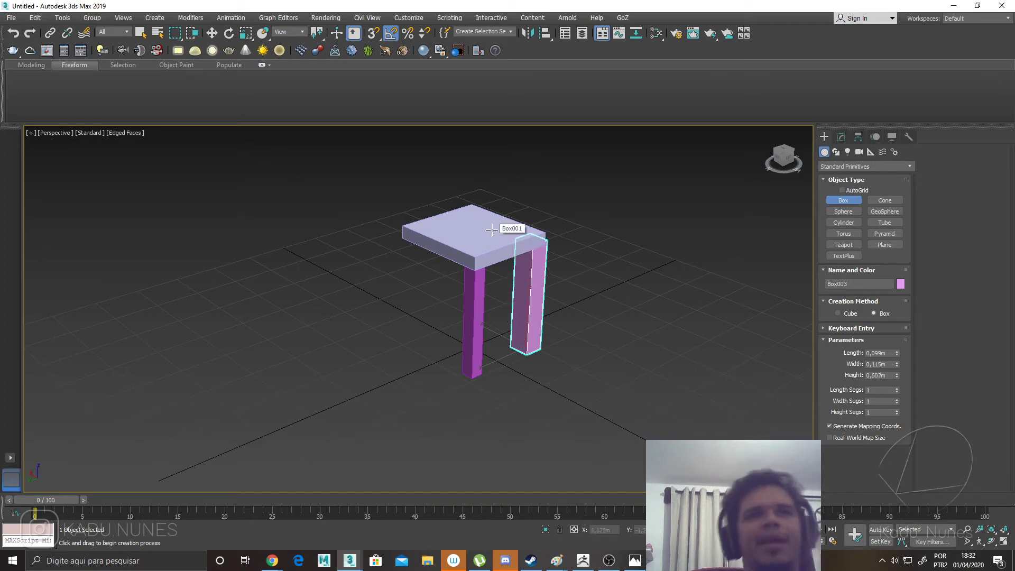
right_click(506, 270)
right_click(510, 302)
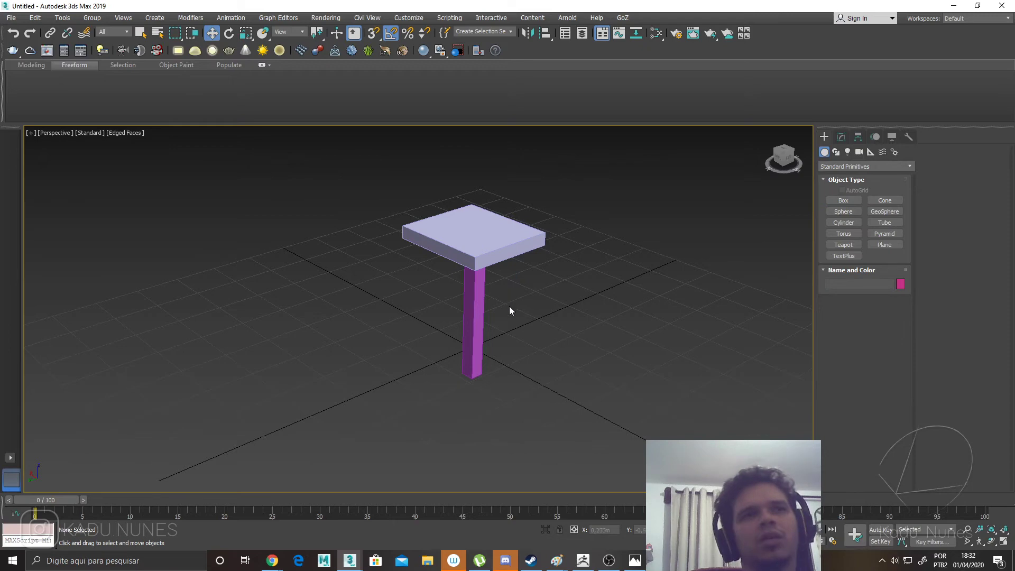
Clone the leg along the X axis to the slab's neighbouring corner as a single instance.
click(485, 323)
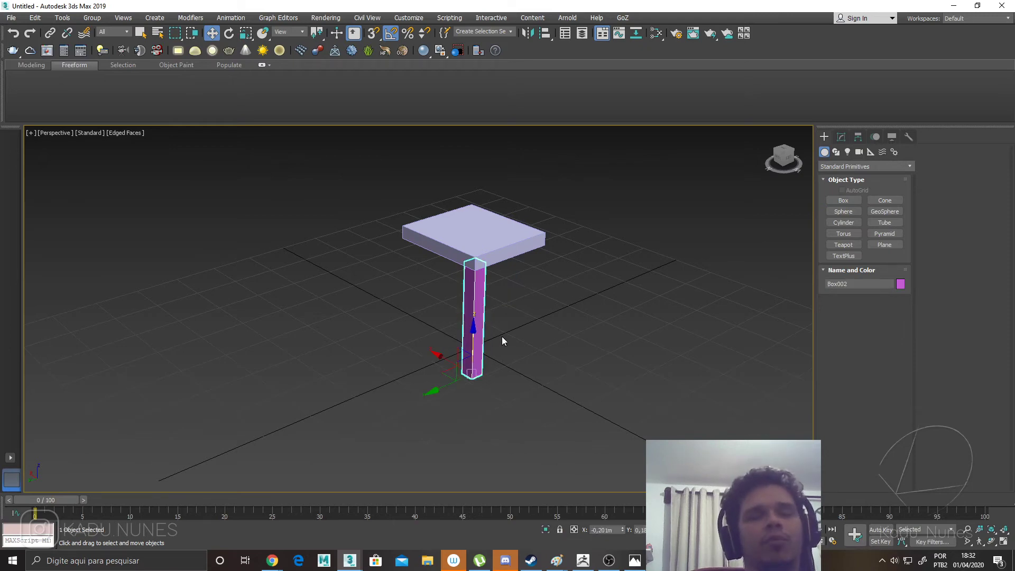
alt+middle_drag(462, 364, 468, 411)
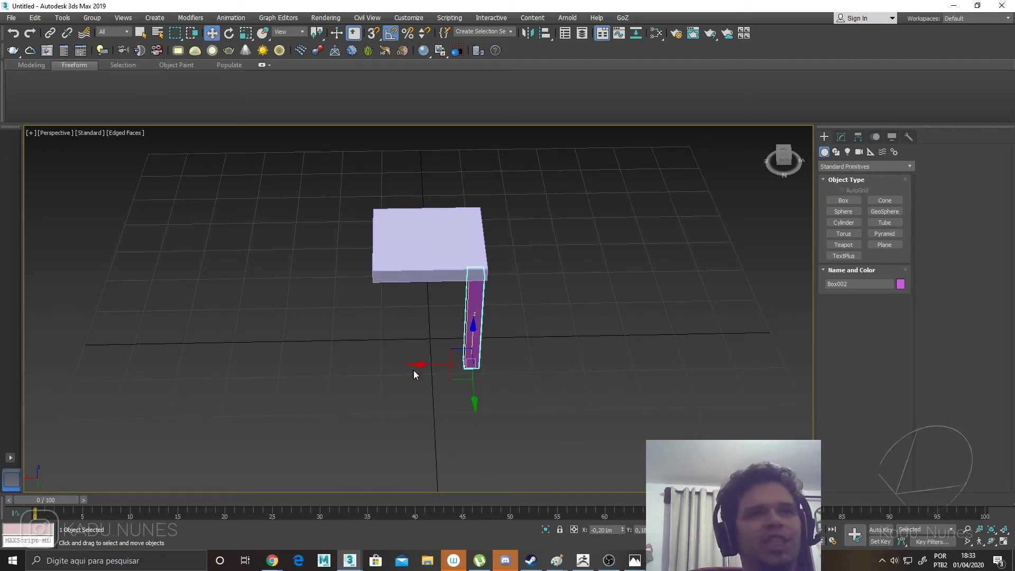
shift+drag(412, 363, 340, 367)
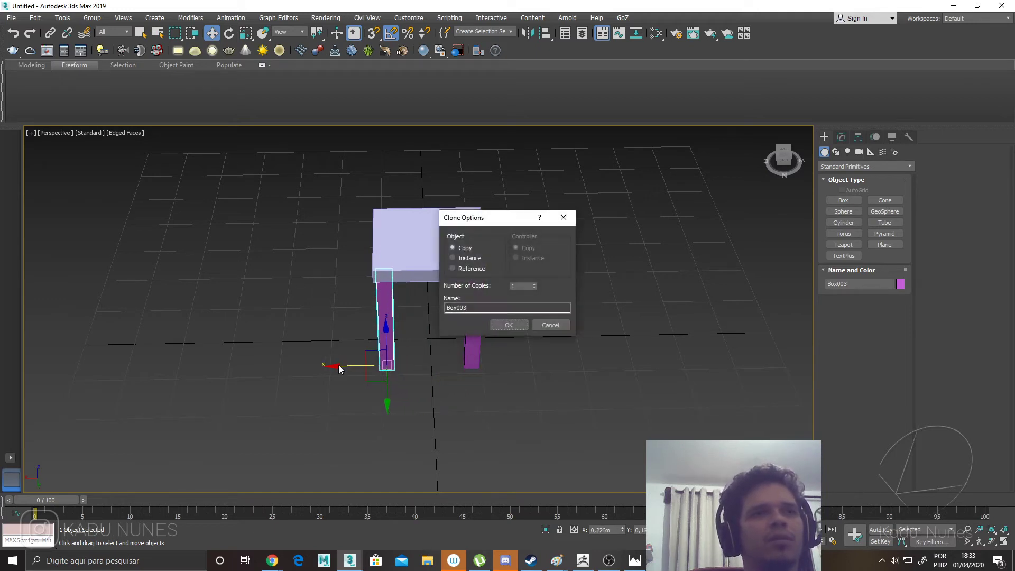
click(547, 326)
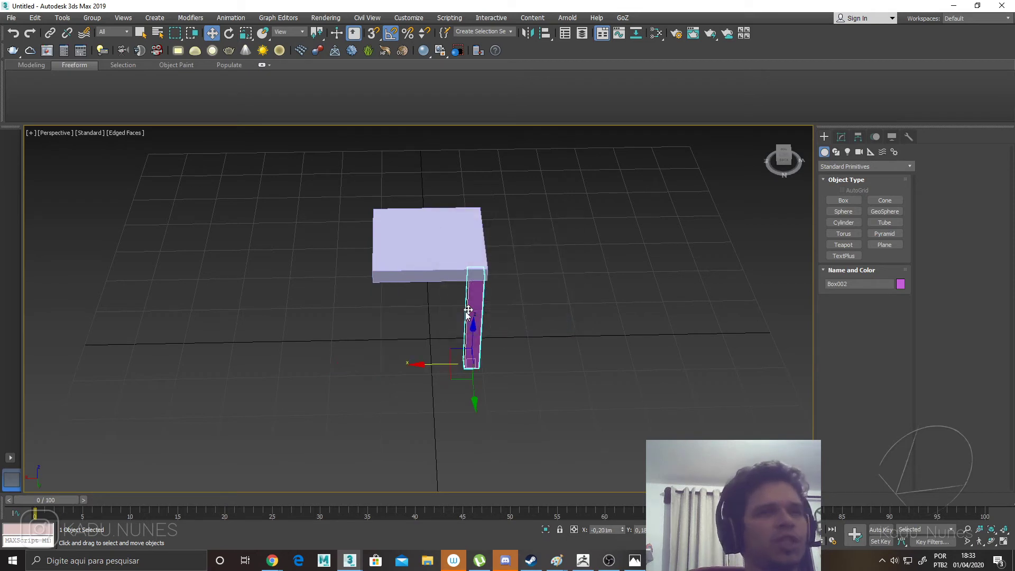
shift+drag(425, 366, 338, 363)
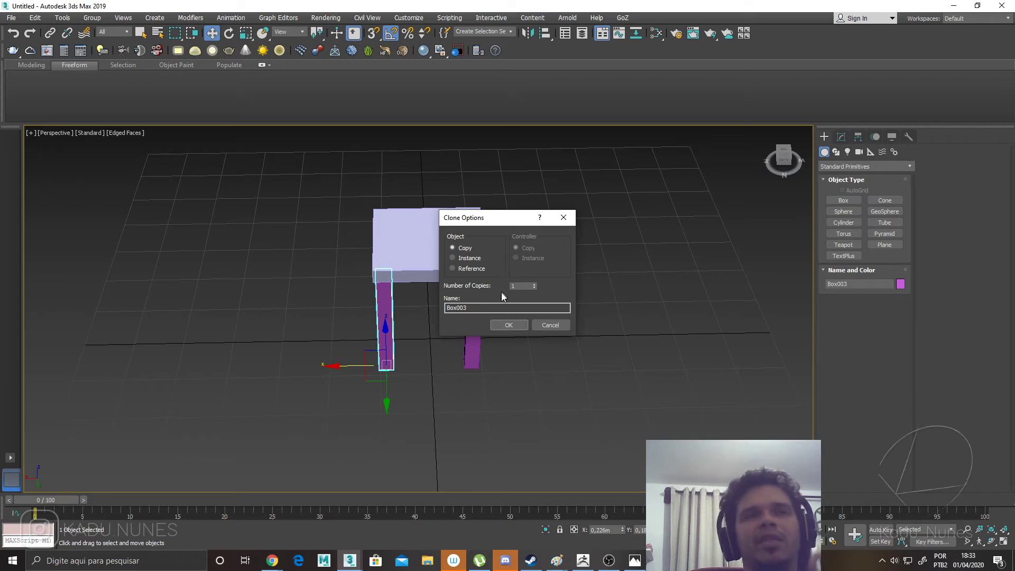
click(466, 258)
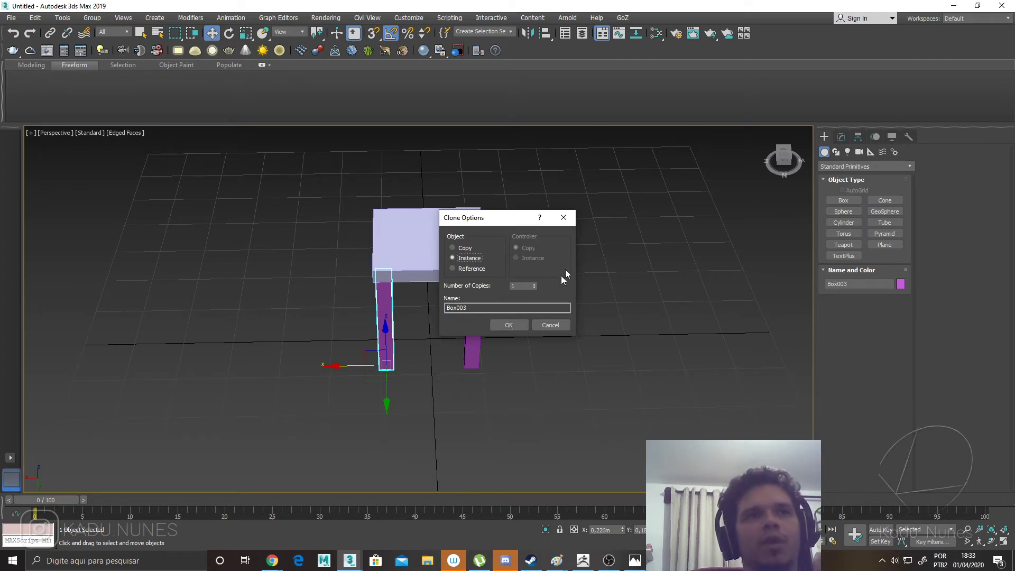
Finish cloning the leg as a single instance at the neighbouring corner beneath the seat.
click(514, 327)
alt+middle_drag(513, 325, 443, 329)
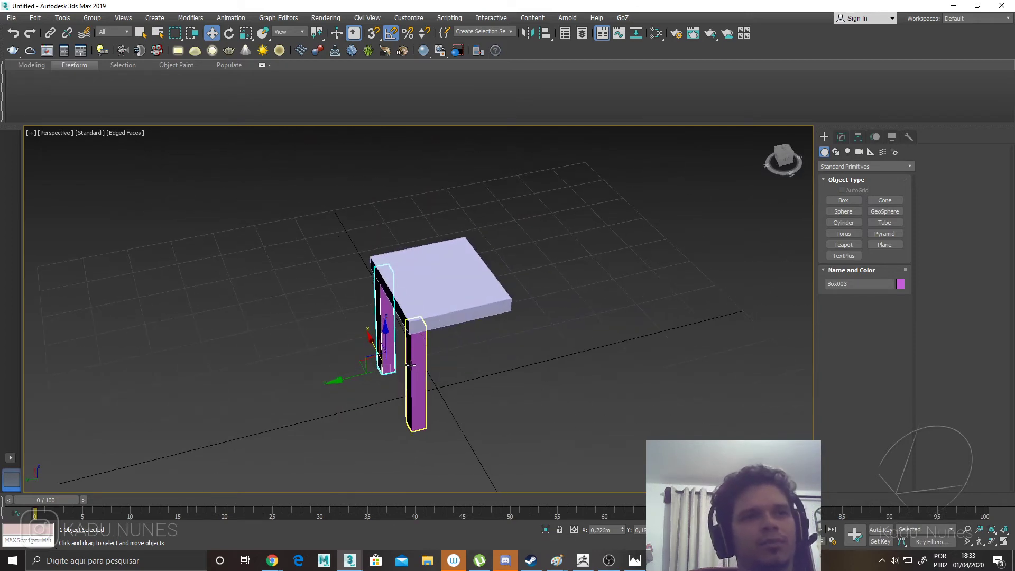
click(467, 398)
mouse_move(468, 399)
alt+middle_down()
mouse_move(501, 374)
mouse_move(477, 389)
alt+middle_up()
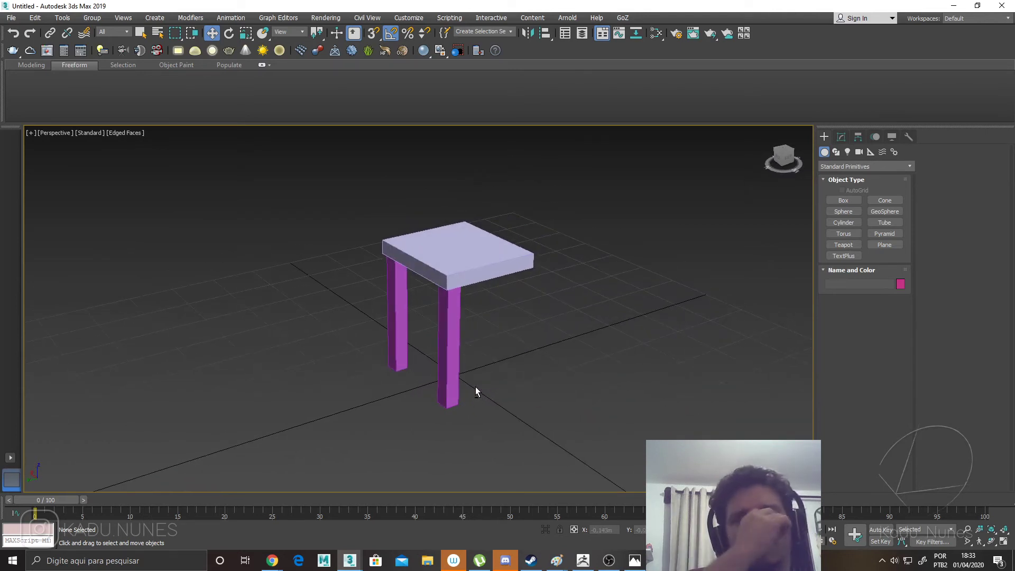
click(447, 354)
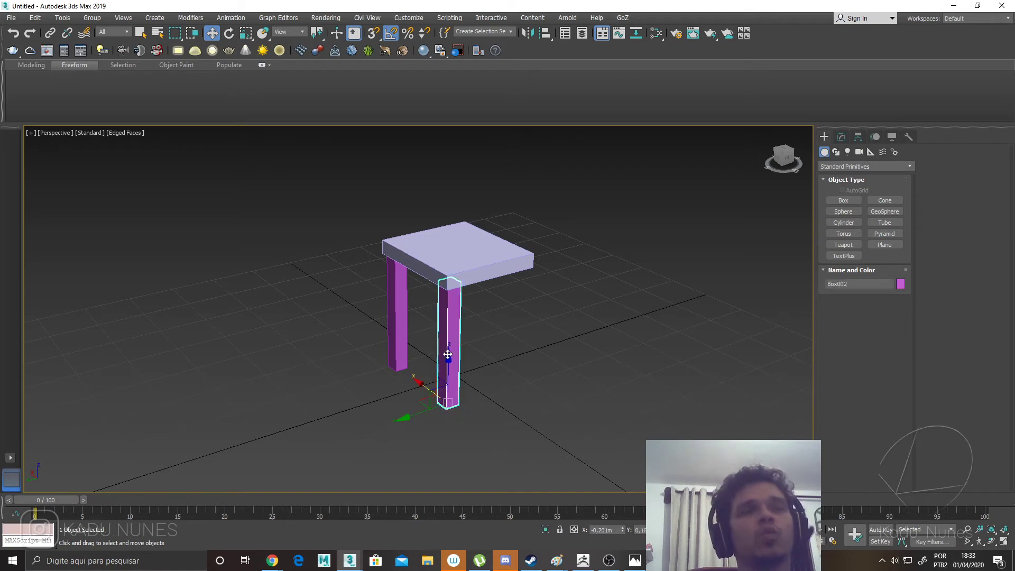
drag(360, 334, 348, 329)
click(375, 348)
click(395, 329)
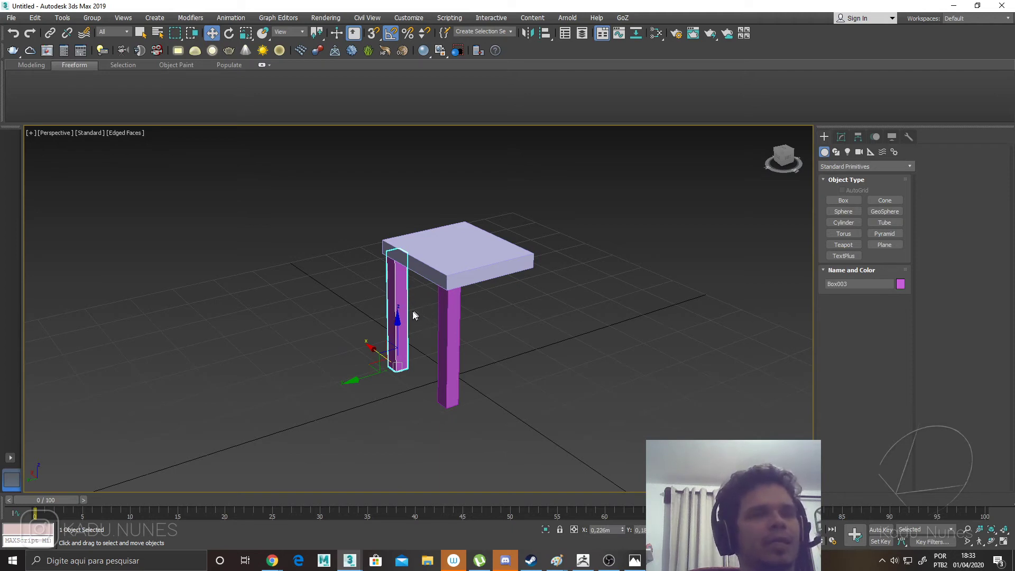
click(456, 320)
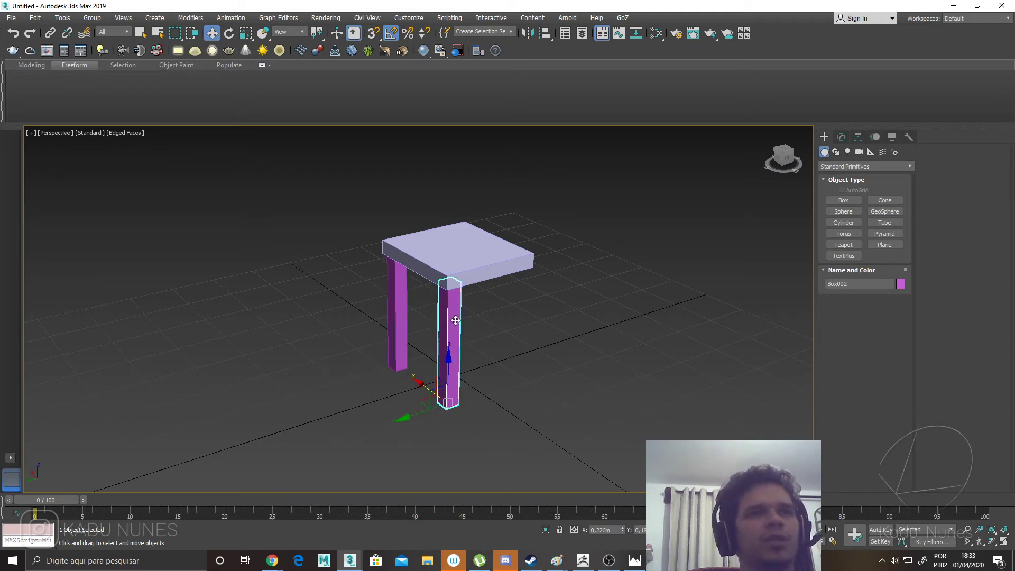
ctrl+click(394, 307)
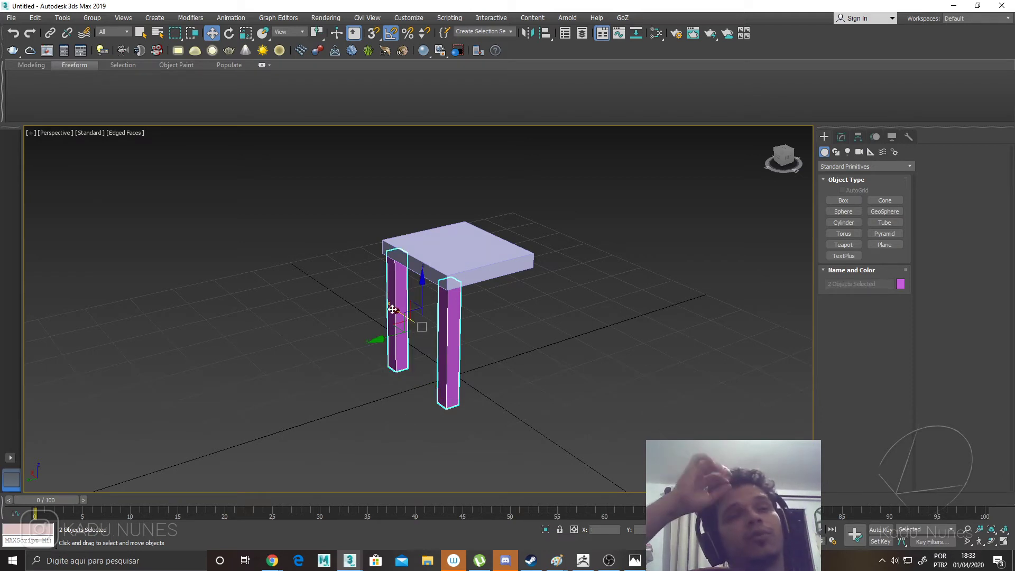
click(337, 289)
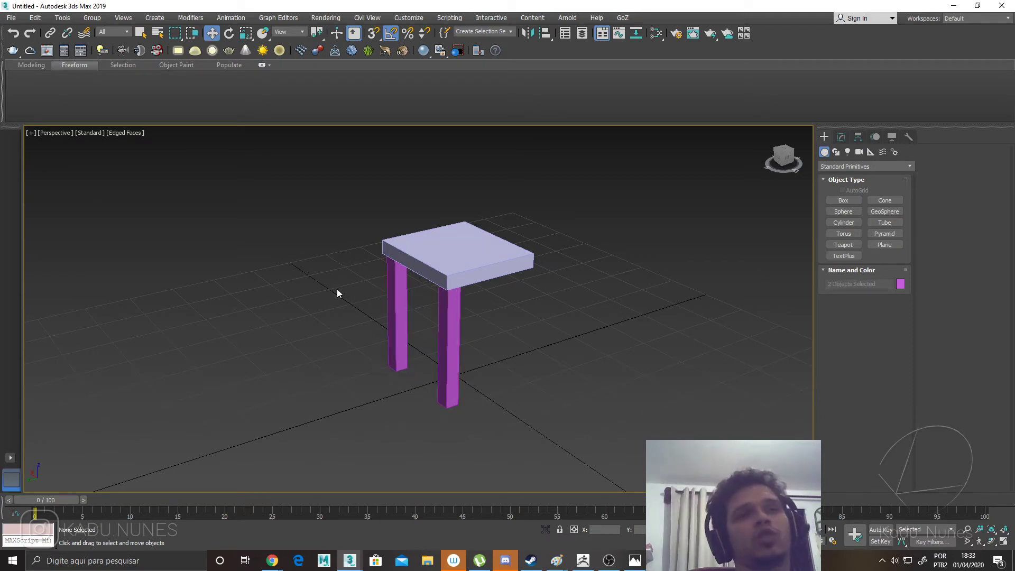
Clone both legs together as instances along Y to the opposite side of the seat, working in the top view, and return to perspective.
click(398, 311)
ctrl+click(453, 344)
alt+middle_drag(419, 312, 374, 321)
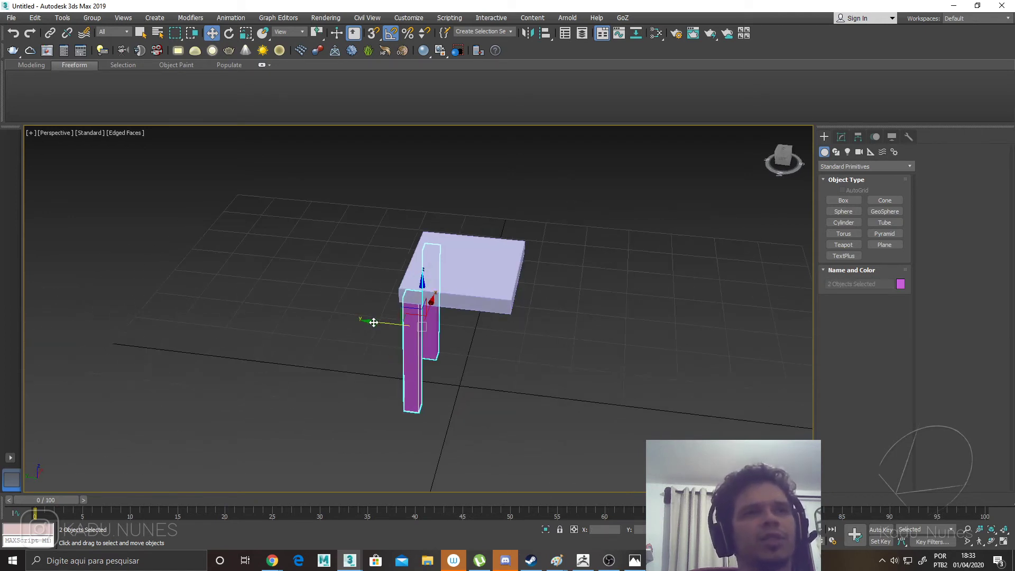
shift+drag(374, 320, 458, 345)
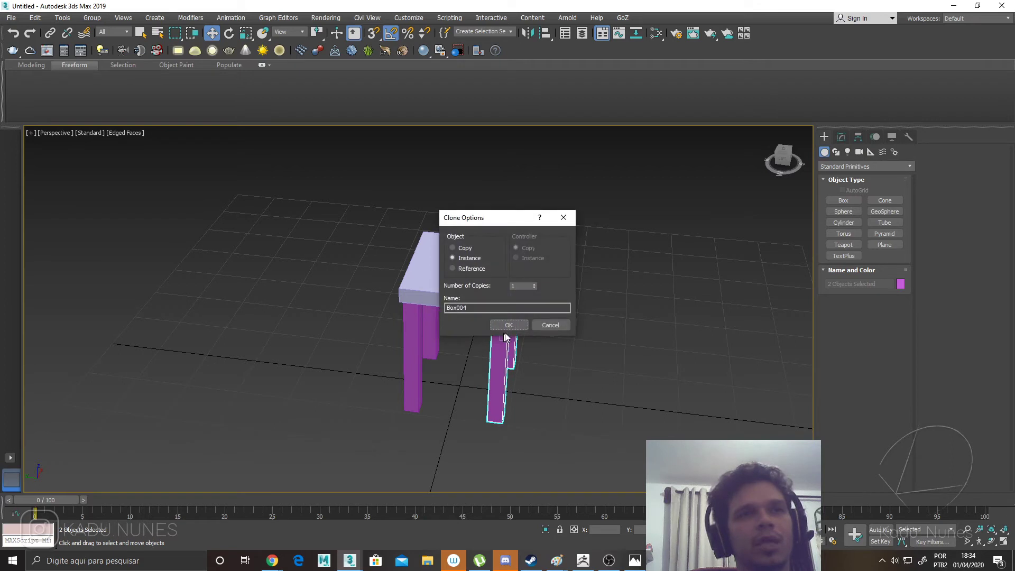
click(545, 324)
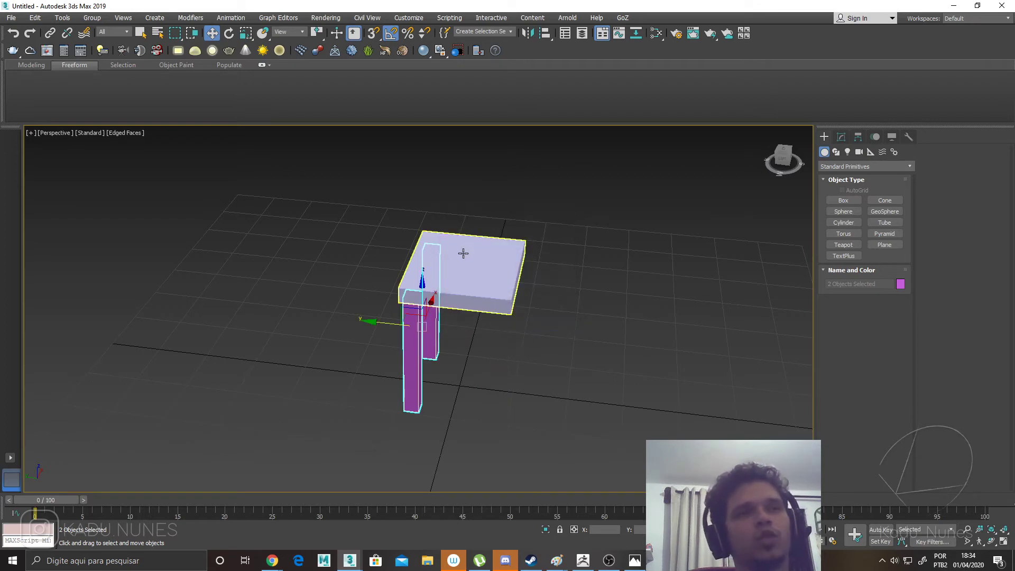
key(t)
shift+drag(601, 164, 603, 394)
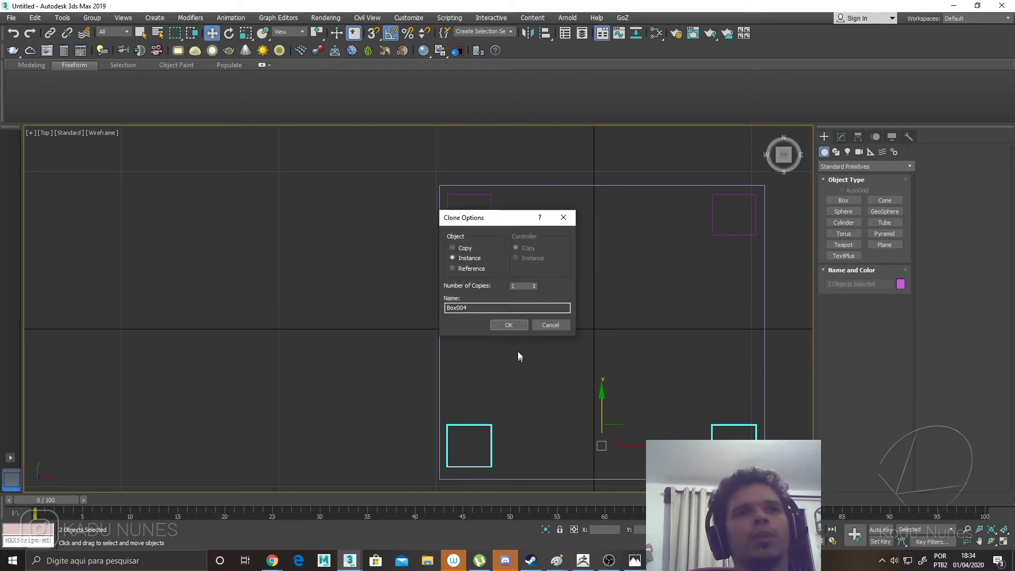
click(508, 325)
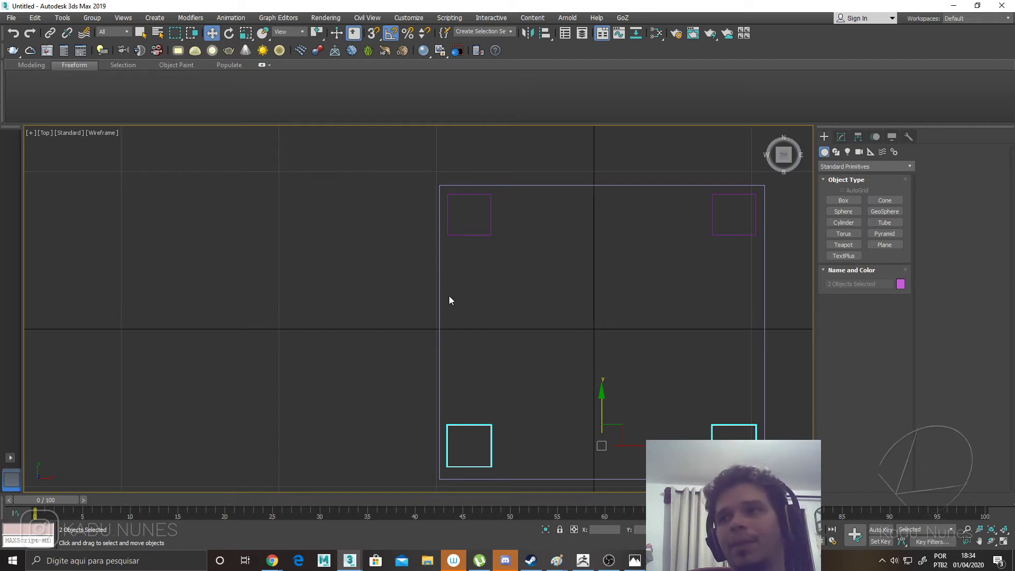
key(p)
click(462, 408)
alt+middle_drag(461, 409, 478, 388)
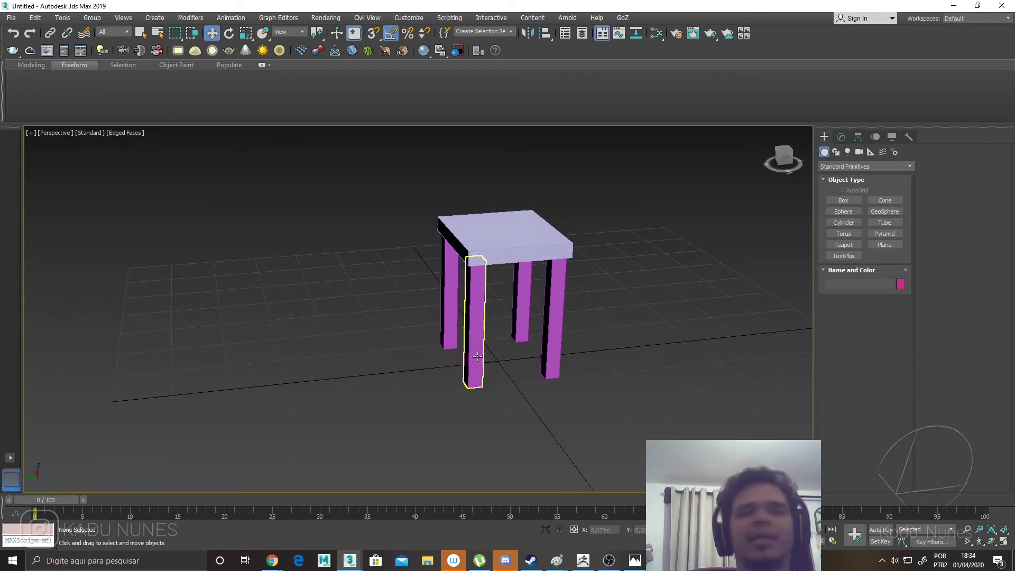
Try varying the front leg's length and height parameters to test how the instanced legs respond.
scroll(514, 322, up, 2)
alt+middle_drag(514, 321, 485, 352)
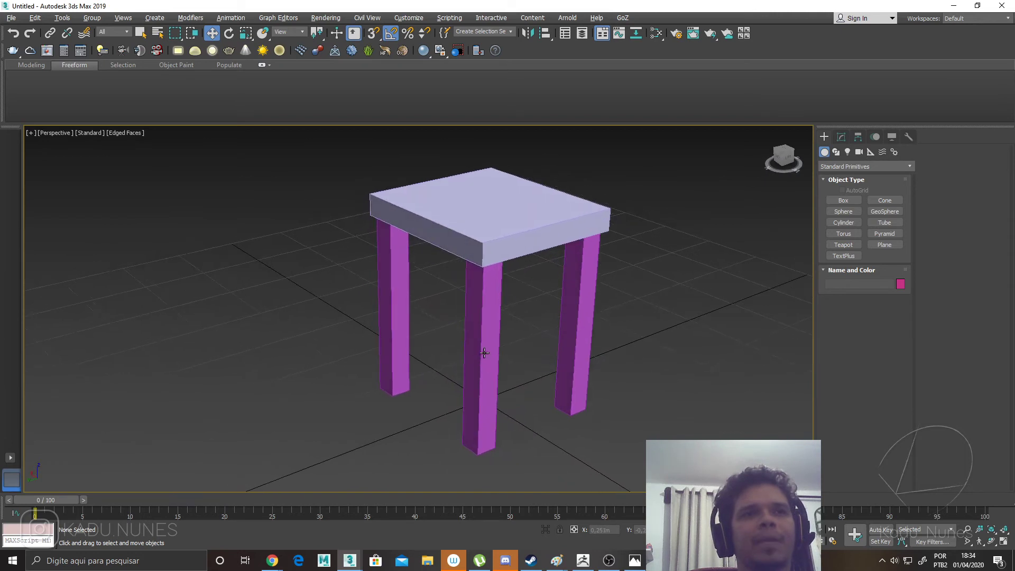
scroll(484, 353, down, 2)
click(492, 345)
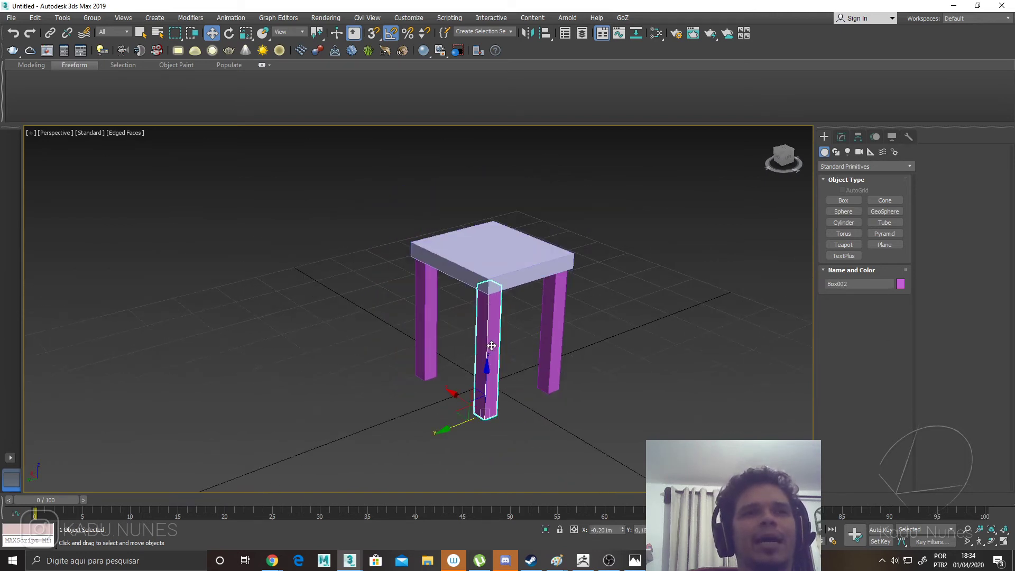
click(842, 136)
drag(897, 290, 894, 187)
drag(895, 180, 895, 158)
right_click(895, 158)
drag(899, 315, 789, 275)
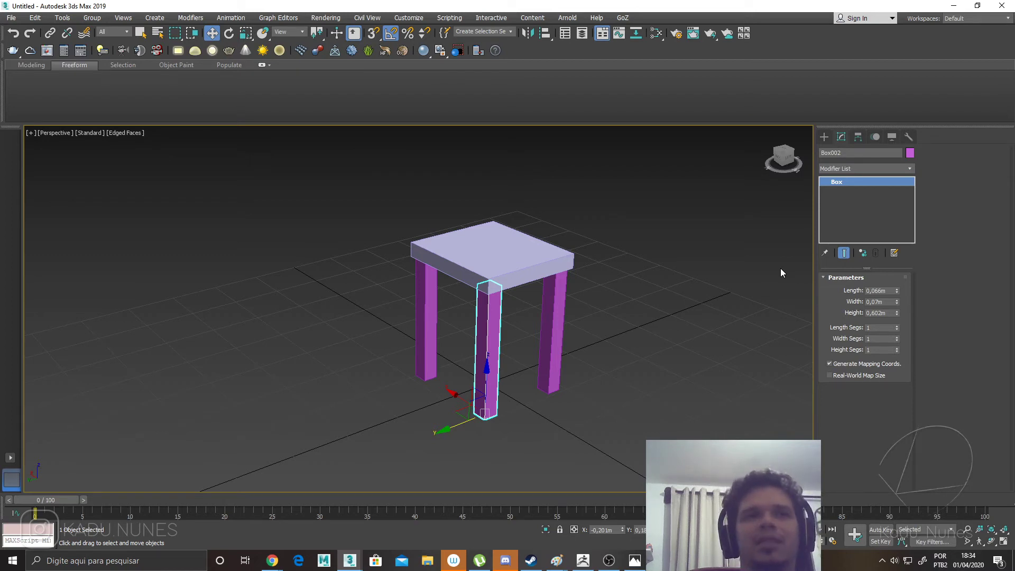
Try an independent copy of the leg beside the stool with its length stretched to about 0.309 m, and delete that copy.
click(548, 377)
shift+drag(516, 402, 601, 366)
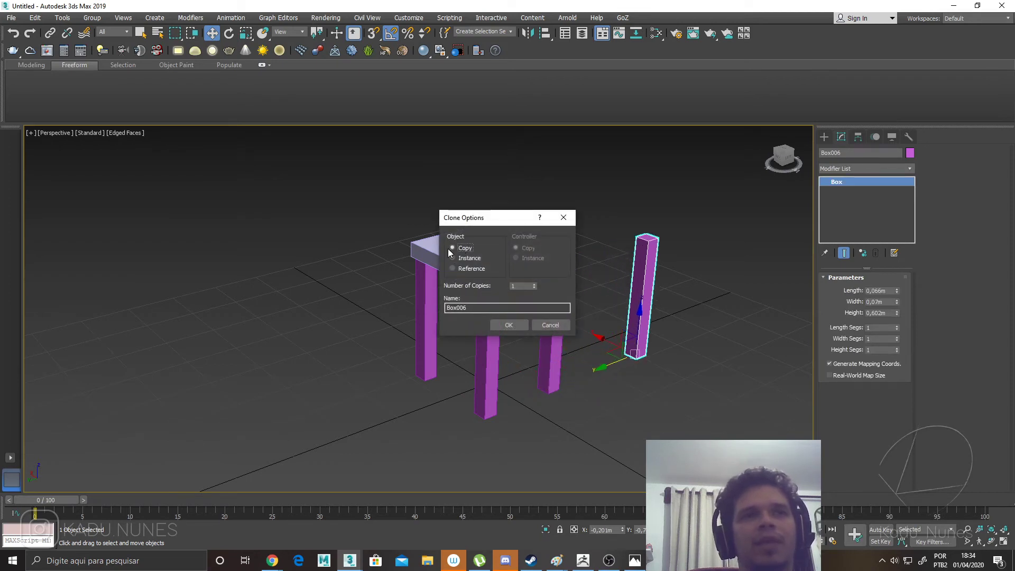
click(509, 325)
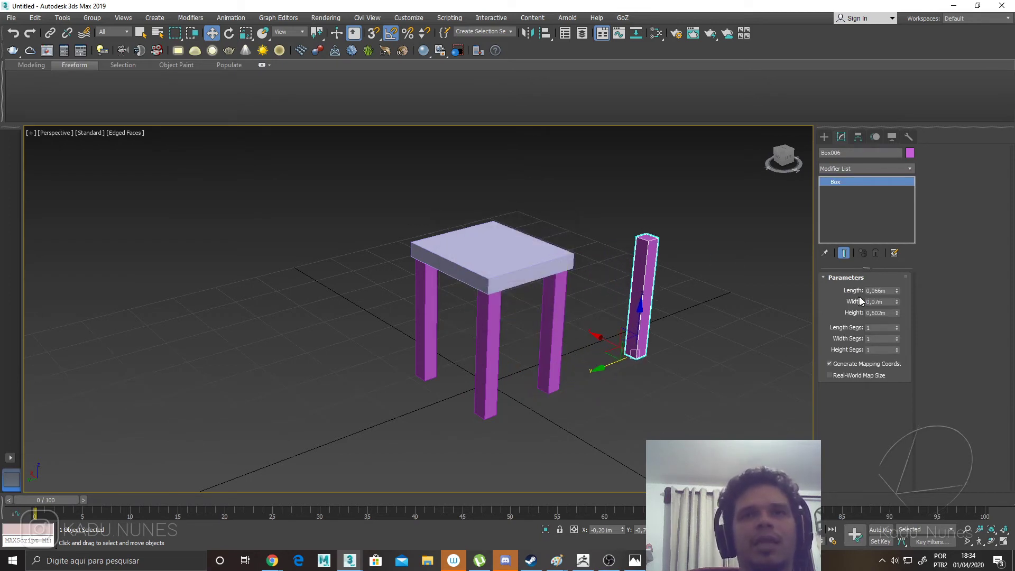
drag(897, 313, 884, 95)
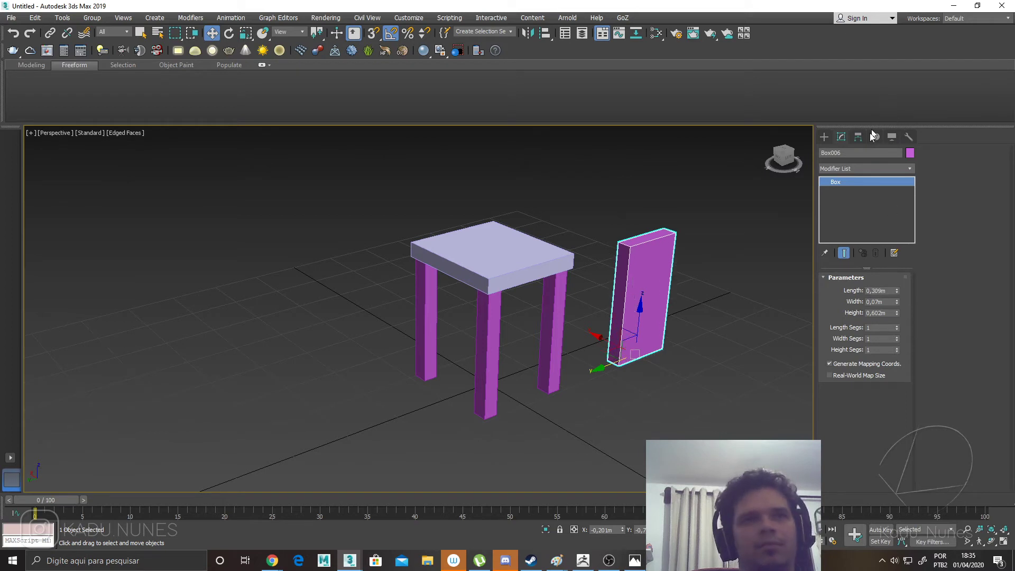
key(ctrl+z)
key(Delete)
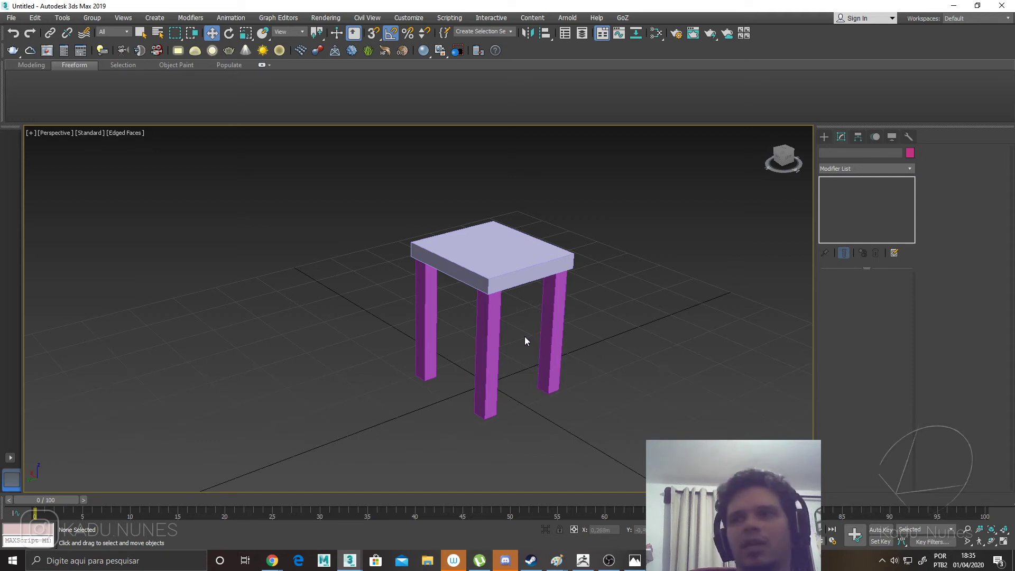
Start the Box primitive with AutoGrid enabled for drawing directly on the stool's surfaces.
alt+middle_drag(525, 341, 503, 347)
scroll(505, 317, up, 3)
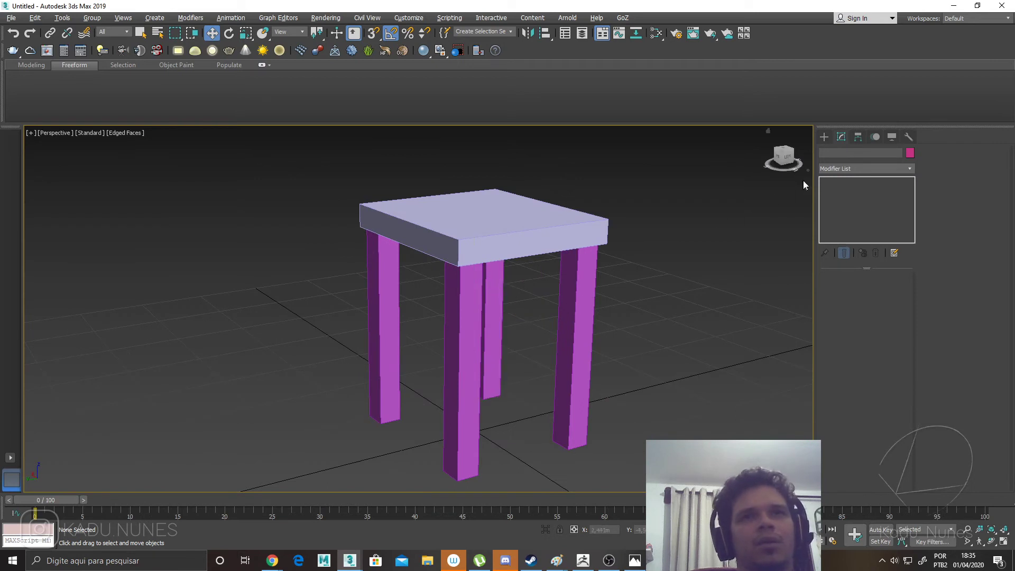
click(824, 137)
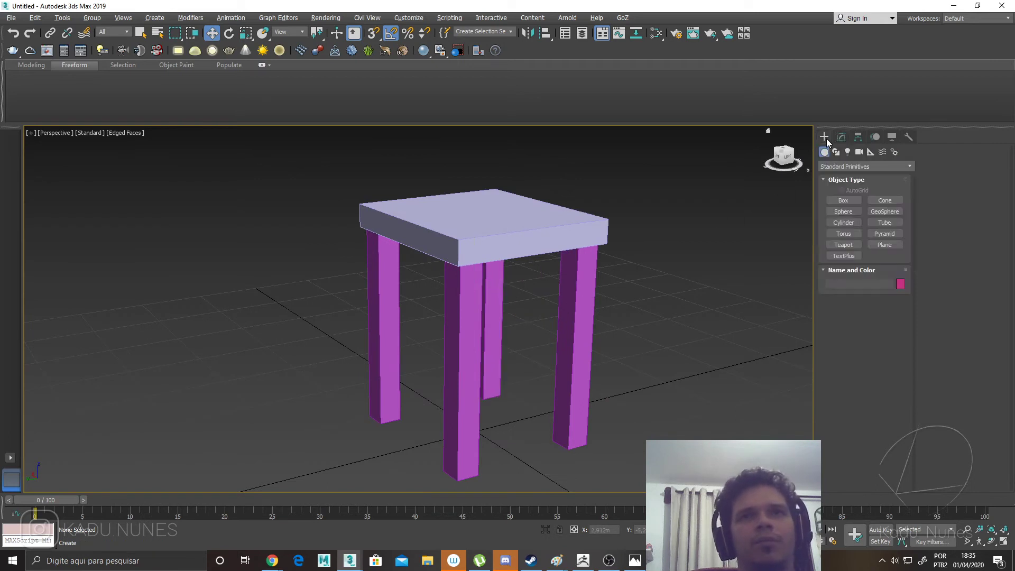
click(841, 201)
scroll(592, 344, up, 5)
scroll(589, 331, down, 8)
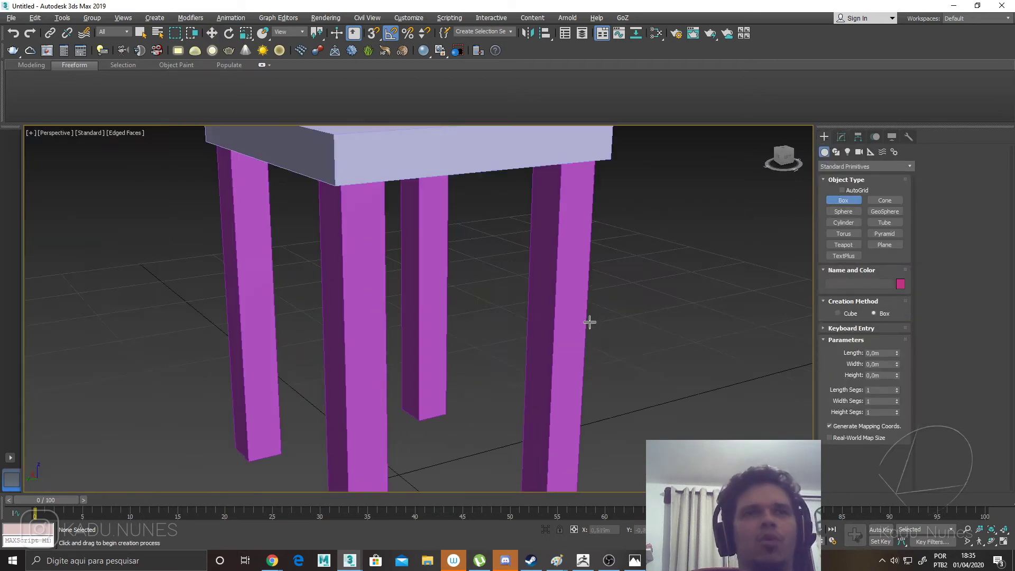
alt+middle_drag(572, 318, 543, 291)
scroll(580, 271, up, 3)
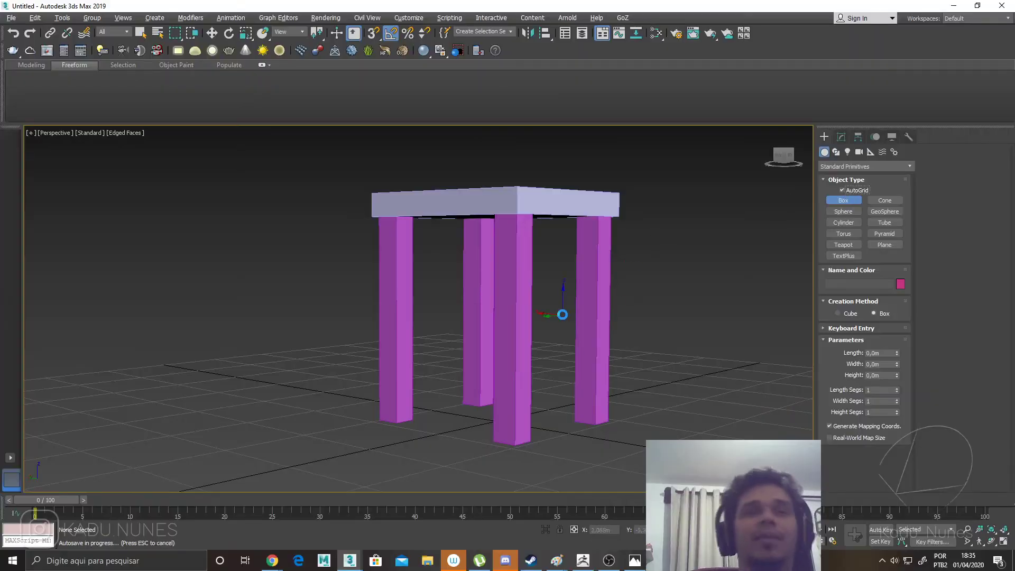
Try a test box of about 0.255 × 0.255 × 0.244 m on top of the seat, and delete it.
alt+middle_drag(562, 312, 555, 354)
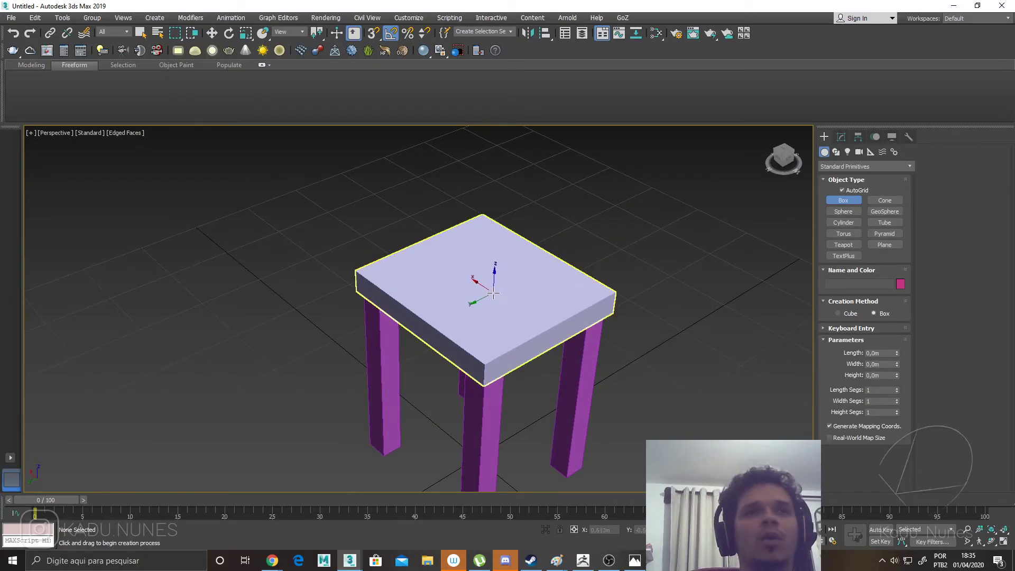
drag(470, 265, 550, 281)
click(520, 229)
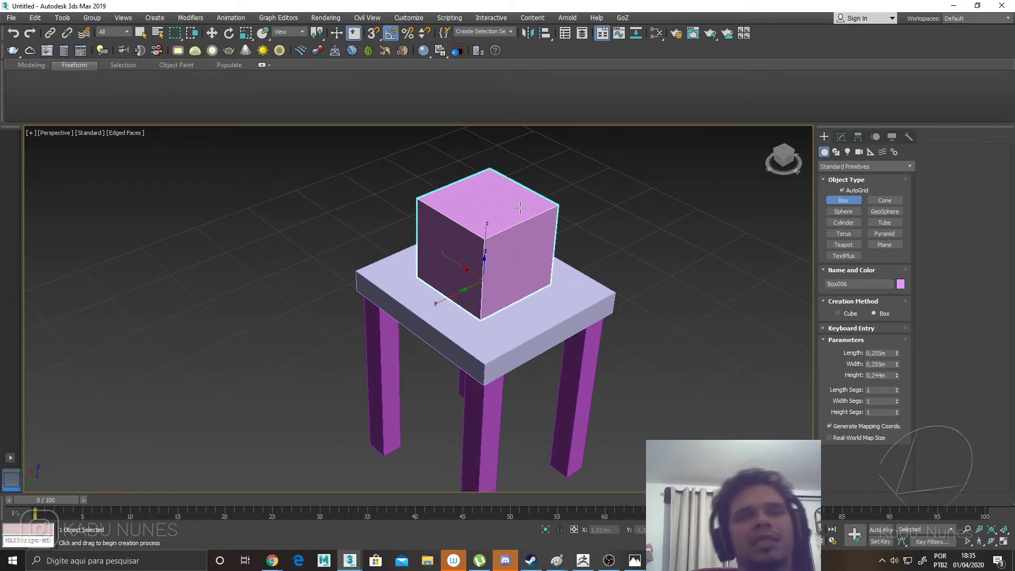
key(Delete)
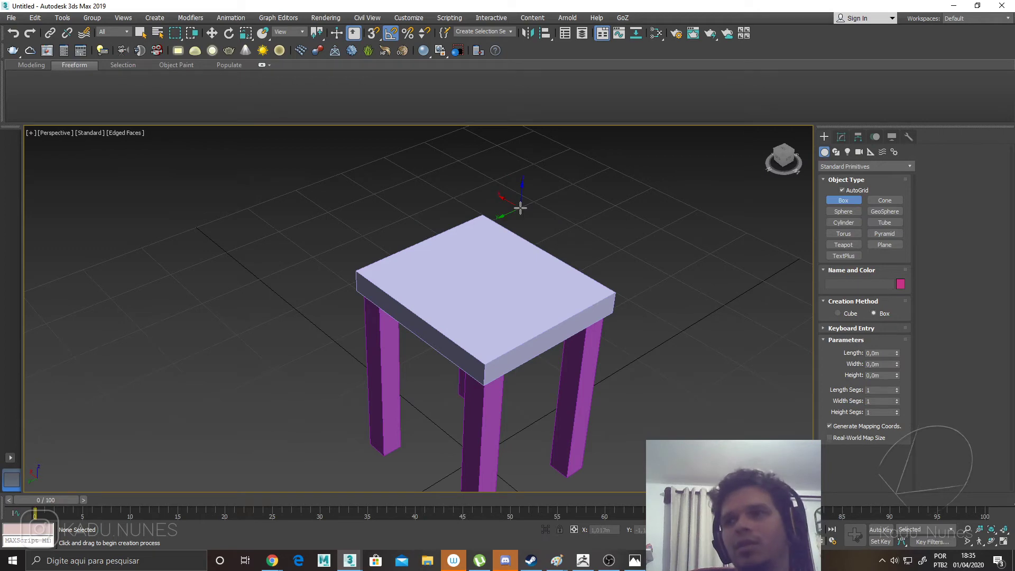
Create a rail box between two legs just under the seat, about 0.025 m long, 0.045 m wide and 0.305 m high.
alt+middle_drag(567, 236, 545, 191)
scroll(546, 191, up, 6)
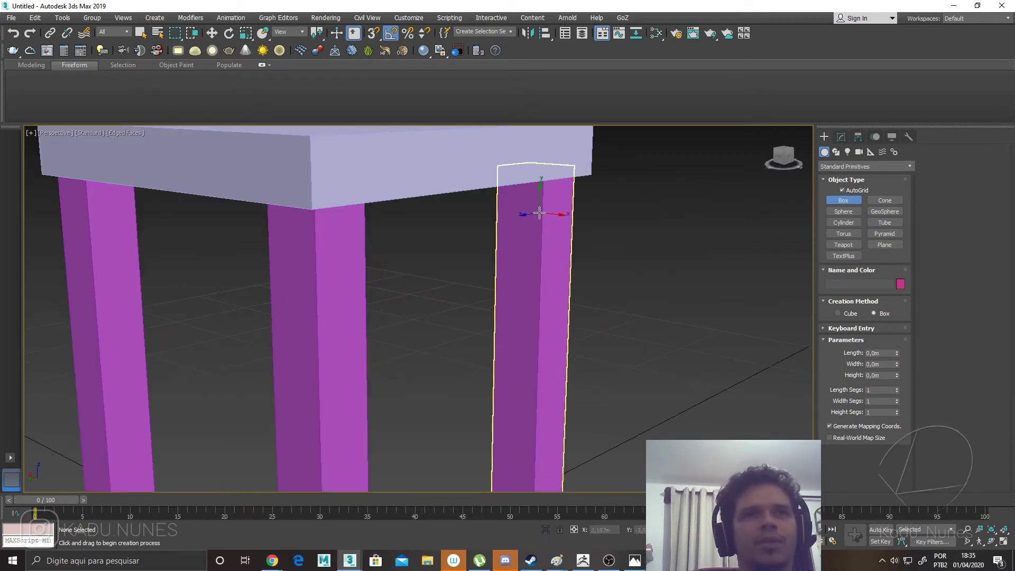
alt+middle_drag(513, 188, 554, 203)
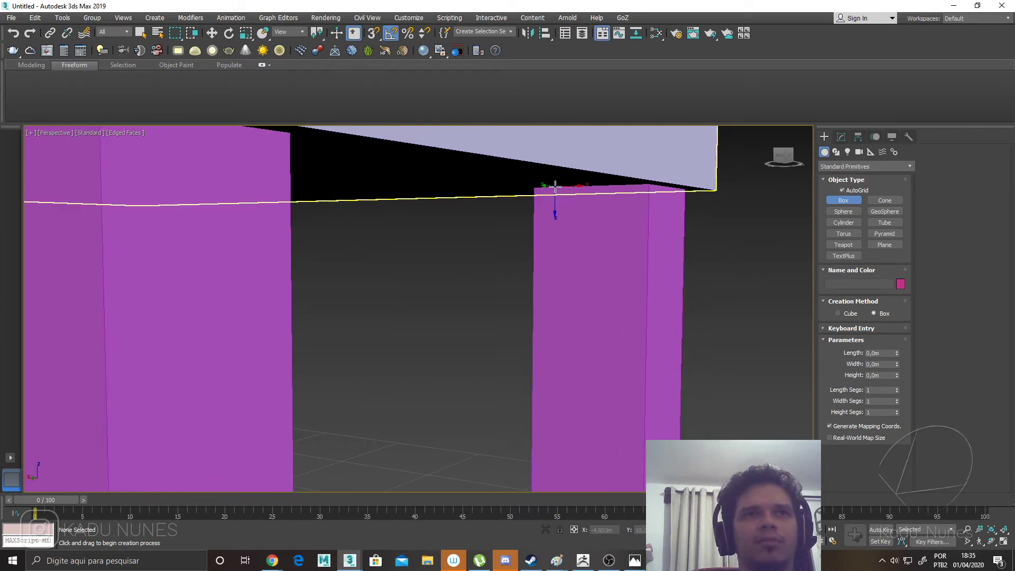
drag(555, 188, 631, 231)
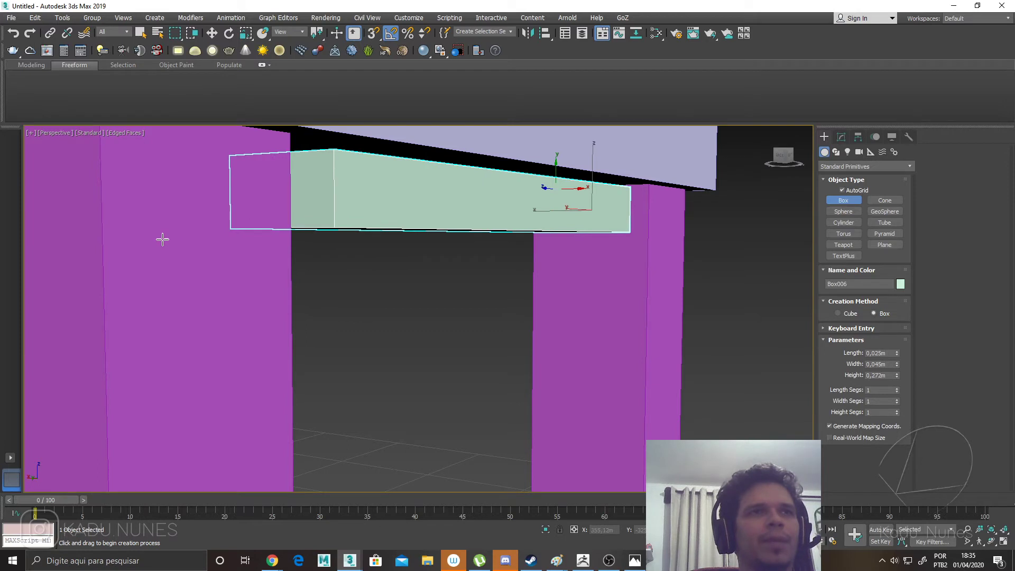
click(105, 238)
scroll(304, 245, down, 3)
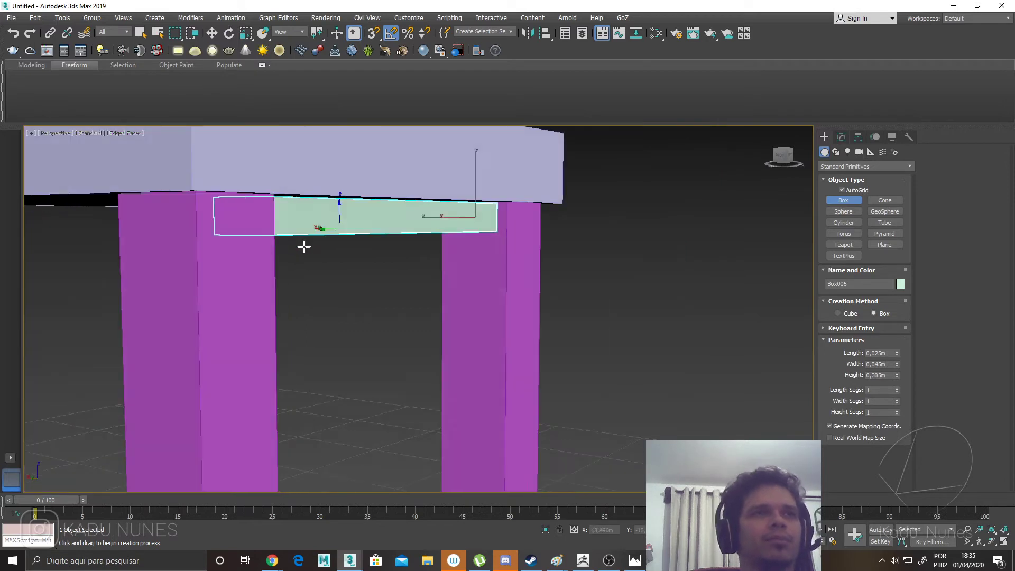
Increase the rail box's length parameter and shift the rail slightly between the two legs.
alt+middle_drag(303, 245, 251, 242)
drag(897, 353, 897, 311)
alt+middle_drag(612, 288, 669, 297)
key(w)
drag(440, 225, 451, 227)
click(653, 256)
Clone the rail as one instance along X to the opposite pair of legs, working in the top view.
scroll(599, 262, down, 5)
alt+middle_drag(599, 262, 590, 287)
click(510, 245)
alt+middle_drag(465, 273, 530, 262)
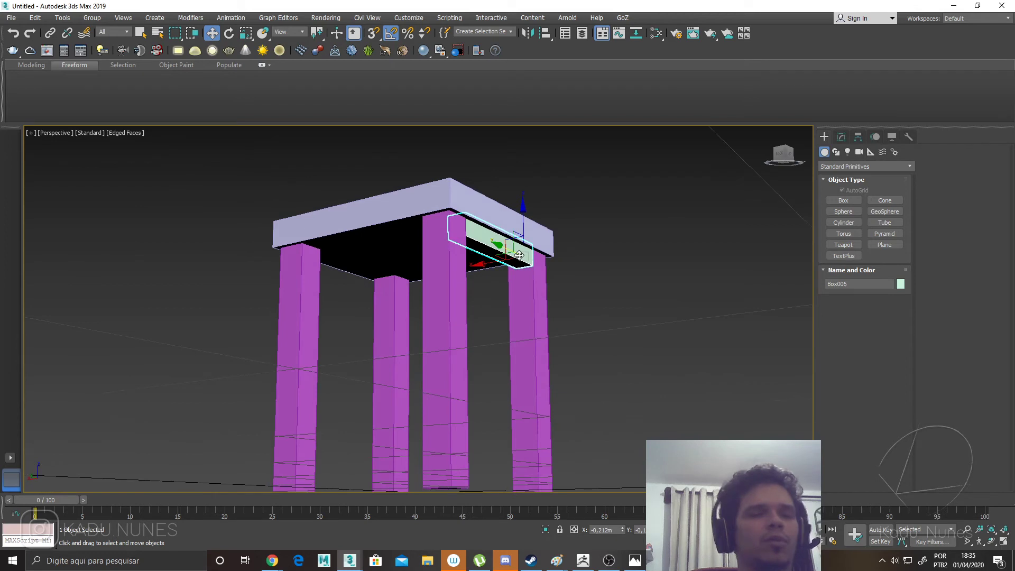
key(t)
middle_drag(518, 306, 424, 361)
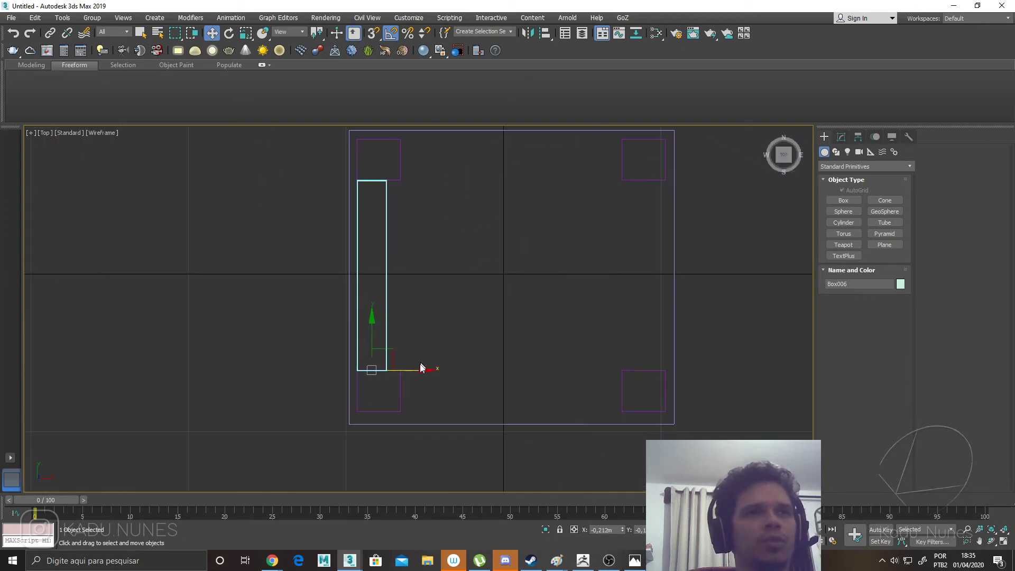
mouse_move(415, 370)
shift+mouse_down()
mouse_move(665, 356)
mouse_move(692, 364)
mouse_move(692, 354)
shift+mouse_up()
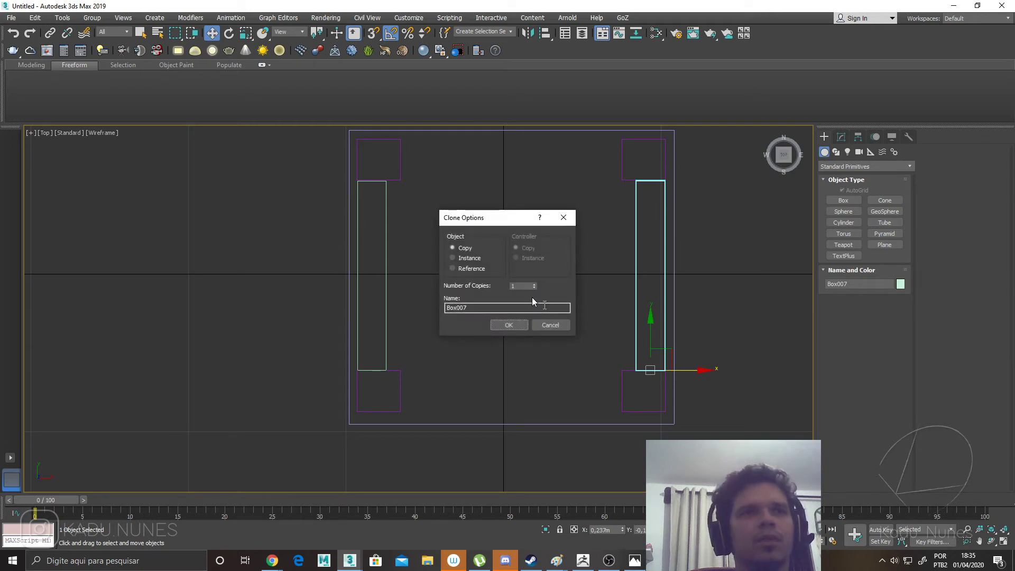
click(503, 328)
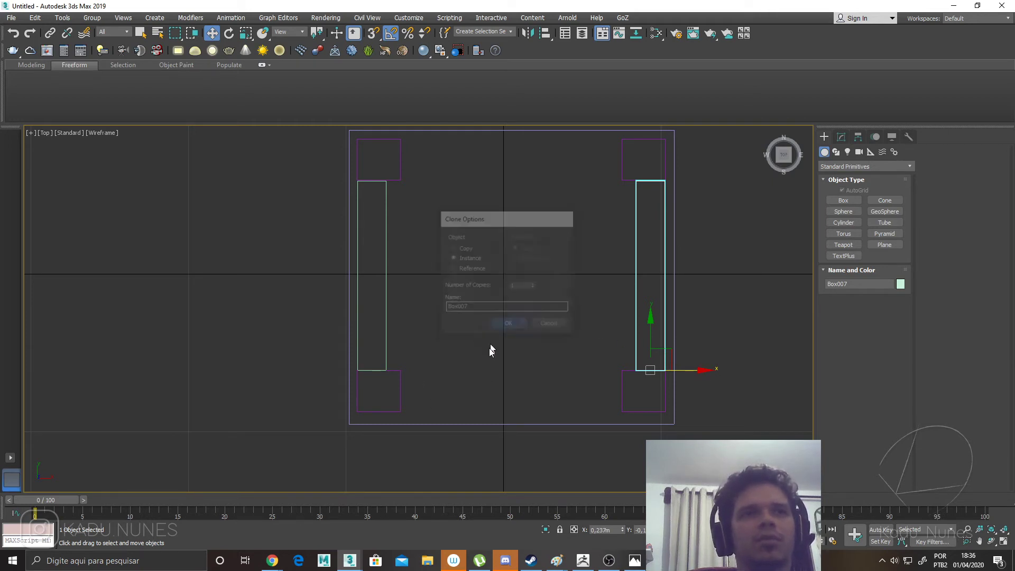
Select the two opposite rails under the seat together and show them in the top view.
click(384, 294)
ctrl+click(637, 289)
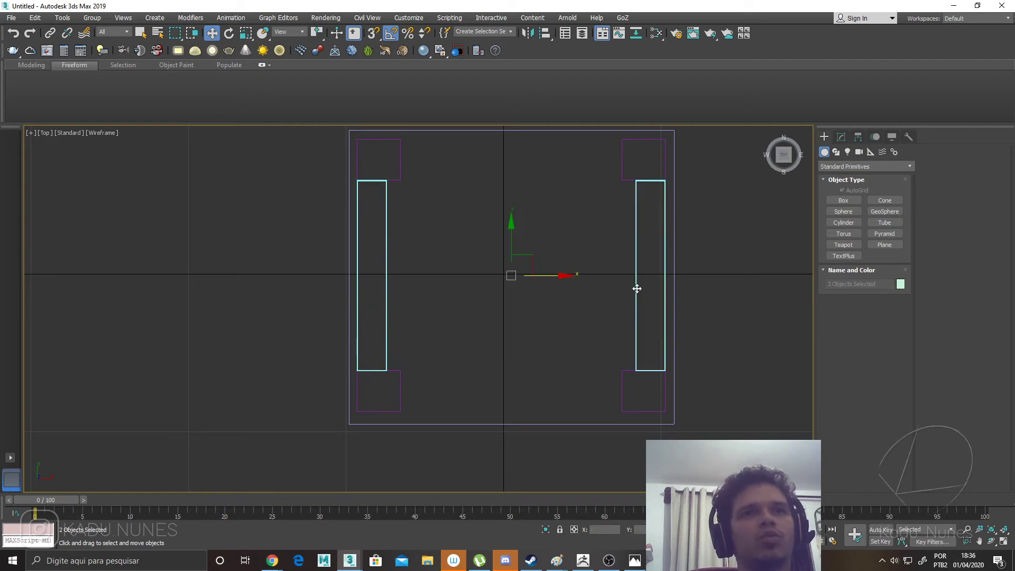
key(p)
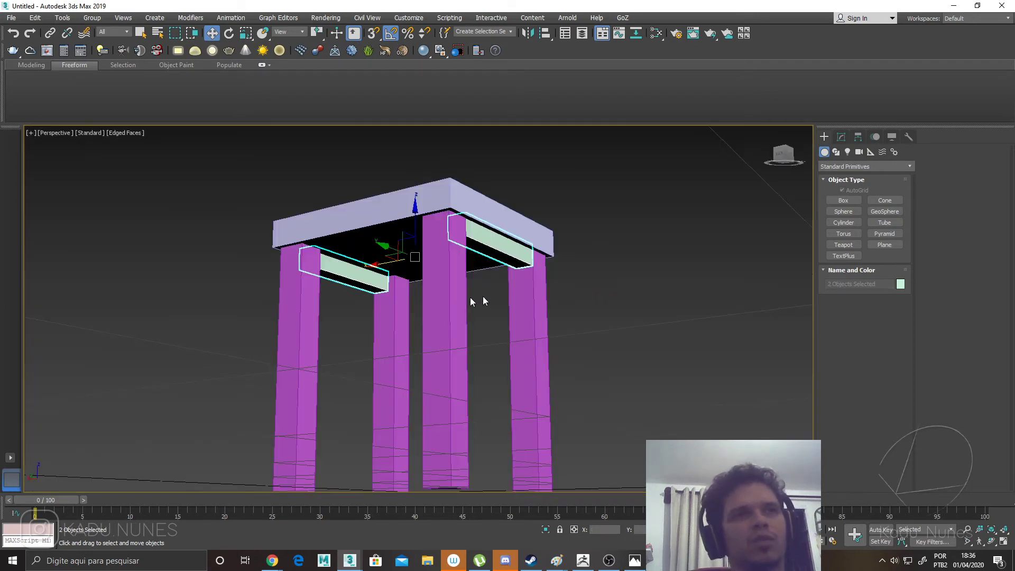
click(344, 286)
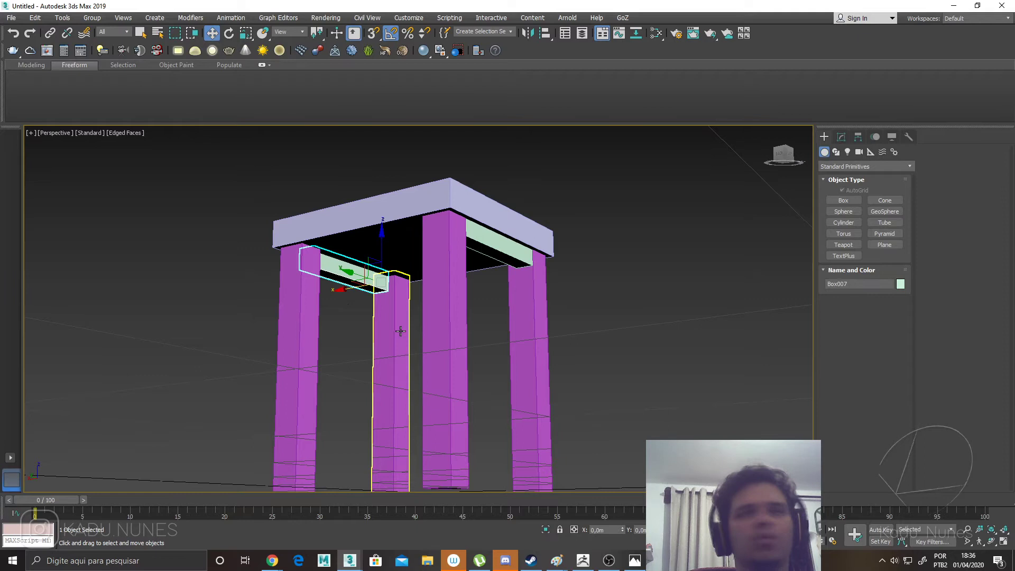
ctrl+click(492, 241)
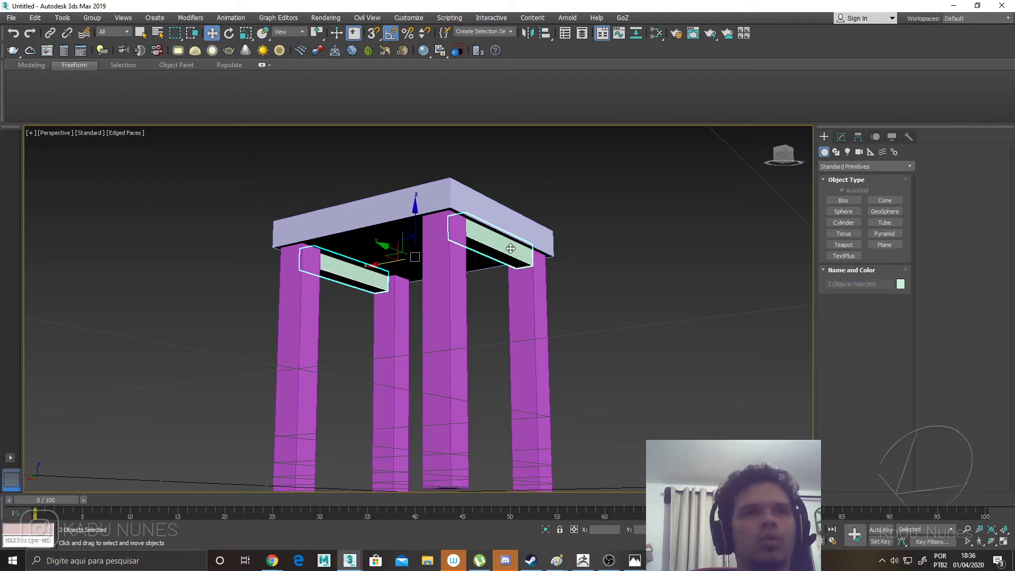
key(t)
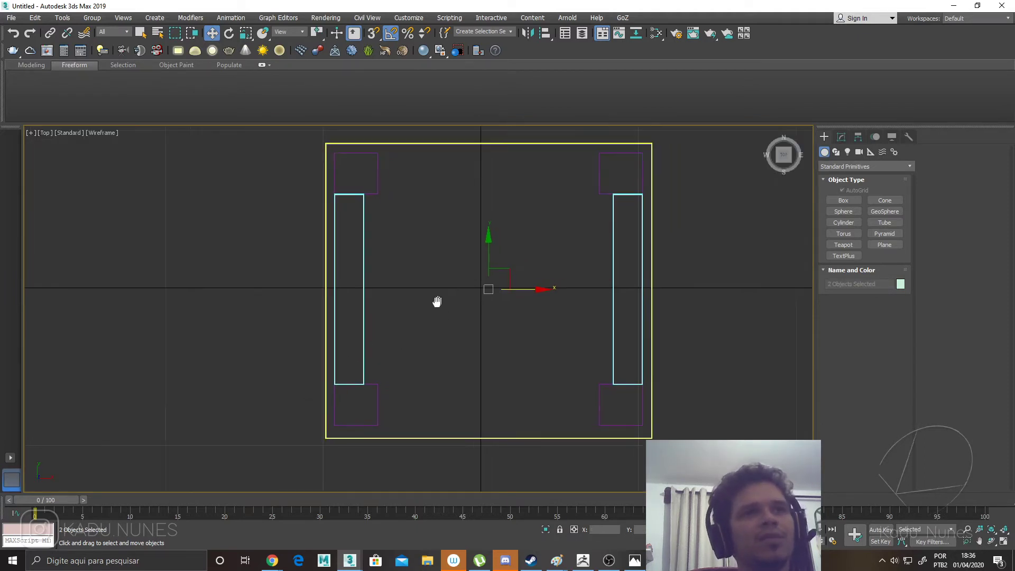
Try cloning both rails as instances rotated 90° and shifting one clone inward toward the seat edge, and undo all of it.
key(e)
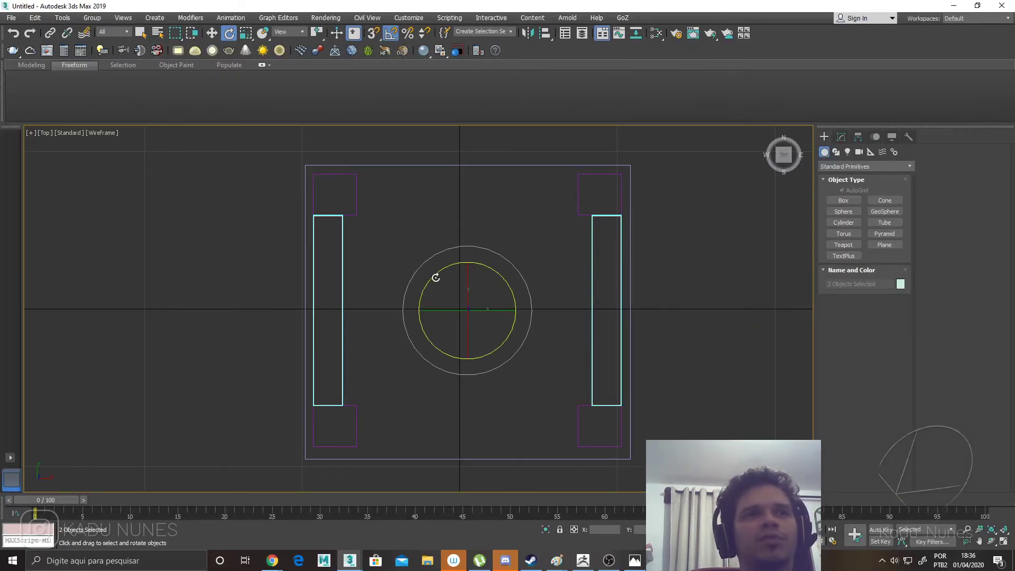
drag(435, 275, 388, 298)
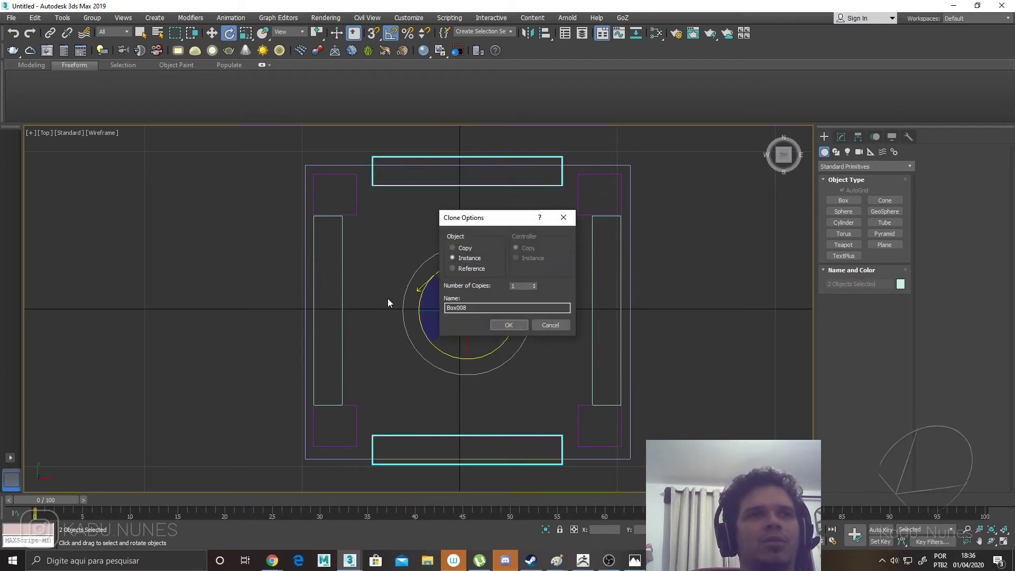
click(508, 325)
click(377, 157)
key(w)
drag(562, 144, 549, 160)
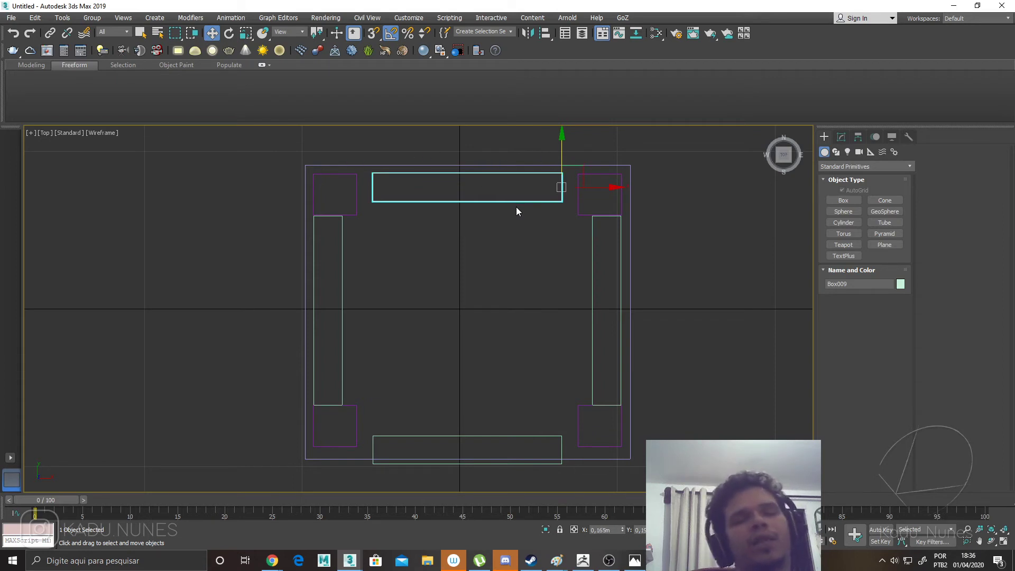
key(ctrl+z)
key(ctrl+z)
key(ctrl+z)
Clone the two selected rails as independent copies rotated 90° to the two open sides of the stool.
key(e)
shift+drag(500, 274, 464, 249)
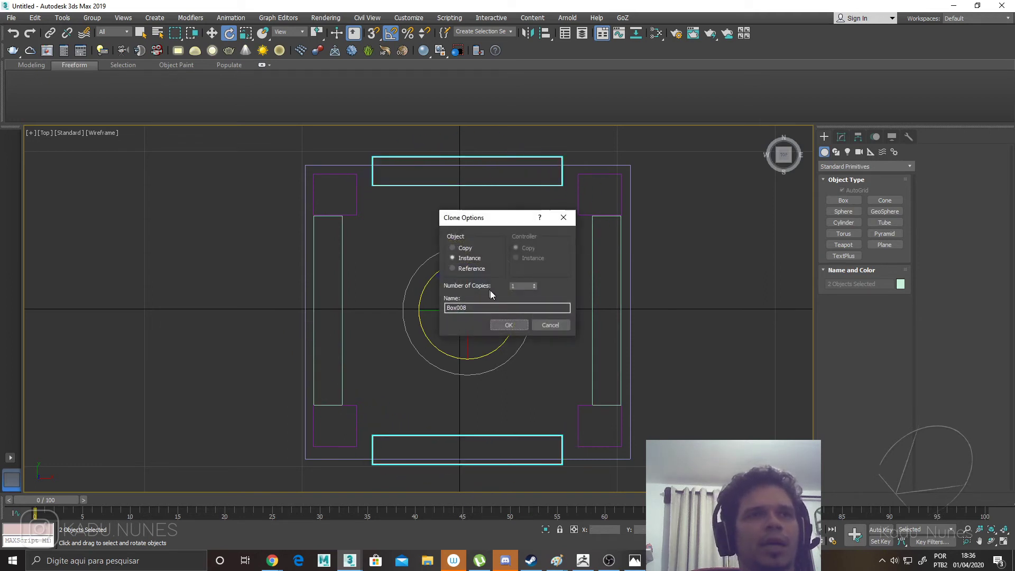
click(510, 324)
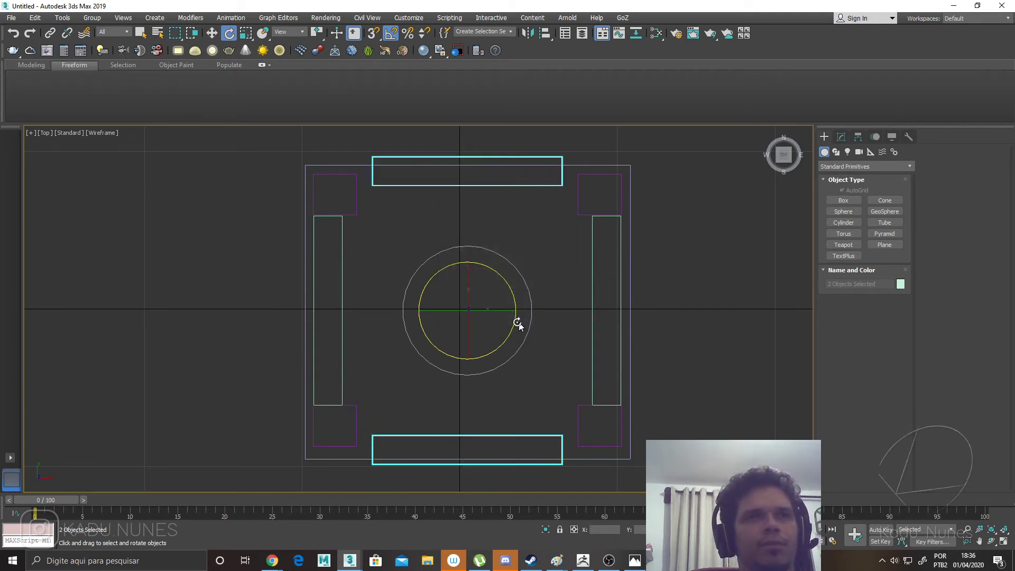
Set the two new rails to 0.042 m width and 0.355 m height, and shift the pair to fit between the legs.
click(841, 137)
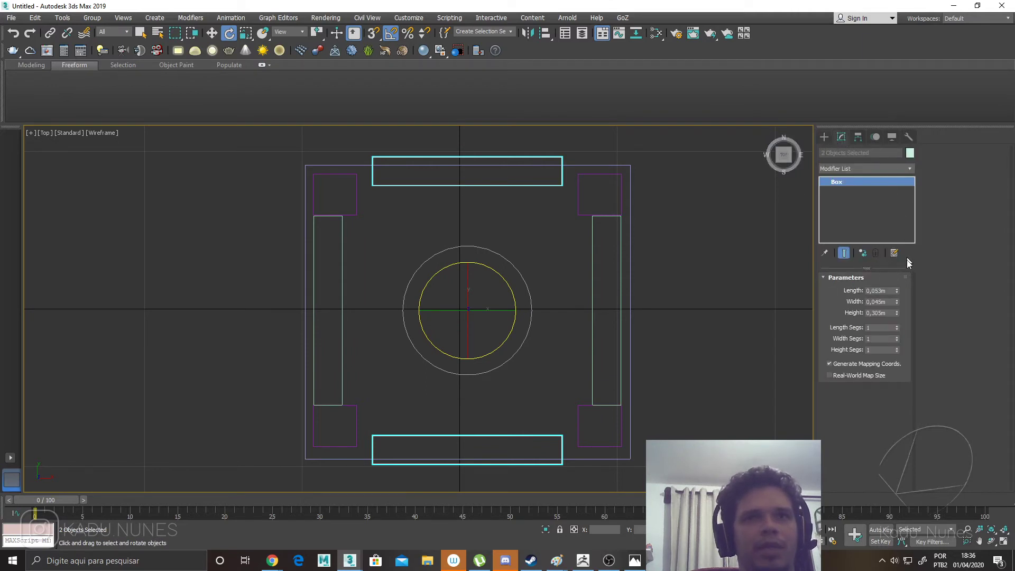
drag(898, 302, 883, 279)
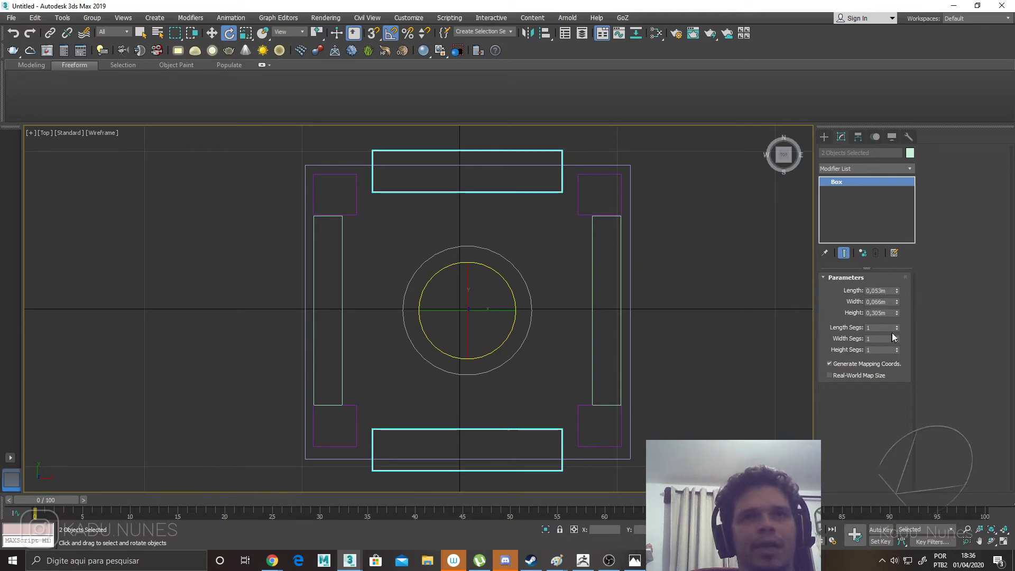
drag(896, 313, 898, 305)
key(w)
drag(511, 310, 526, 310)
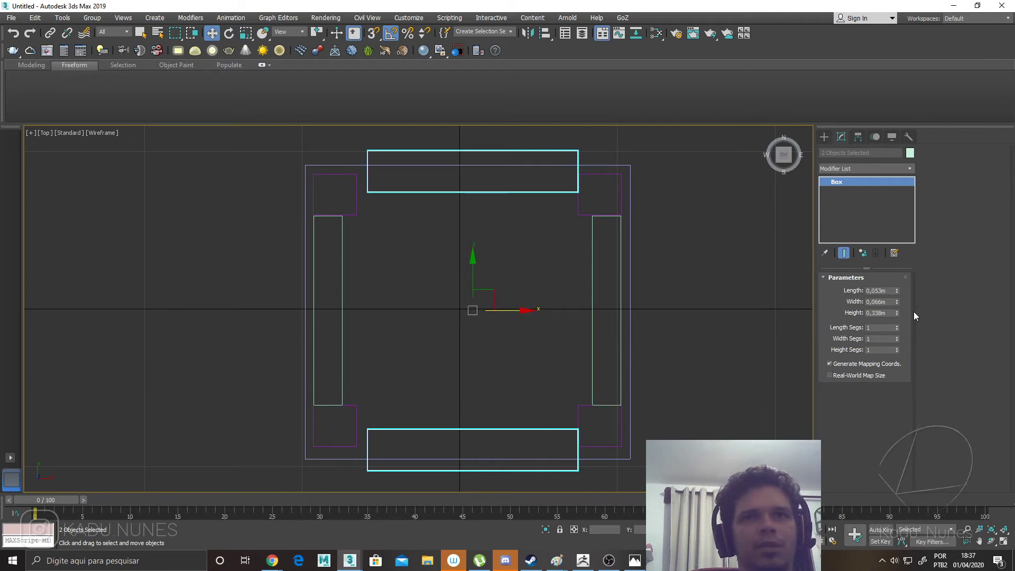
drag(897, 313, 784, 370)
drag(468, 284, 464, 266)
Move the new rail lying outside the seat inward along Y until it lines up between its two legs.
click(424, 136)
click(426, 141)
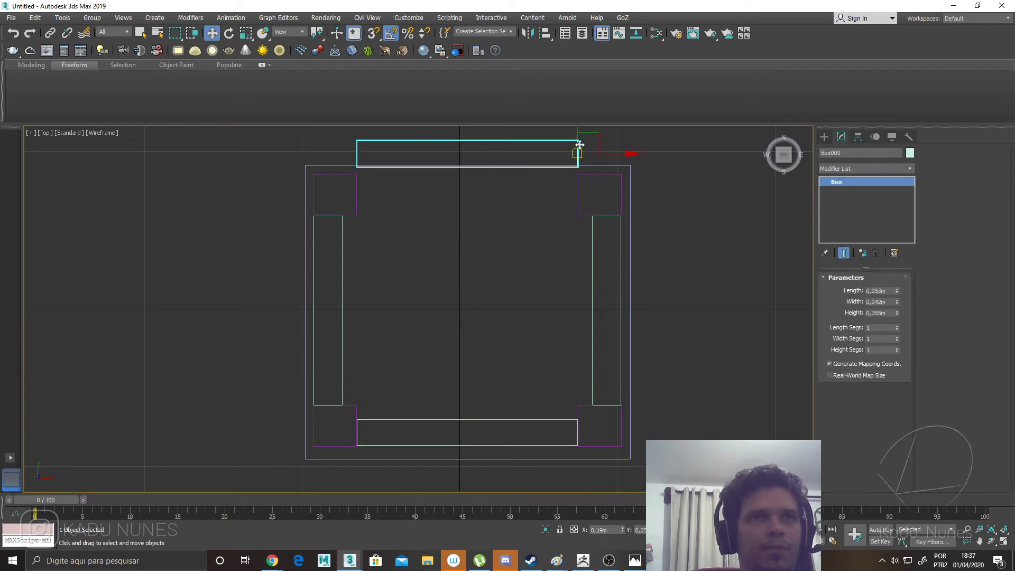
drag(577, 131, 574, 166)
click(560, 368)
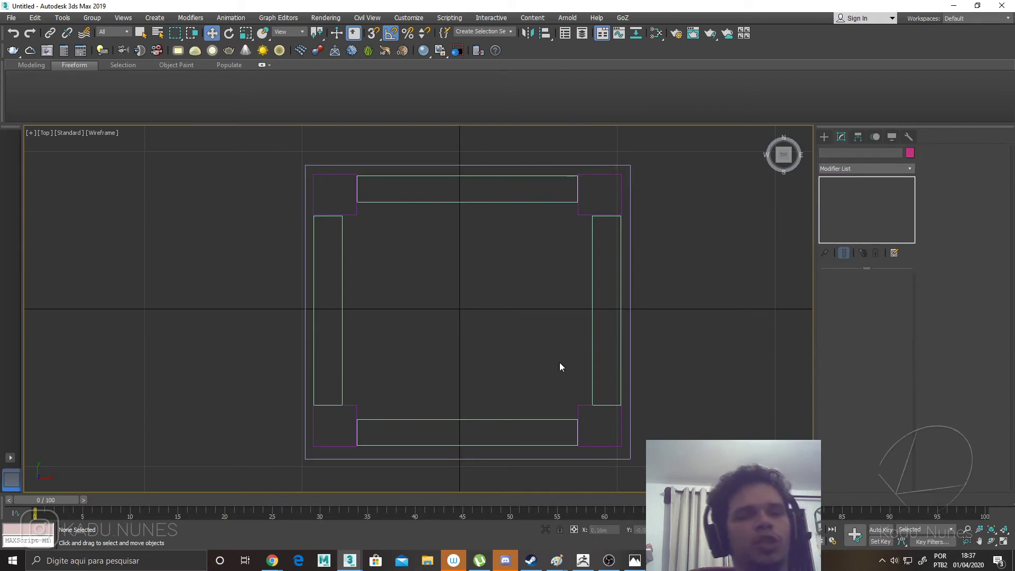
Select all parts of the stool in the perspective view and give them one orange-brown object color.
key(p)
alt+middle_drag(535, 352, 602, 292)
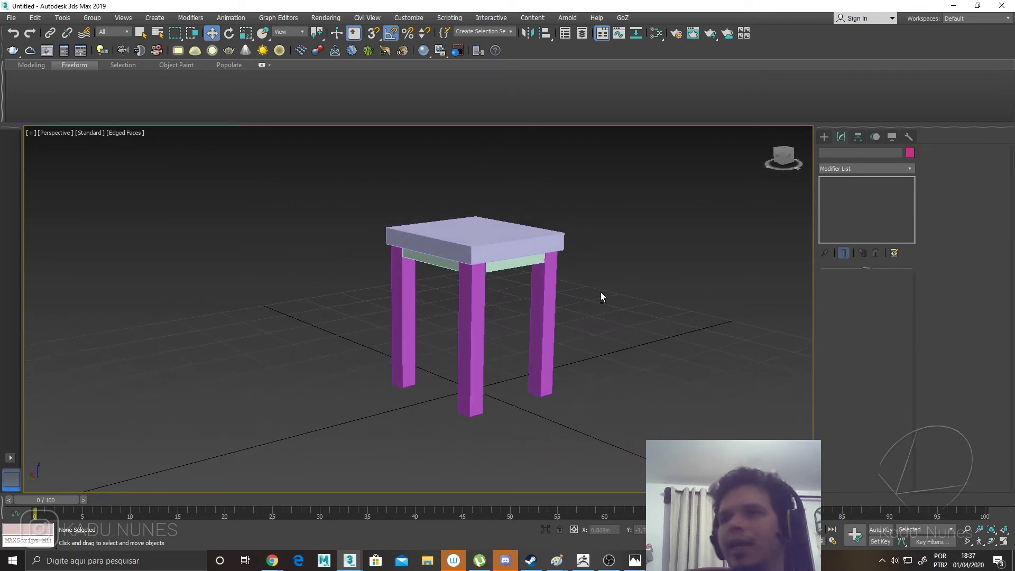
alt+middle_drag(600, 294, 553, 328)
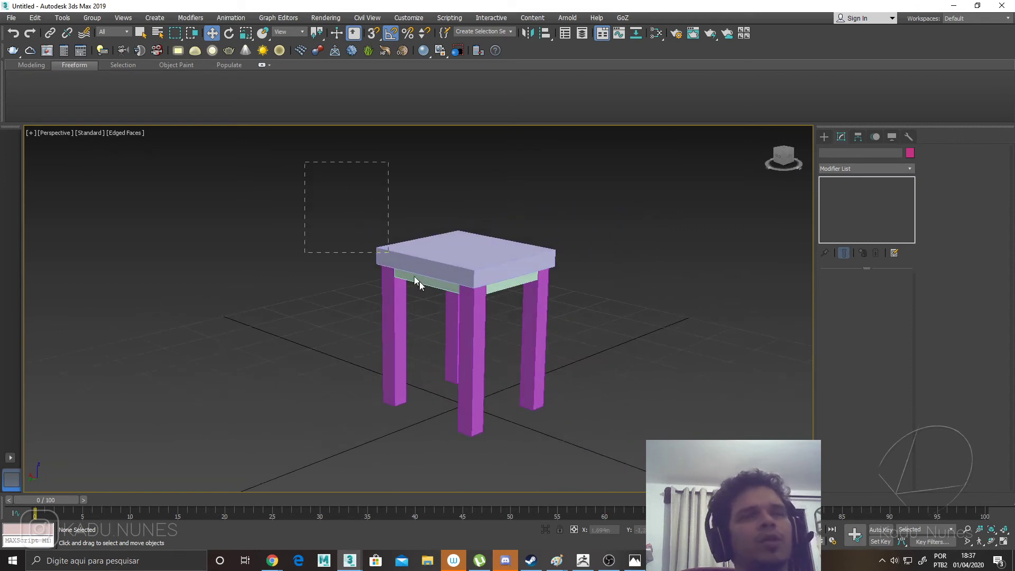
drag(576, 417, 620, 443)
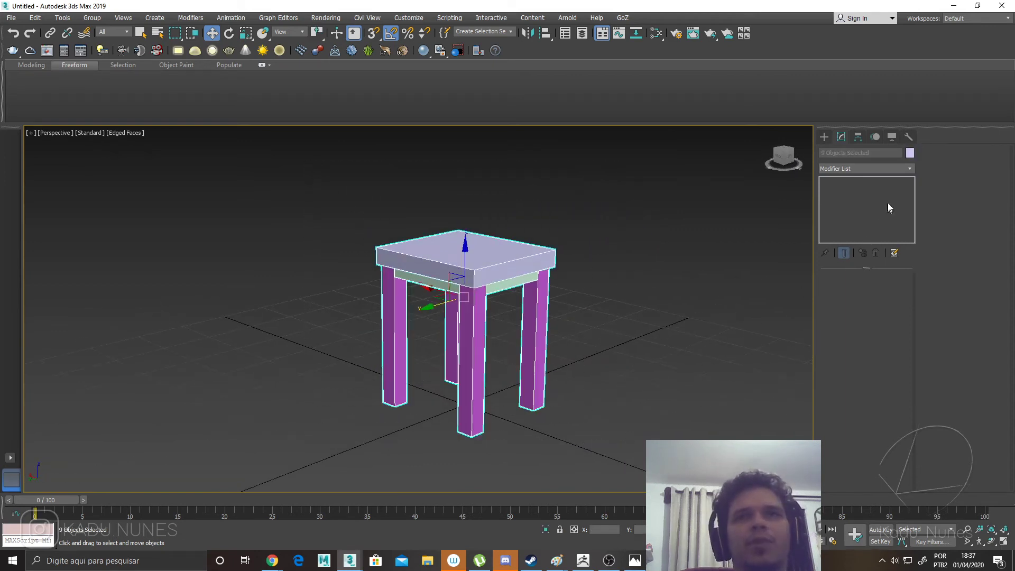
click(911, 152)
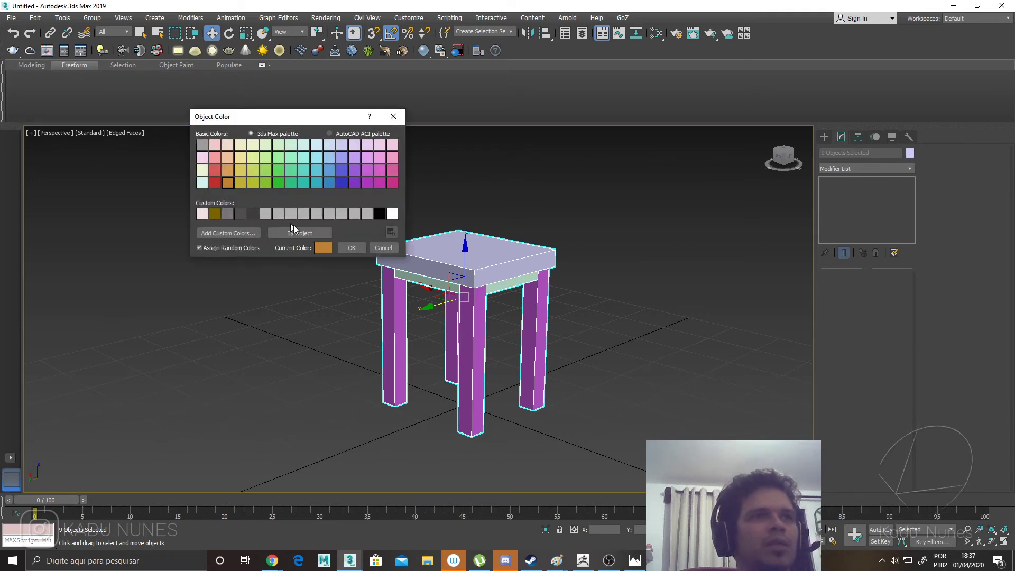
click(352, 248)
click(306, 295)
Examine the finished stool from several angles with edged faces off and on.
key(F4)
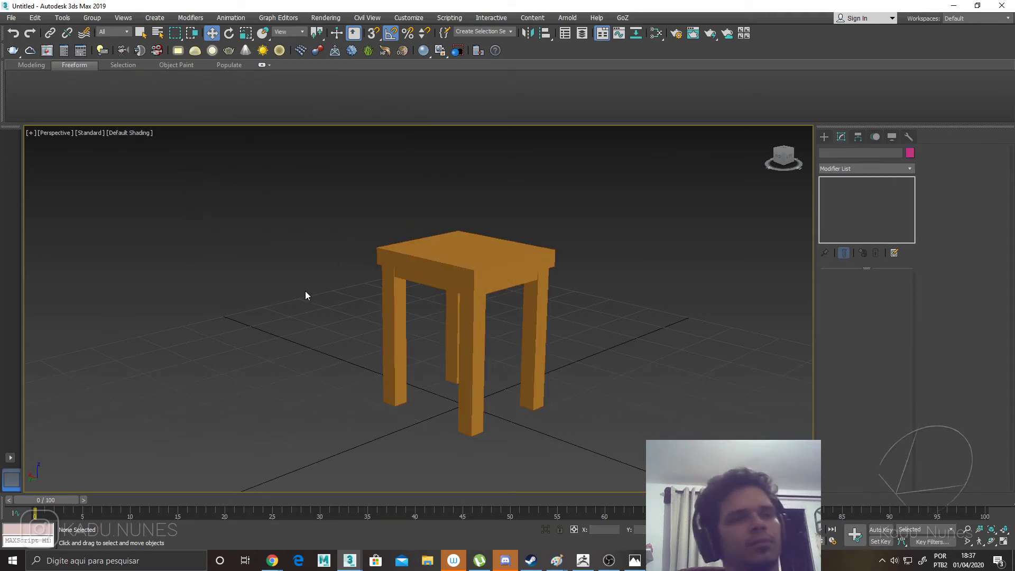
mouse_move(299, 294)
alt+middle_down()
mouse_move(278, 287)
mouse_move(356, 295)
mouse_move(286, 298)
alt+middle_up()
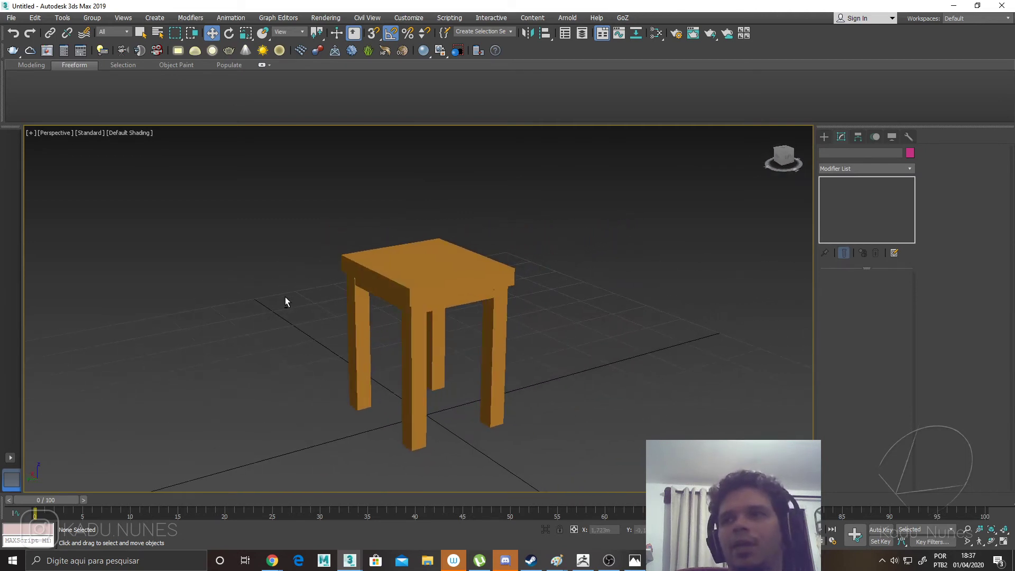
key(F4)
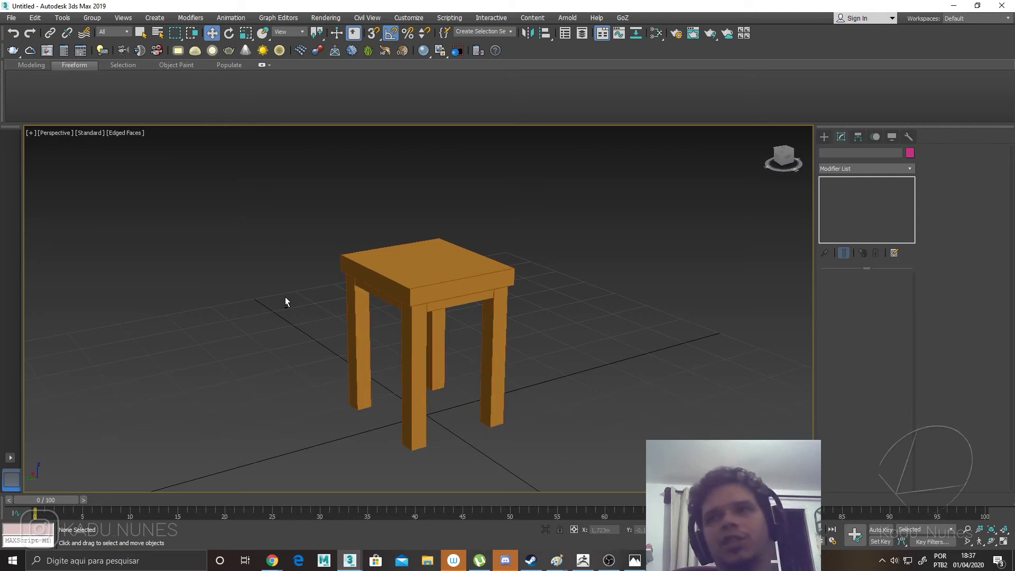
alt+middle_drag(281, 301, 293, 306)
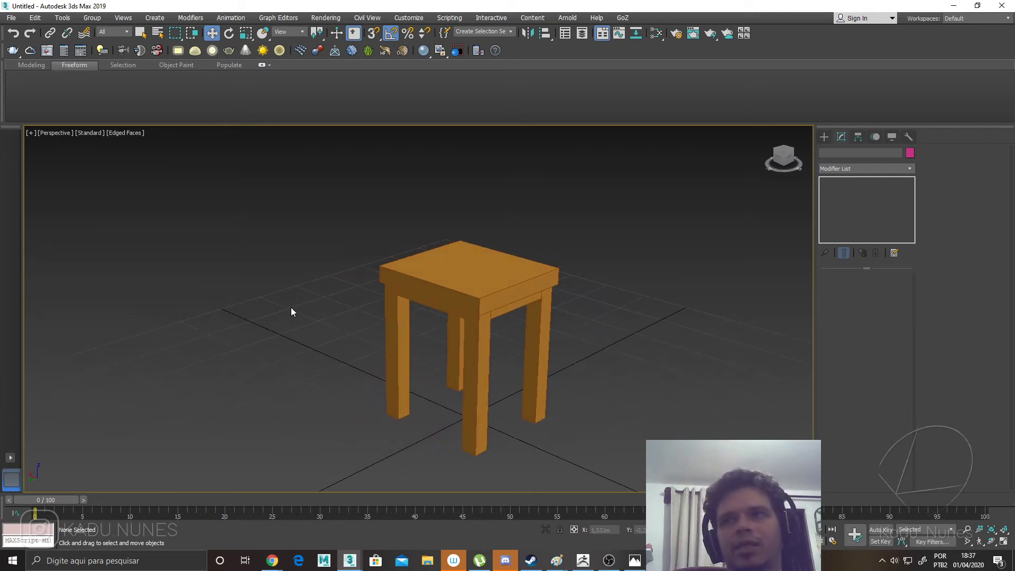
alt+middle_drag(448, 333, 406, 355)
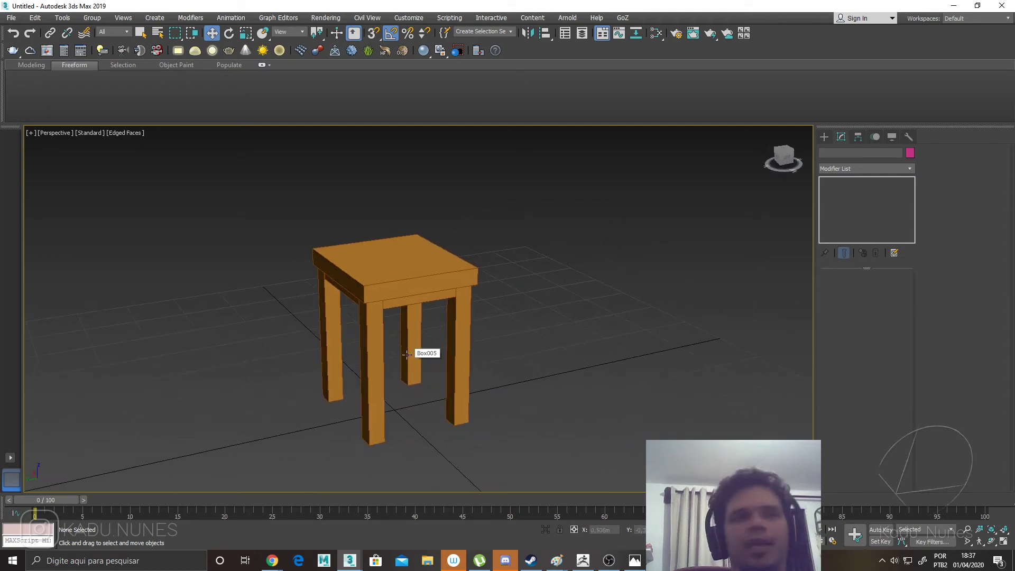
Clone the seat straight up along Z as one instance, well above the stool.
click(420, 281)
alt+middle_drag(419, 281, 455, 313)
shift+drag(455, 313, 450, 250)
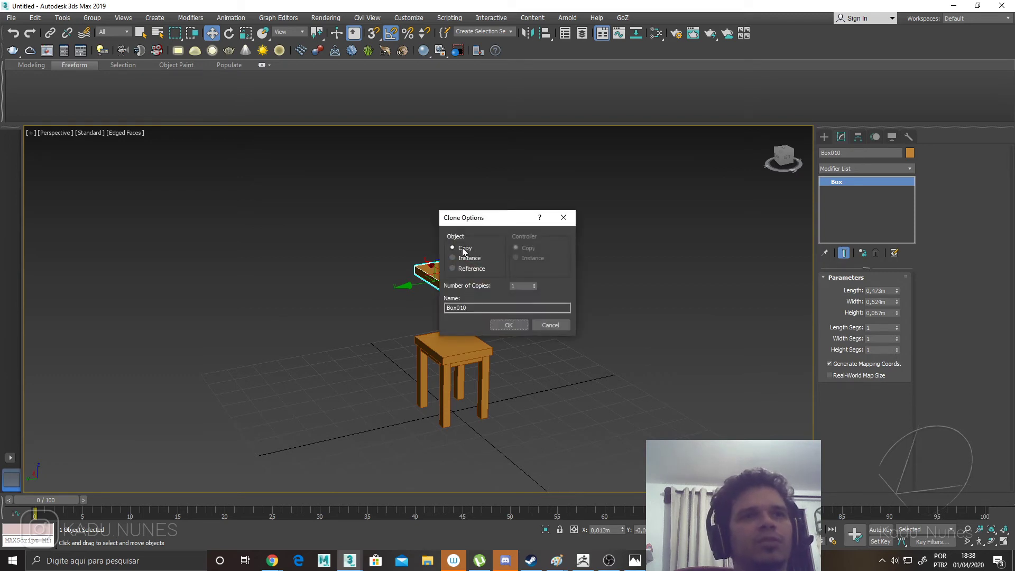
click(467, 259)
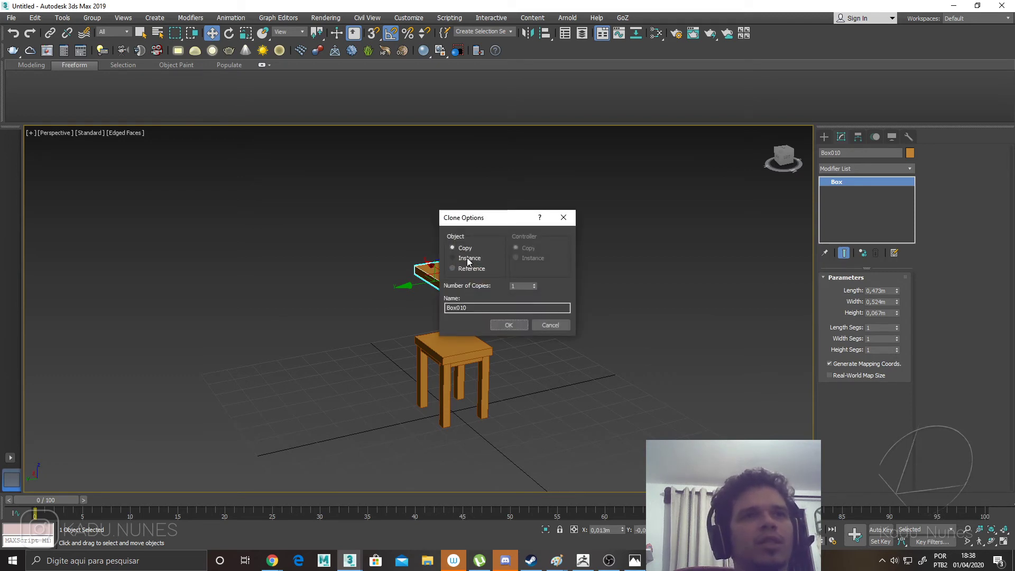
click(508, 325)
Increase the height parameter of the instanced legs until they reach the upper seat.
click(483, 383)
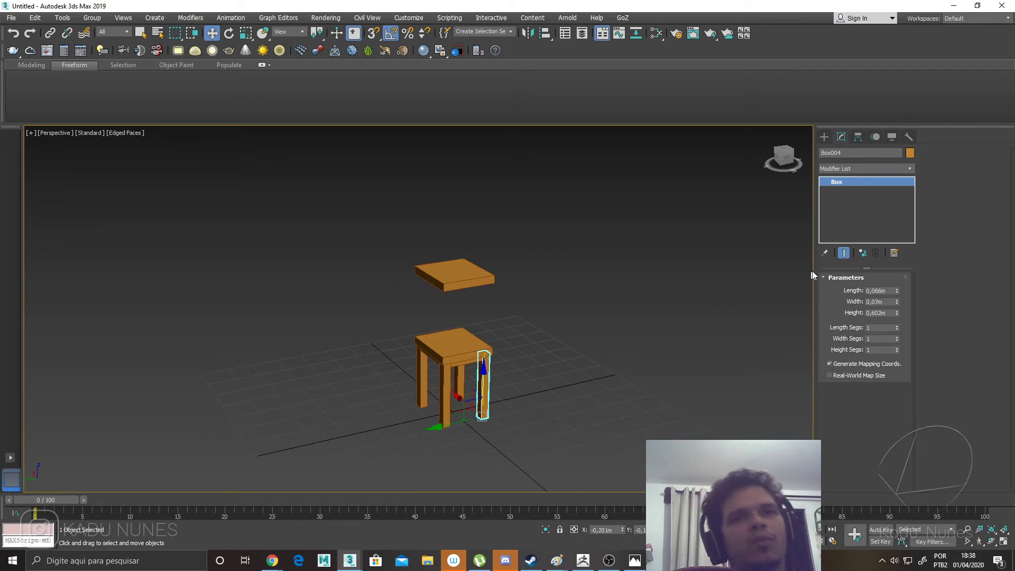
drag(895, 312, 881, 255)
scroll(532, 352, up, 2)
click(528, 351)
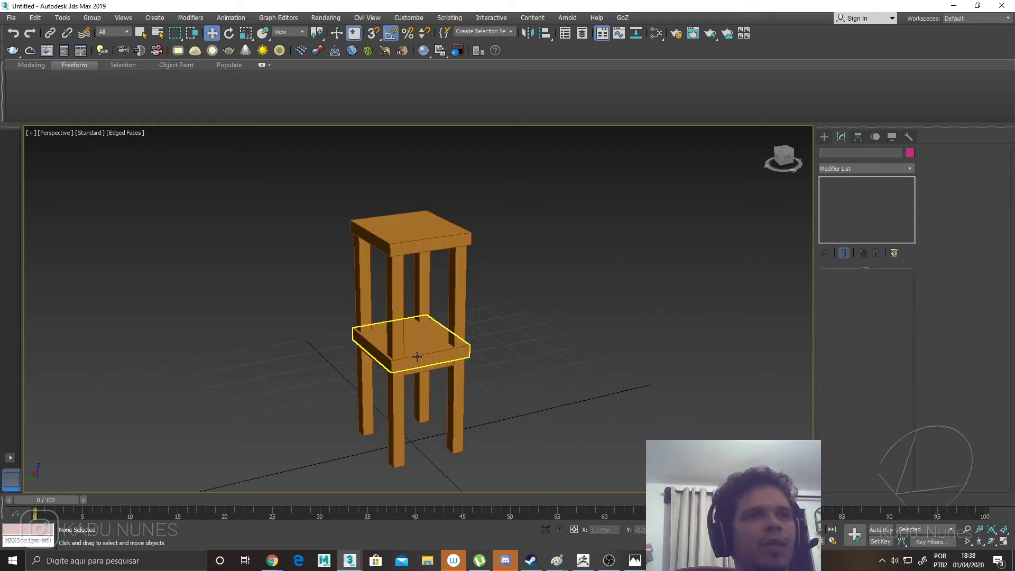
Select the four rails under the lower seat and clone them up along Z as instances, directly beneath the upper seat.
click(420, 372)
click(424, 369)
alt+middle_drag(425, 369, 447, 345)
ctrl+click(367, 366)
alt+middle_drag(329, 371, 441, 375)
ctrl+click(353, 368)
alt+middle_drag(336, 377, 407, 379)
ctrl+click(359, 372)
shift+drag(383, 336, 384, 217)
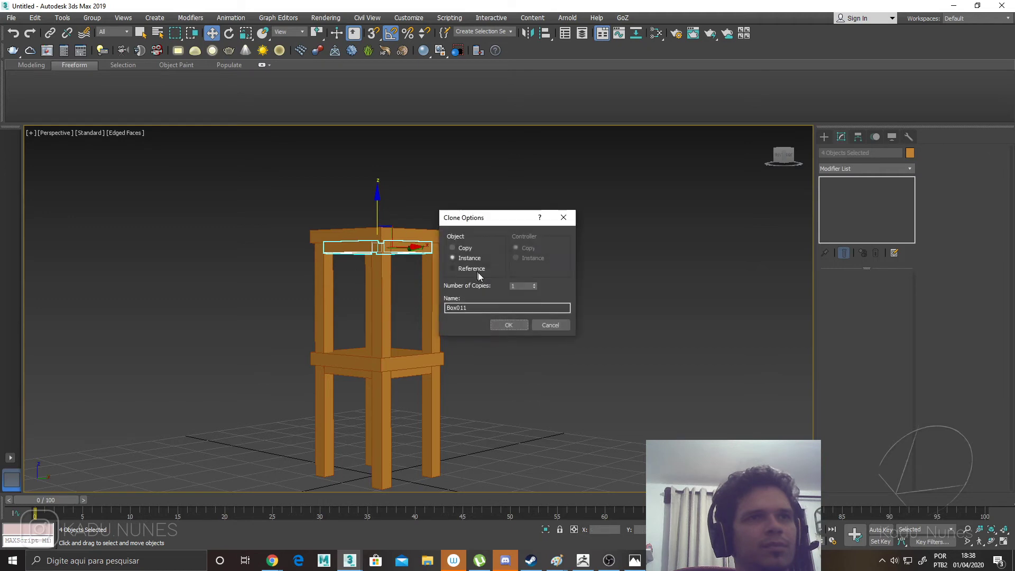
click(497, 323)
click(489, 321)
Try cloning the whole two-tier structure once along X as an instance beside the original, and undo the clone.
mouse_move(487, 320)
alt+middle_down()
mouse_move(370, 349)
mouse_move(472, 333)
mouse_move(417, 333)
alt+middle_up()
drag(297, 177, 475, 428)
mouse_move(343, 274)
shift+mouse_down()
mouse_move(423, 276)
mouse_move(413, 277)
shift+mouse_up()
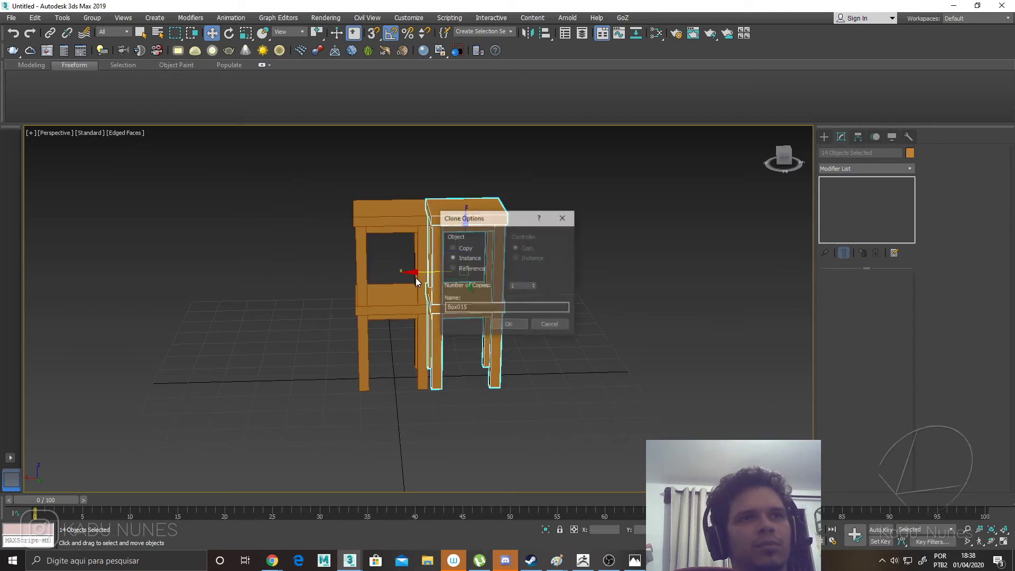
click(522, 328)
click(537, 368)
mouse_move(538, 368)
alt+middle_down()
mouse_move(500, 366)
mouse_move(526, 365)
alt+middle_up()
key(ctrl+z)
key(ctrl+z)
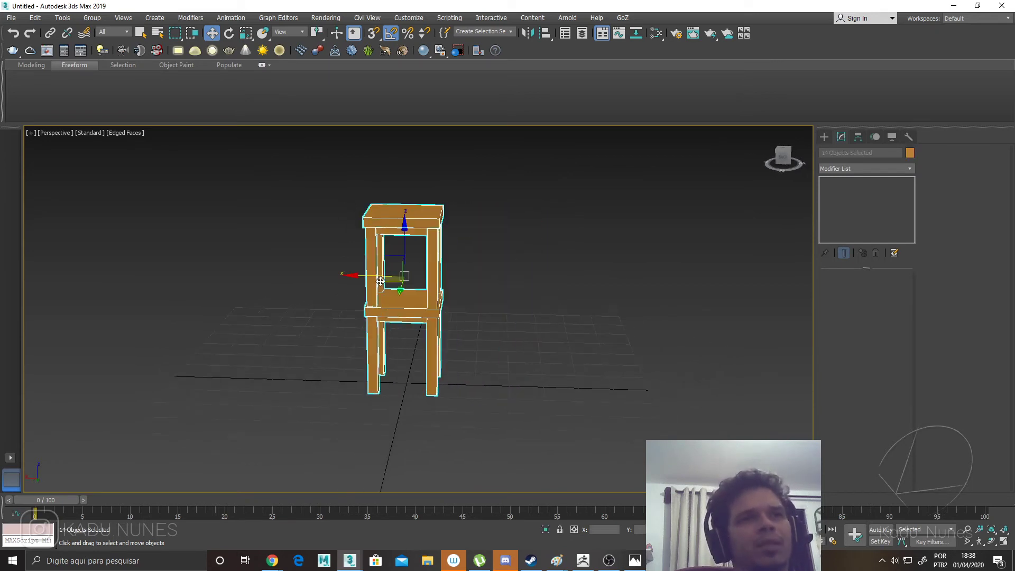
Clone the whole two-tier structure along X as 5 instances to form a continuous row of side-by-side units.
mouse_move(369, 279)
shift+mouse_down()
mouse_move(447, 288)
mouse_move(436, 288)
shift+mouse_up()
click(474, 263)
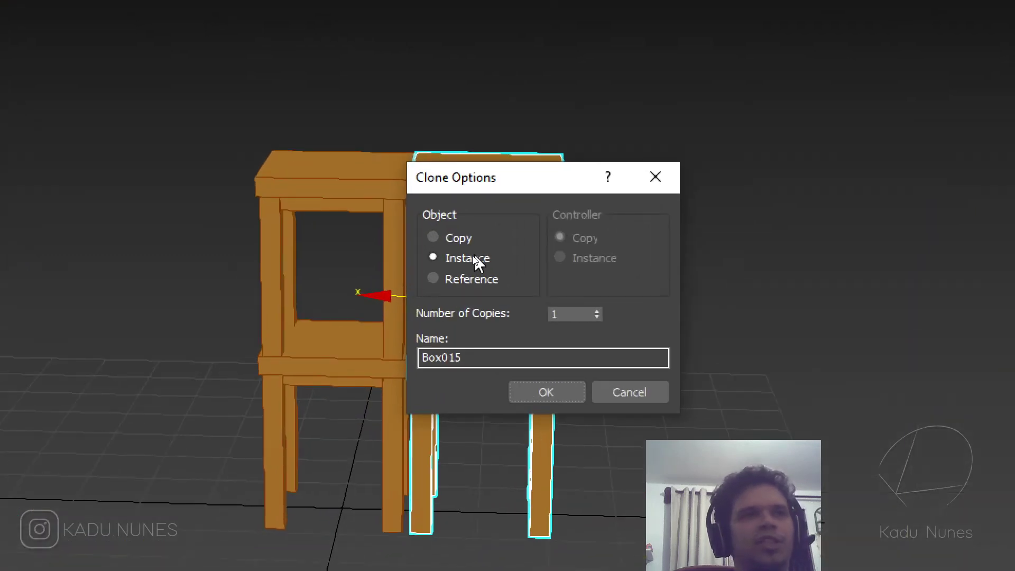
click(597, 311)
click(597, 312)
click(597, 312)
click(597, 312)
click(597, 311)
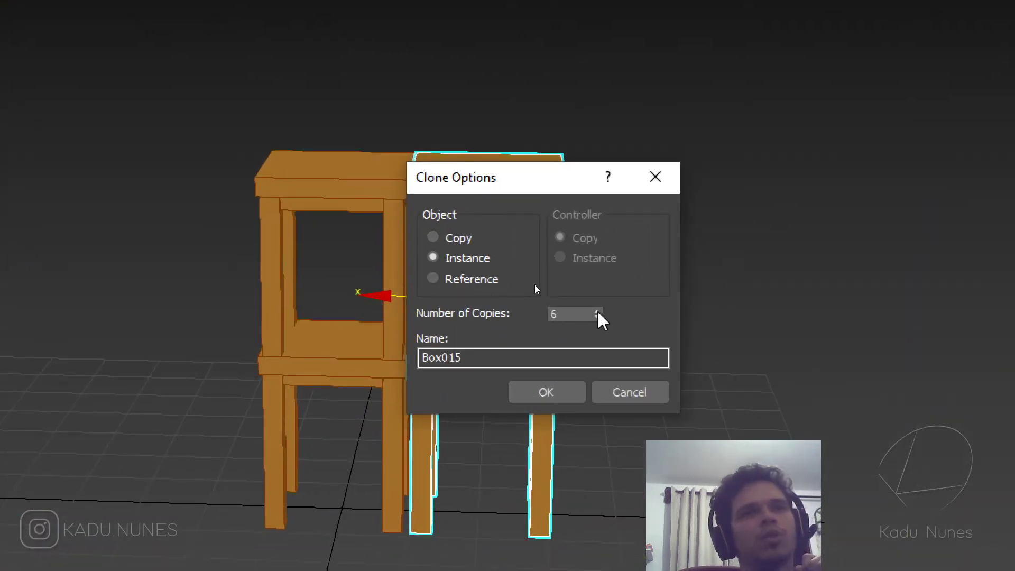
click(598, 317)
click(550, 393)
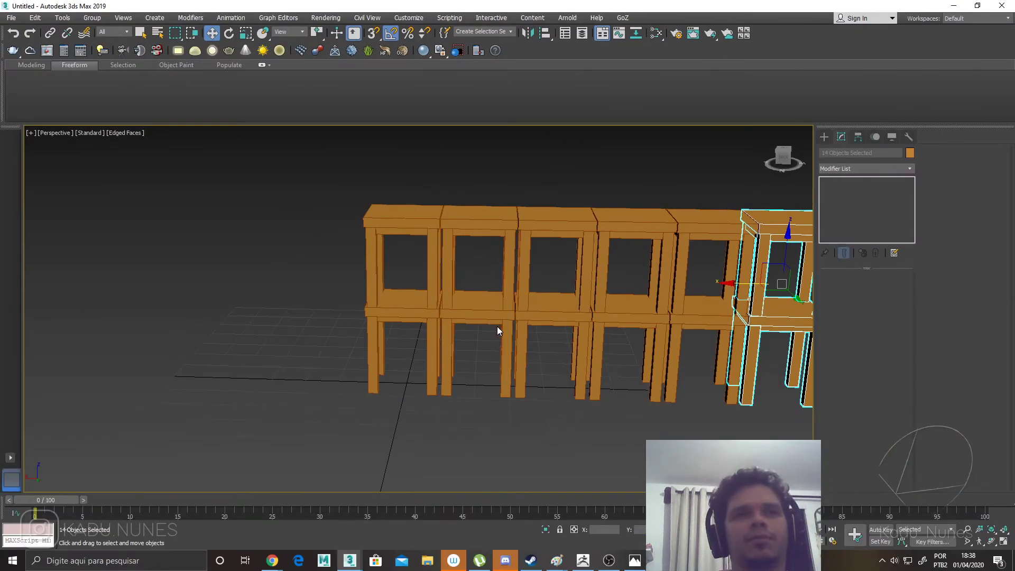
click(332, 325)
mouse_move(286, 323)
middle_down()
mouse_move(189, 315)
mouse_move(238, 310)
mouse_move(222, 317)
mouse_move(283, 332)
middle_up()
scroll(189, 315, down, 3)
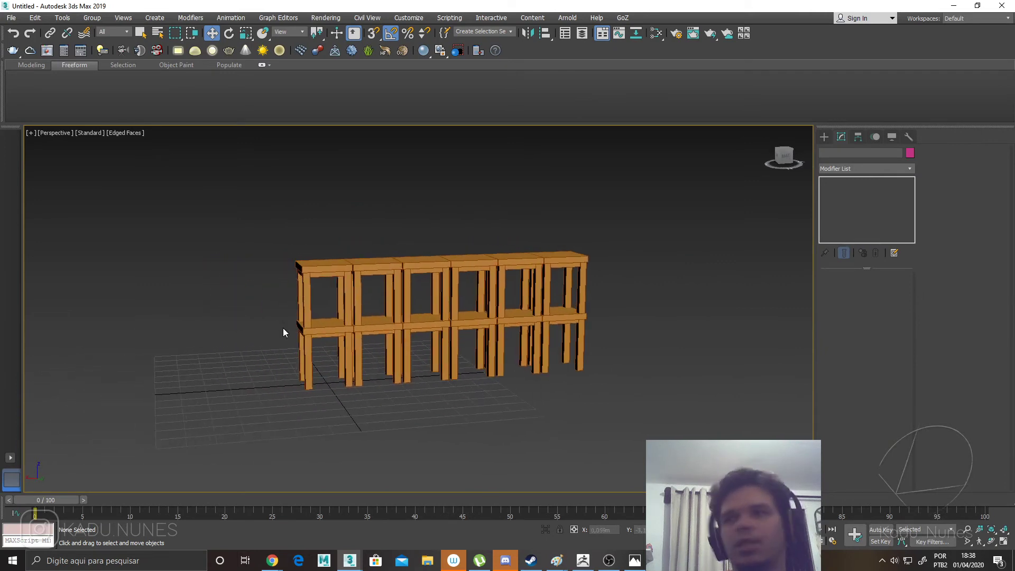
Select the whole row of two-tier units and clone it up along Z as 2 instances to stack further tiers.
drag(398, 292, 645, 413)
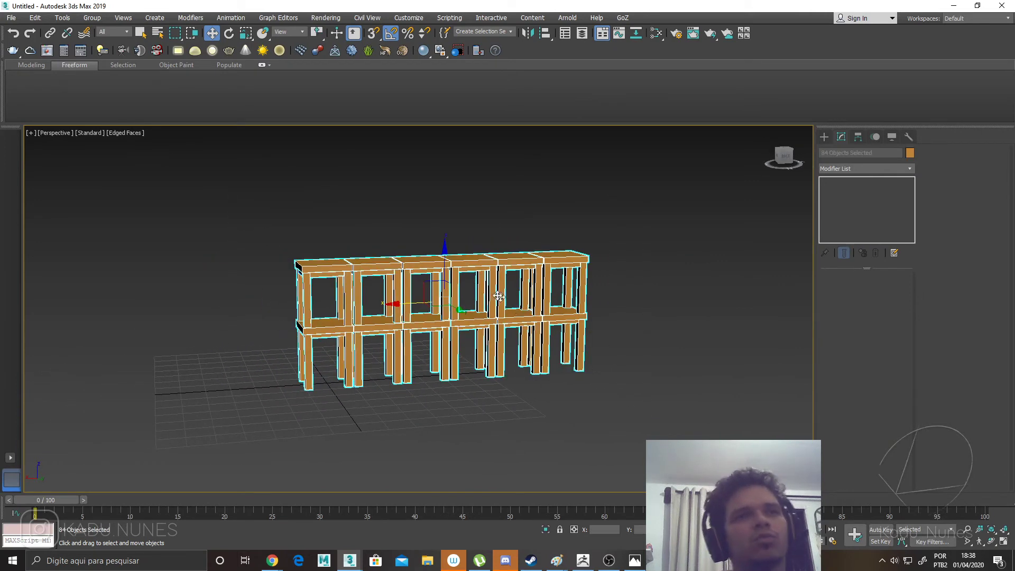
shift+drag(449, 268, 454, 212)
right_click(454, 211)
shift+right_click(452, 208)
click(462, 235)
mouse_move(445, 263)
shift+mouse_down()
mouse_move(442, 138)
mouse_move(442, 146)
shift+mouse_up()
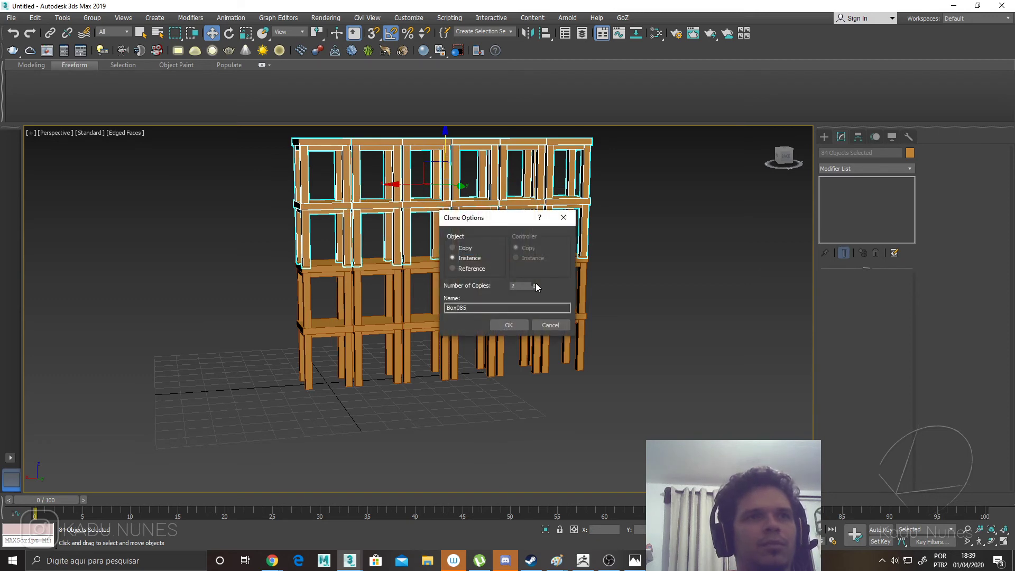
click(509, 324)
mouse_move(650, 273)
middle_down()
mouse_move(653, 356)
mouse_move(641, 357)
mouse_move(673, 356)
mouse_move(561, 357)
middle_up()
click(652, 356)
scroll(592, 355, down, 4)
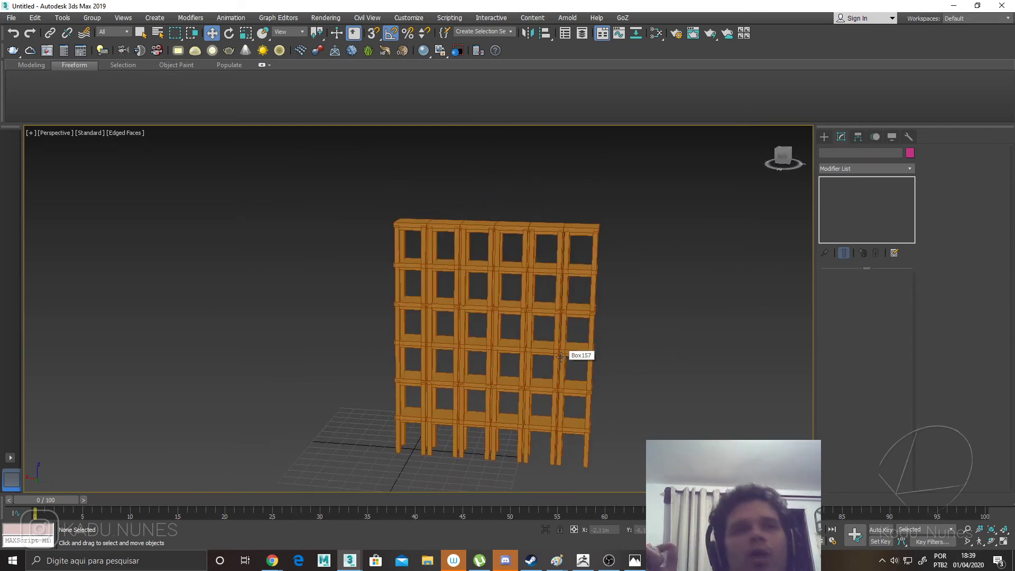
Undo the stacked clones and the row clone, leaving the single two-tier unit displayed with edged faces.
key(F4)
mouse_move(561, 357)
alt+middle_down()
mouse_move(519, 396)
mouse_move(408, 390)
mouse_move(505, 389)
alt+middle_up()
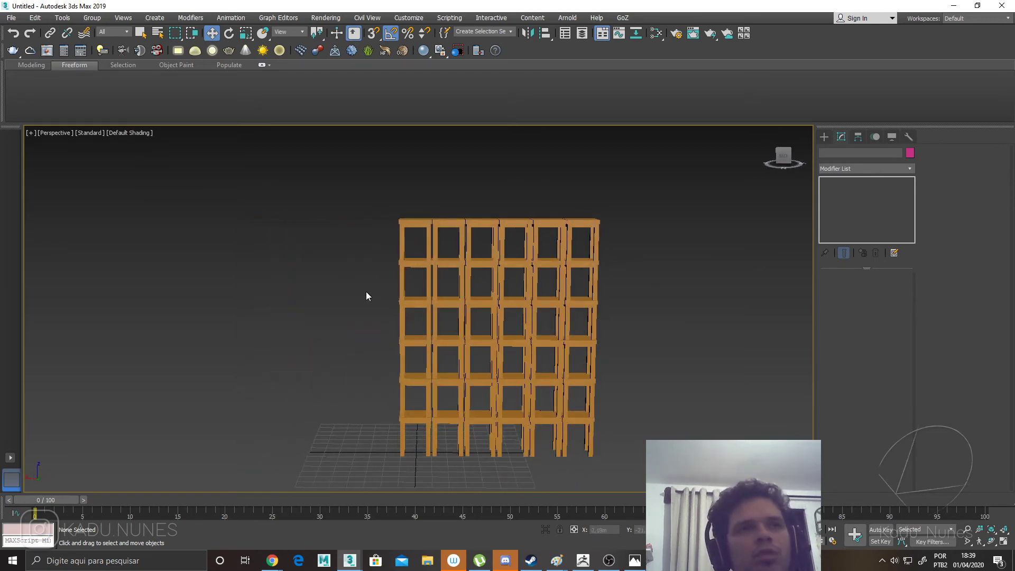
key(ctrl+z)
key(ctrl+z)
key(ctrl+z)
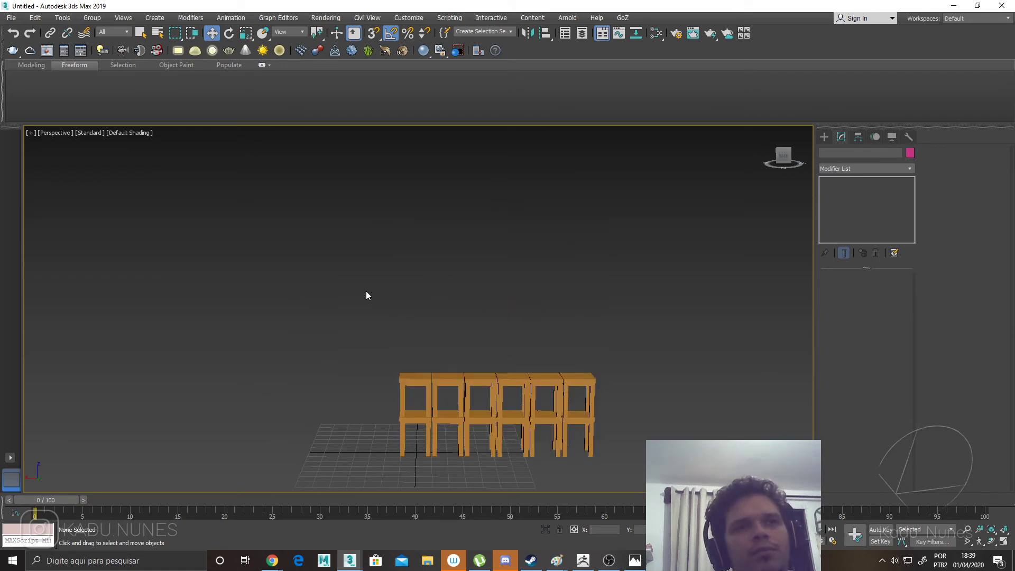
click(366, 291)
middle_drag(411, 423, 385, 375)
scroll(432, 369, up, 5)
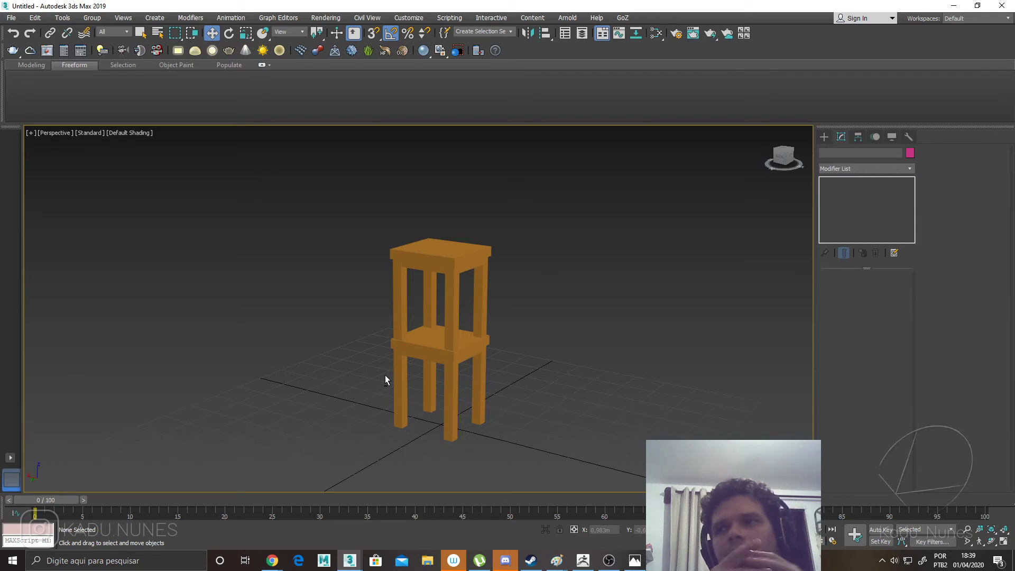
key(F4)
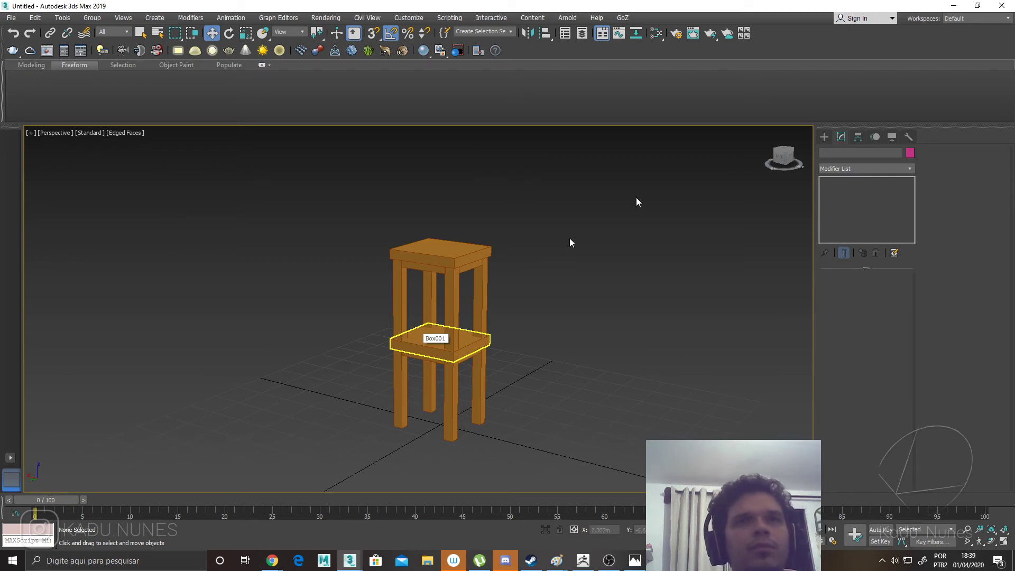
Create a ChamferBox extended primitive beside the stool, about 0.404 m long, 0.429 m wide and 0.801 m high with a 0.031 m fillet.
click(824, 137)
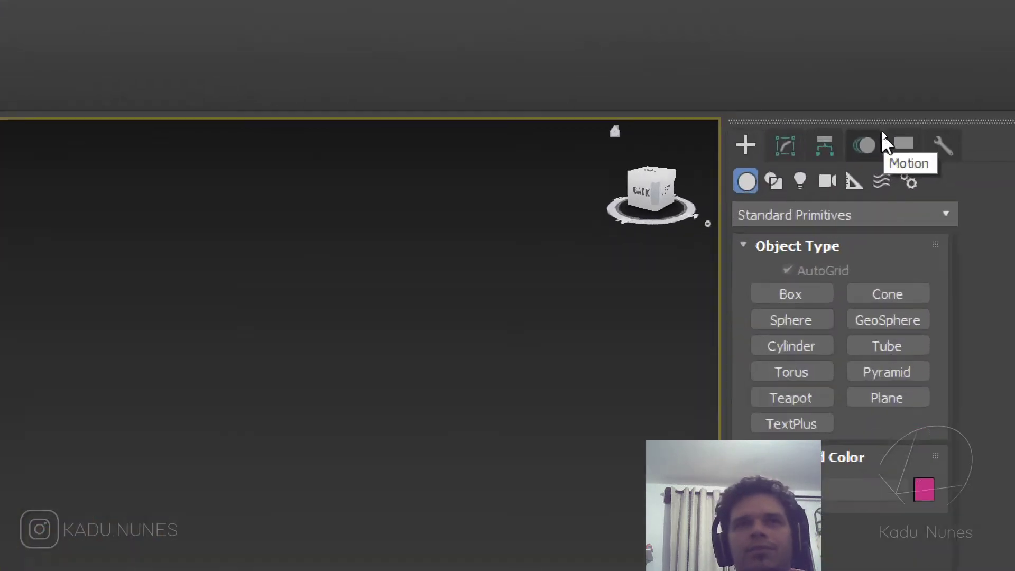
click(783, 244)
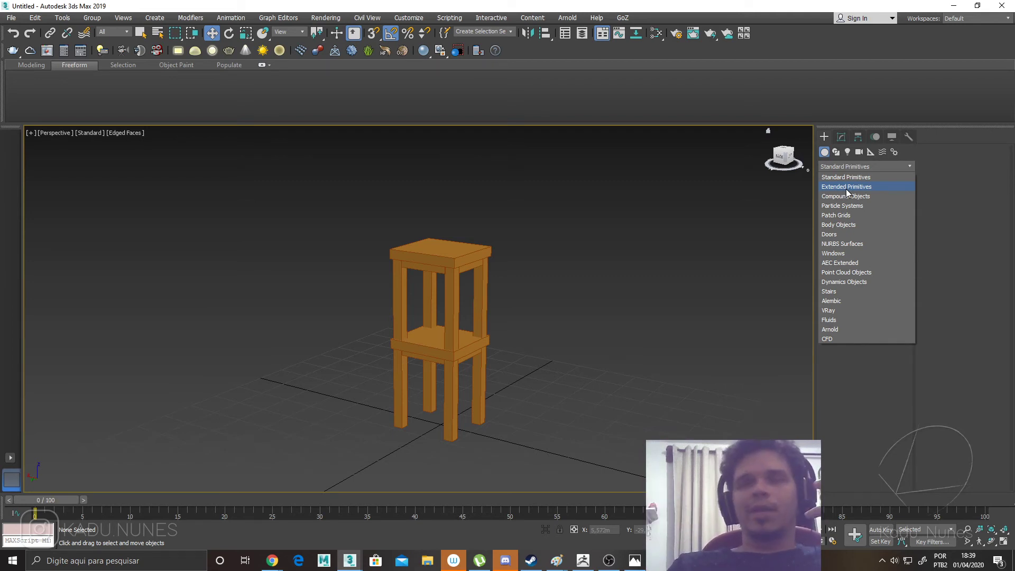
click(846, 188)
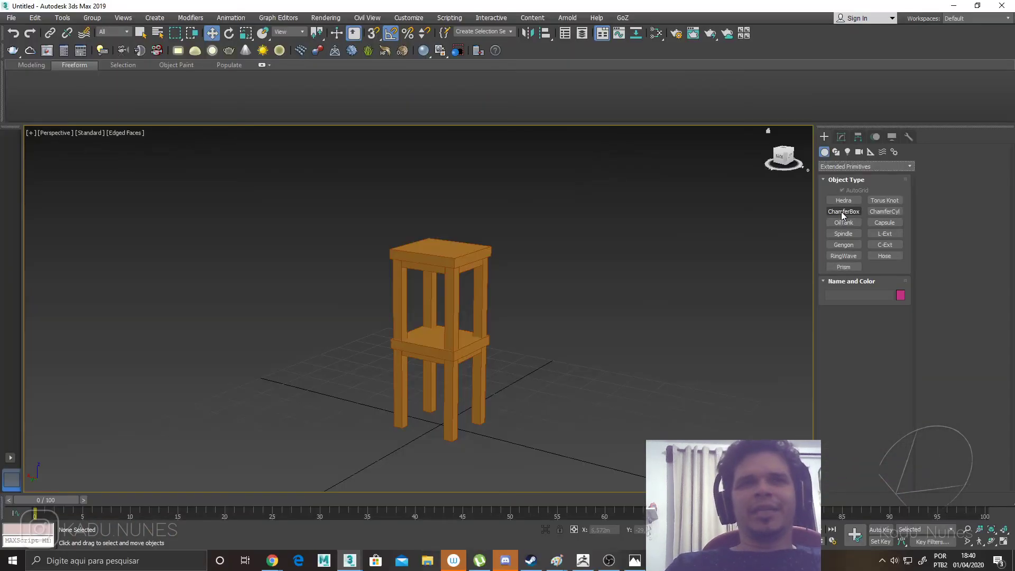
click(843, 211)
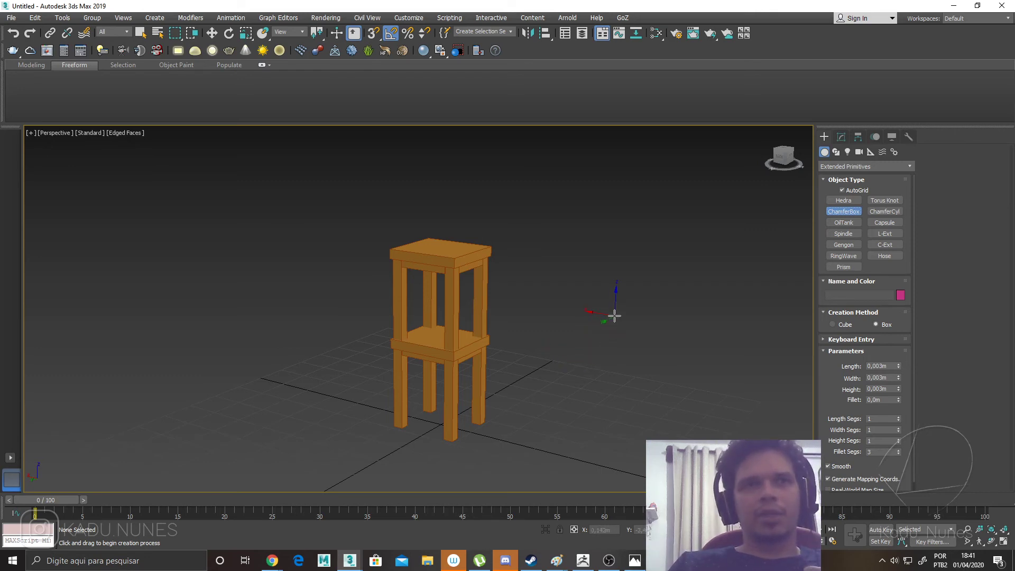
scroll(516, 399, up, 5)
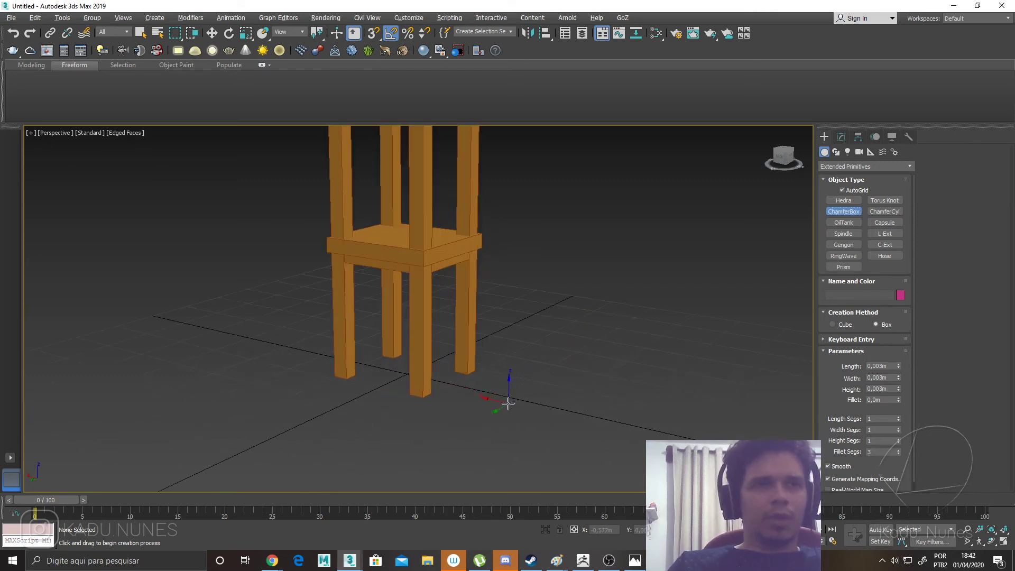
alt+middle_drag(509, 404, 518, 427)
middle_drag(514, 376, 482, 359)
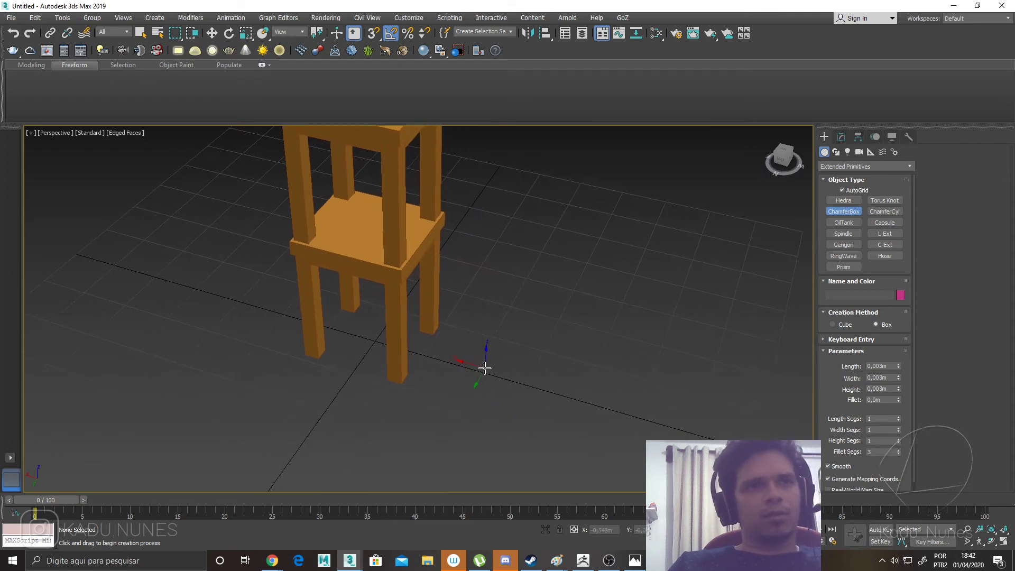
drag(473, 334, 530, 413)
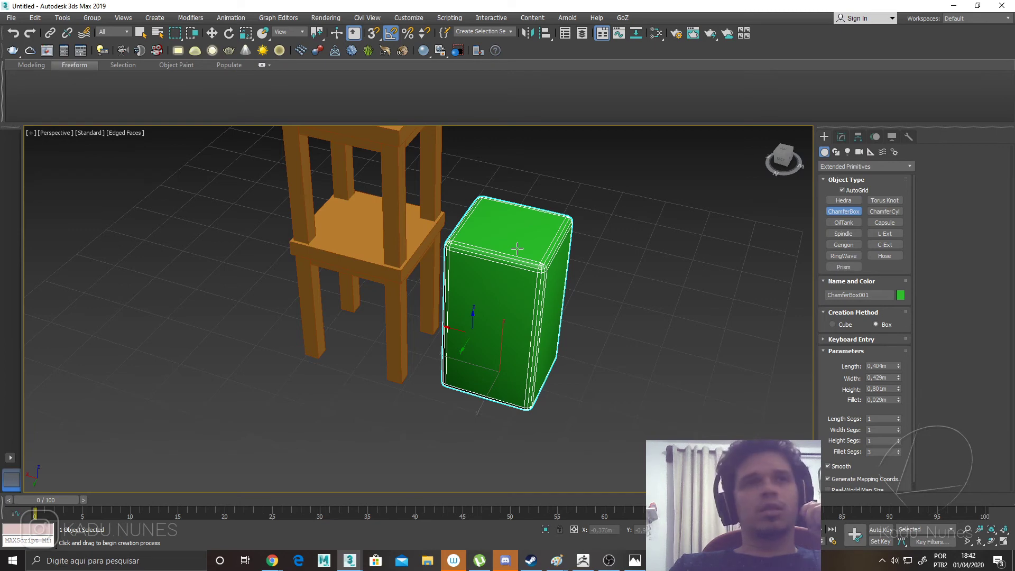
click(516, 248)
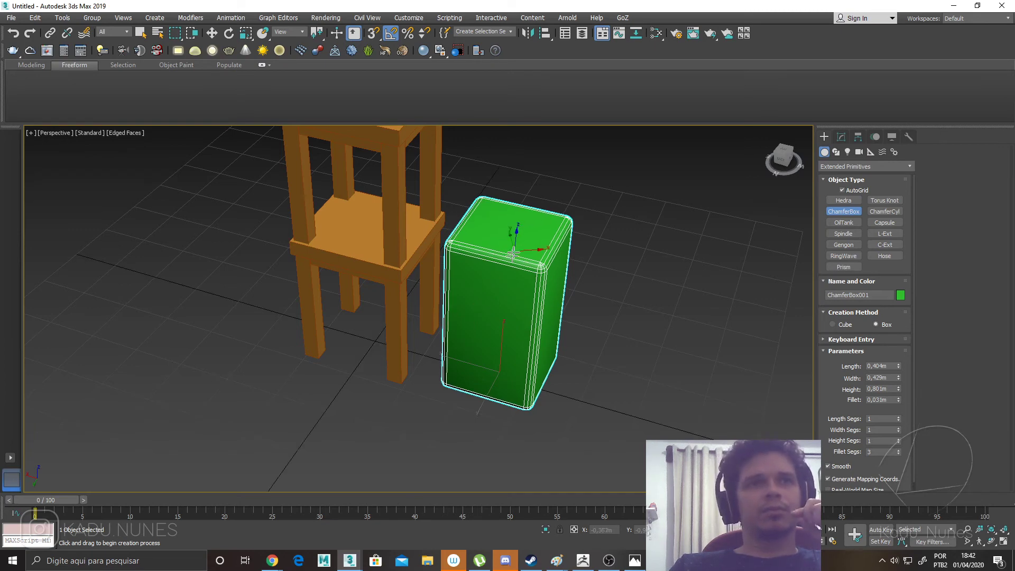
key(w)
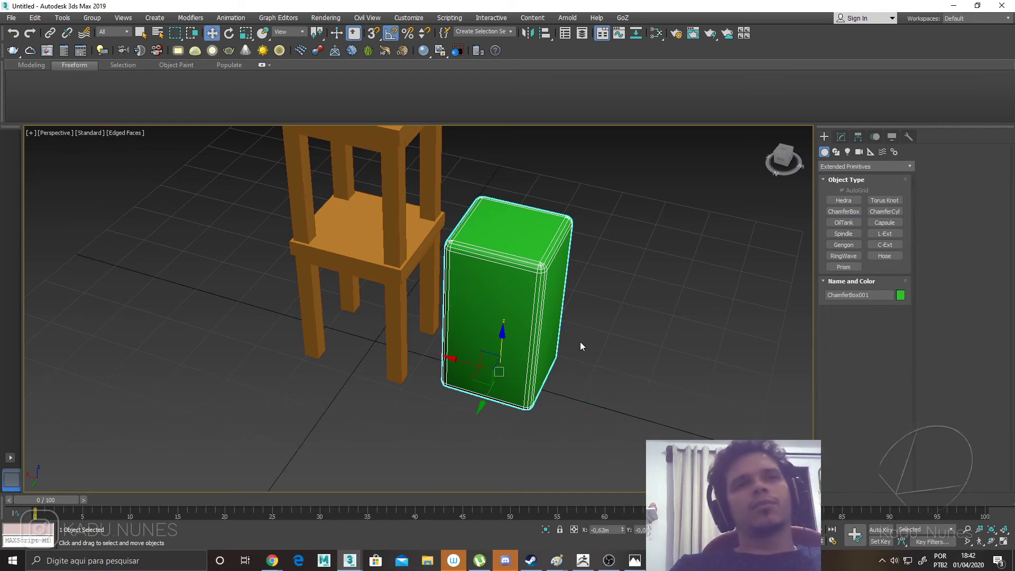
Reduce the chamfer box's fillet to 0.013 m in its modifier parameters.
scroll(580, 341, up, 5)
click(841, 137)
middle_drag(653, 284, 736, 286)
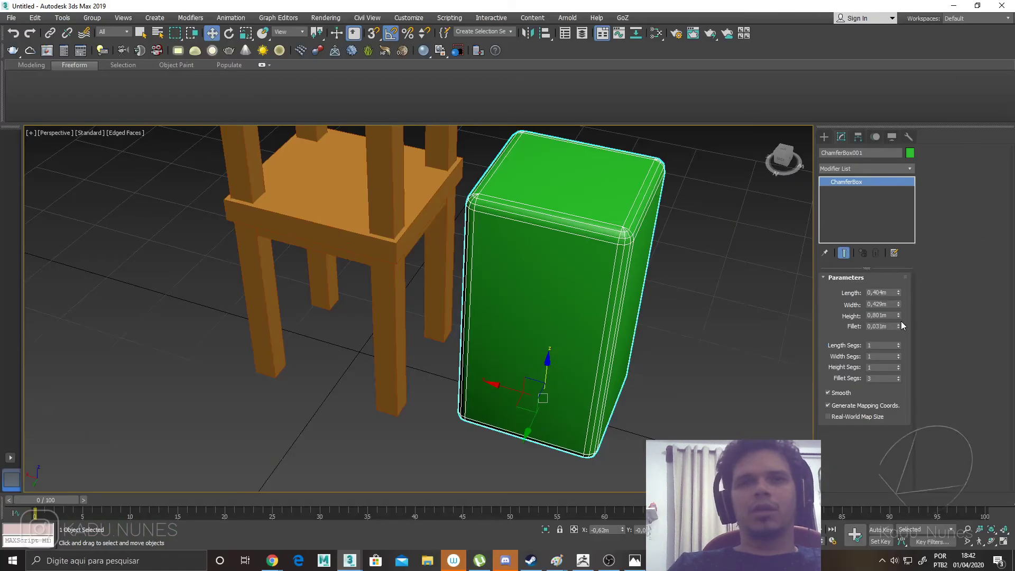
drag(900, 326, 910, 358)
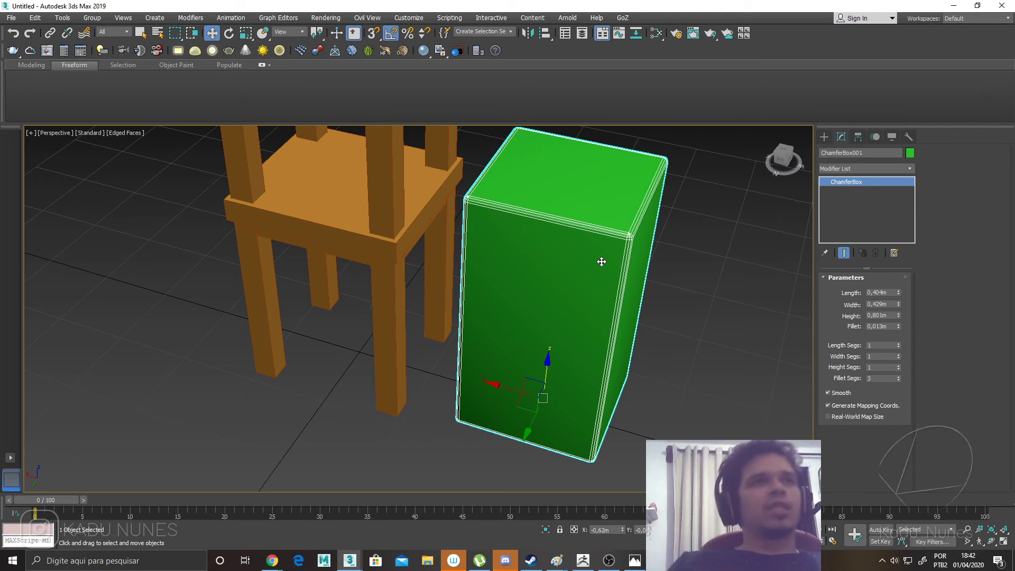
Try reducing the chamfer box's height parameter to about 0.098 m, and undo the change.
click(245, 34)
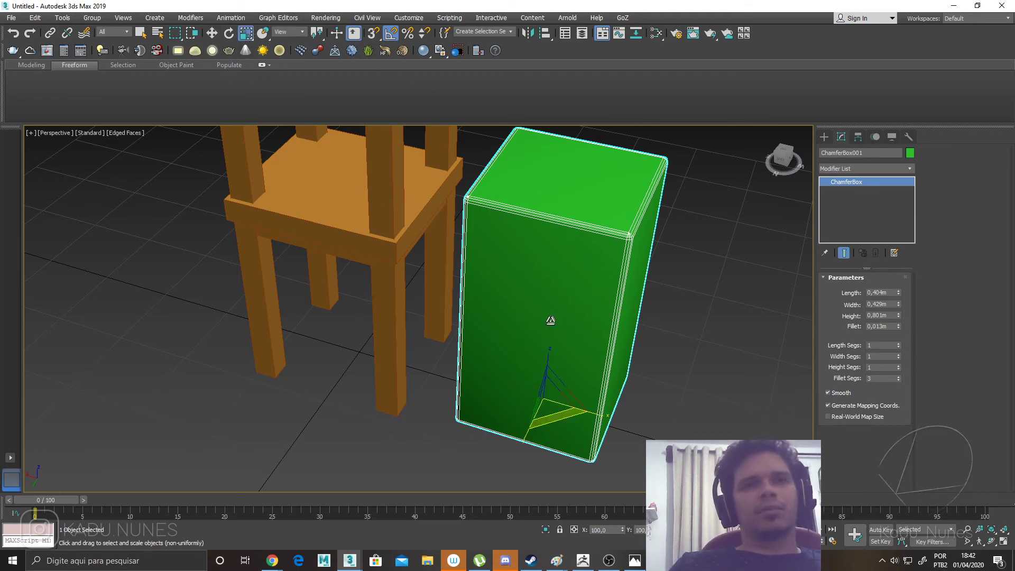
middle_drag(597, 362, 558, 347)
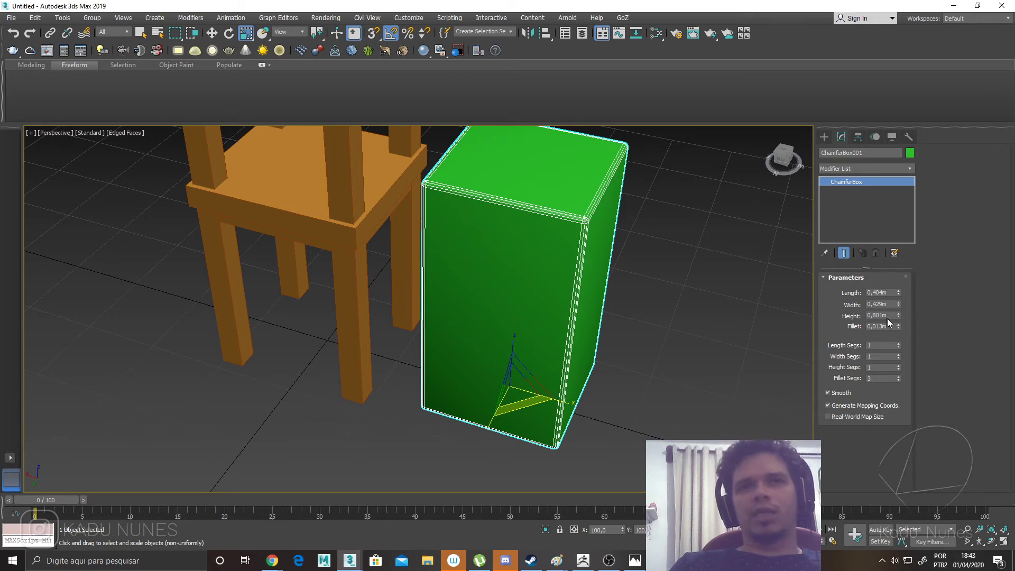
drag(899, 316, 899, 364)
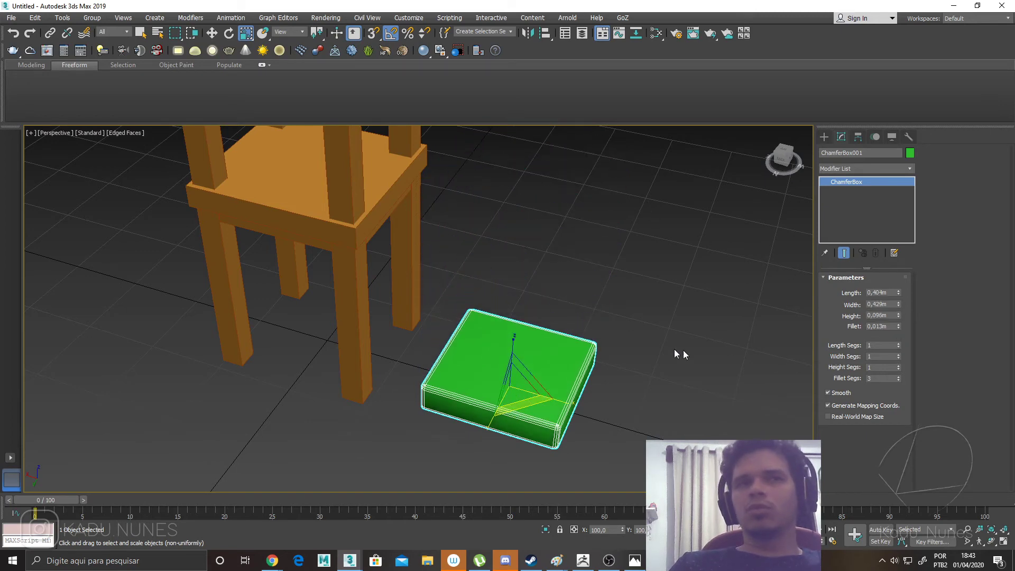
key(ctrl+z)
Scale the chamfer box down along Z into a flat slab and deselect it.
alt+middle_drag(533, 369, 522, 351)
mouse_move(521, 351)
mouse_down()
mouse_move(525, 515)
mouse_move(521, 129)
mouse_move(526, 368)
mouse_up()
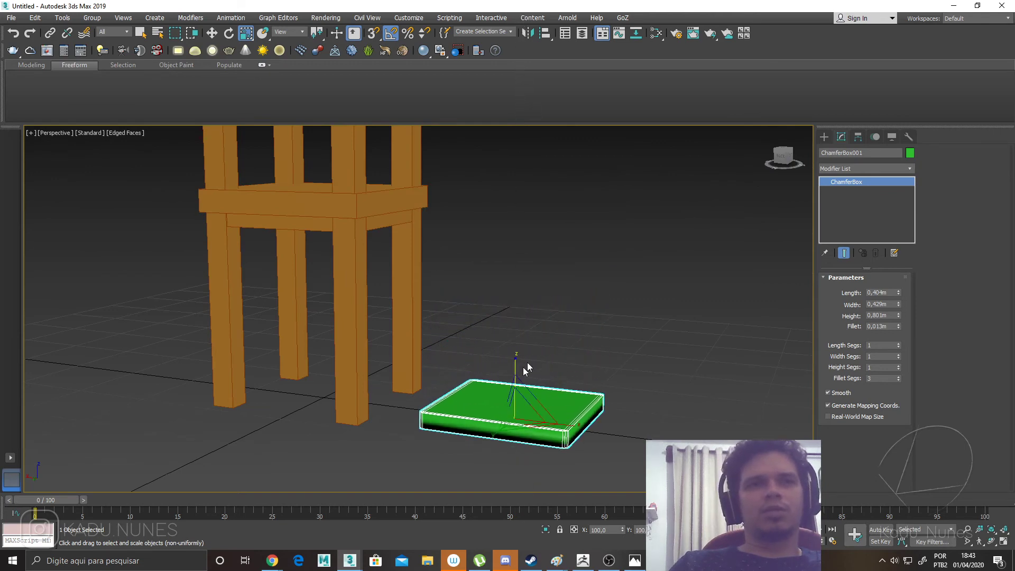
click(566, 342)
Examine the fillet edges at the scaled slab's corner for distortion caused by the non-uniform scaling.
middle_drag(580, 371, 571, 294)
scroll(537, 349, up, 4)
scroll(545, 354, up, 3)
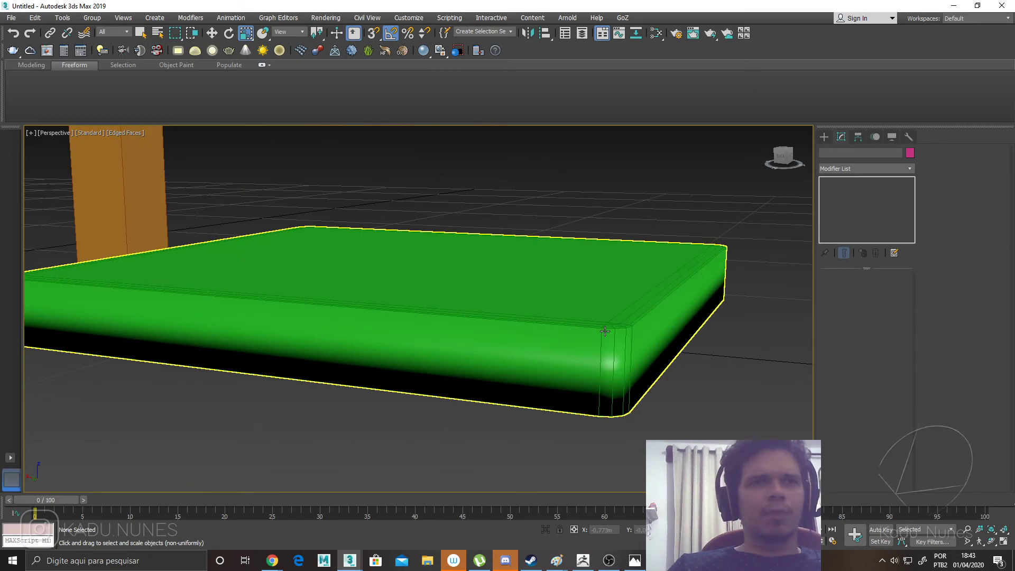
click(603, 356)
scroll(619, 369, up, 4)
scroll(612, 353, up, 4)
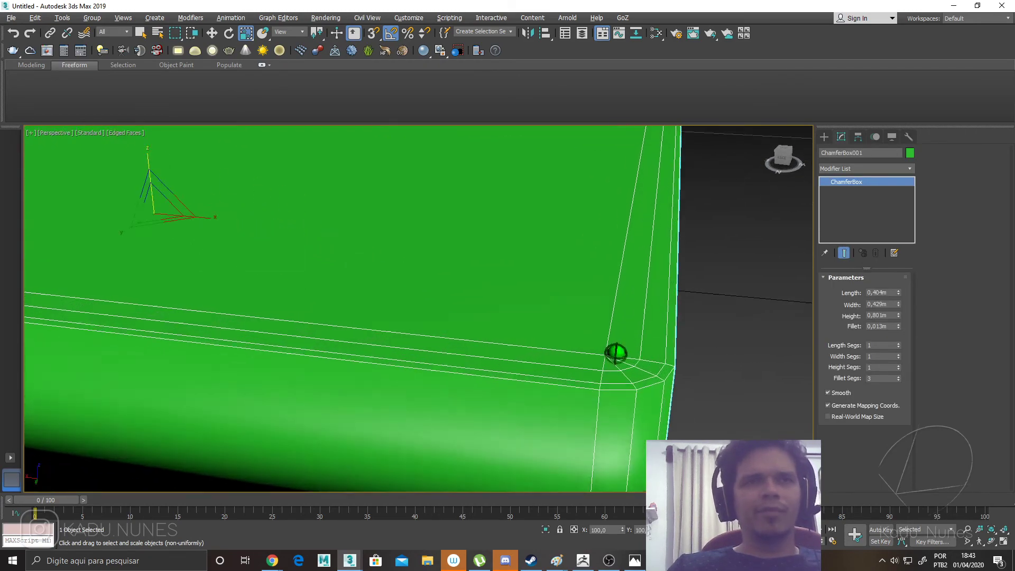
scroll(605, 349, down, 2)
scroll(597, 343, up, 3)
alt+middle_drag(597, 340, 594, 336)
middle_drag(369, 311, 624, 341)
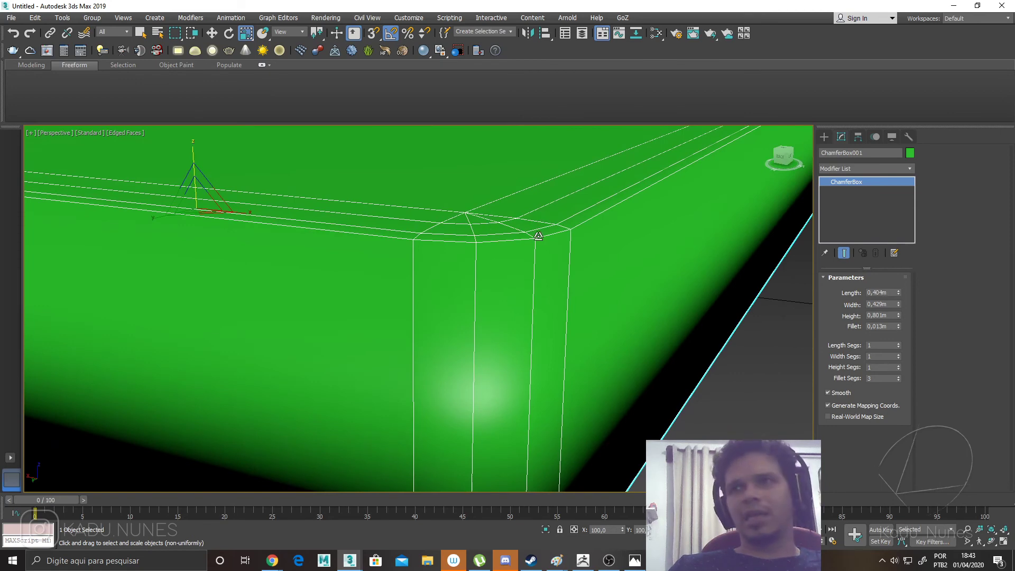
scroll(532, 233, down, 5)
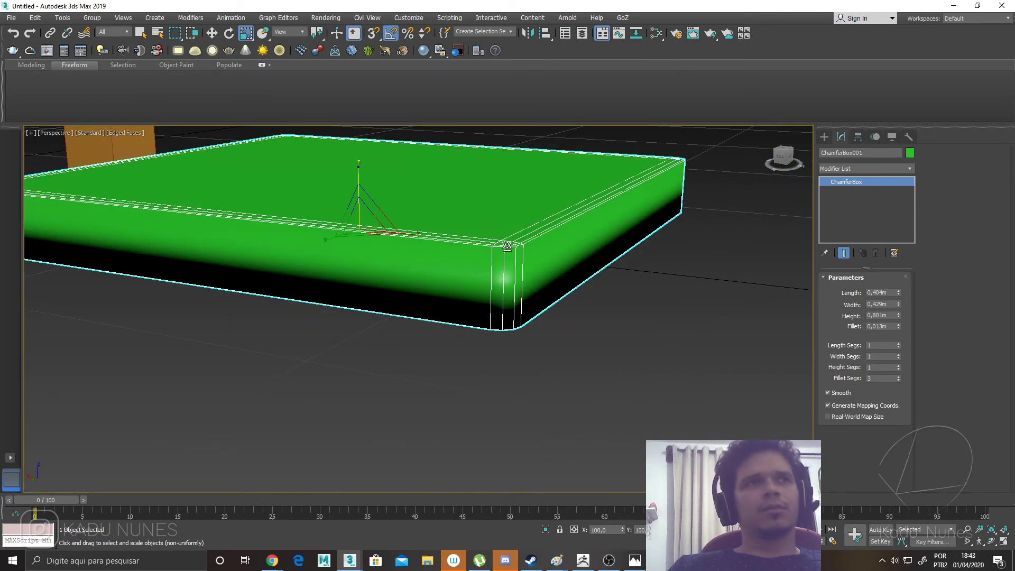
Undo the Z scaling of the chamfer box.
scroll(507, 246, down, 5)
key(ctrl+z)
scroll(498, 247, down, 5)
key(ctrl+z)
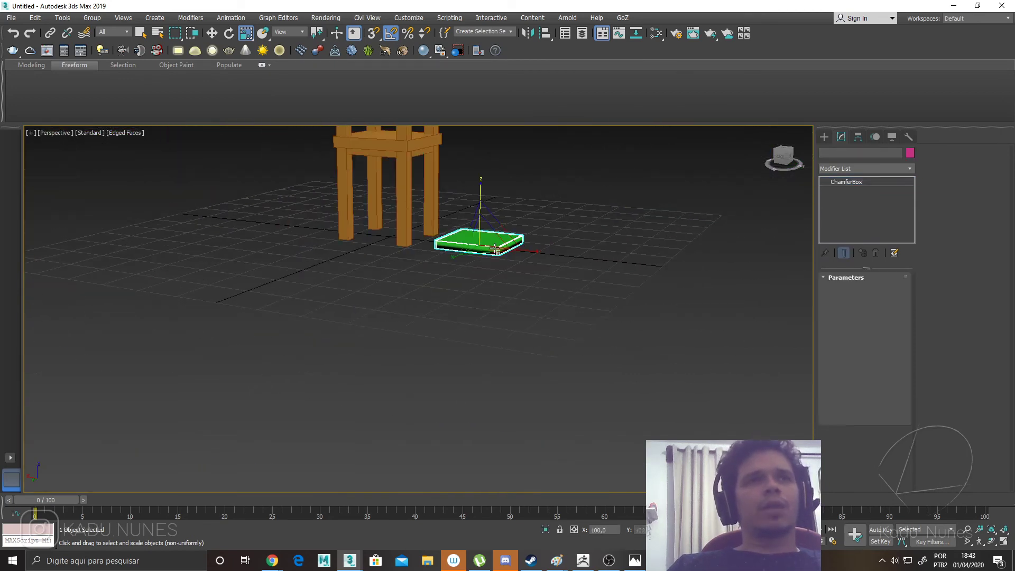
key(ctrl+z)
Clone the chamfer box along X as an independent copy and lower the copy's height parameter to make a flat slab.
middle_drag(495, 247, 495, 340)
key(w)
shift+drag(494, 340, 567, 350)
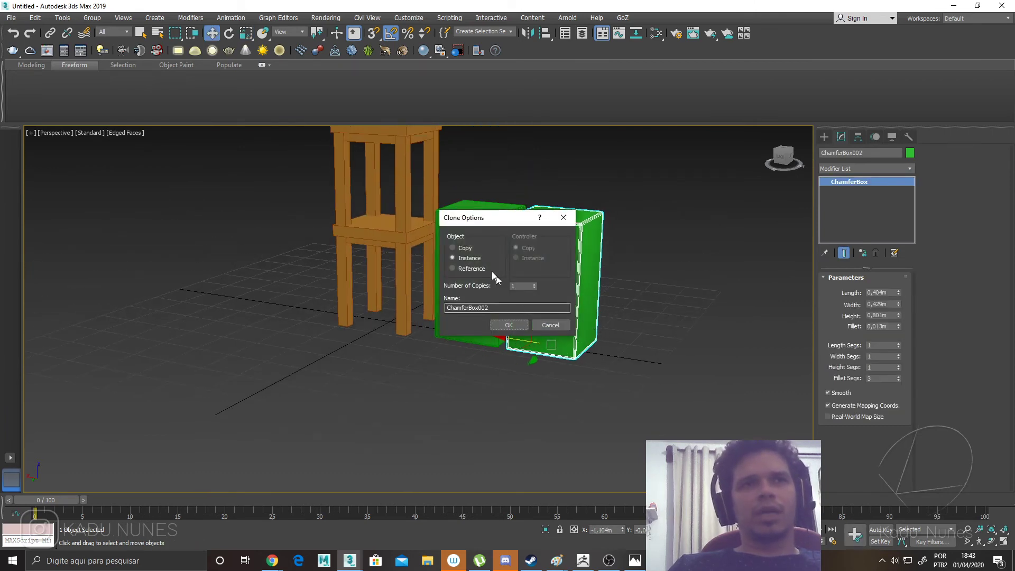
click(464, 248)
click(508, 324)
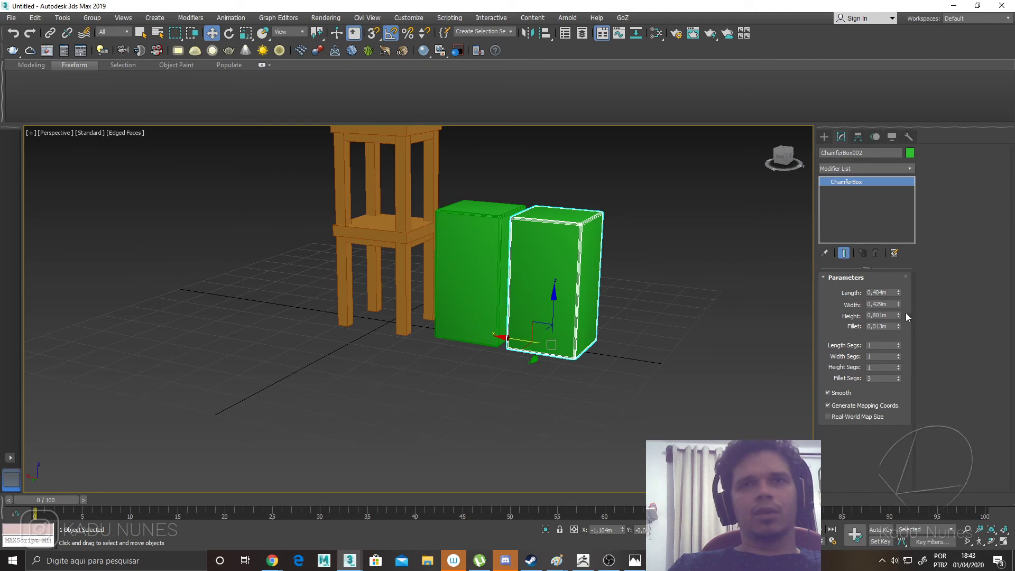
drag(899, 315, 898, 344)
Scale the original chamfer box down along Z to about the thickness of the copy, and deselect it.
click(478, 275)
key(r)
drag(482, 277, 565, 217)
click(566, 217)
Compare the rounded edges of the parameter-edited slab and the scaled slab up close without edged faces.
key(F4)
scroll(549, 338, up, 5)
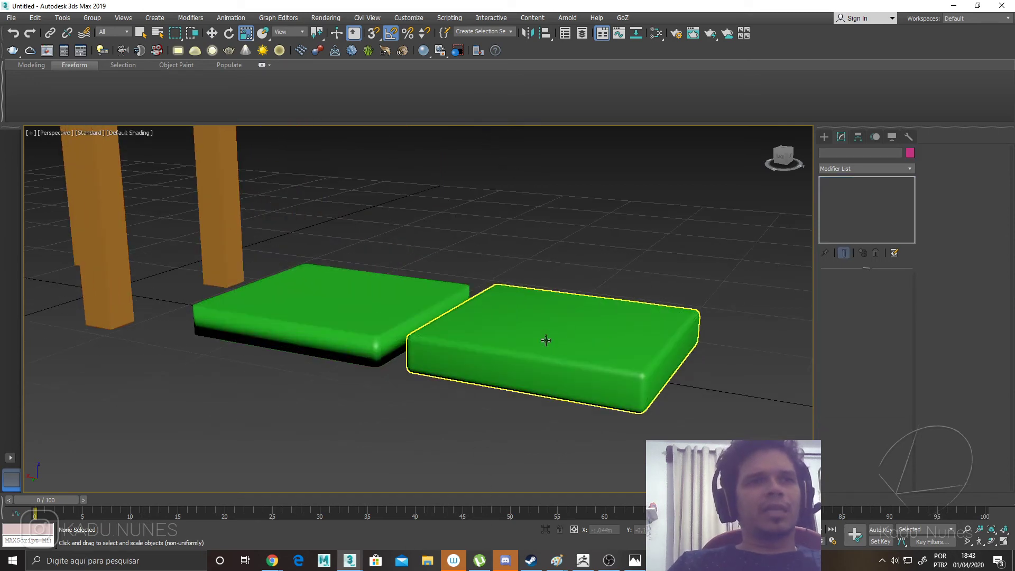
scroll(547, 334, up, 3)
mouse_move(586, 365)
middle_down()
mouse_move(403, 351)
mouse_move(548, 364)
middle_up()
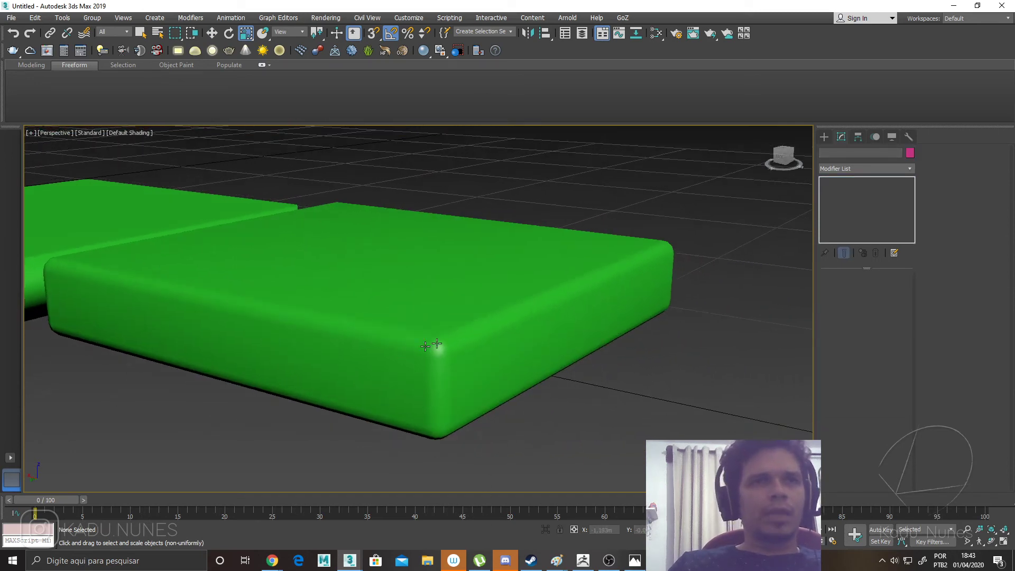
alt+middle_drag(436, 336, 433, 343)
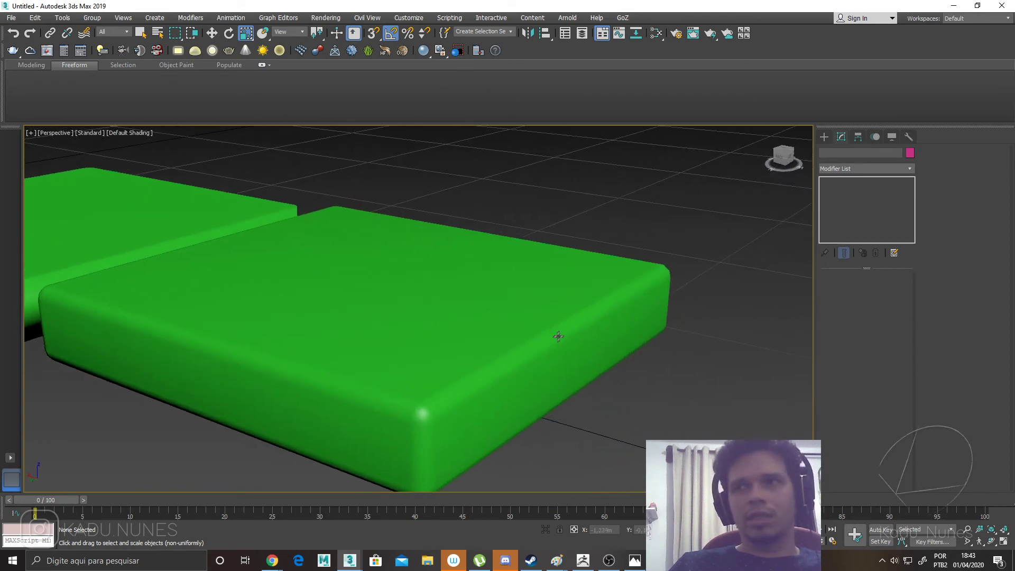
middle_drag(336, 354, 734, 370)
middle_drag(437, 362, 703, 386)
click(552, 318)
scroll(565, 330, up, 6)
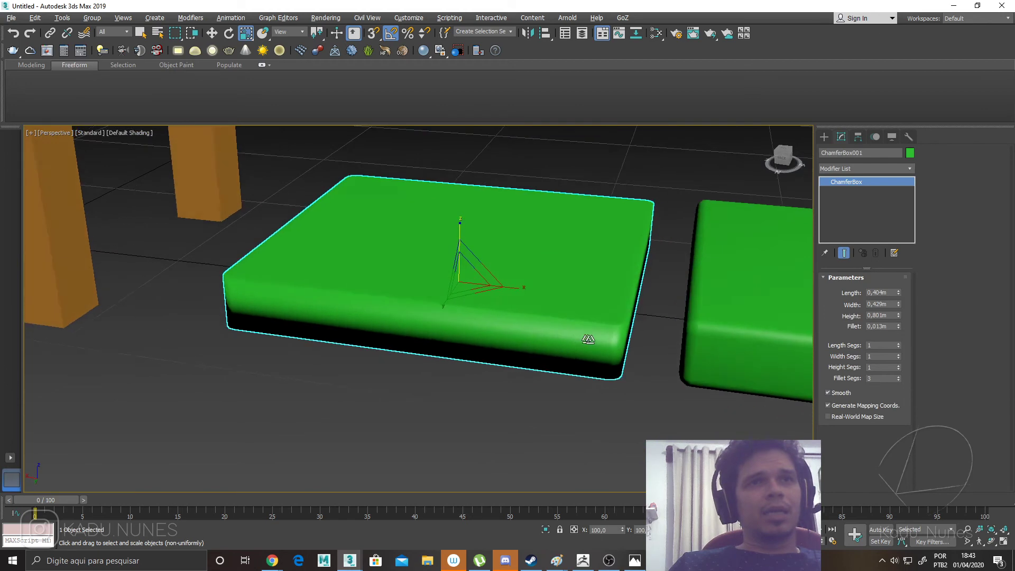
Try scaling the original slab along Z again with edged faces shown at its corner, and undo the scaling.
mouse_move(547, 331)
alt+middle_down()
mouse_move(521, 255)
mouse_move(447, 234)
alt+middle_up()
key(F4)
drag(349, 180, 376, 209)
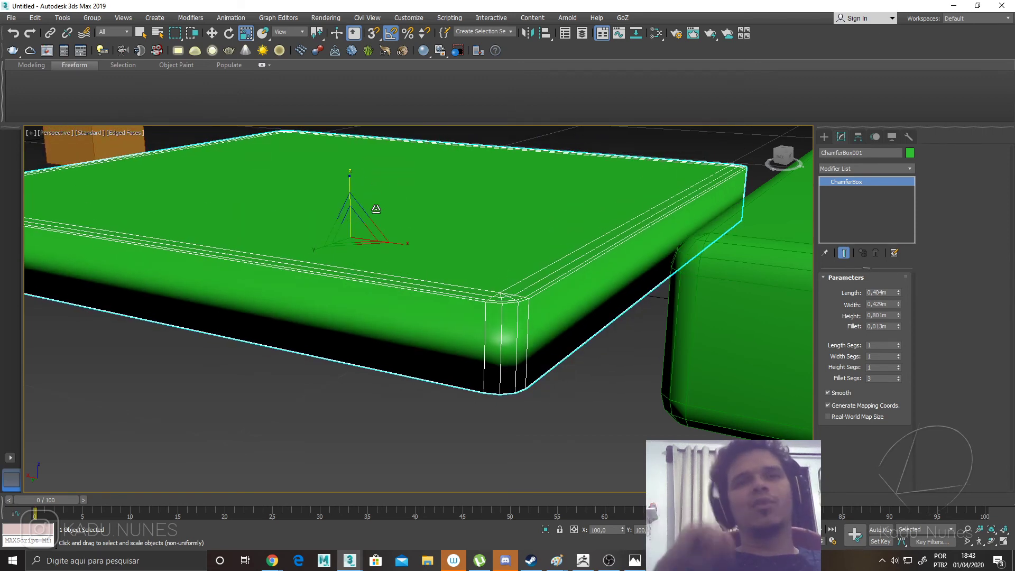
key(ctrl+z)
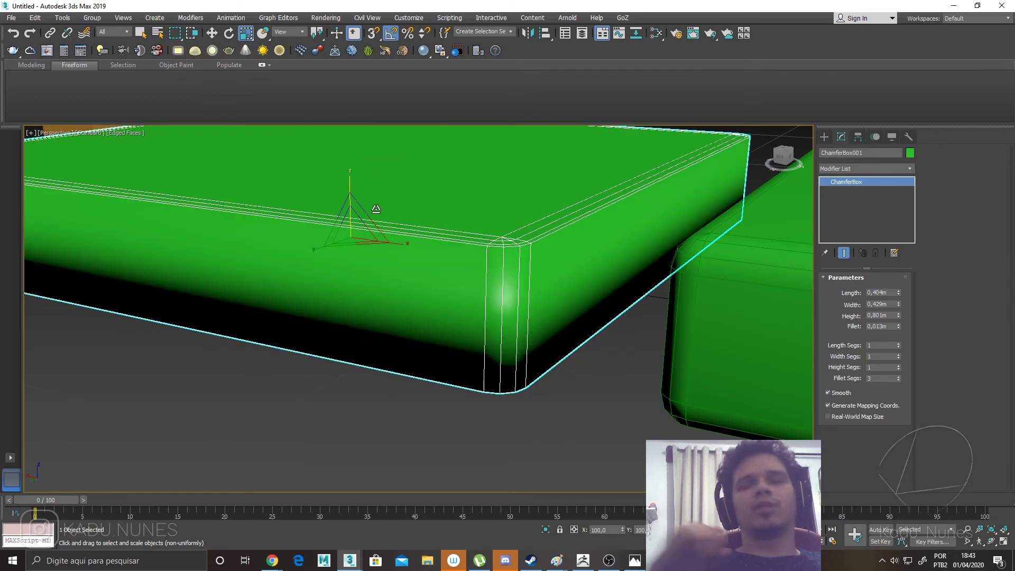
Delete the non-uniformly scaled slab and select the remaining chamfer box slab.
scroll(376, 209, down, 6)
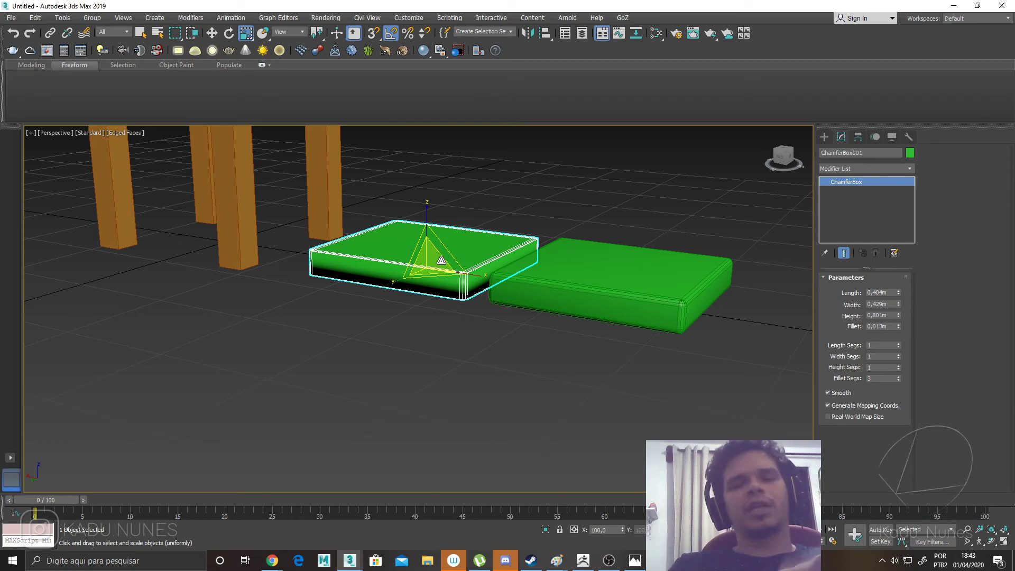
key(Delete)
click(574, 274)
middle_drag(566, 252, 575, 267)
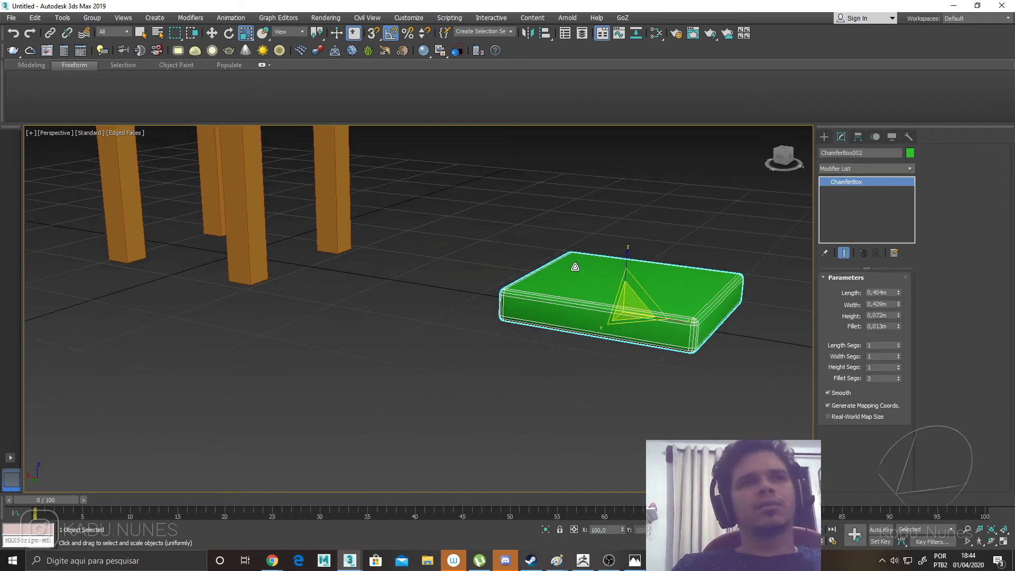
Set the chamfer box's length and width to 0.1 m each.
drag(898, 293, 901, 346)
alt+middle_drag(766, 338, 860, 303)
drag(890, 292, 828, 288)
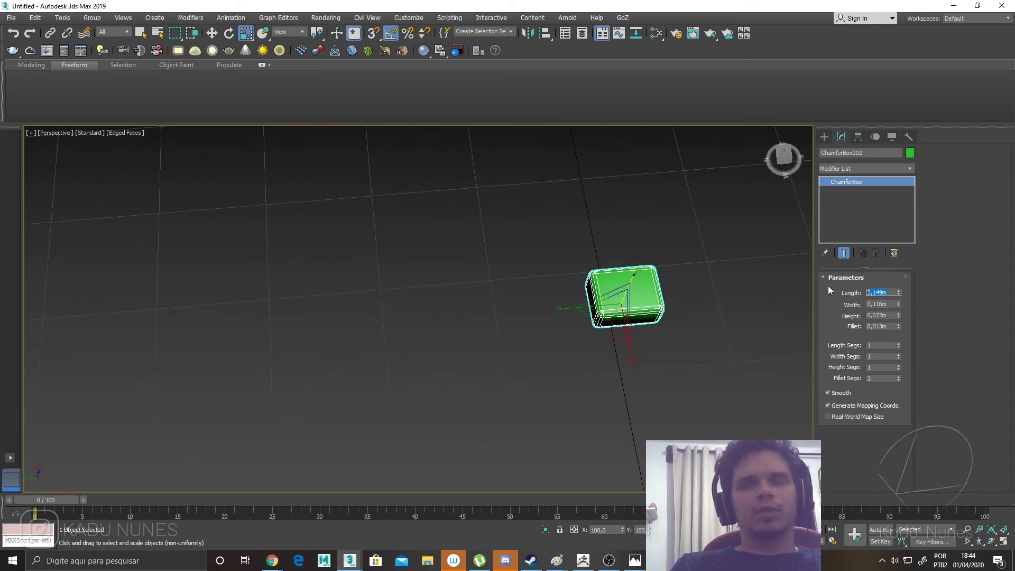
text(,1)
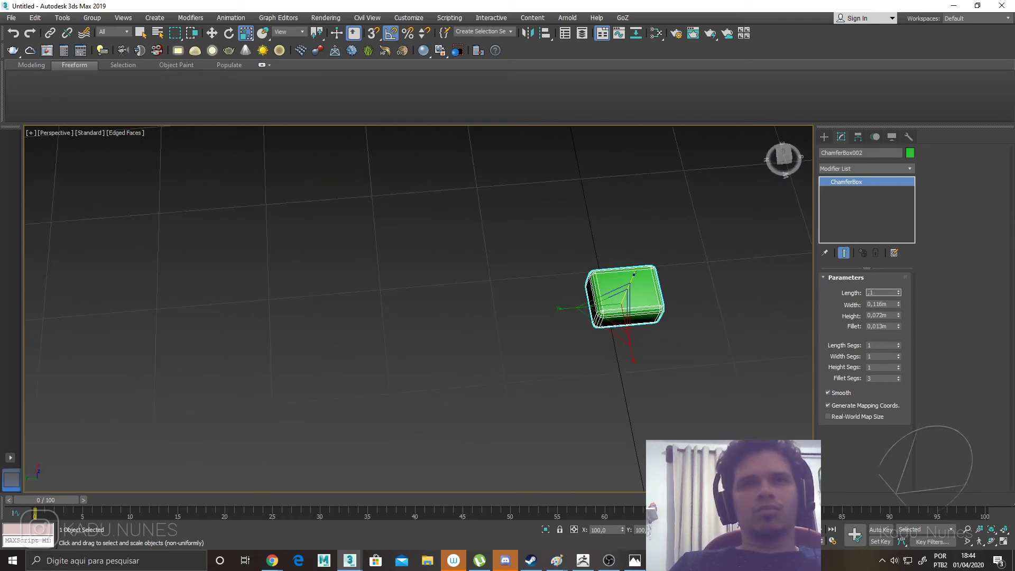
key(Tab)
text(,1)
key(Return)
key(Tab)
Raise the chamfer box's height to about 1.149 m to form a tall leg.
alt+middle_drag(702, 263, 616, 278)
drag(898, 316, 653, 176)
middle_drag(653, 176, 705, 312)
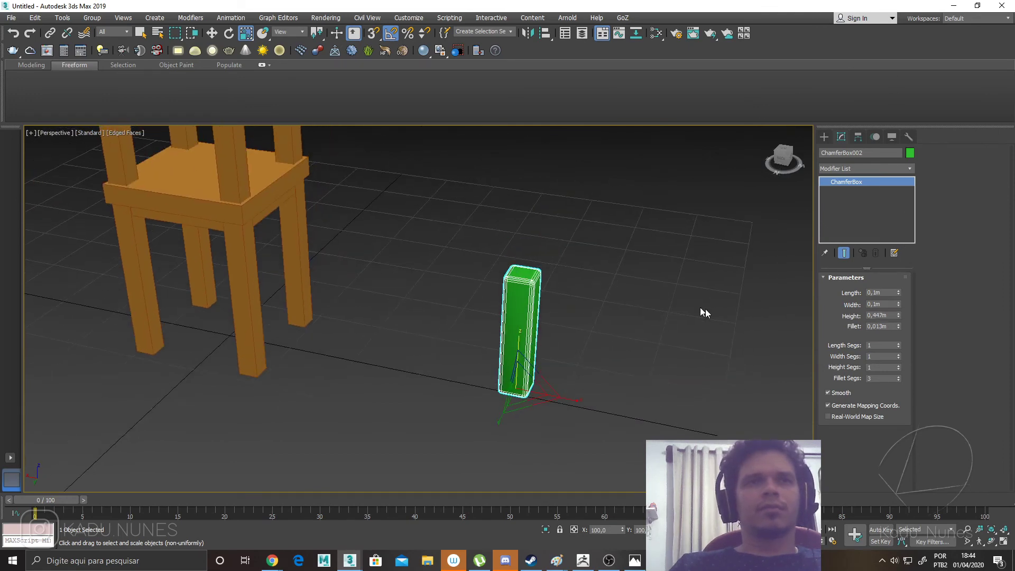
drag(897, 315, 634, 324)
scroll(631, 323, down, 5)
Clone the leg along X as an independent copy and reduce the copy's height to about 0.092 m.
key(w)
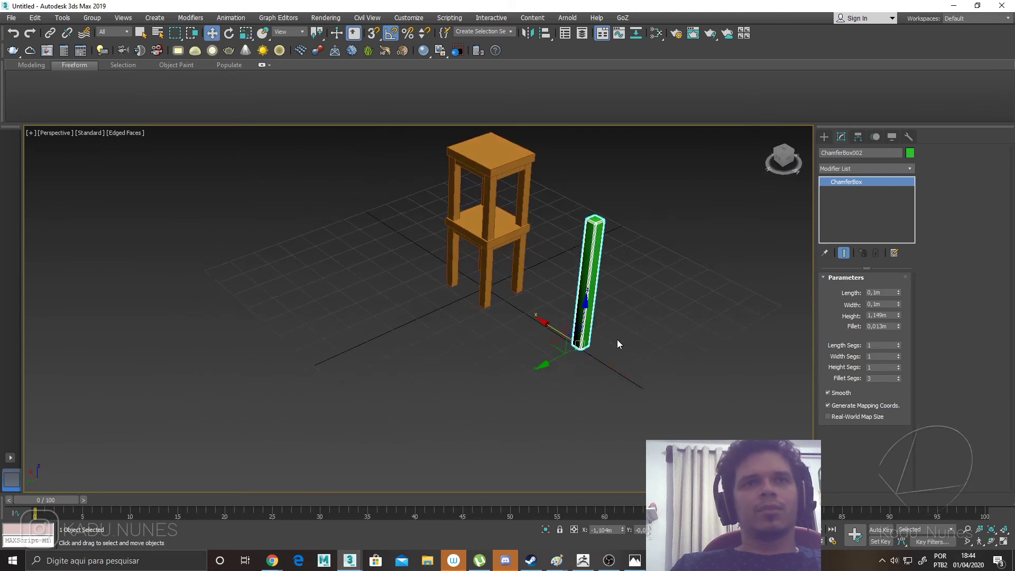
shift+drag(544, 335, 564, 346)
click(508, 324)
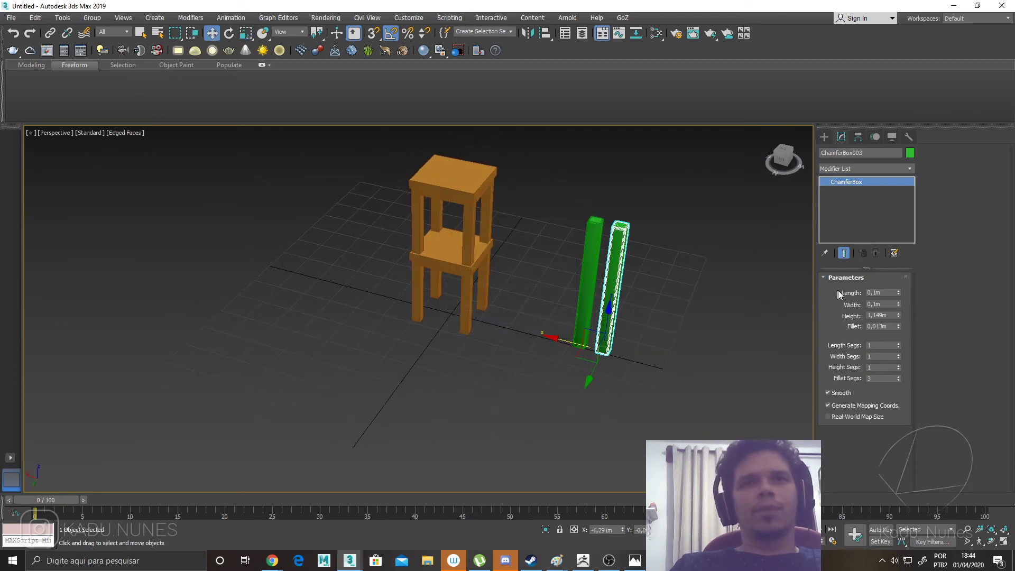
drag(899, 316, 899, 376)
Set the short copy's length and width to 0.5 m each to form a square seat.
drag(887, 294, 846, 287)
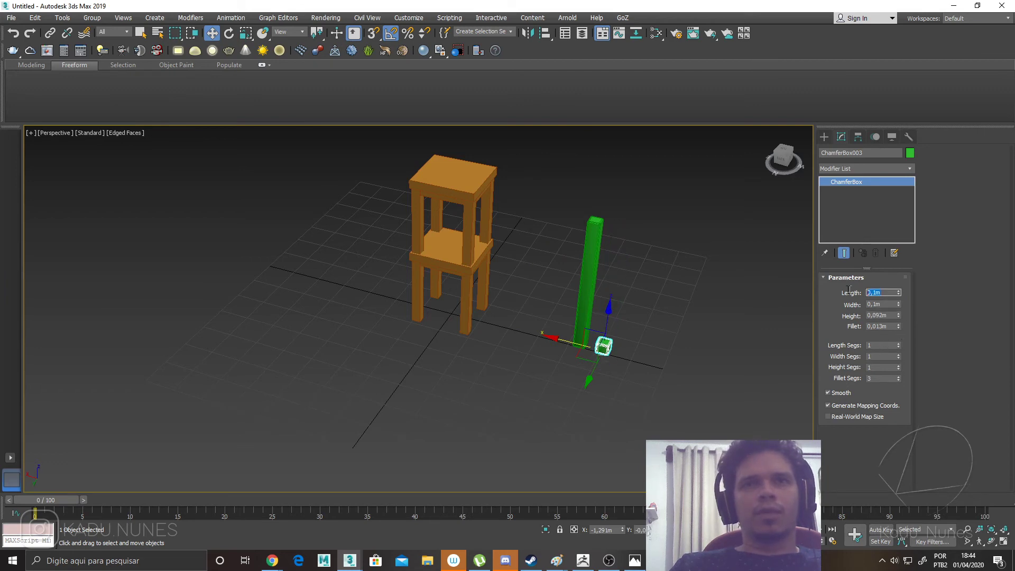
key(Tab)
text(1)
key(Tab)
click(891, 292)
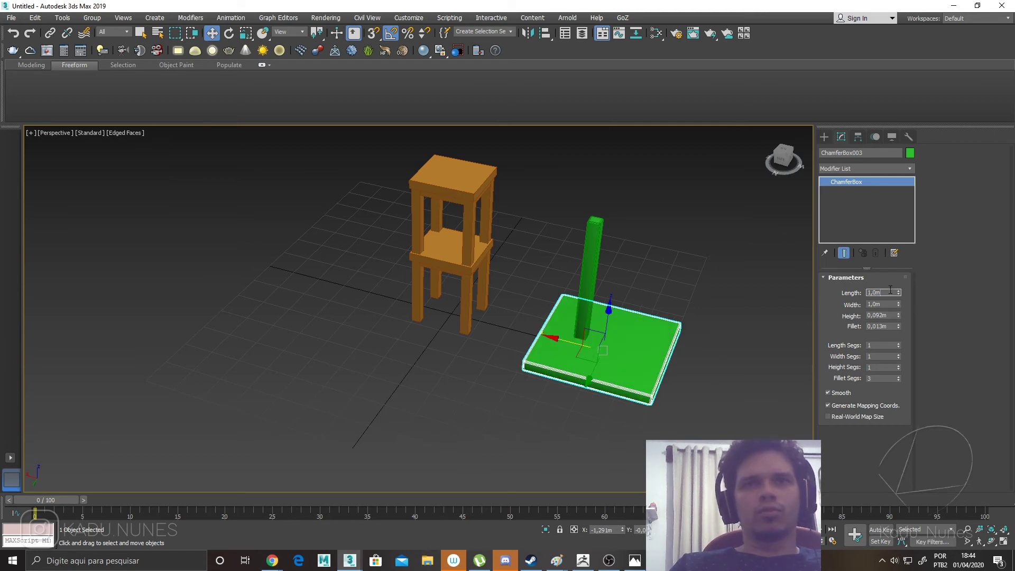
text(0,5)
key(Tab)
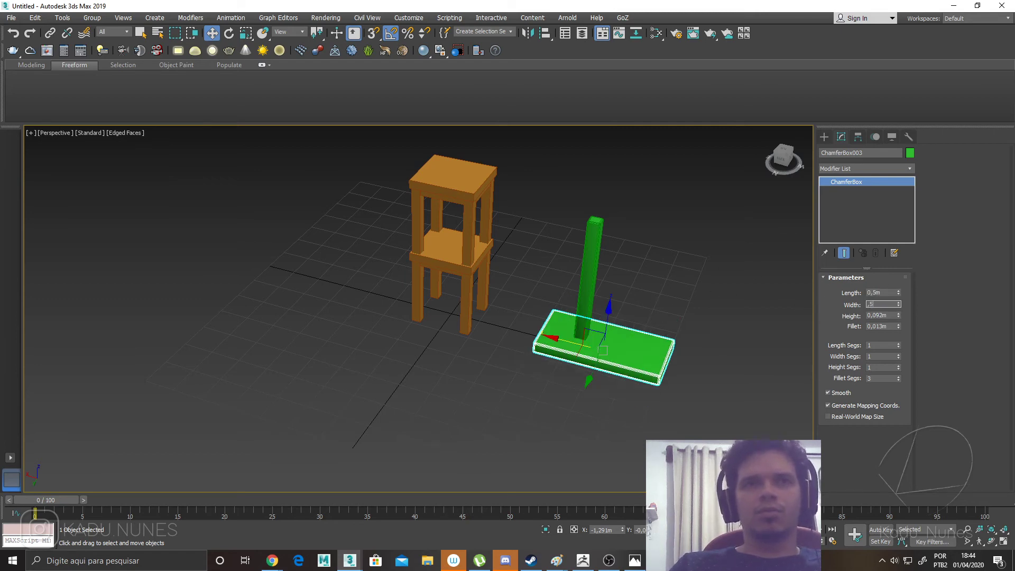
text(0,5)
key(Tab)
Raise the seat to the top of the leg and shift it along Y in the top view so the leg sits inside one corner.
alt+middle_drag(682, 314, 604, 302)
drag(604, 302, 609, 168)
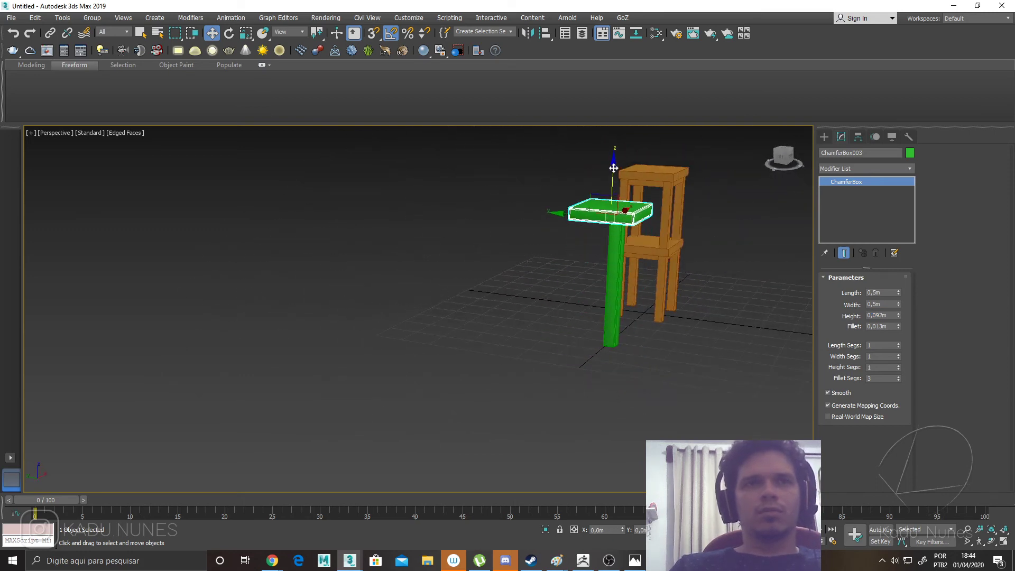
key(t)
scroll(444, 275, down, 5)
middle_drag(474, 274, 563, 274)
scroll(474, 288, up, 4)
drag(483, 252, 487, 323)
key(p)
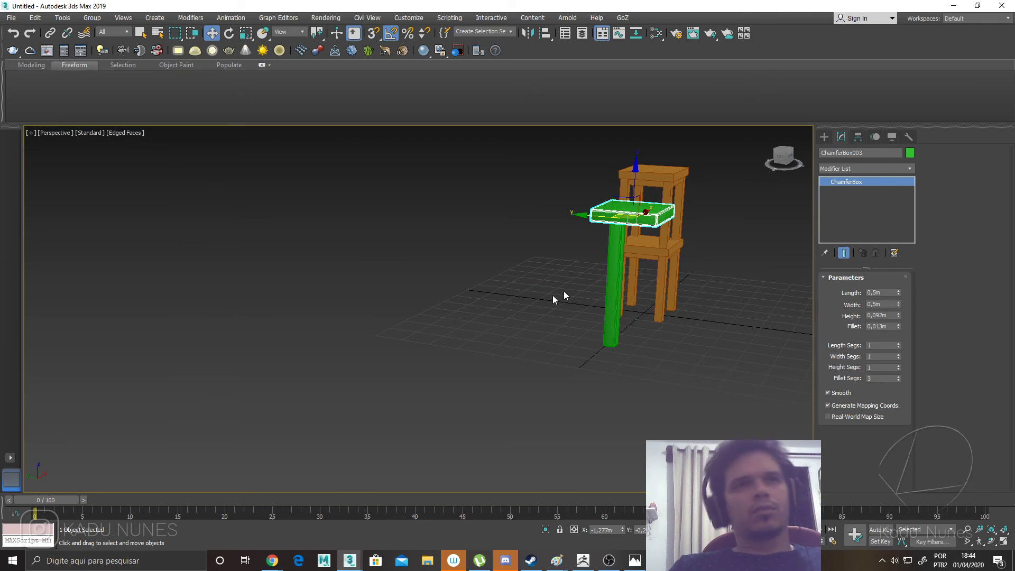
Clone the leg as independent copies to the seat's other three corners in the top view.
click(619, 289)
key(t)
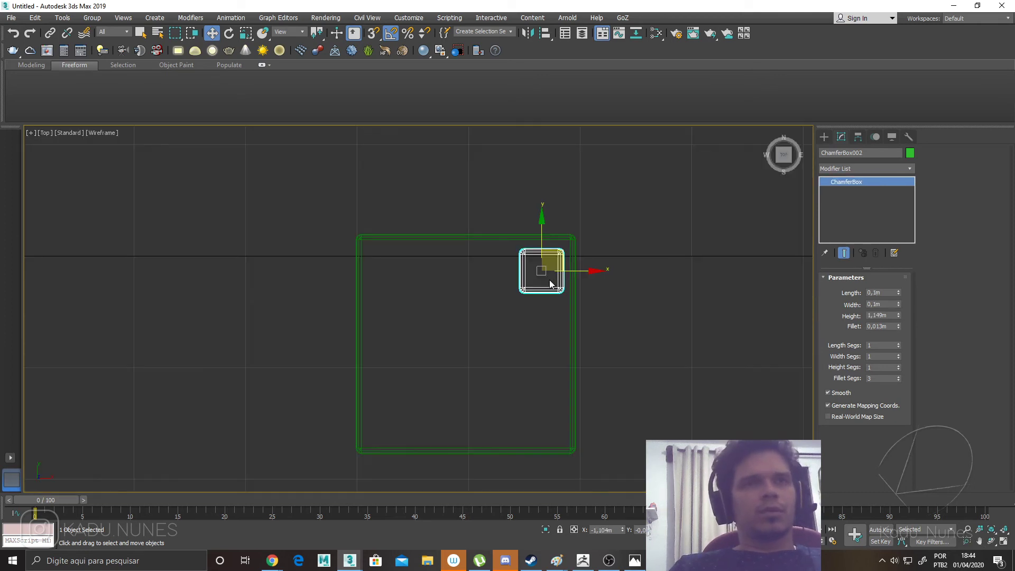
shift+drag(565, 257, 416, 257)
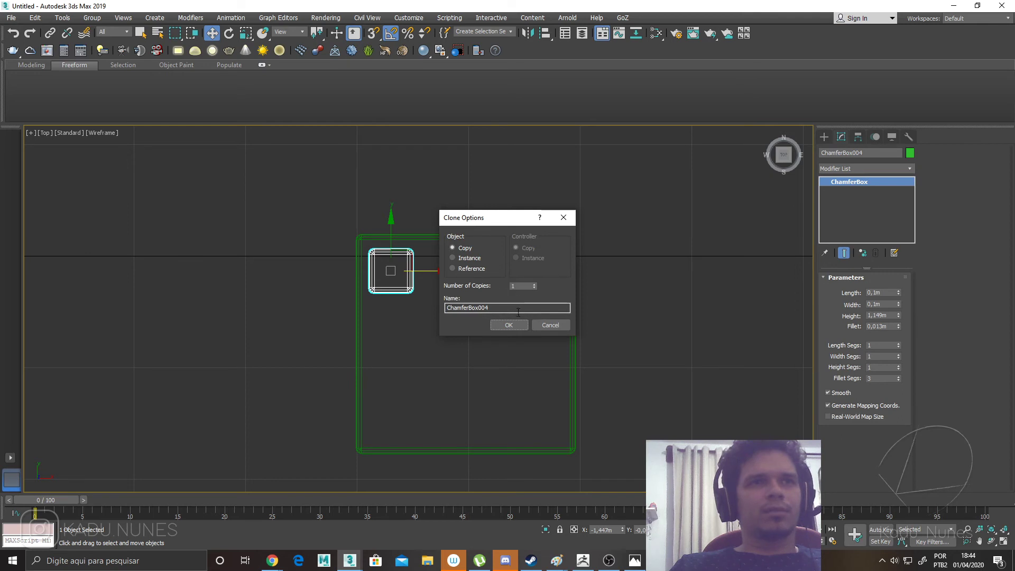
click(509, 324)
ctrl+click(538, 268)
shift+drag(468, 246, 466, 383)
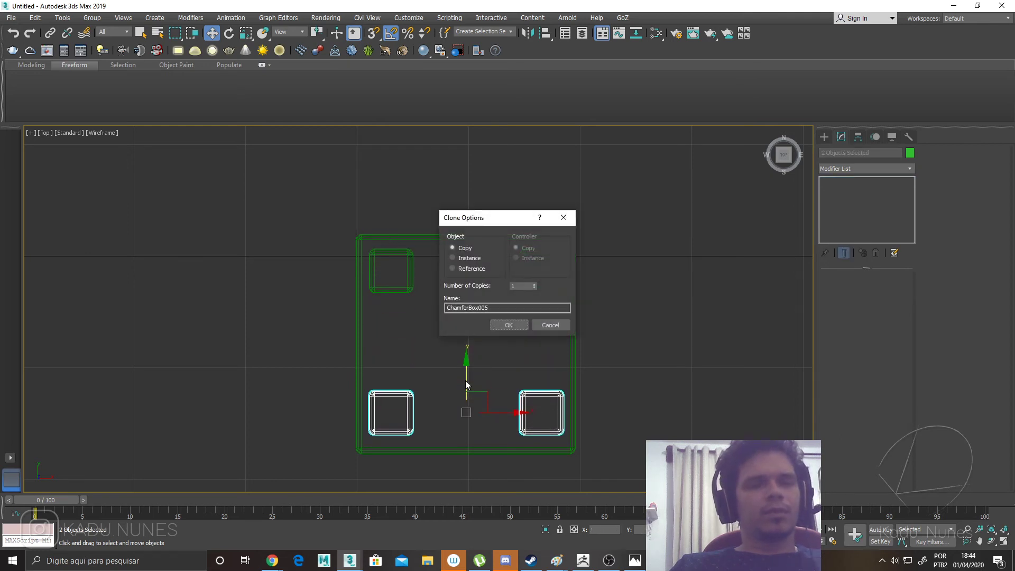
click(507, 325)
Copy the seat down between the legs as a lower shelf, and add a smaller scaled copy directly beneath the seat.
key(p)
alt+middle_drag(499, 325, 705, 323)
click(712, 289)
click(656, 208)
mouse_move(655, 209)
shift+mouse_down()
mouse_move(659, 295)
mouse_move(651, 205)
mouse_move(662, 243)
shift+mouse_up()
click(507, 326)
click(507, 326)
key(r)
key(w)
drag(658, 205, 658, 199)
click(735, 222)
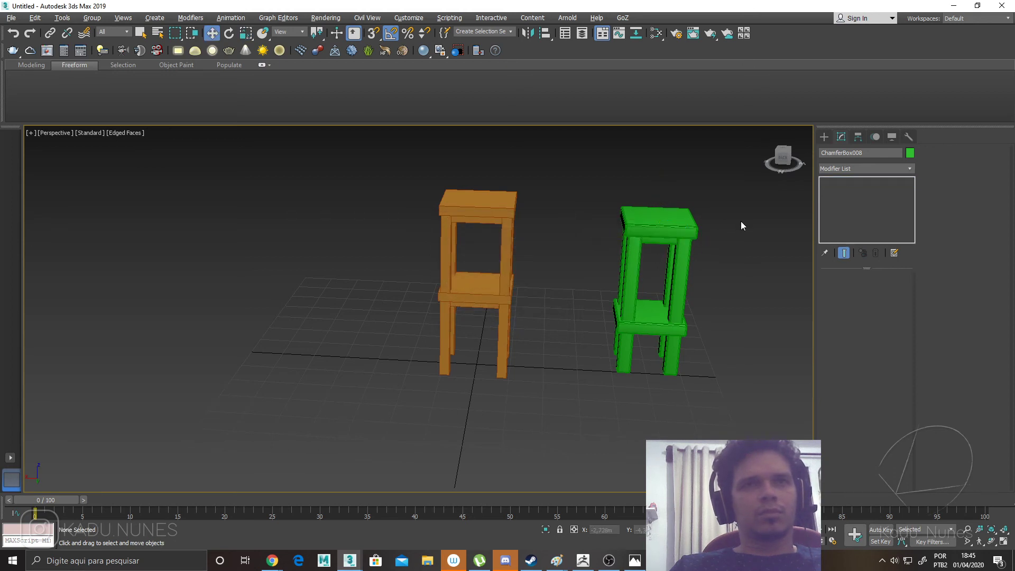
Hide the edged faces, select the whole green stool and move it along X closer to the orange stool.
key(F4)
scroll(735, 222, up, 4)
middle_drag(717, 278, 696, 256)
drag(507, 162, 693, 400)
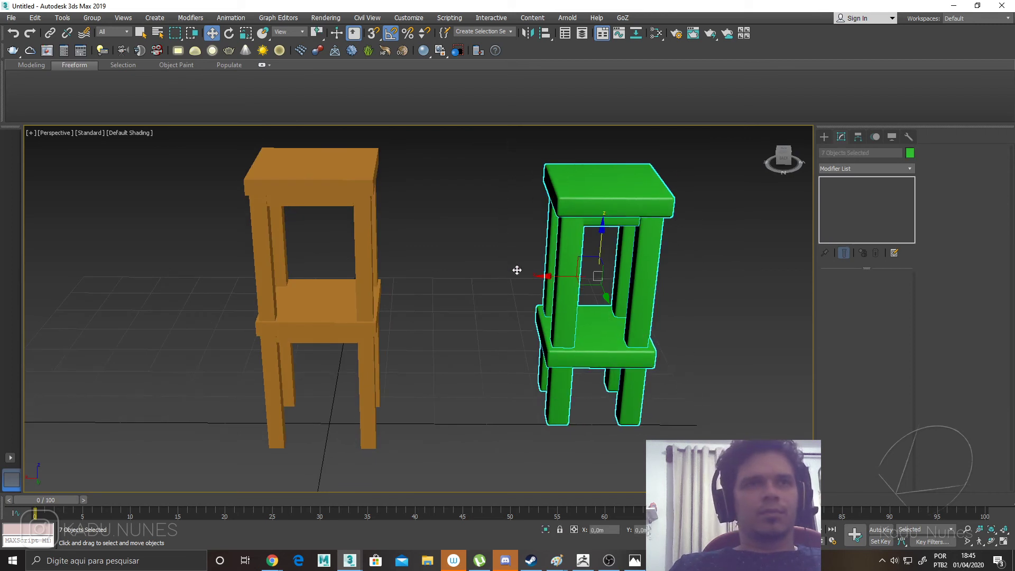
drag(546, 274, 433, 279)
click(541, 284)
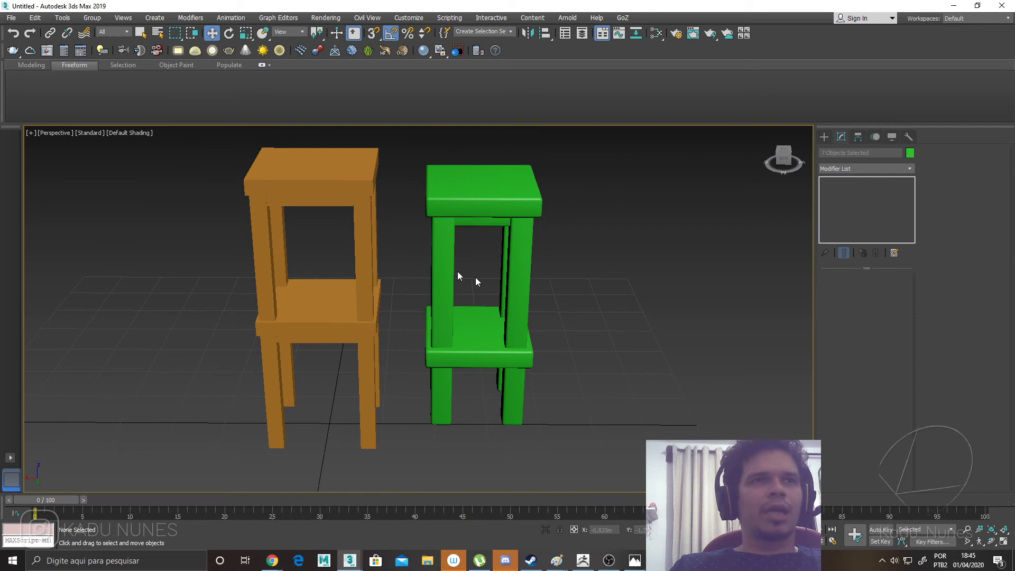
Examine the edges of the plain-box stool and the chamfer-box stool up close from several angles.
middle_drag(389, 222, 441, 268)
scroll(410, 249, up, 5)
alt+middle_drag(502, 270, 450, 271)
middle_drag(450, 271, 519, 241)
scroll(534, 270, down, 5)
mouse_move(406, 222)
alt+middle_down()
mouse_move(388, 222)
mouse_move(426, 241)
mouse_move(421, 231)
alt+middle_up()
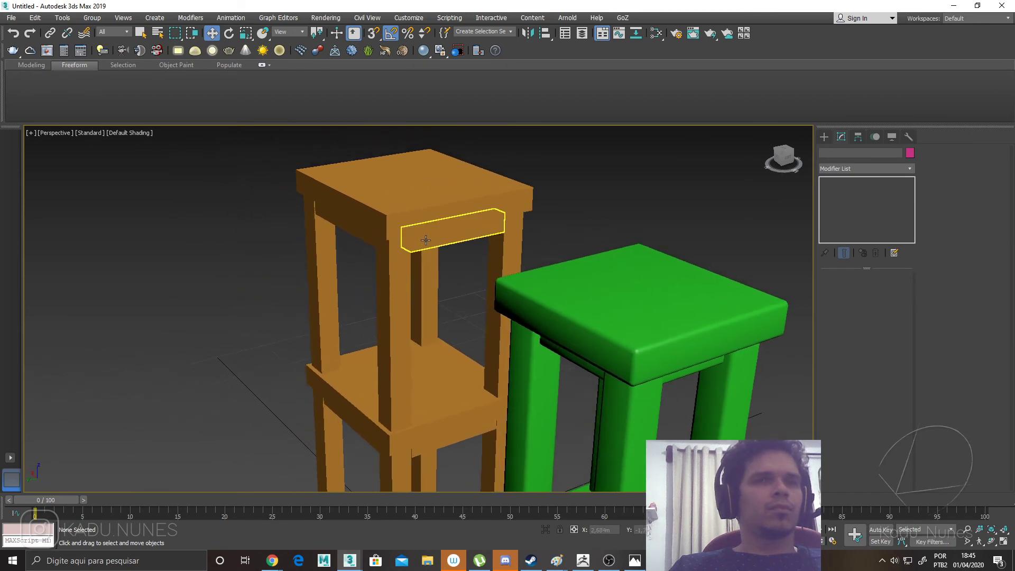
scroll(421, 231, up, 2)
scroll(622, 299, down, 6)
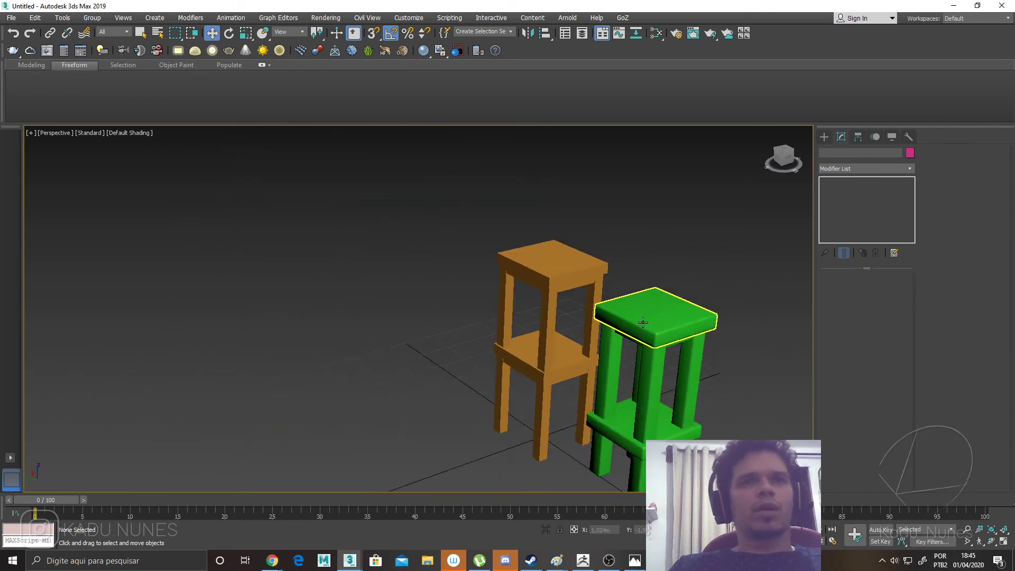
Select the green stool's parts together with the neighbouring stool's and assign them the orange object color.
middle_drag(644, 323, 623, 280)
drag(685, 417, 590, 248)
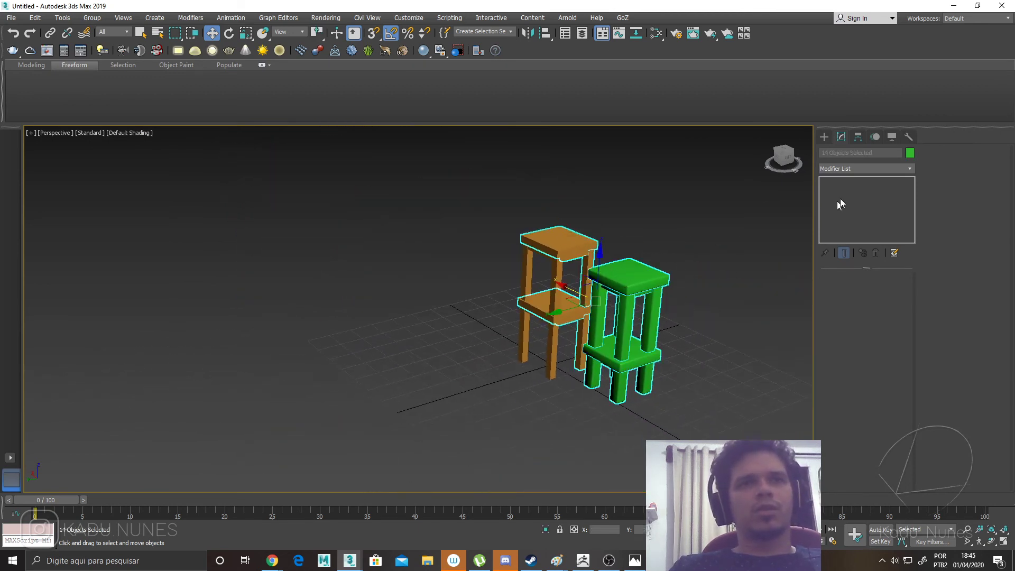
click(910, 152)
click(228, 183)
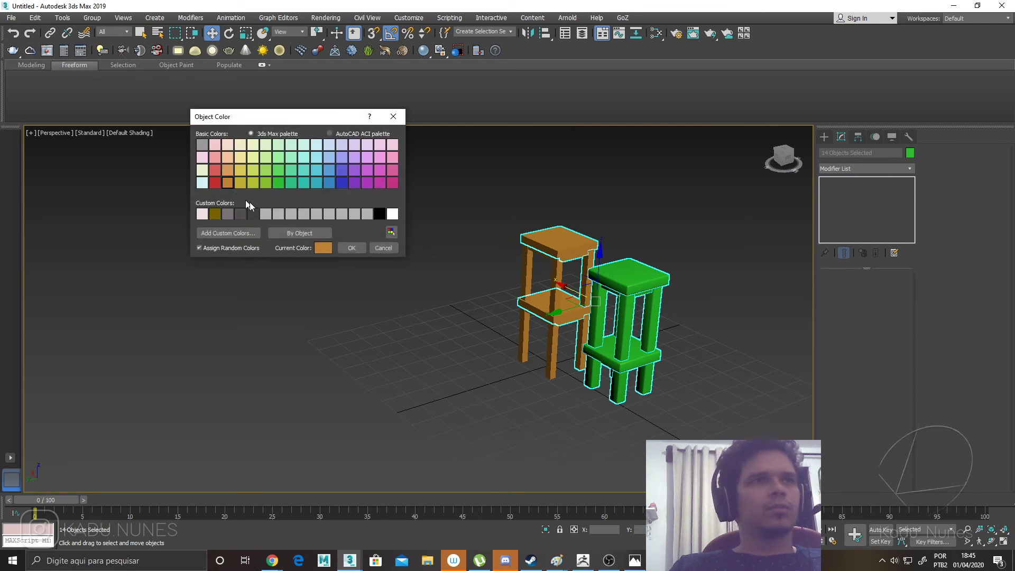
click(352, 248)
click(432, 291)
Compare the sharp edges of the box seat with the rounded edges of the chamfered seat in the same color.
scroll(518, 249, up, 10)
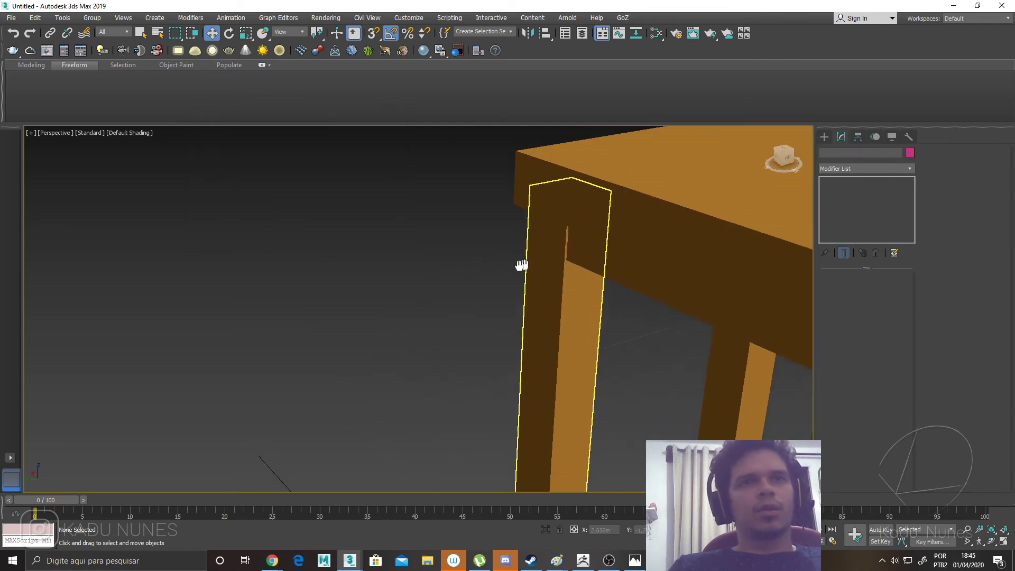
middle_drag(230, 247, 243, 252)
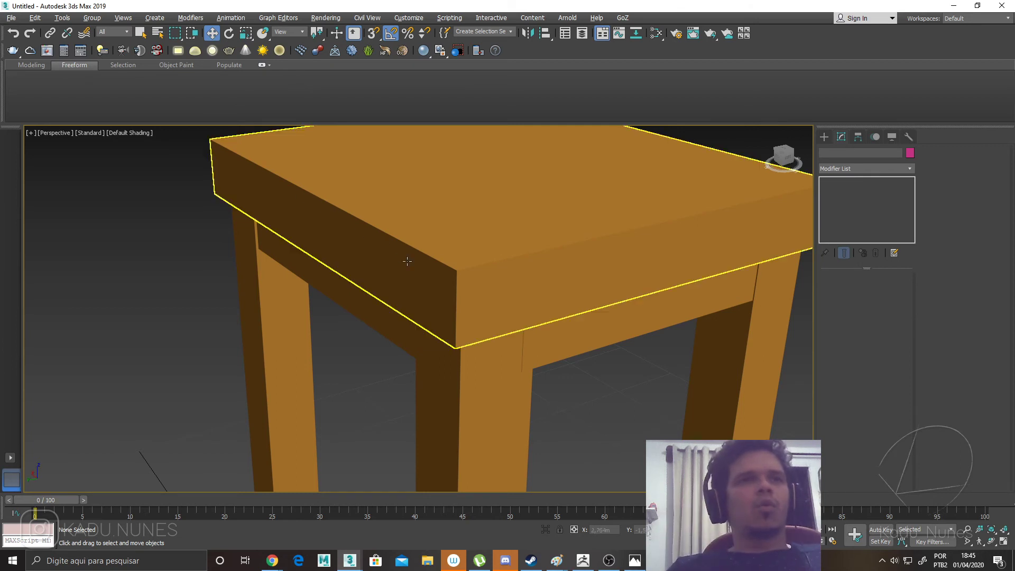
scroll(407, 261, down, 4)
middle_drag(407, 262, 187, 150)
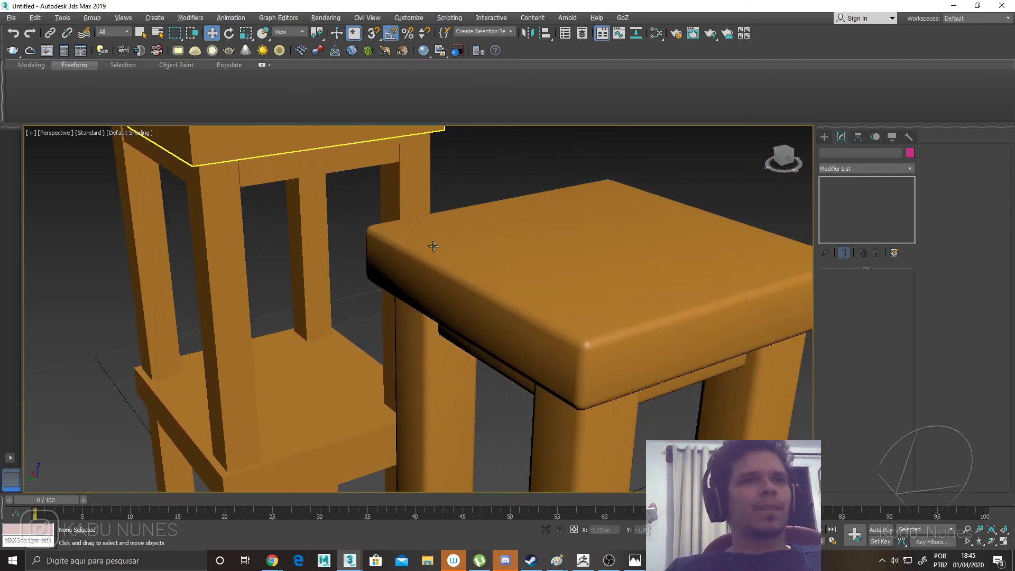
scroll(433, 246, up, 4)
middle_drag(463, 247, 411, 246)
scroll(418, 252, down, 3)
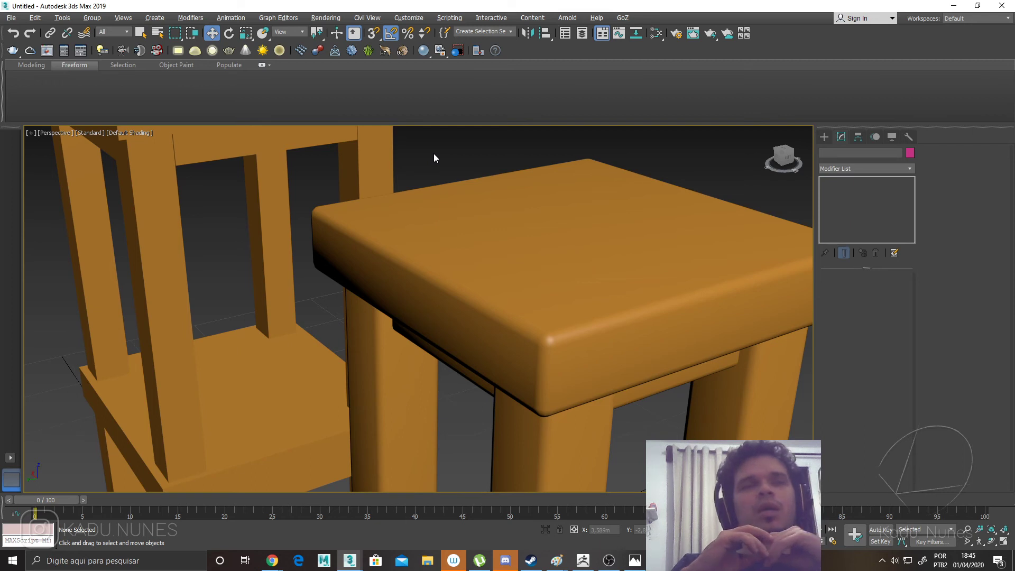
Inspect the chamfered seat and the box seat with edged faces shown, then view both stools without edges.
click(503, 248)
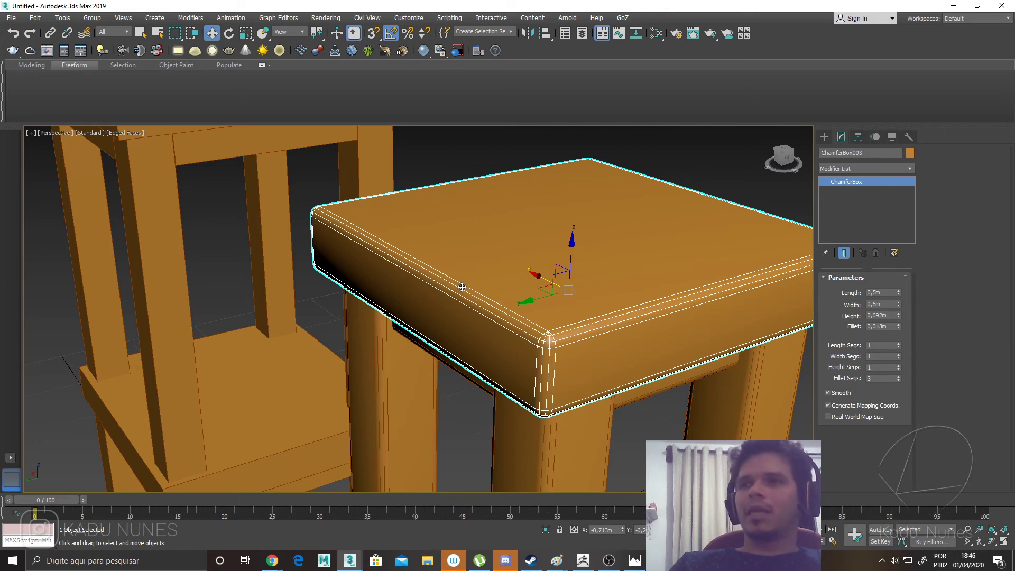
middle_drag(375, 224, 770, 397)
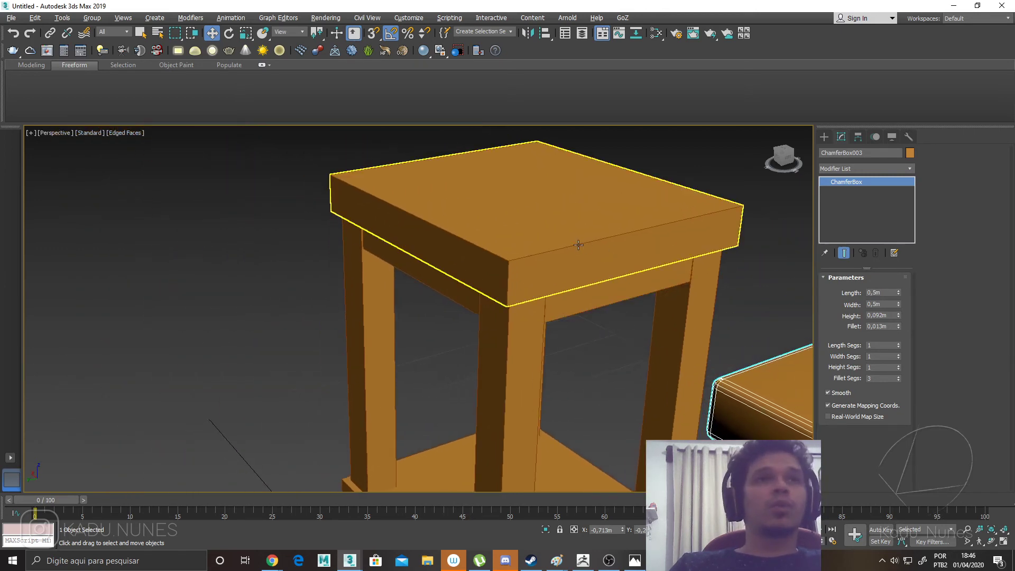
click(578, 245)
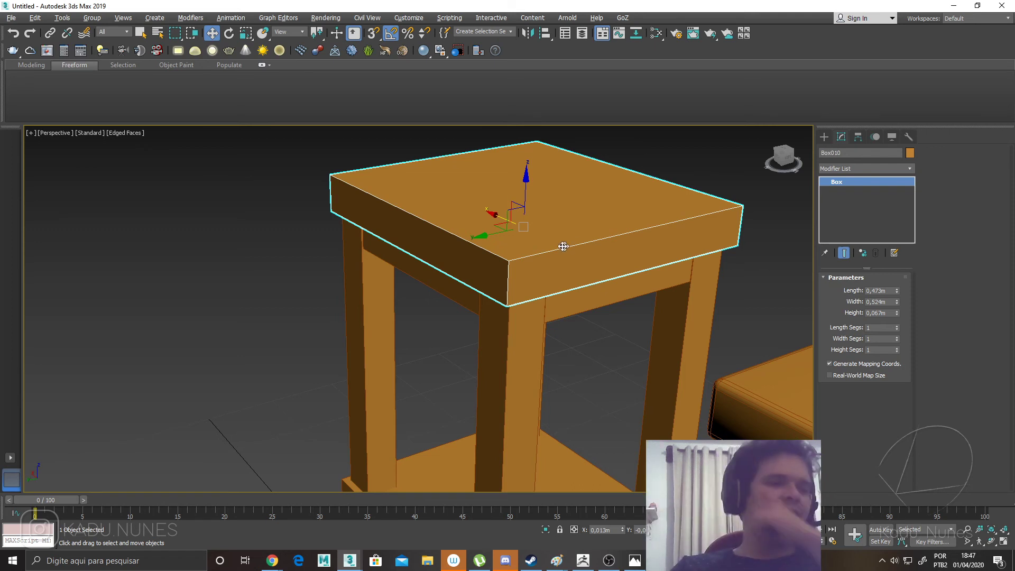
scroll(569, 251, down, 5)
middle_drag(682, 272, 595, 223)
click(664, 199)
key(F4)
alt+middle_drag(665, 199, 602, 169)
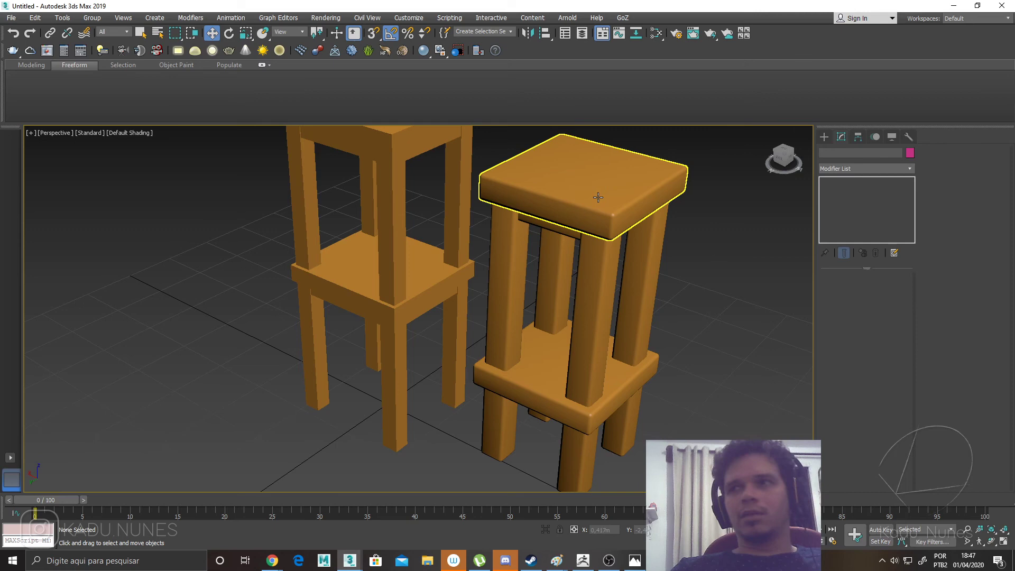
middle_drag(594, 196, 617, 294)
Inspect the box seat's edges close up with edged faces, then deselect it and view both shaded stools side by side.
click(381, 206)
key(z)
key(F4)
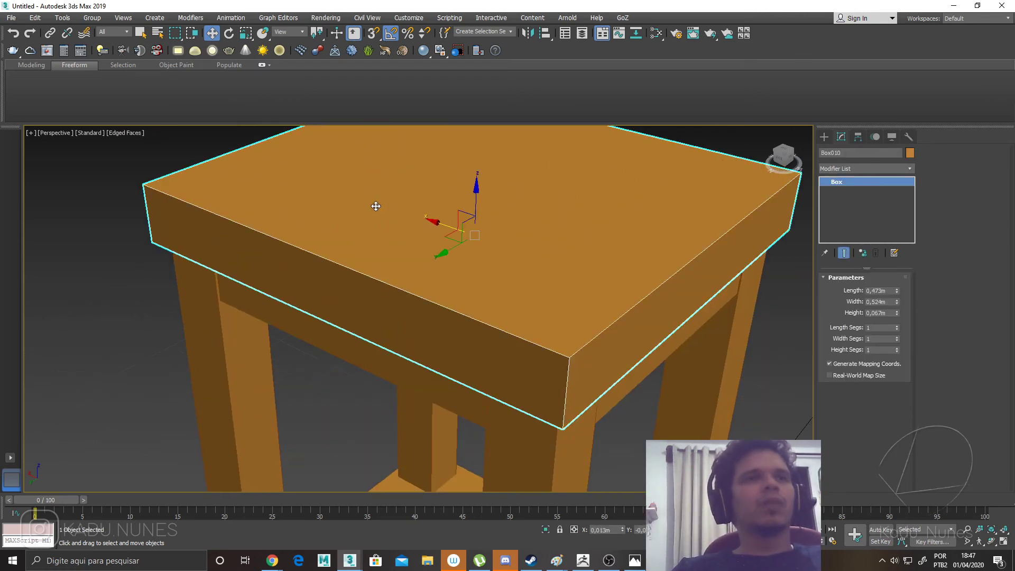
scroll(375, 206, down, 10)
click(567, 226)
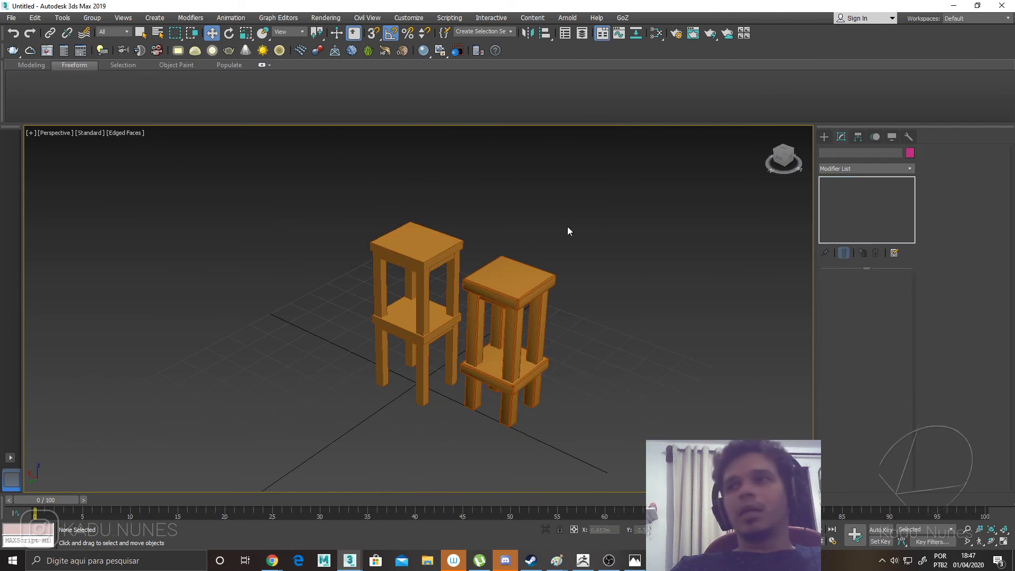
mouse_move(446, 238)
alt+middle_down()
mouse_move(506, 227)
mouse_move(529, 280)
mouse_move(534, 272)
mouse_move(534, 301)
alt+middle_up()
key(F4)
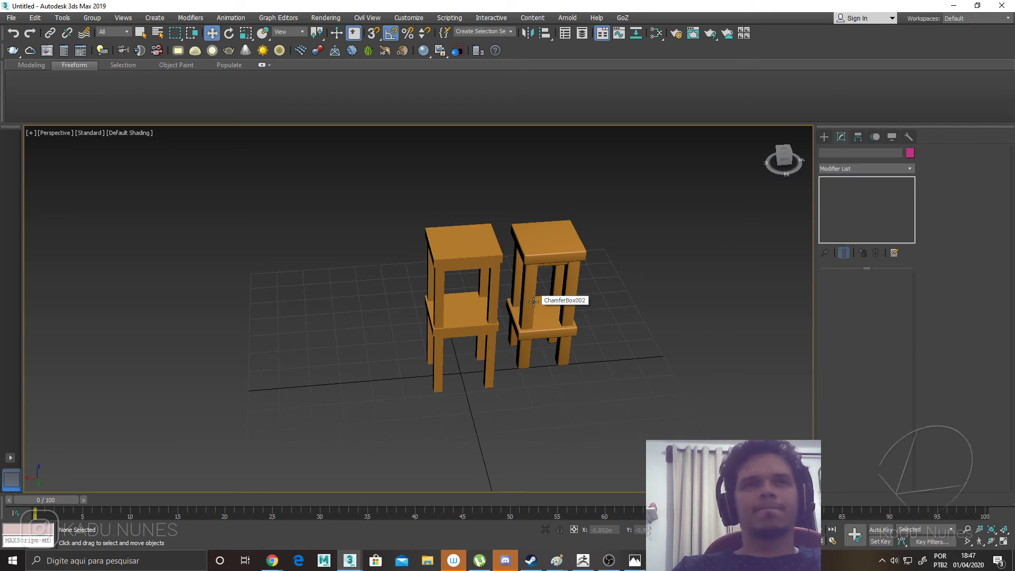
alt+middle_drag(534, 302, 498, 314)
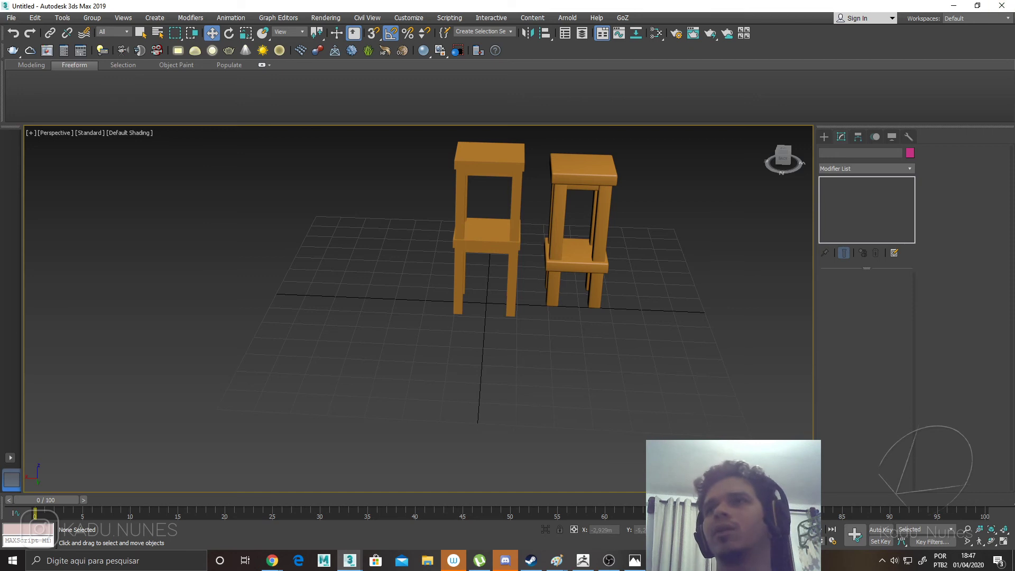
key(alt+Tab)
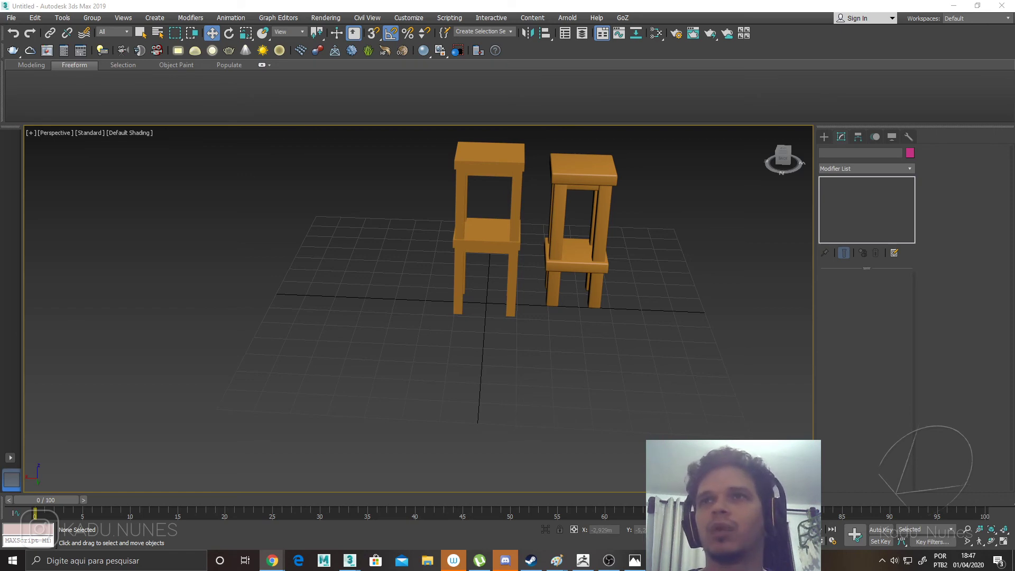
Switch to the browser and look through the image search results for rack furniture to find a modelling reference.
drag(1014, 101, 378, 94)
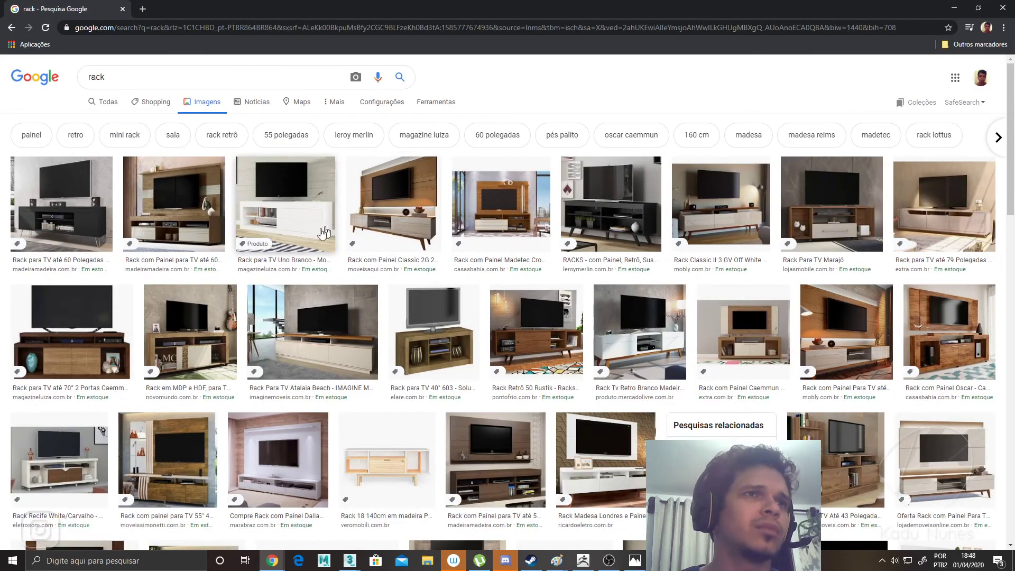
click(303, 231)
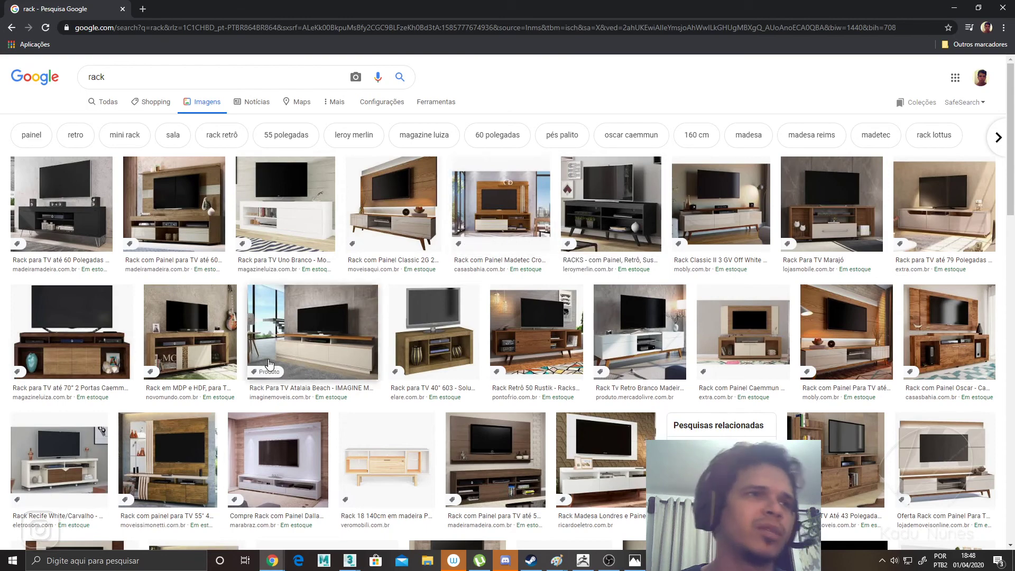
click(264, 476)
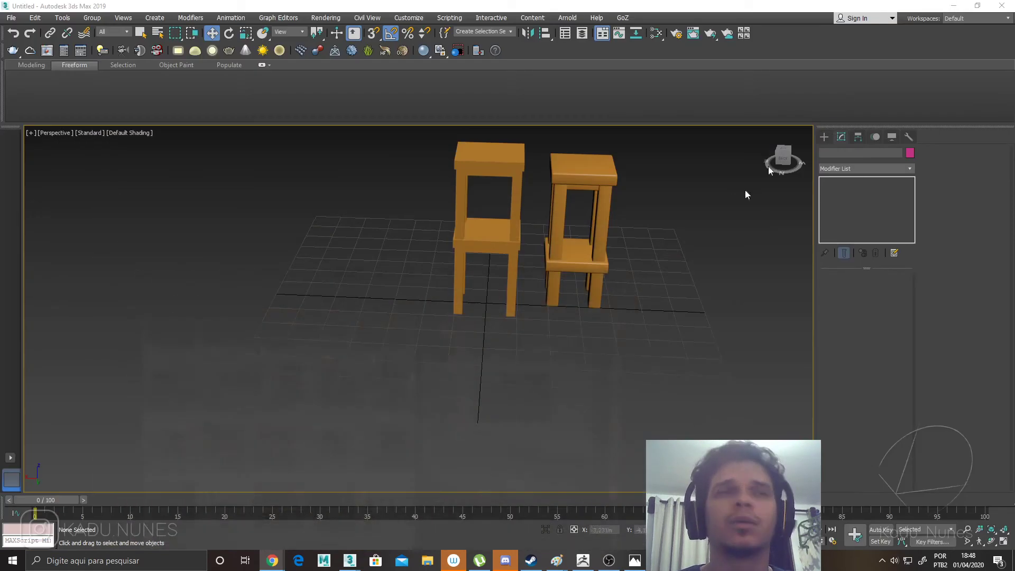
Return to 3ds Max and delete all parts of both orange stools from the scene.
alt+middle_drag(748, 192, 317, 183)
drag(596, 319, 600, 323)
key(Delete)
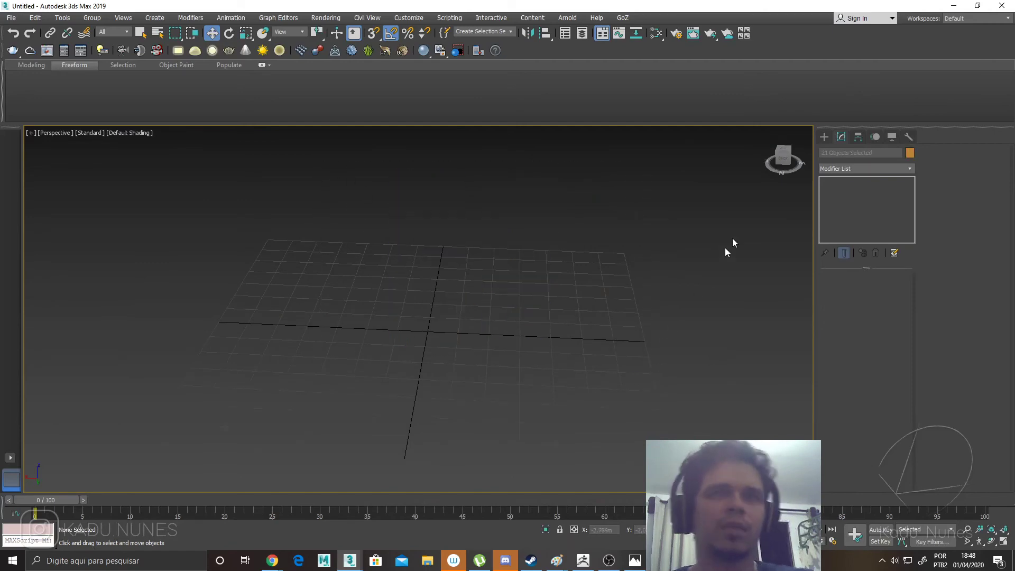
Create a standard Box as an upright back panel about 3.124 m wide, 2.125 m high and 0.085 m thick.
click(825, 137)
click(843, 166)
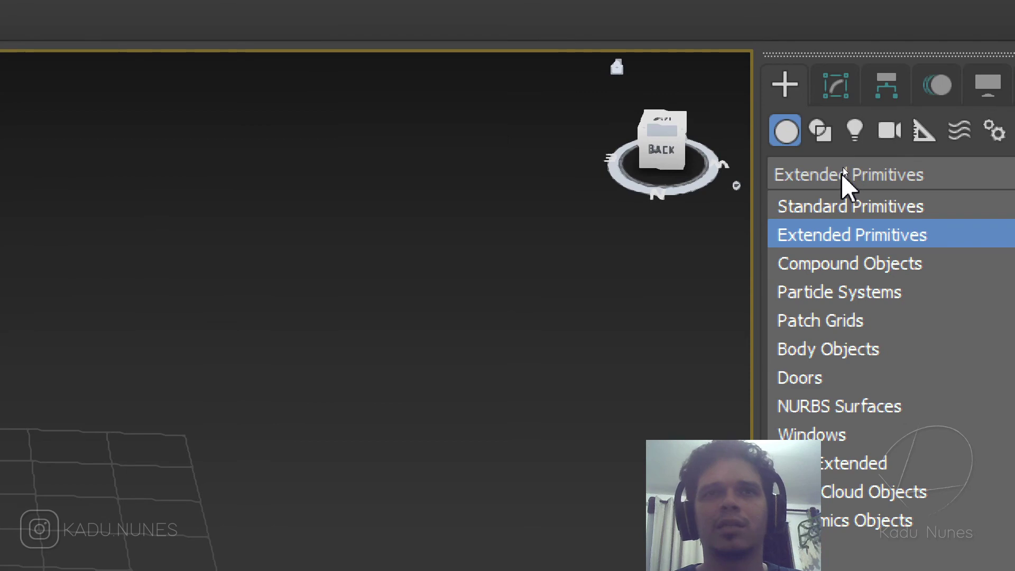
click(843, 206)
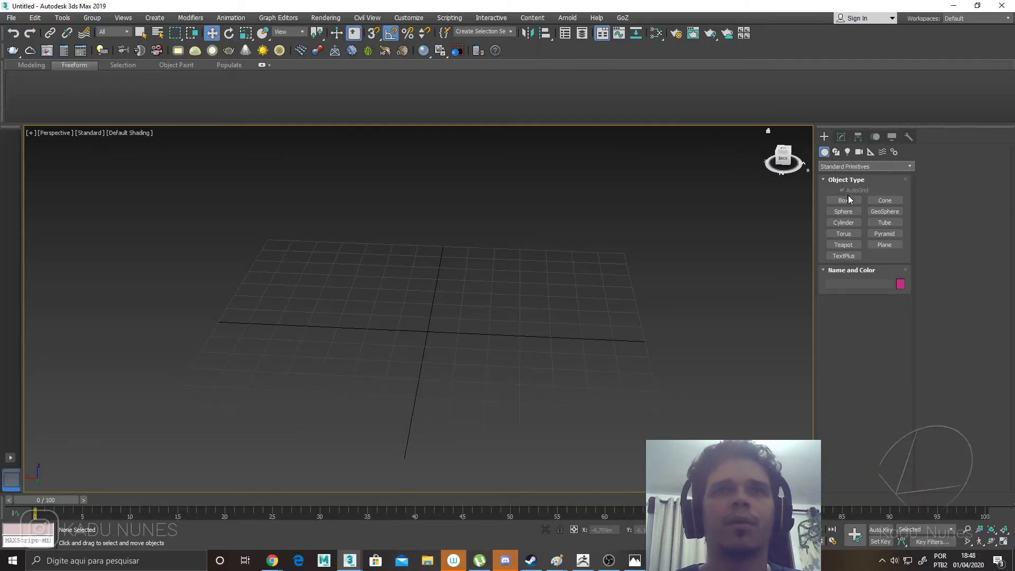
click(846, 200)
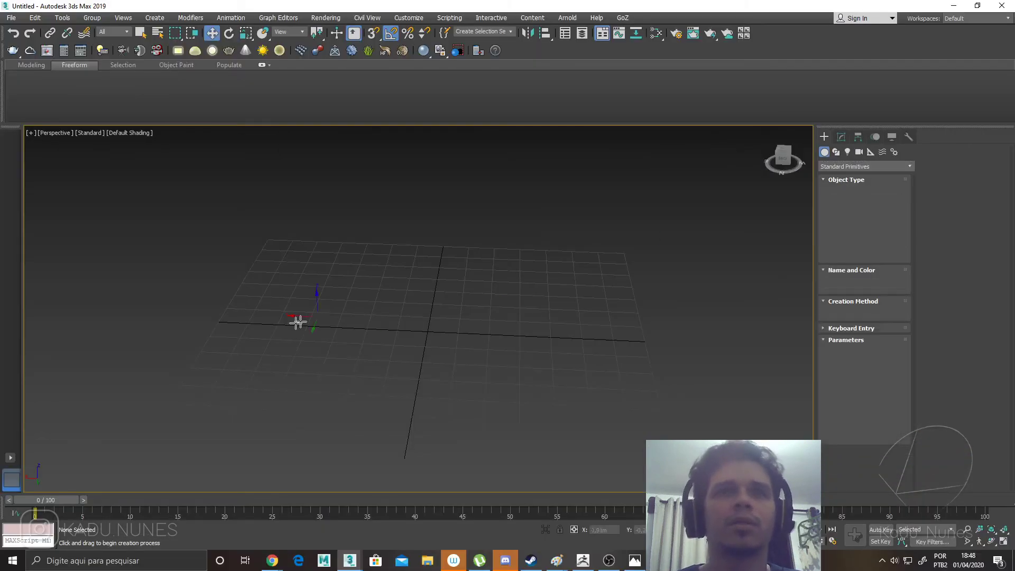
middle_drag(297, 319, 301, 396)
drag(332, 349, 648, 370)
click(589, 161)
alt+middle_drag(415, 318, 509, 353)
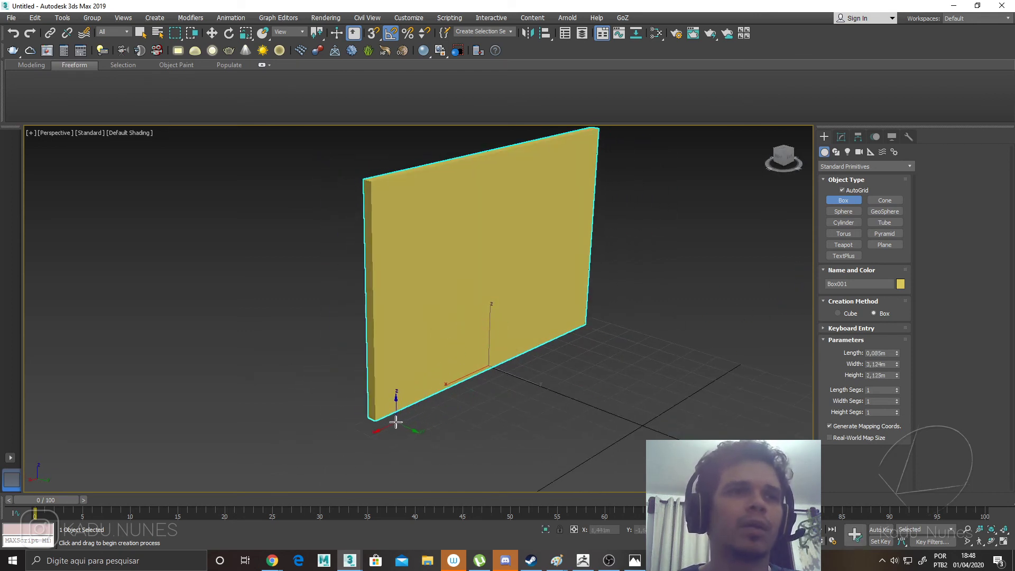
Draw a side board about 0.5 × 0.063 × 0.343 m at the panel's lower corner and copy it to the panel's other end.
click(389, 423)
drag(404, 434, 416, 442)
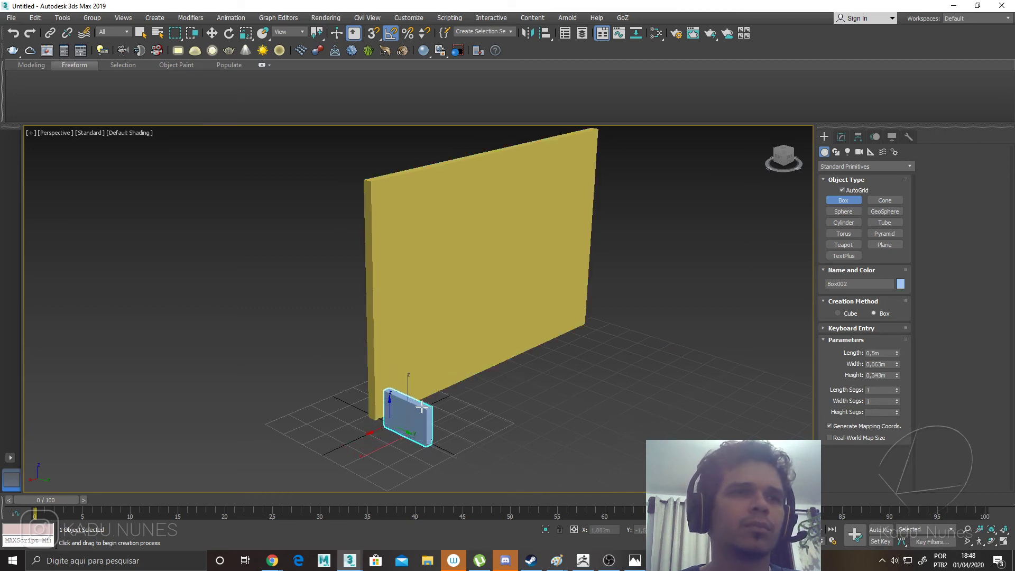
alt+middle_drag(430, 408, 309, 376)
key(w)
shift+drag(255, 370, 599, 354)
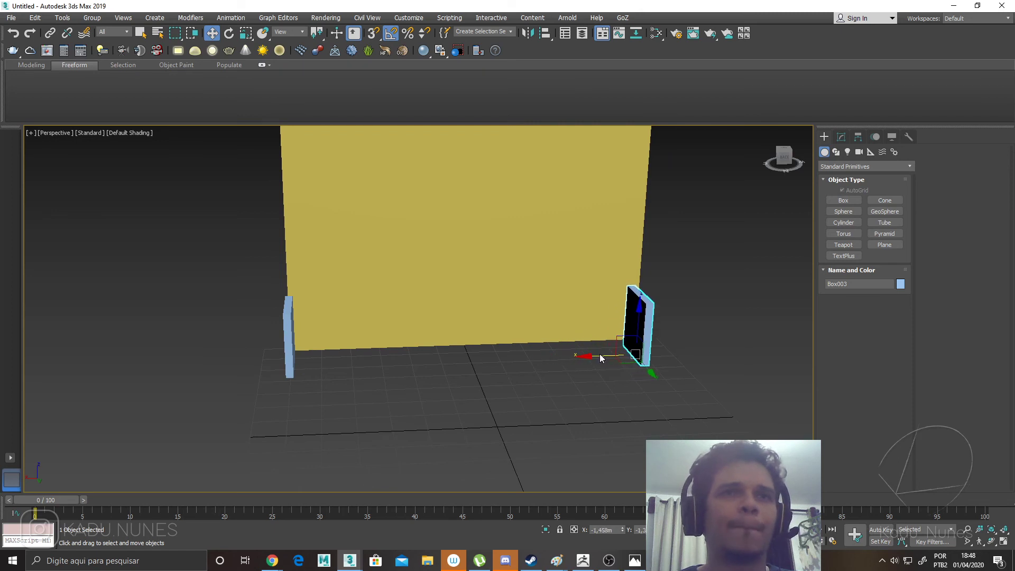
click(510, 325)
Copy the side board to midway between the two ends and reduce the copy's height to about 0.066 m.
mouse_move(551, 370)
alt+middle_down()
mouse_move(484, 370)
mouse_move(530, 384)
mouse_move(555, 367)
alt+middle_up()
shift+drag(586, 347, 426, 323)
click(498, 321)
click(841, 137)
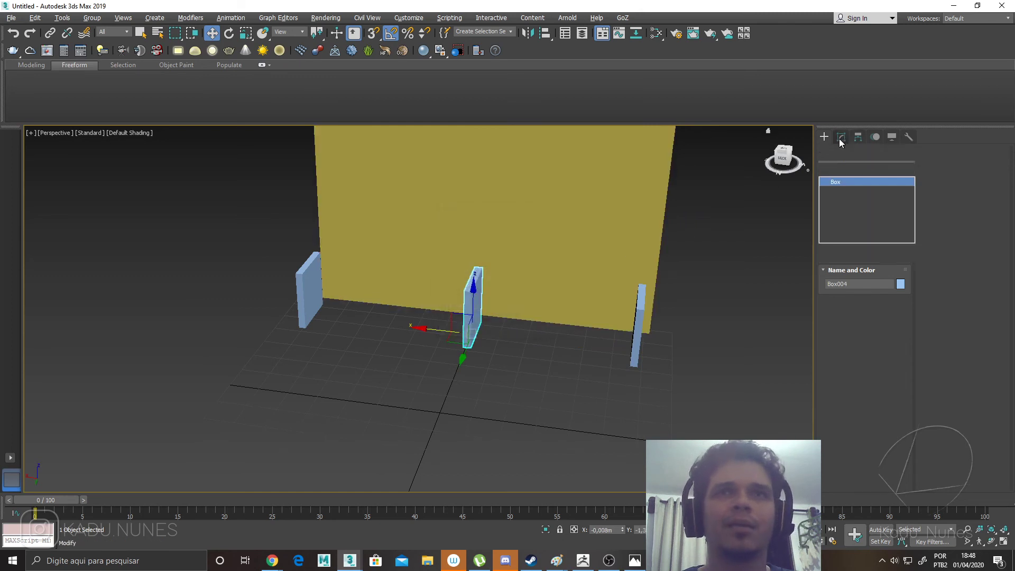
drag(897, 318, 900, 359)
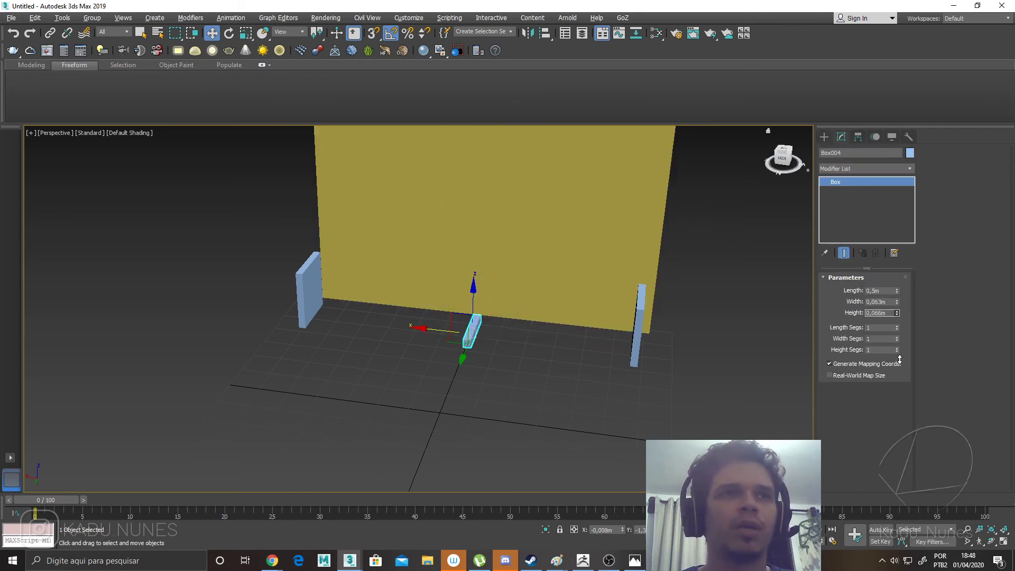
Widen the low middle board to about 2.938 m and fit it between the two side boards as the rack's bottom.
drag(897, 303, 813, 410)
drag(898, 302, 887, 230)
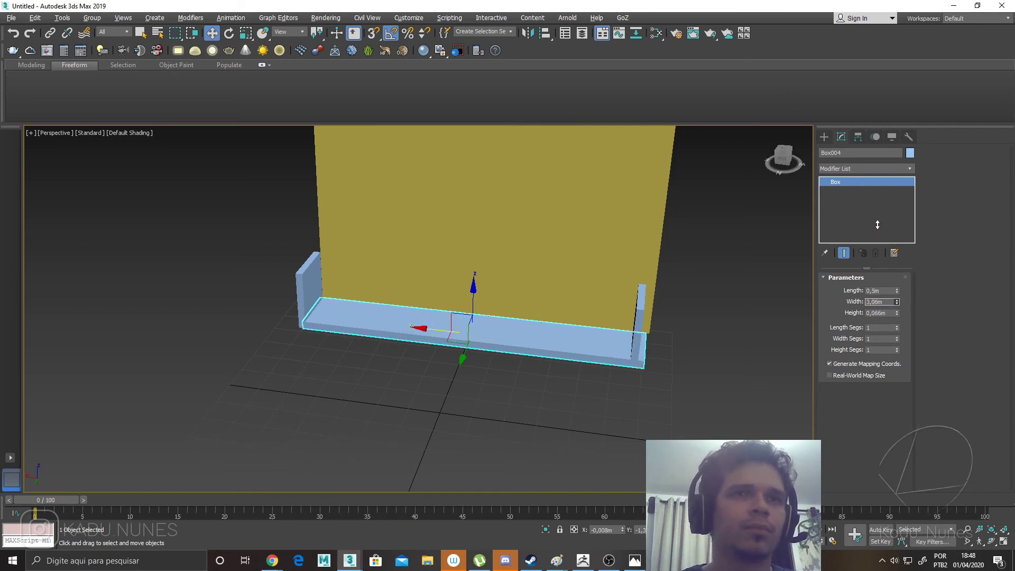
drag(452, 341, 432, 329)
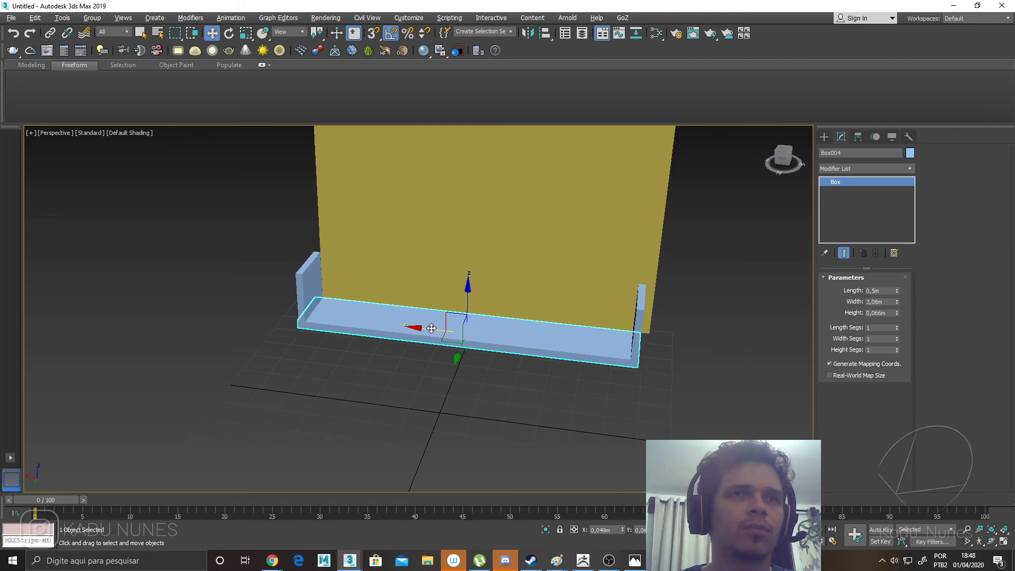
drag(896, 301, 896, 303)
alt+middle_drag(483, 351, 575, 391)
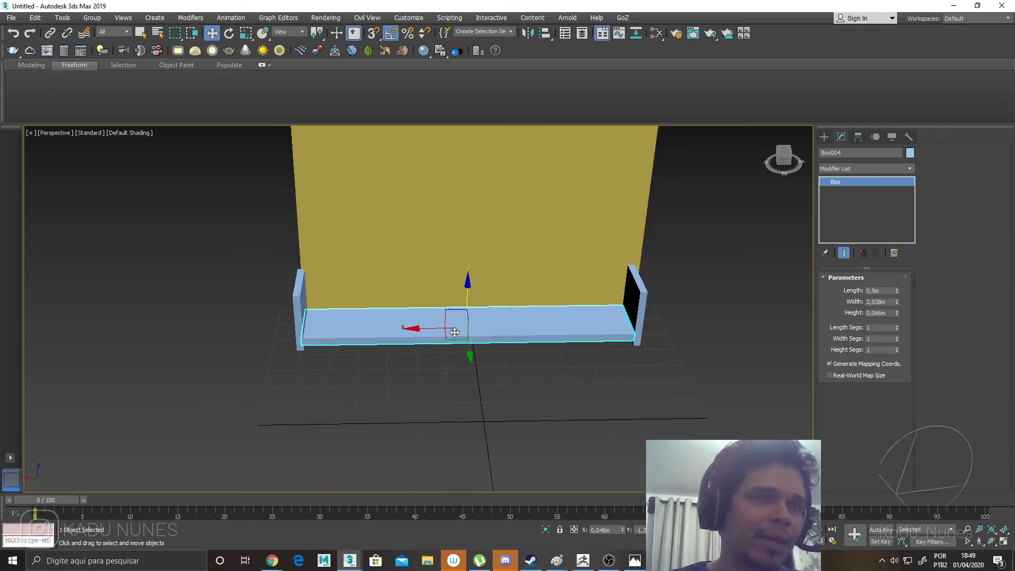
scroll(449, 339, up, 4)
alt+middle_drag(448, 340, 484, 300)
drag(482, 284, 481, 297)
alt+middle_drag(482, 297, 484, 288)
click(481, 288)
shift+drag(482, 275, 482, 246)
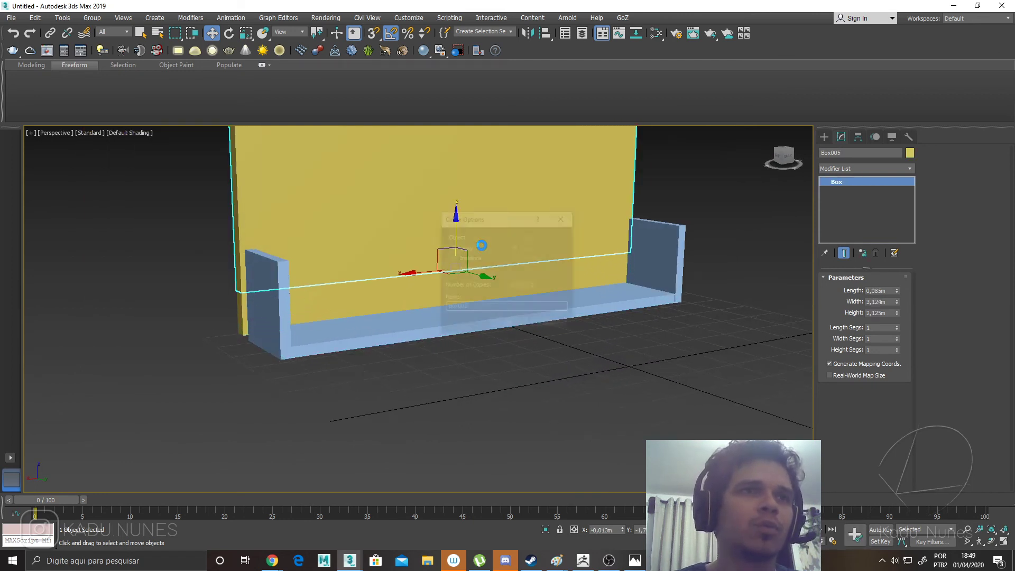
click(549, 324)
Copy the bottom board straight up between the side boards to form the rack's top.
click(528, 313)
shift+drag(482, 276, 478, 204)
click(515, 324)
click(573, 363)
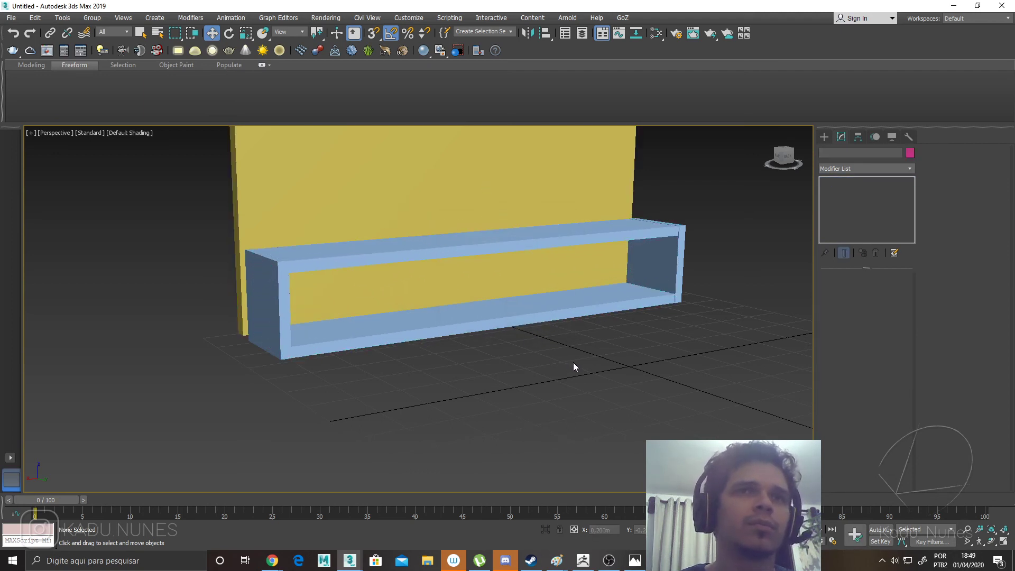
Examine the drawers, open shelf and back panel of the white TV rack in the browser, then return to 3ds Max.
scroll(573, 363, down, 4)
mouse_move(573, 362)
alt+middle_down()
mouse_move(506, 368)
mouse_move(557, 364)
alt+middle_up()
key(alt+Tab)
key(alt+Tab)
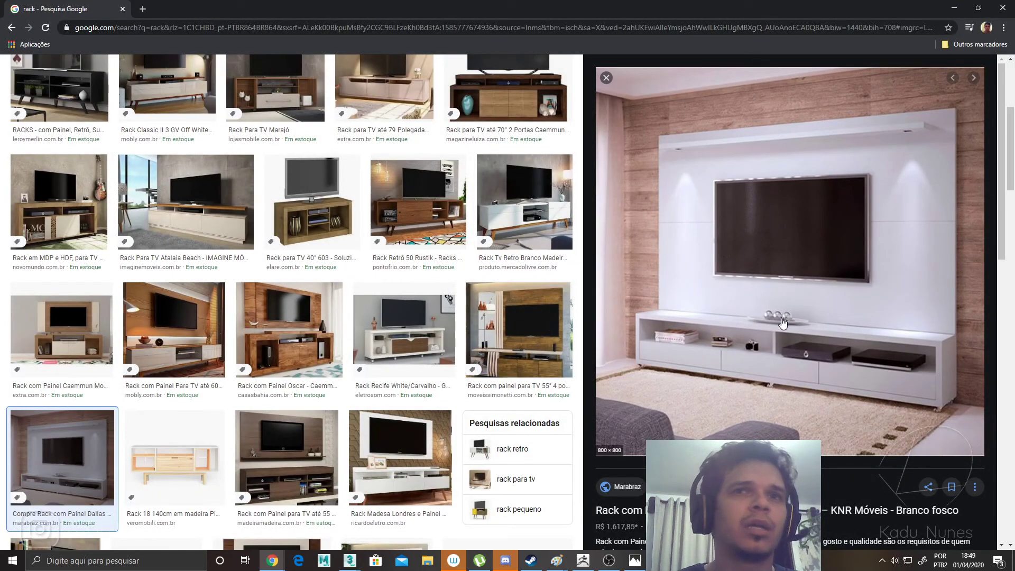
key(alt+Tab)
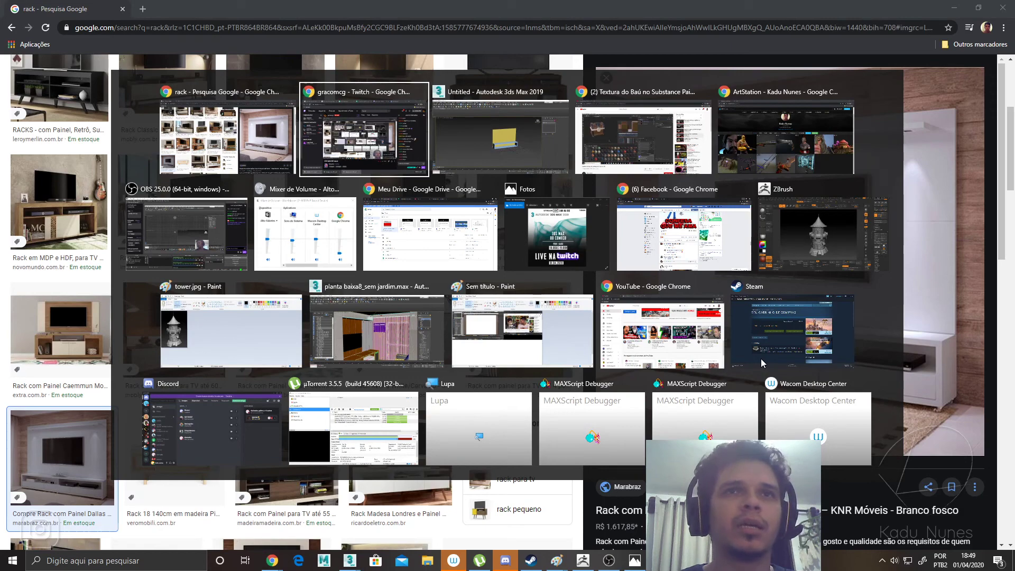
key(Escape)
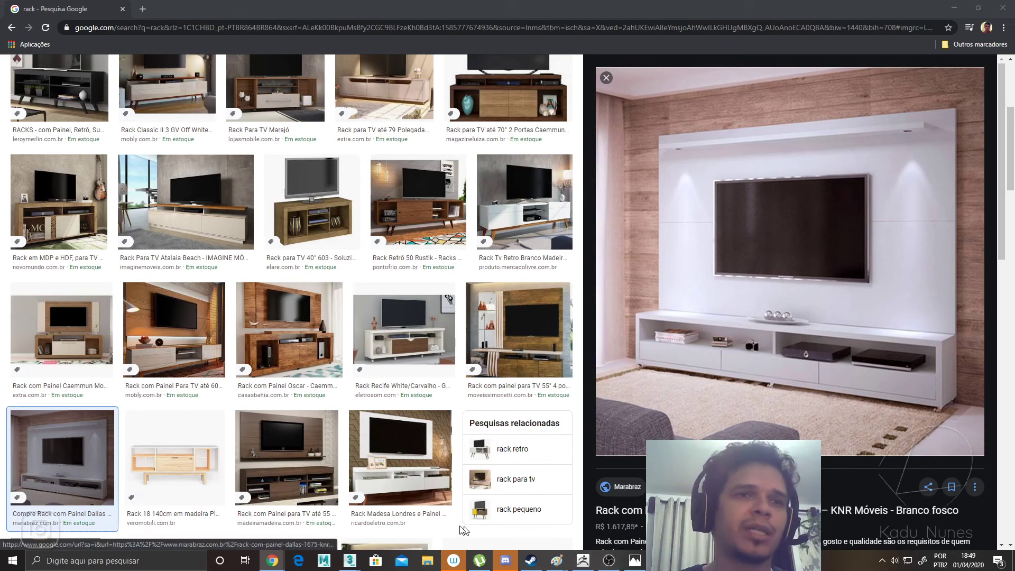
mouse_move(349, 562)
click(411, 485)
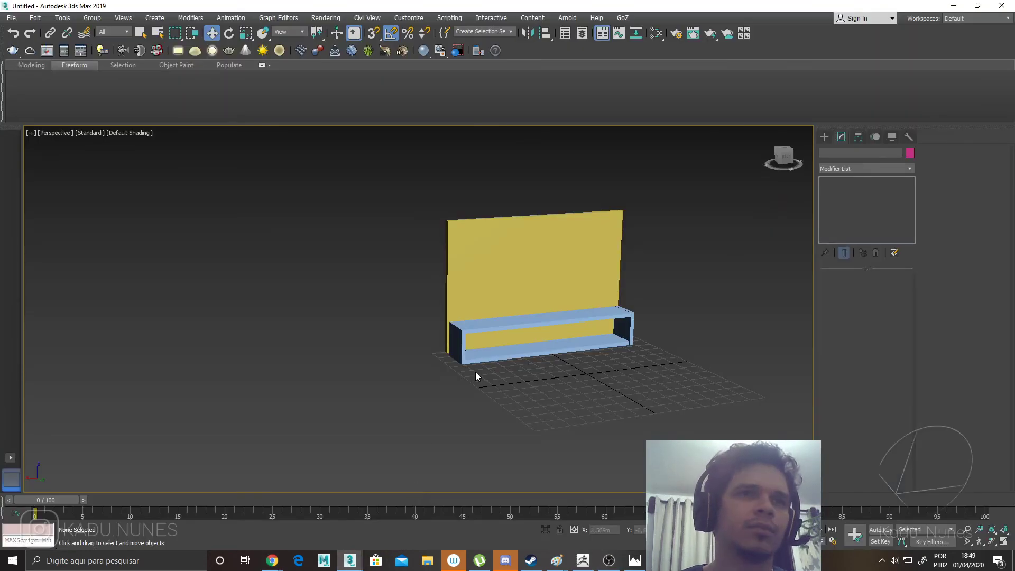
Copy the bottom board to just above the original and assign the copy a gray object color.
scroll(476, 376, up, 5)
scroll(401, 369, down, 3)
click(401, 370)
middle_drag(402, 369, 376, 382)
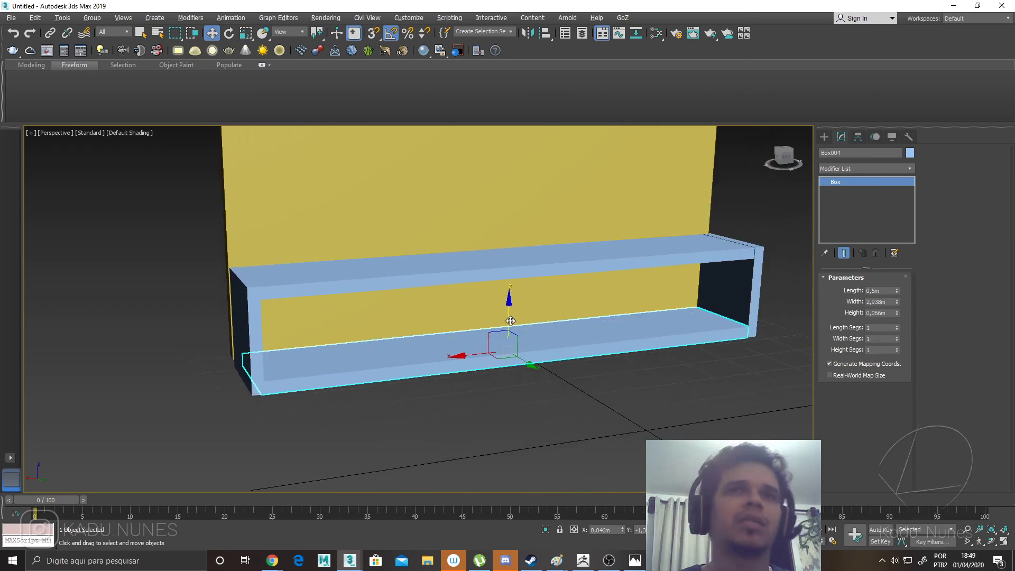
shift+drag(508, 314, 511, 292)
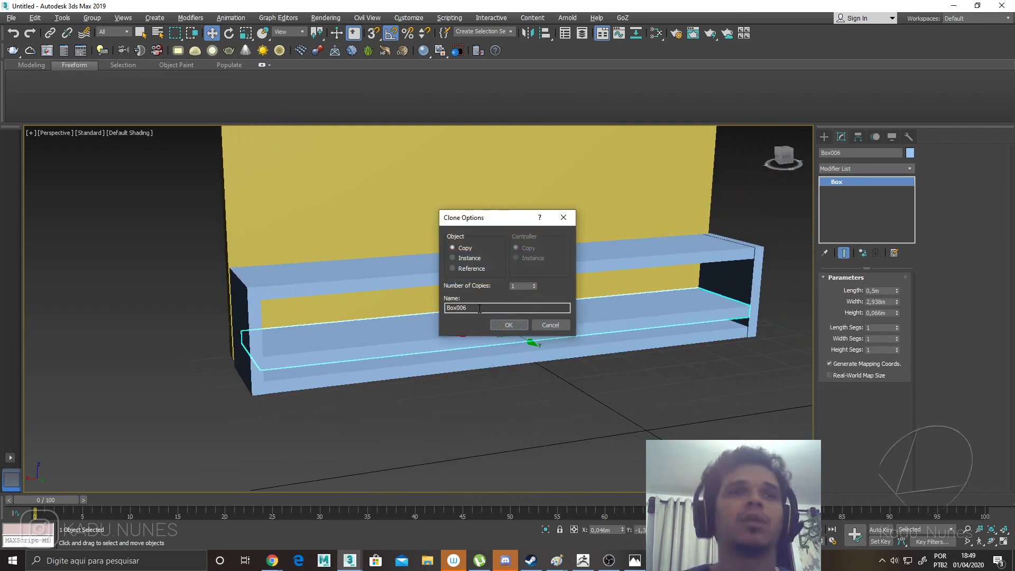
click(509, 324)
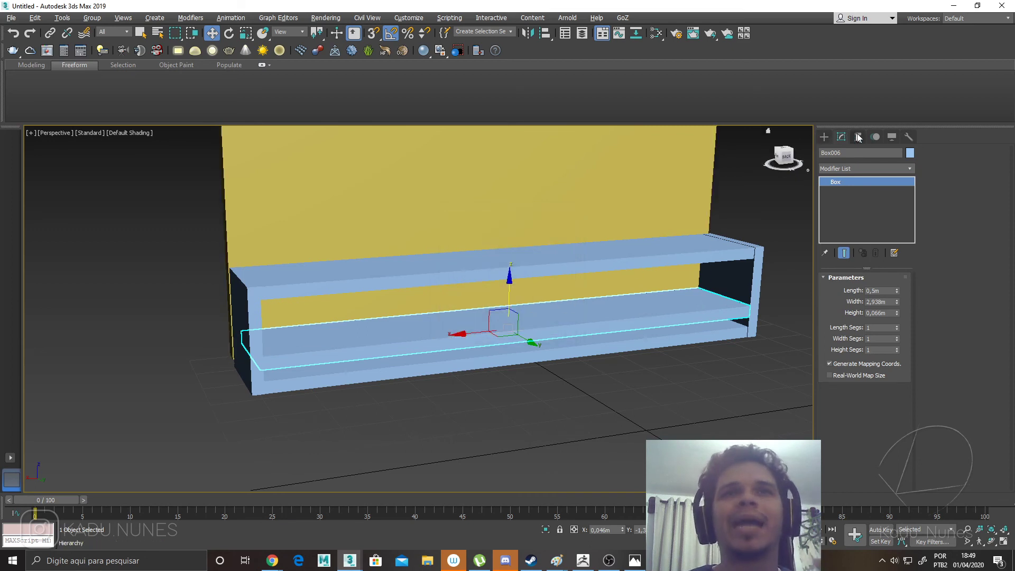
click(910, 153)
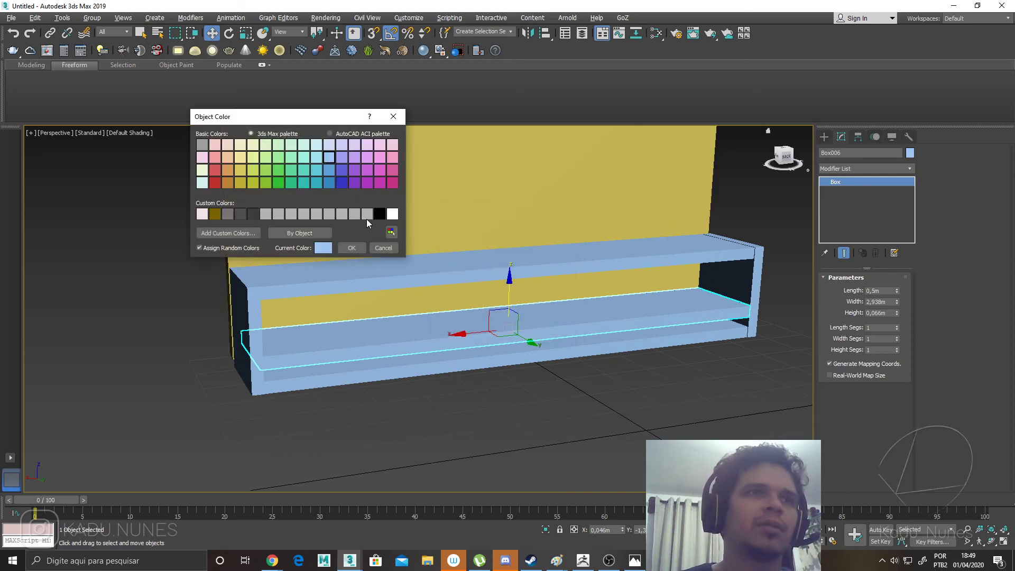
click(352, 248)
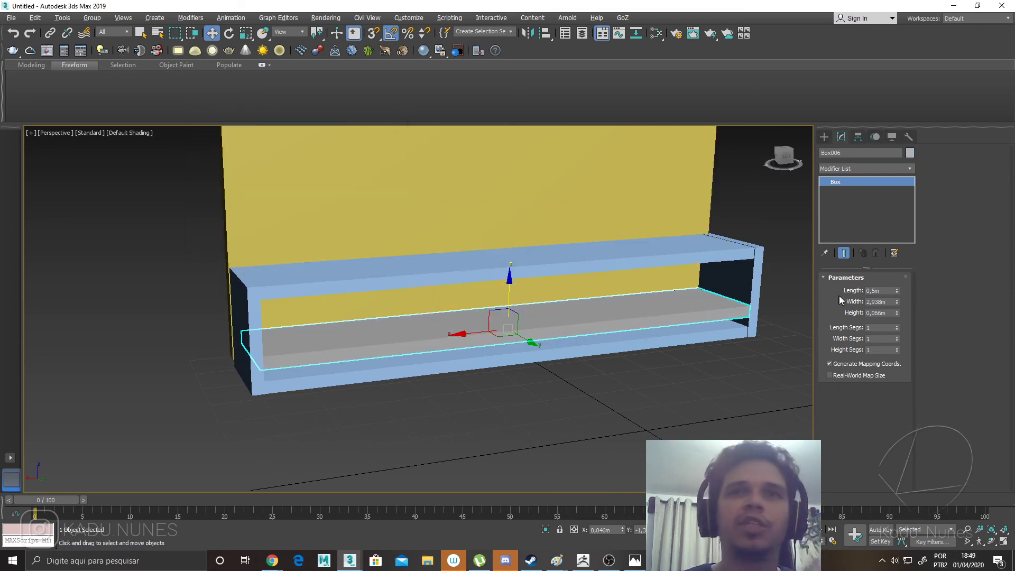
Resize the gray box to about 0.705 m wide and 0.208 m high and place it at one end as a drawer.
drag(898, 313, 893, 198)
drag(898, 303, 898, 388)
drag(473, 328, 321, 333)
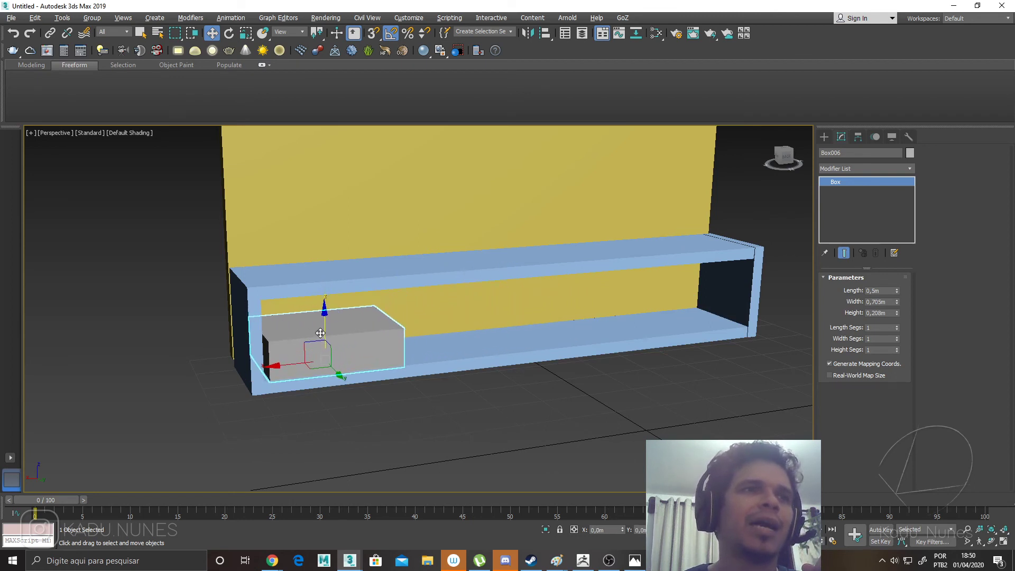
Copy the gray drawer box to the opposite end of the rack and to the middle.
mouse_move(292, 365)
mouse_down()
mouse_move(651, 307)
mouse_move(483, 340)
mouse_up()
click(507, 323)
click(508, 324)
alt+middle_drag(532, 336, 491, 327)
Widen the middle drawer box to about 1.4 m and position it to fill the gap between the two end drawers.
drag(898, 314, 900, 247)
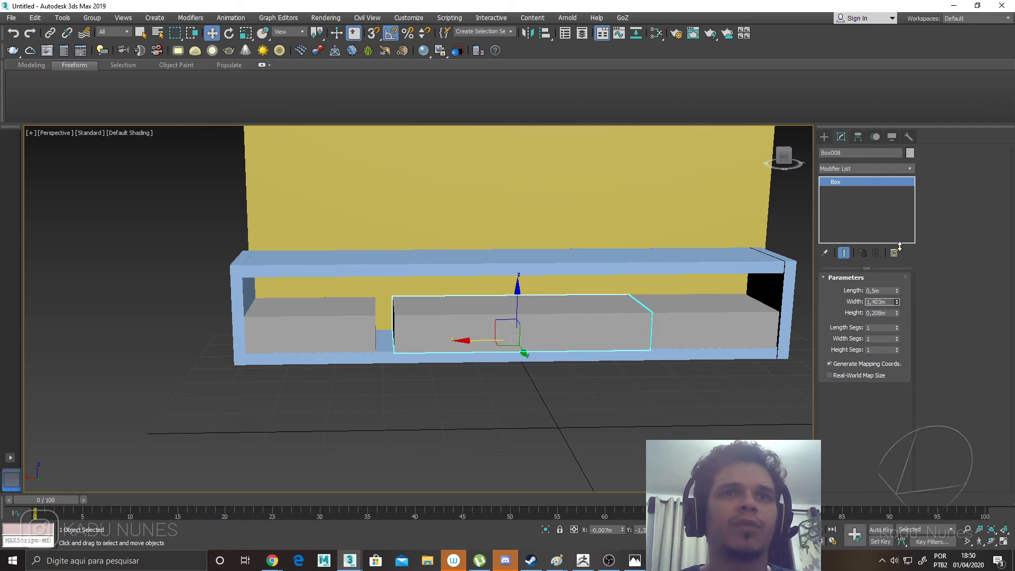
alt+middle_drag(804, 296, 578, 349)
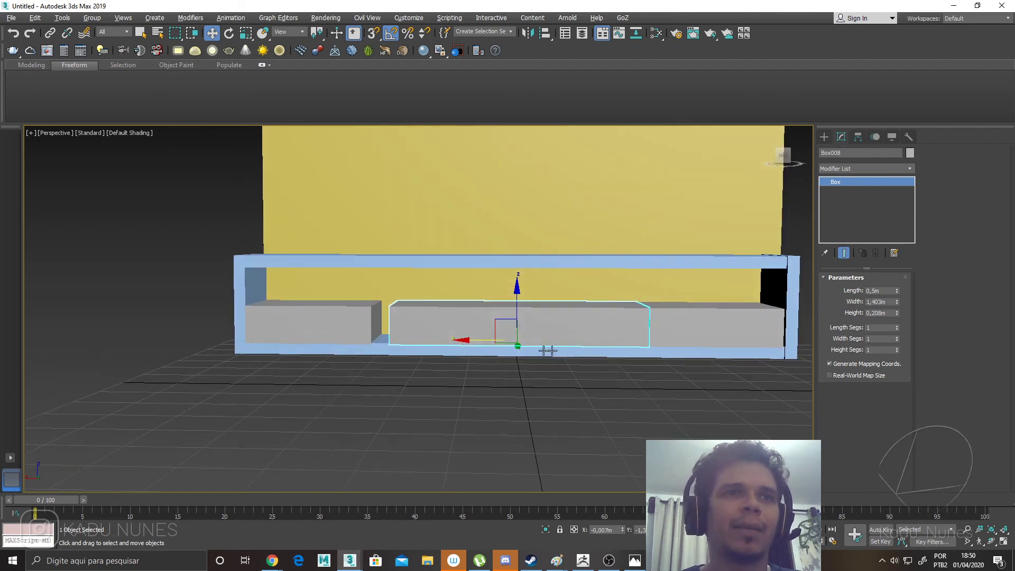
drag(472, 342, 464, 341)
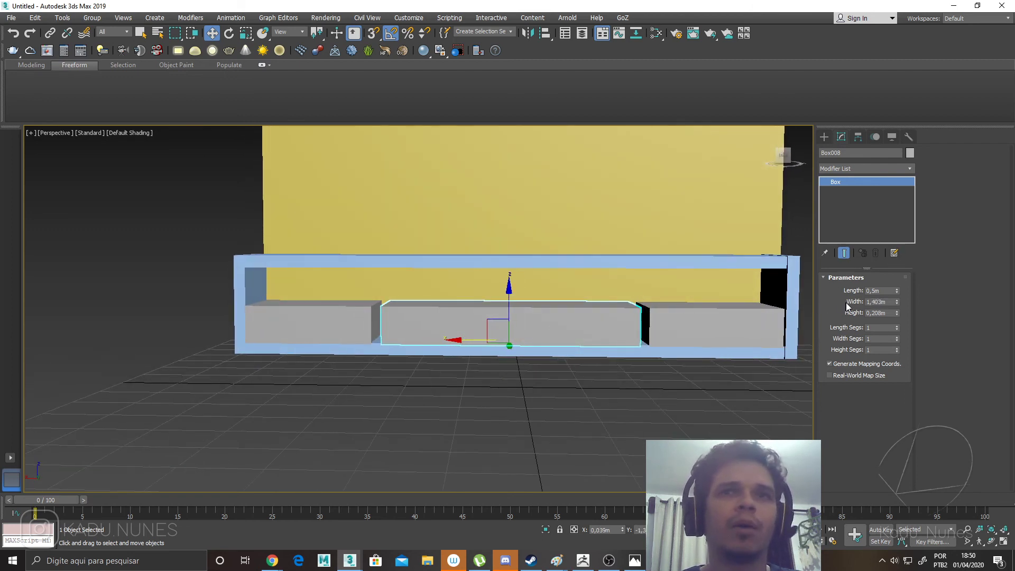
drag(897, 290, 898, 296)
alt+middle_drag(593, 405, 606, 409)
click(609, 409)
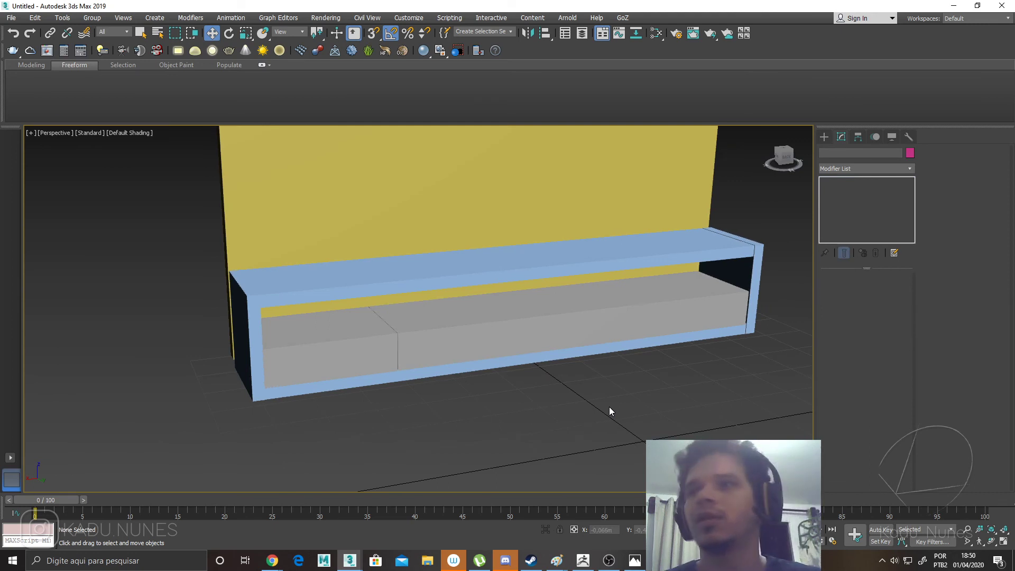
Show edged faces and copy the rack's top board up to near the upper edge of the back panel as a shelf.
key(F4)
mouse_move(609, 407)
alt+middle_down()
mouse_move(580, 401)
mouse_move(578, 410)
mouse_move(627, 408)
alt+middle_up()
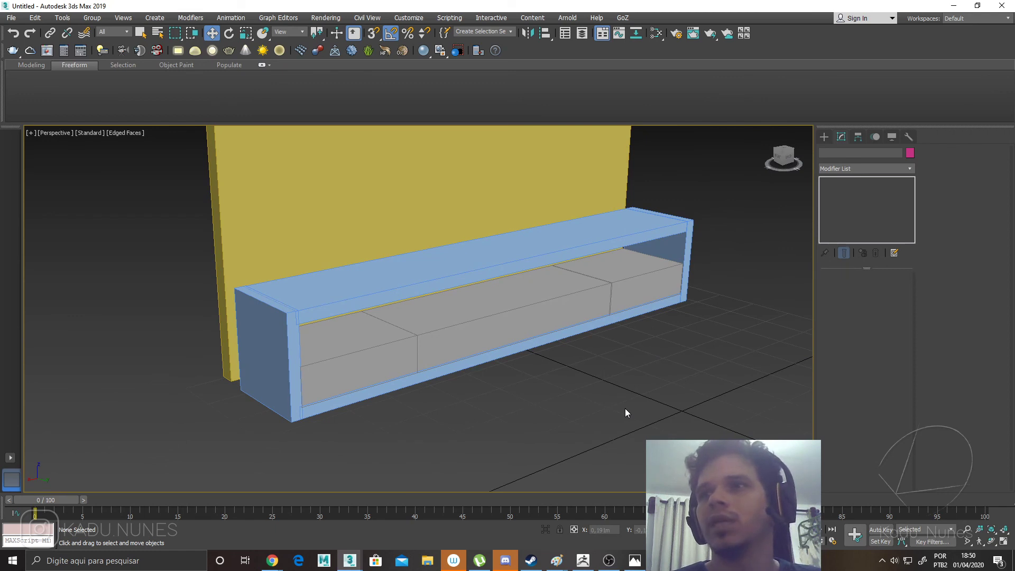
alt+middle_drag(625, 409, 540, 422)
scroll(523, 427, down, 4)
click(482, 357)
shift+drag(517, 331, 517, 229)
click(509, 325)
scroll(490, 286, up, 4)
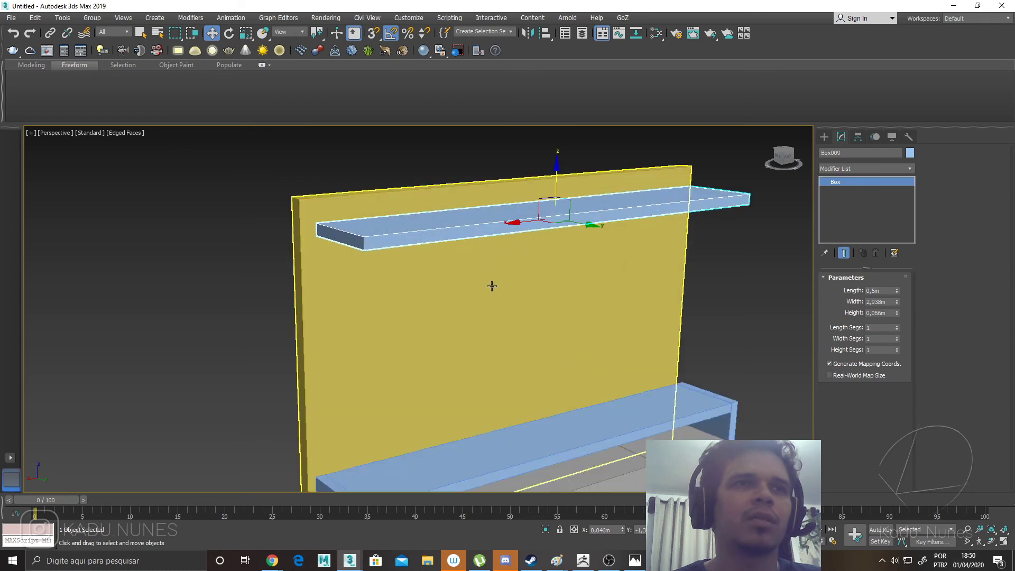
Reduce the upper shelf to about 0.36 m long and 0.029 m high, shorten its width, and set it against the panel near the middle.
alt+middle_drag(489, 285, 508, 294)
drag(587, 230, 564, 226)
drag(897, 291, 902, 344)
drag(895, 306, 898, 341)
drag(585, 224, 566, 219)
alt+middle_drag(566, 219, 377, 217)
drag(377, 217, 441, 221)
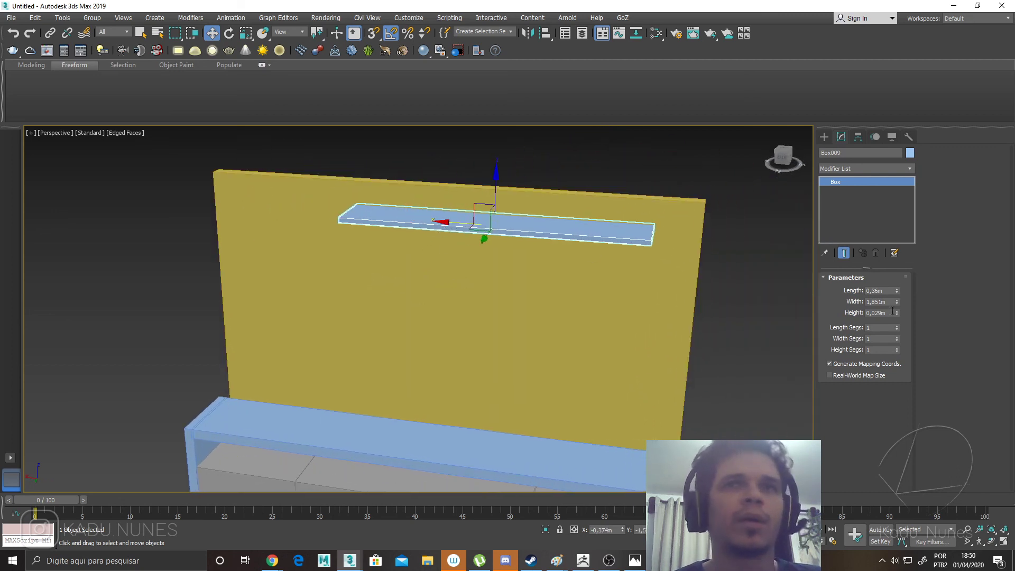
drag(897, 309, 898, 331)
click(480, 210)
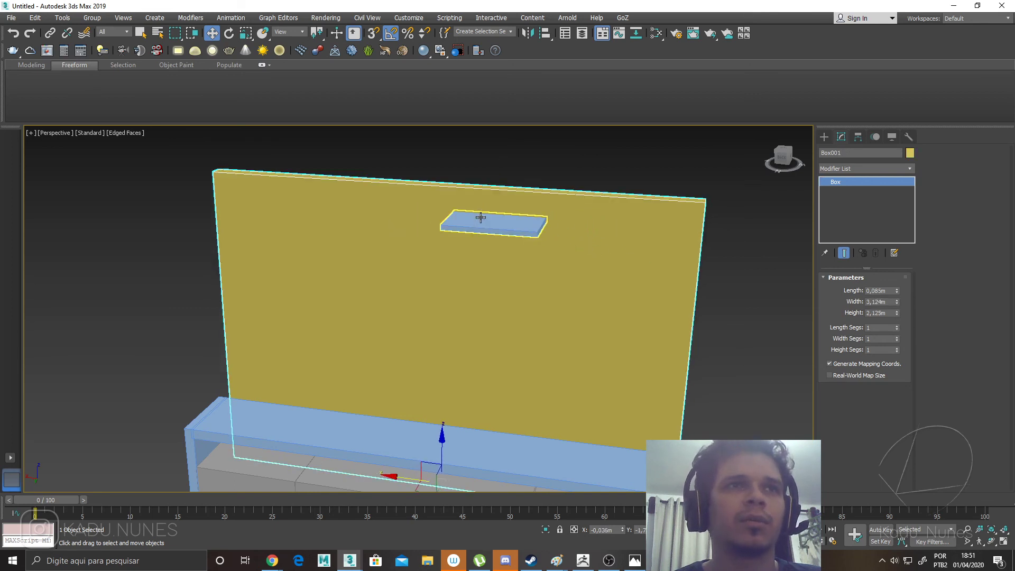
Move the shelf low on the back panel's end and add a copy above it with a width of 0.453 m.
click(479, 211)
mouse_move(479, 211)
mouse_down()
mouse_move(524, 300)
mouse_move(607, 394)
mouse_move(643, 329)
mouse_up()
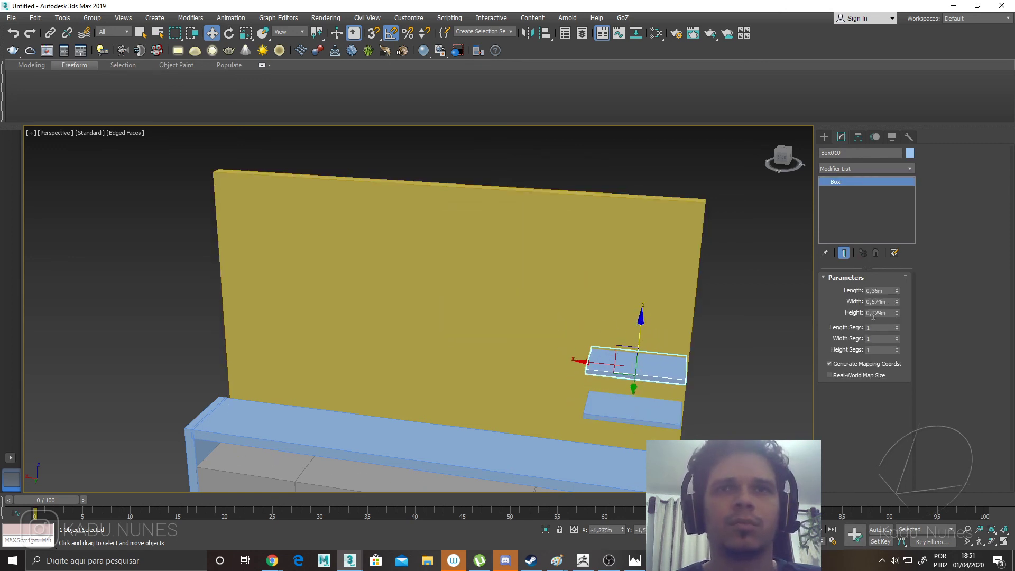
drag(895, 309, 897, 325)
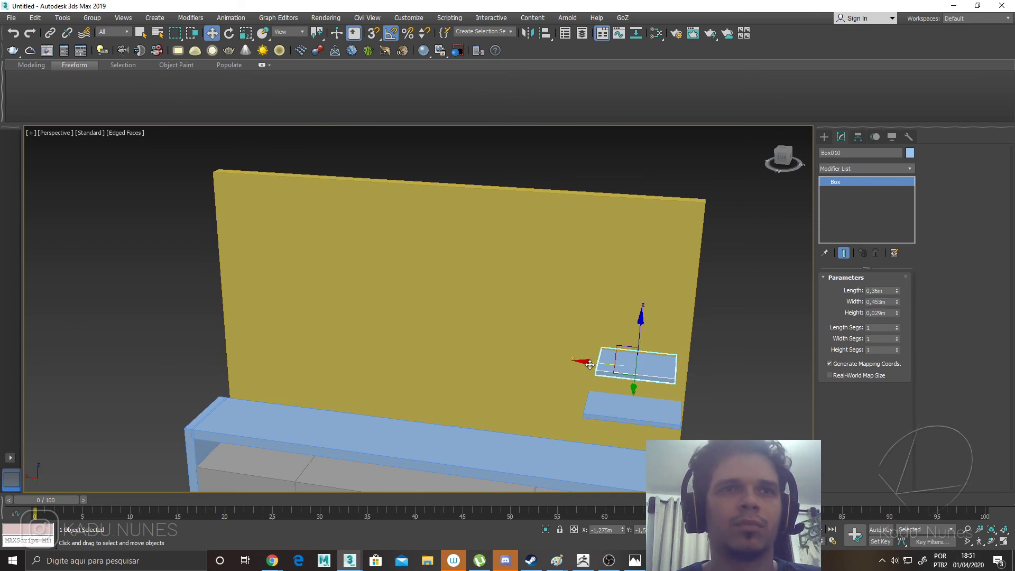
Copy the shelf upward once more as a third one, shorten its width, and align its outer end with the shelves below.
shift+drag(649, 336, 658, 296)
key(Return)
drag(897, 302, 901, 317)
drag(614, 321, 624, 322)
alt+middle_drag(623, 323, 686, 297)
click(734, 347)
scroll(736, 349, down, 3)
alt+middle_drag(755, 375, 668, 306)
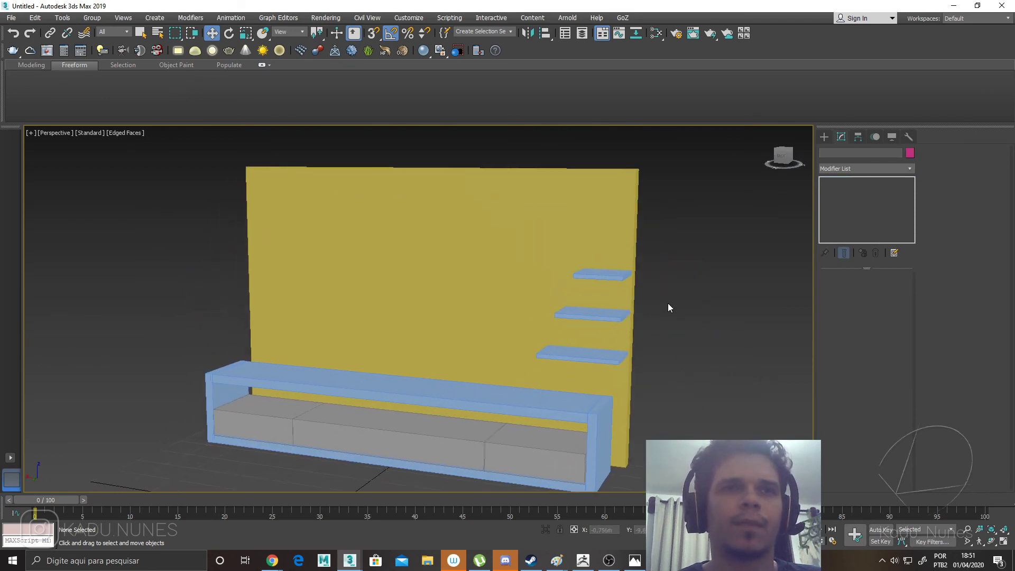
Copy the rack's side board outward, just past the end of the rack below the shelves.
click(593, 430)
middle_drag(625, 446, 606, 393)
shift+drag(529, 420, 542, 421)
click(511, 327)
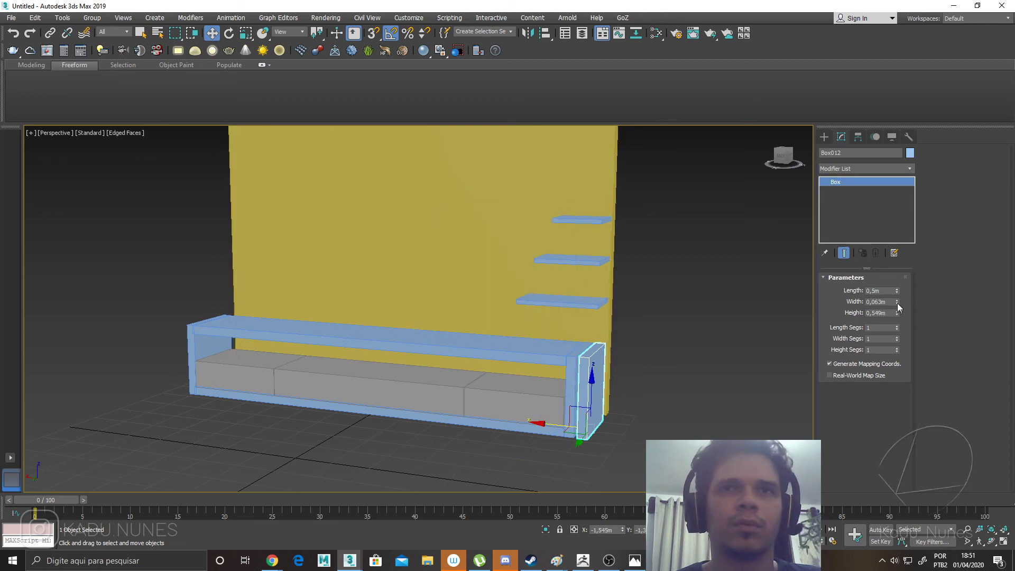
Set the copied side board's width to 0.039 m and its height to 2.114 m to match the back panel's top.
drag(897, 292, 897, 319)
key(ctrl+z)
alt+middle_drag(613, 448, 557, 427)
drag(557, 428, 559, 426)
drag(897, 317, 897, 271)
middle_drag(655, 323, 646, 377)
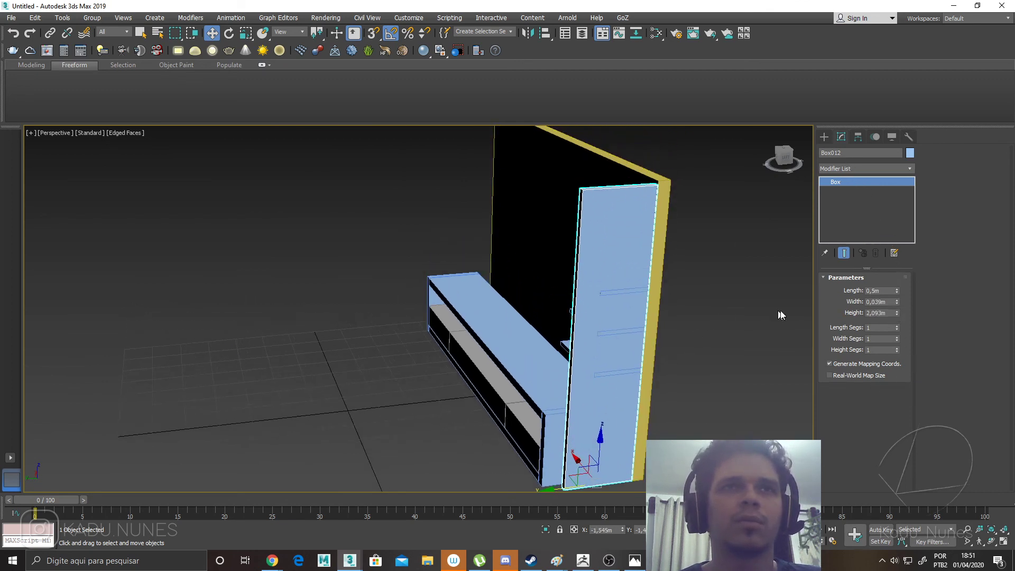
click(897, 311)
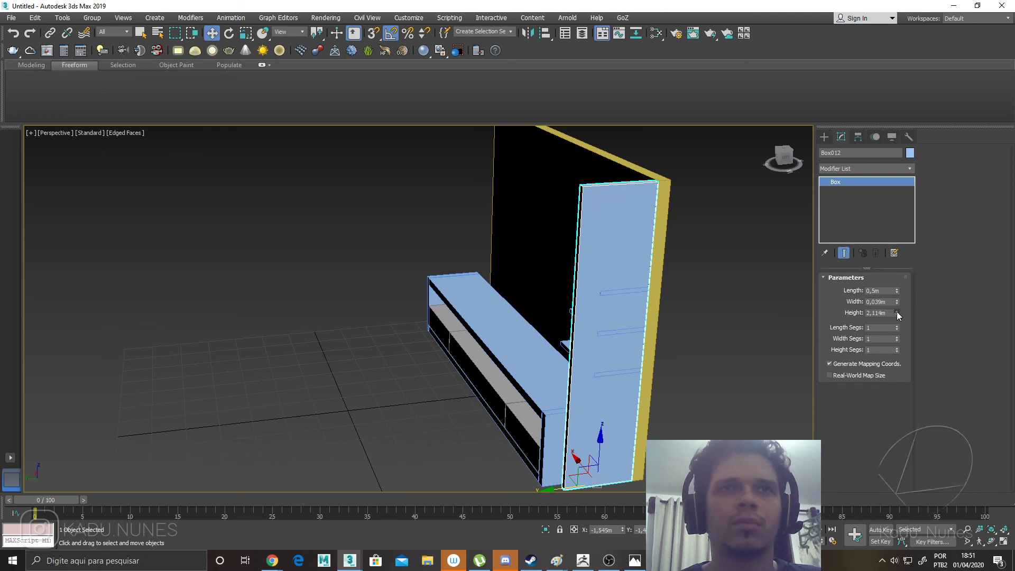
alt+middle_drag(751, 349, 703, 358)
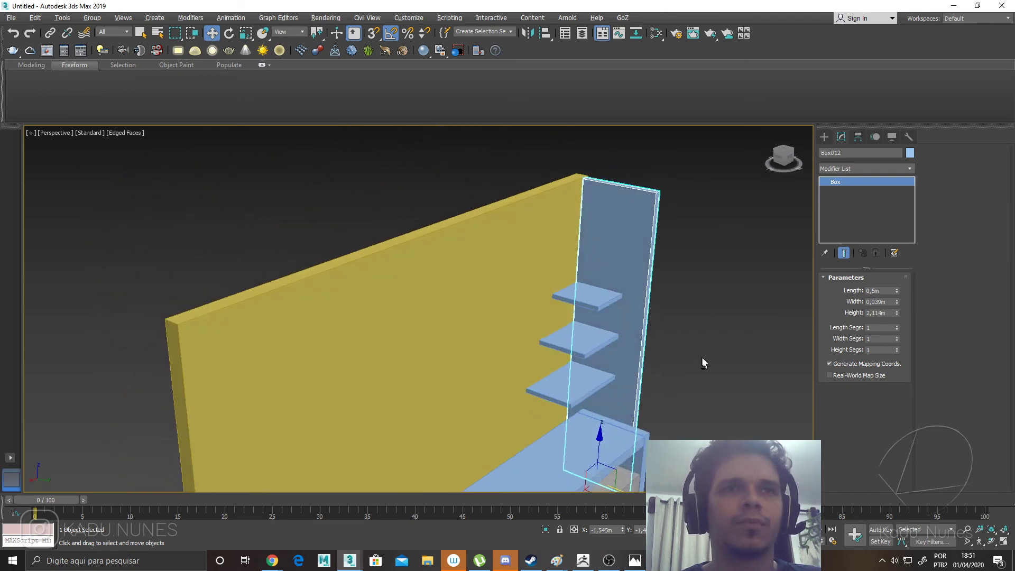
Reduce the tall side board's length to 0.322 m and fit it against the back panel beside the shelves.
drag(897, 291, 907, 313)
middle_drag(596, 475, 606, 433)
drag(641, 452, 631, 448)
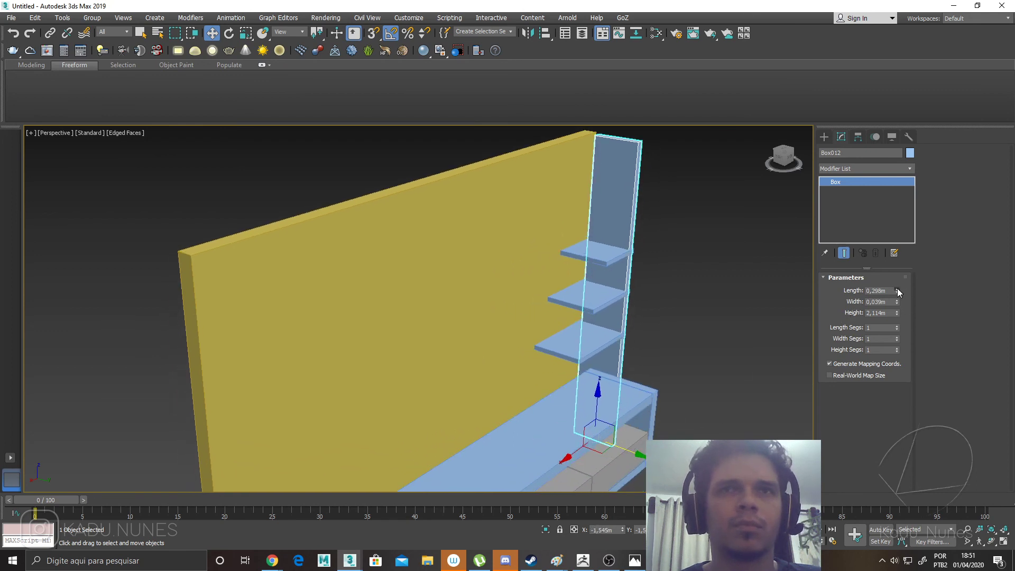
drag(897, 291, 898, 284)
drag(622, 449, 629, 448)
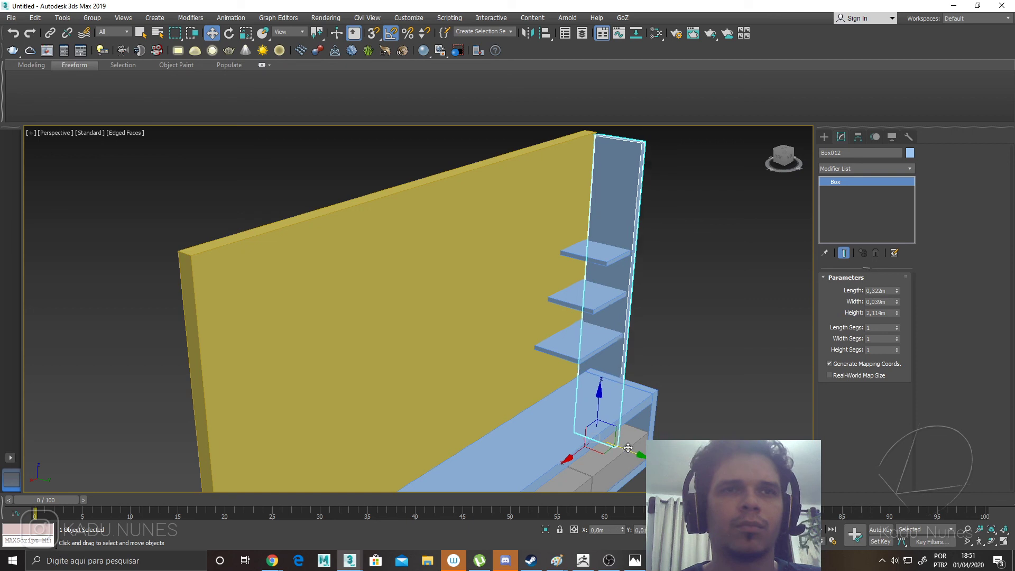
alt+middle_drag(688, 357, 667, 366)
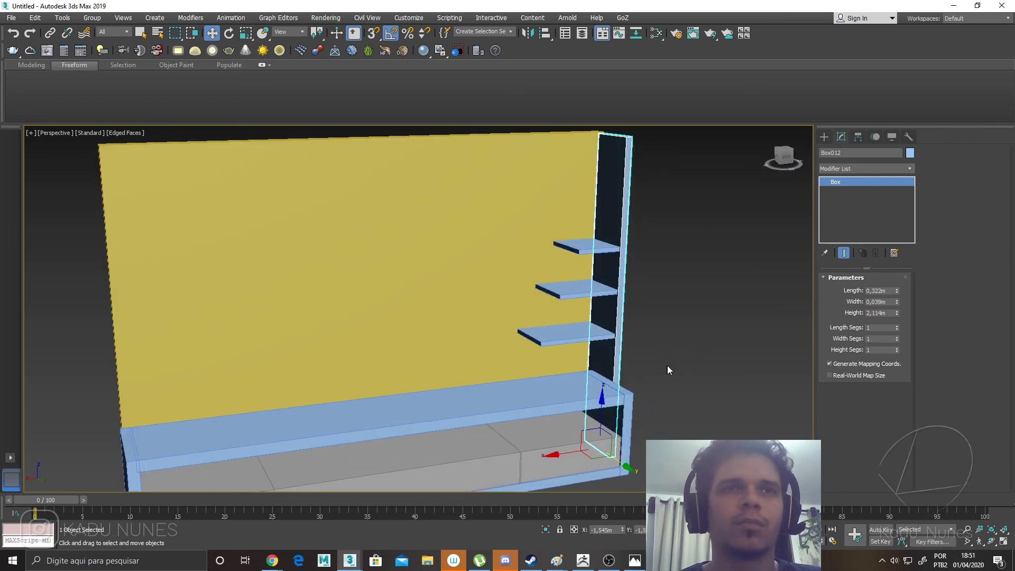
click(666, 370)
scroll(665, 373, down, 4)
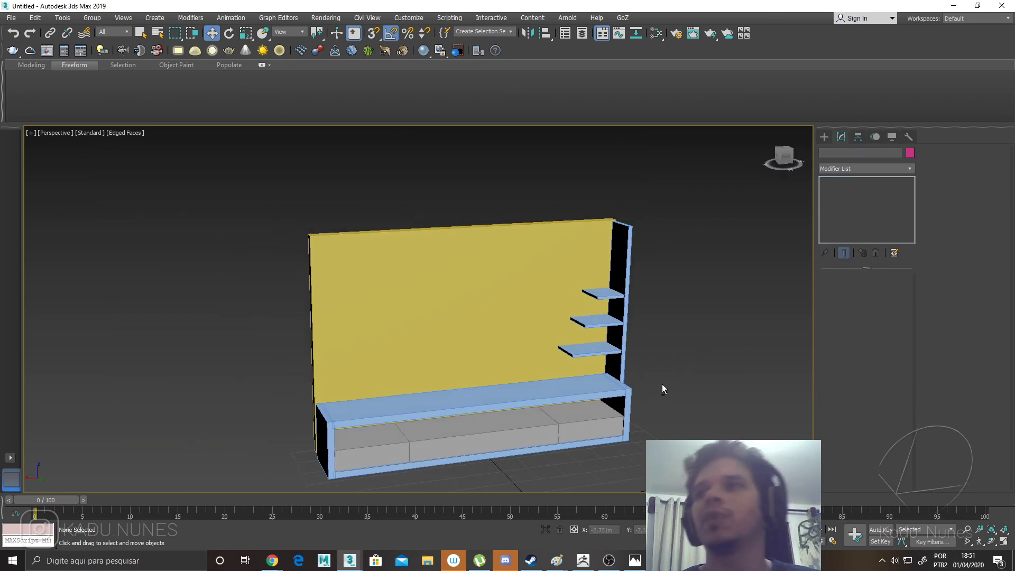
Select the three shelves together with the tall side board.
key(F4)
scroll(661, 385, down, 5)
scroll(628, 377, up, 1)
scroll(628, 376, up, 6)
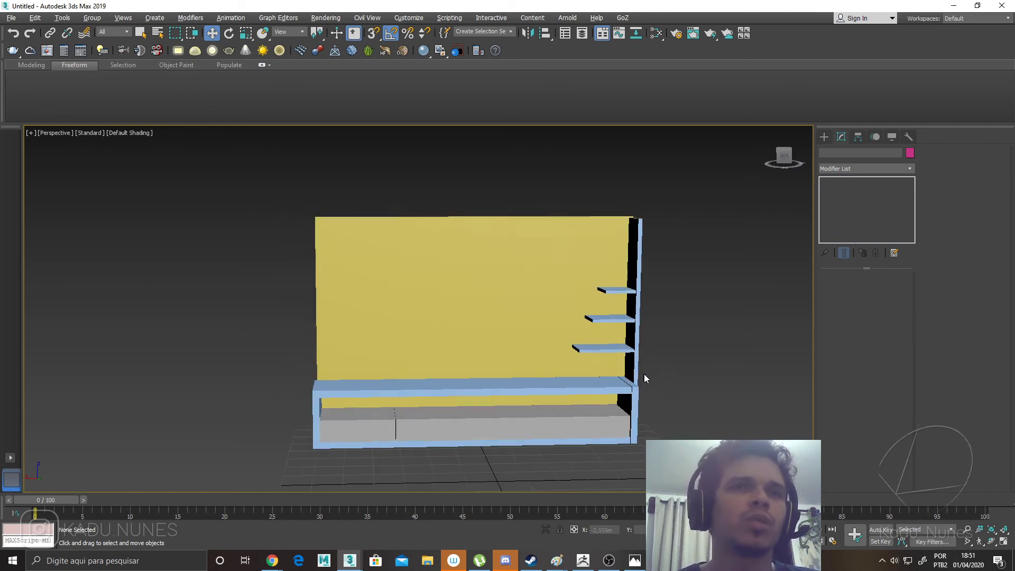
alt+middle_drag(611, 376, 599, 379)
click(603, 363)
ctrl+click(611, 334)
ctrl+click(619, 307)
alt+middle_drag(530, 380, 502, 389)
ctrl+click(635, 282)
key(F4)
mouse_move(610, 392)
alt+middle_down()
mouse_move(631, 399)
mouse_move(661, 377)
alt+middle_up()
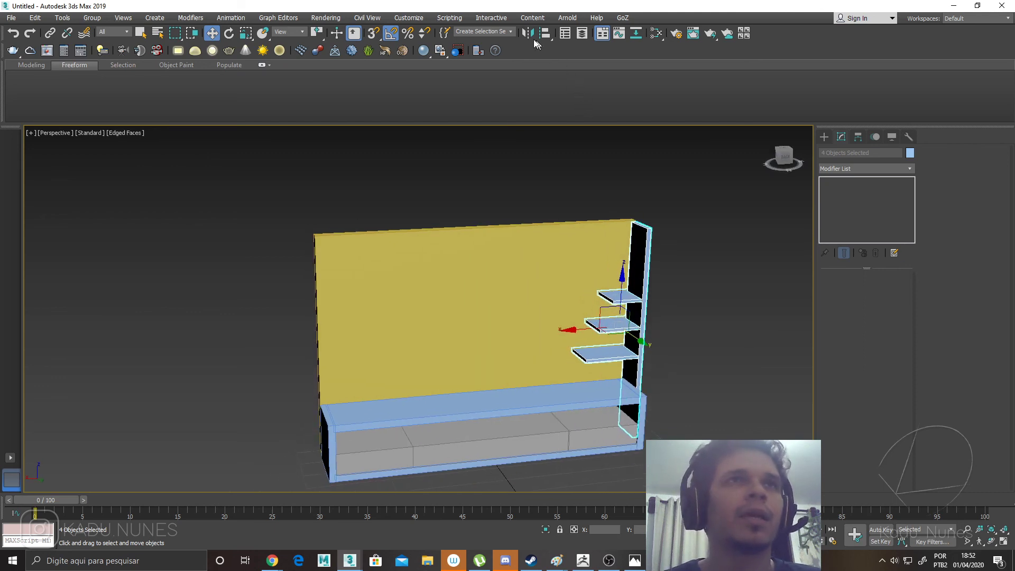
Mirror the selected shelves and side board as a copy across the X axis, with an offset of about 2.761 m.
click(529, 38)
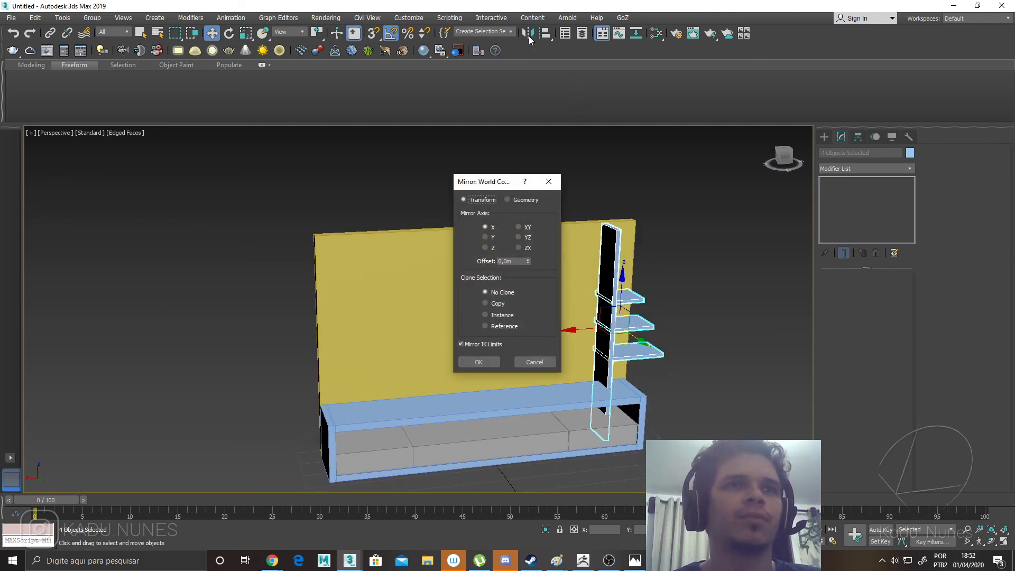
click(496, 305)
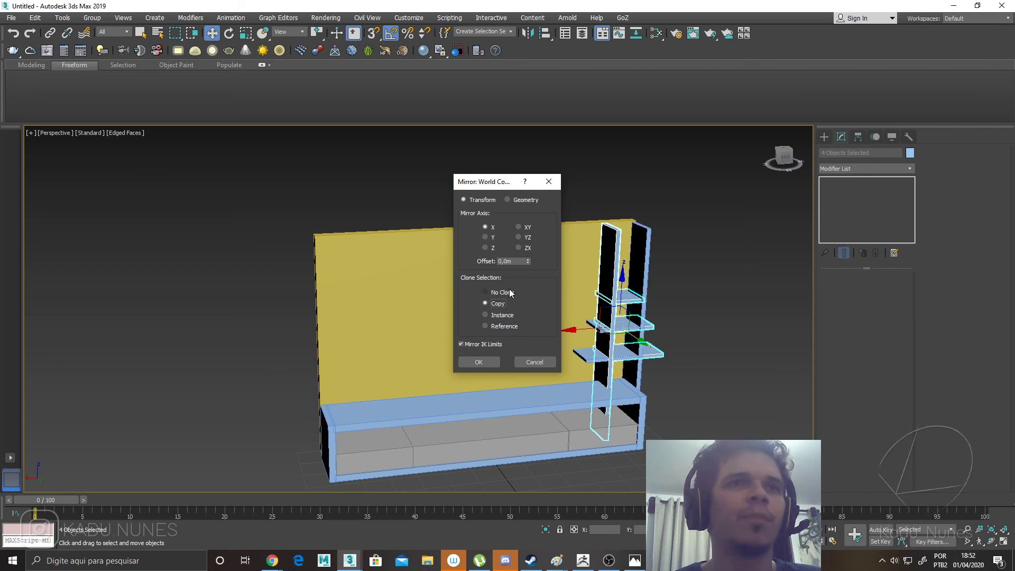
drag(527, 264, 602, 533)
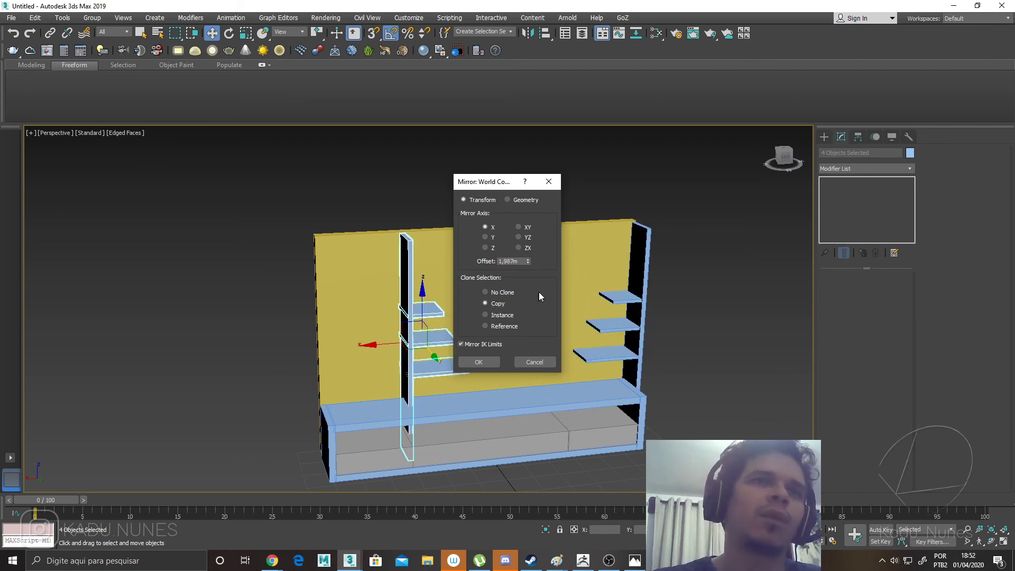
drag(530, 262, 536, 238)
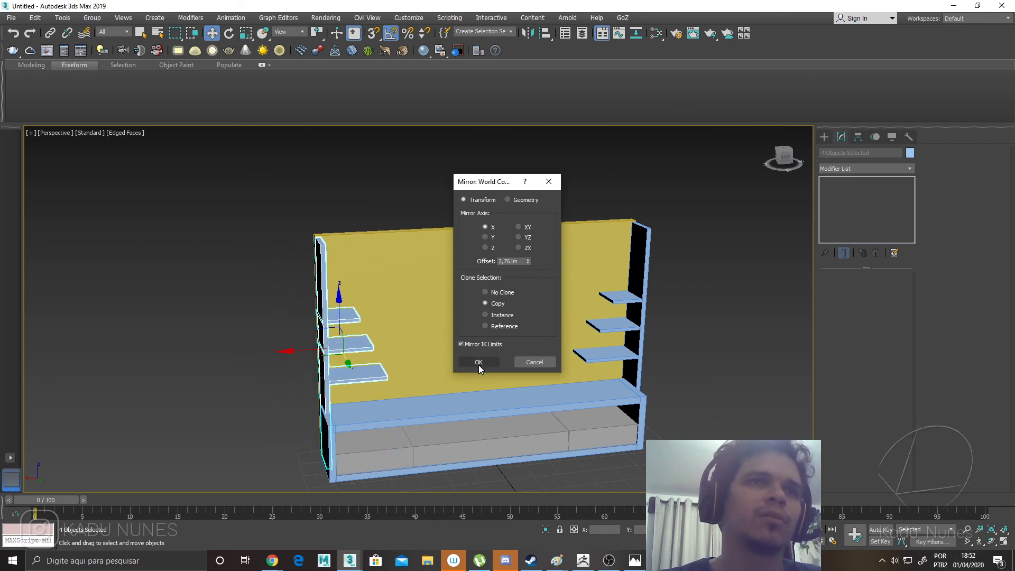
Try a mirror offset of 2.678 m and preview the Y and Z mirror axes.
mouse_move(528, 262)
mouse_down()
mouse_move(528, 247)
mouse_move(526, 272)
mouse_up()
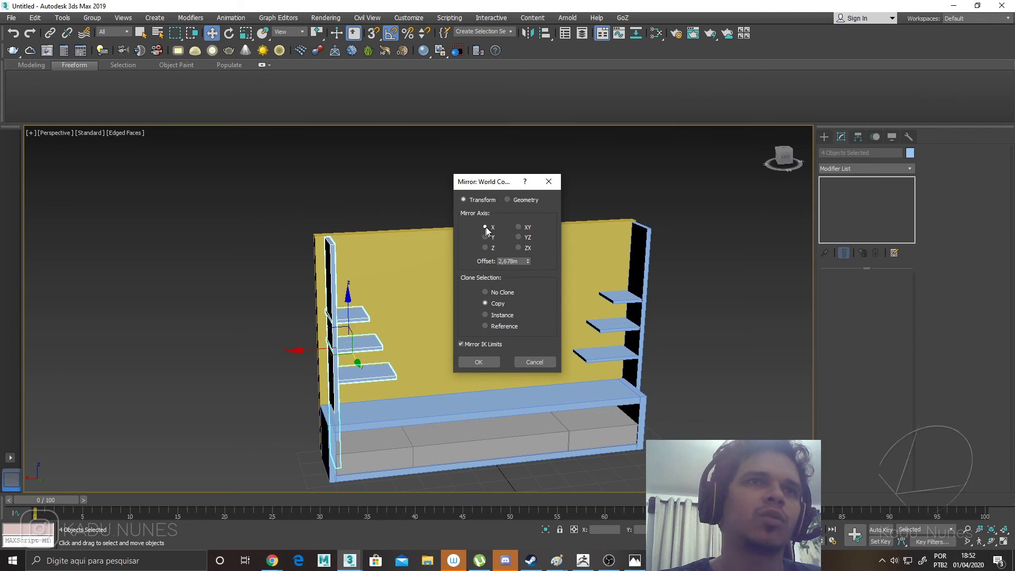
click(486, 237)
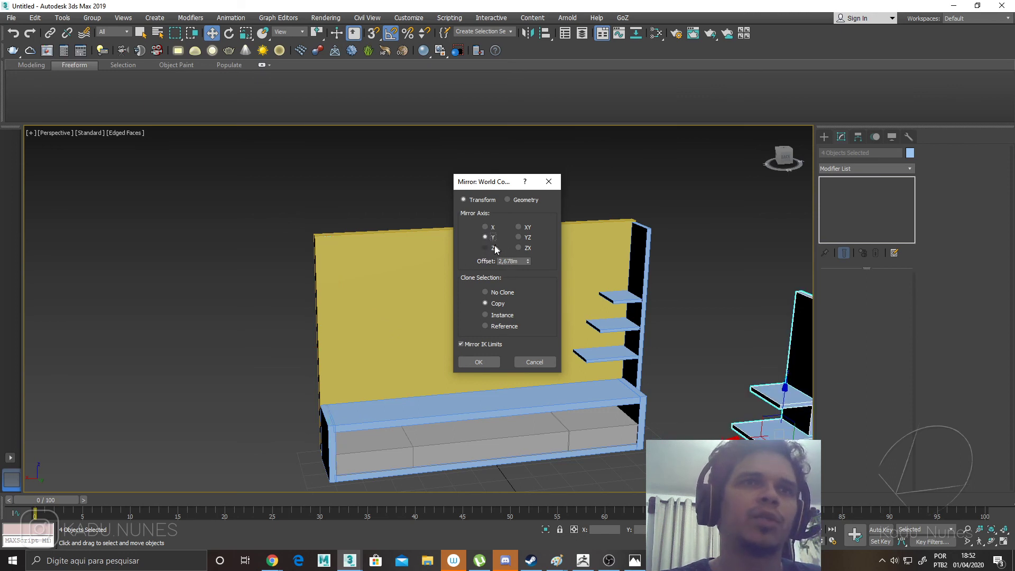
click(485, 248)
click(486, 227)
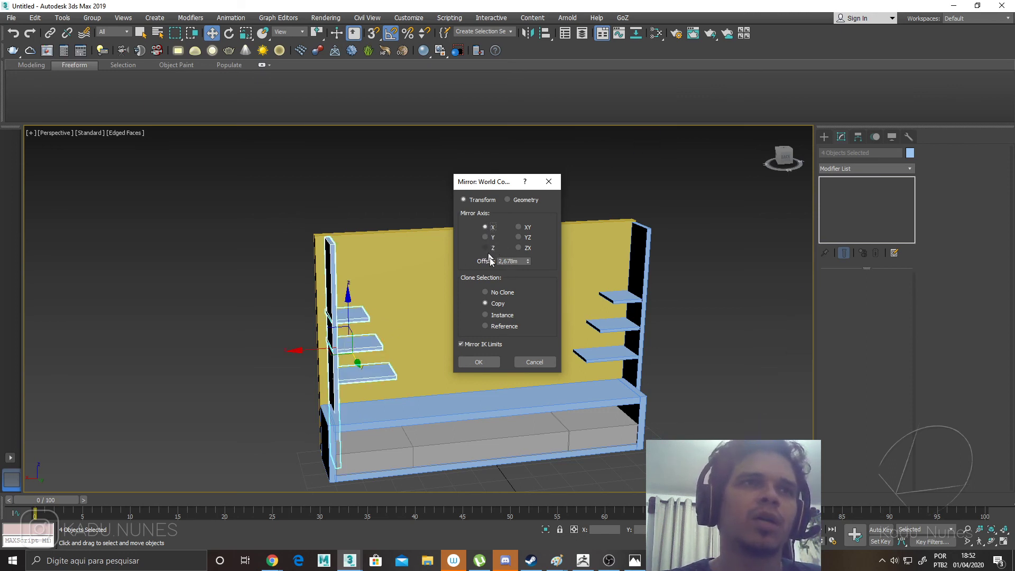
Set the mirror offset to 2.766 m, complete the mirrored copy, and hide the edged faces.
drag(527, 261, 536, 268)
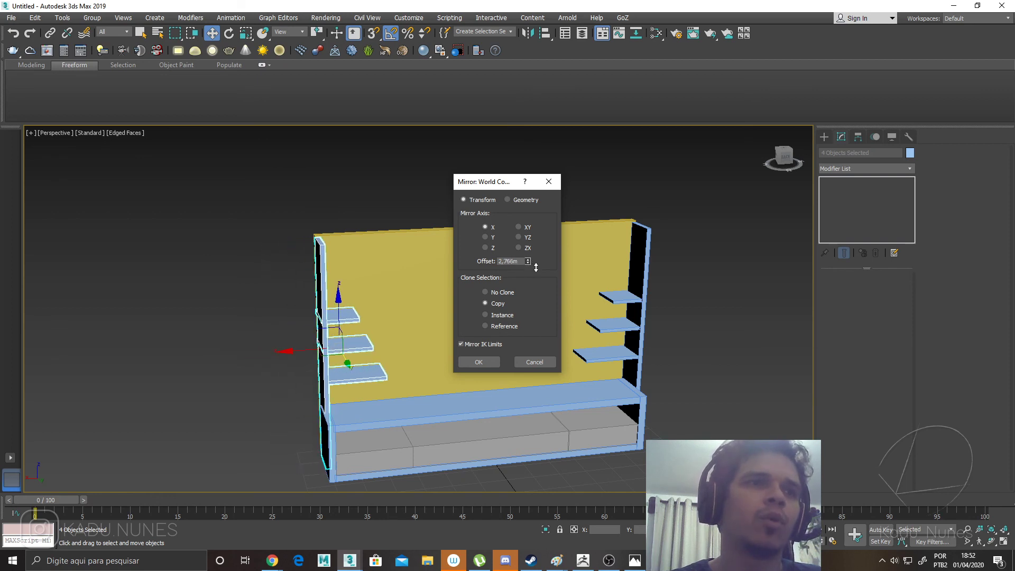
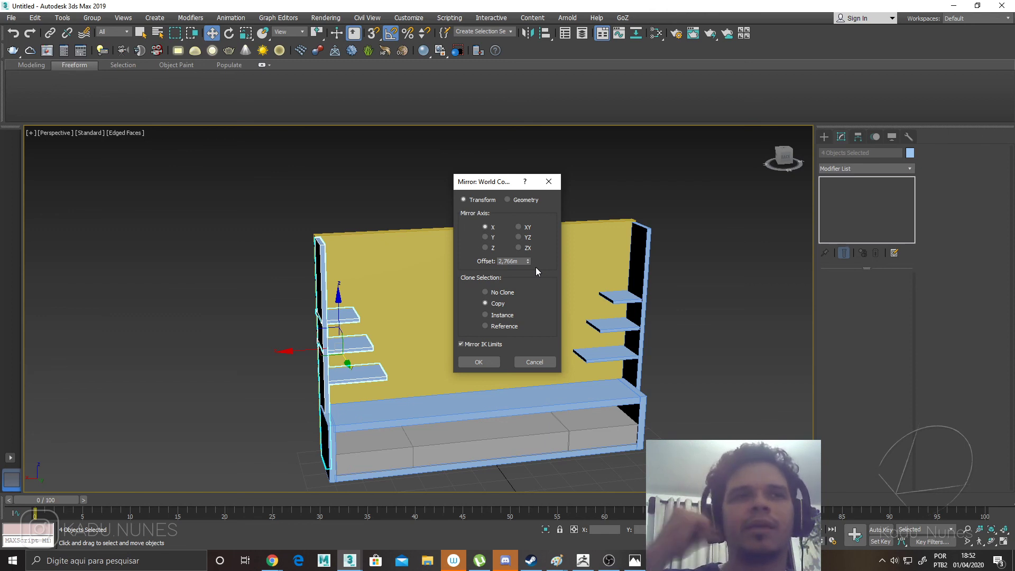
click(479, 362)
click(666, 322)
key(F4)
Select all rack parts except the drawers and assign them the brown custom object color.
alt+middle_drag(650, 328, 542, 370)
alt+middle_drag(441, 382, 351, 231)
drag(468, 456, 471, 456)
ctrl+click(178, 408)
ctrl+click(192, 426)
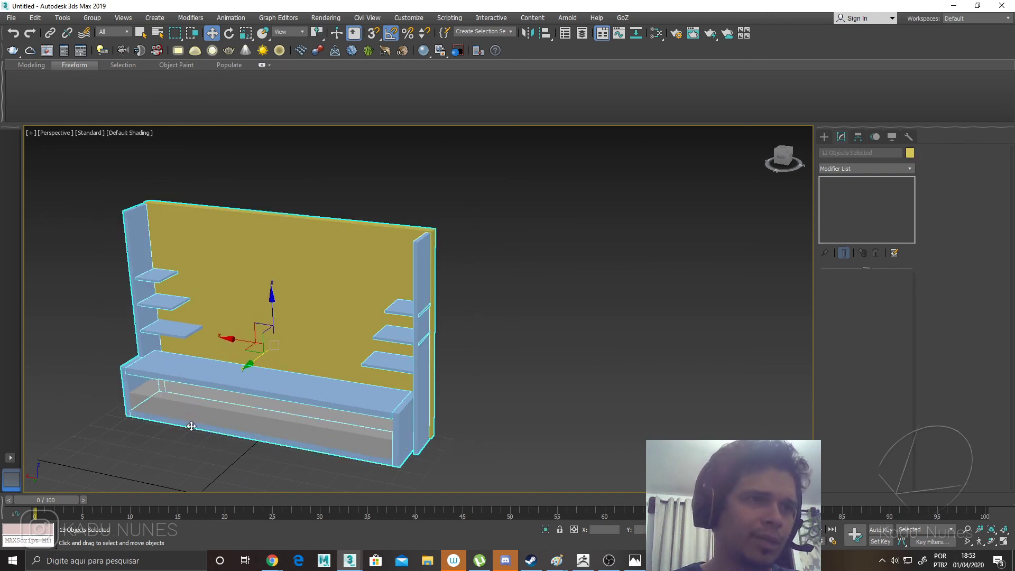
click(910, 154)
click(214, 213)
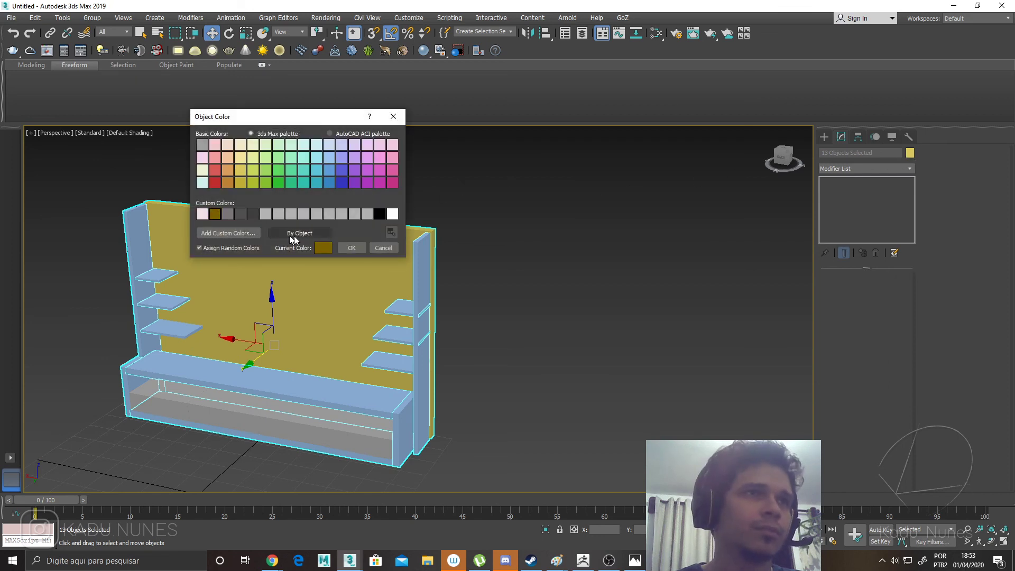
click(360, 247)
click(551, 306)
middle_drag(492, 331, 683, 300)
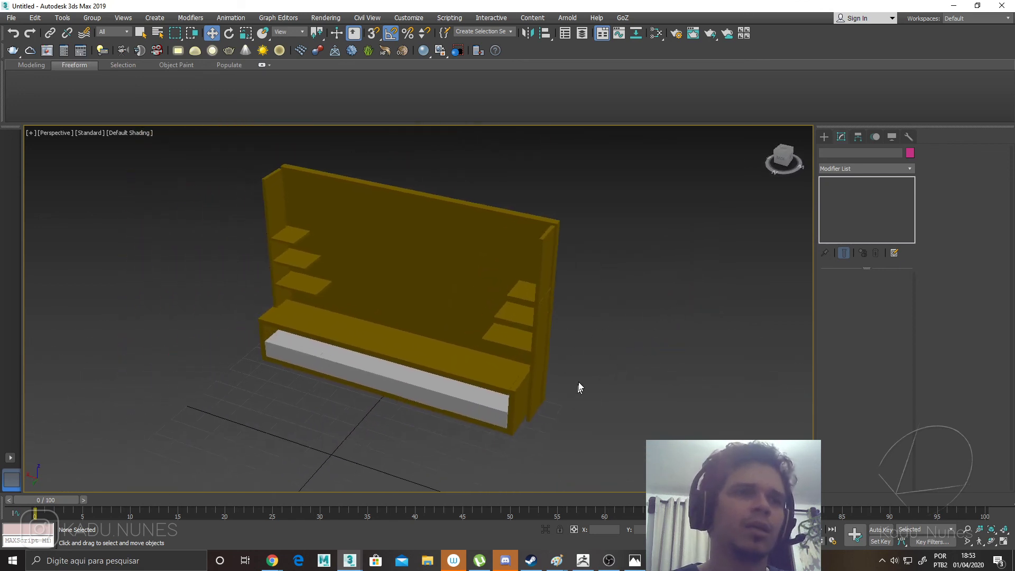
Switch to the planta baixa8_sem jardim.max scene and minimize its V-Ray frame buffer.
mouse_move(350, 559)
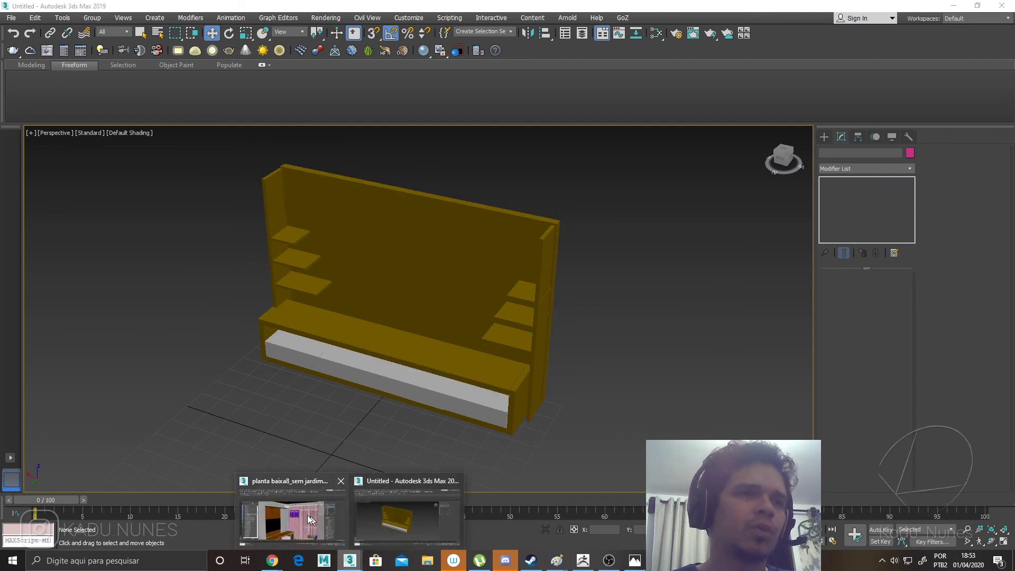
click(307, 515)
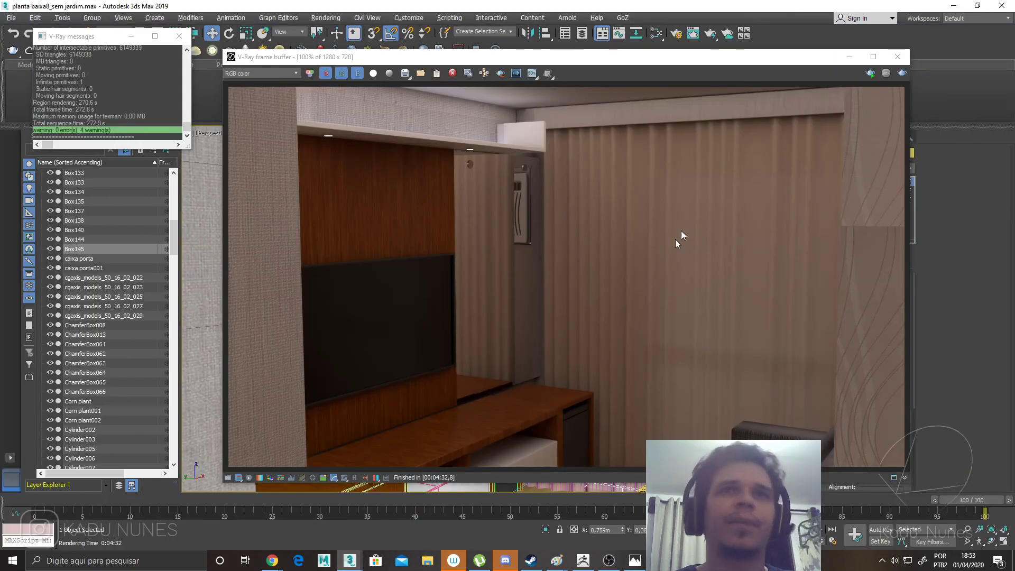
click(852, 57)
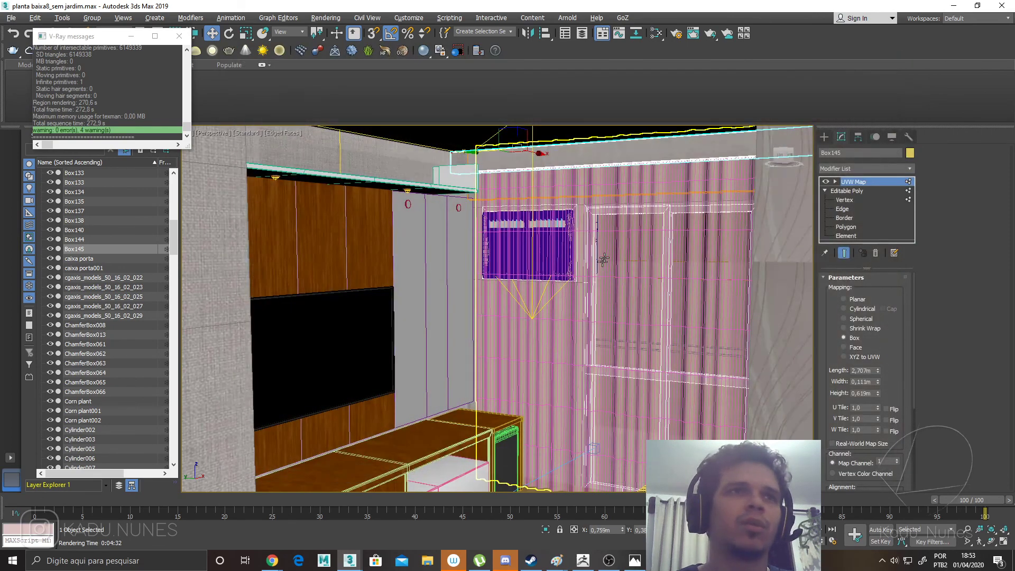
Examine the TV rack, drawers and wood wall panel in the apartment scene from several angles.
scroll(462, 471, down, 3)
alt+middle_drag(462, 471, 307, 401)
scroll(466, 341, up, 4)
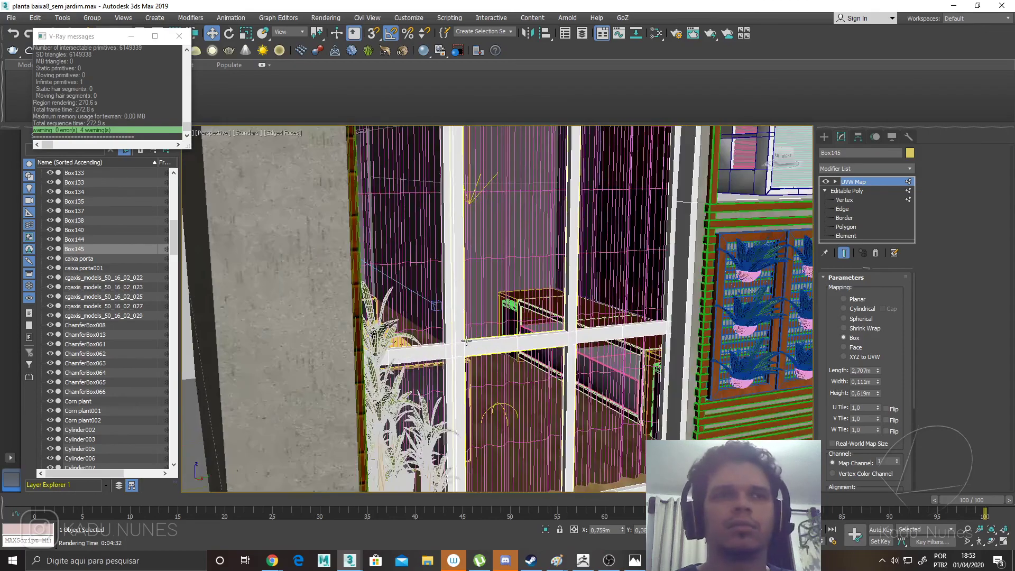
scroll(466, 341, up, 8)
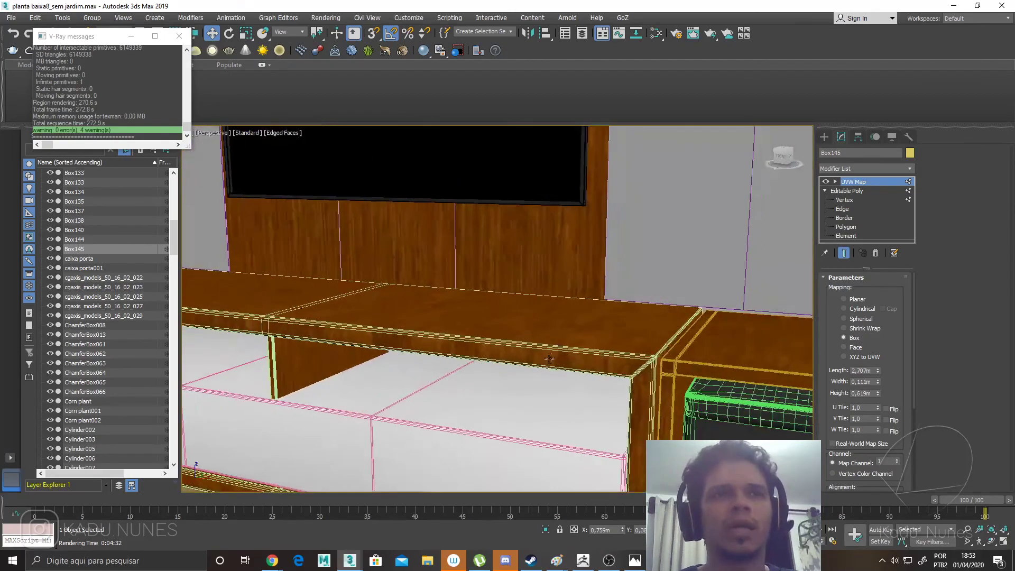
middle_drag(550, 359, 733, 350)
alt+middle_drag(590, 354, 517, 346)
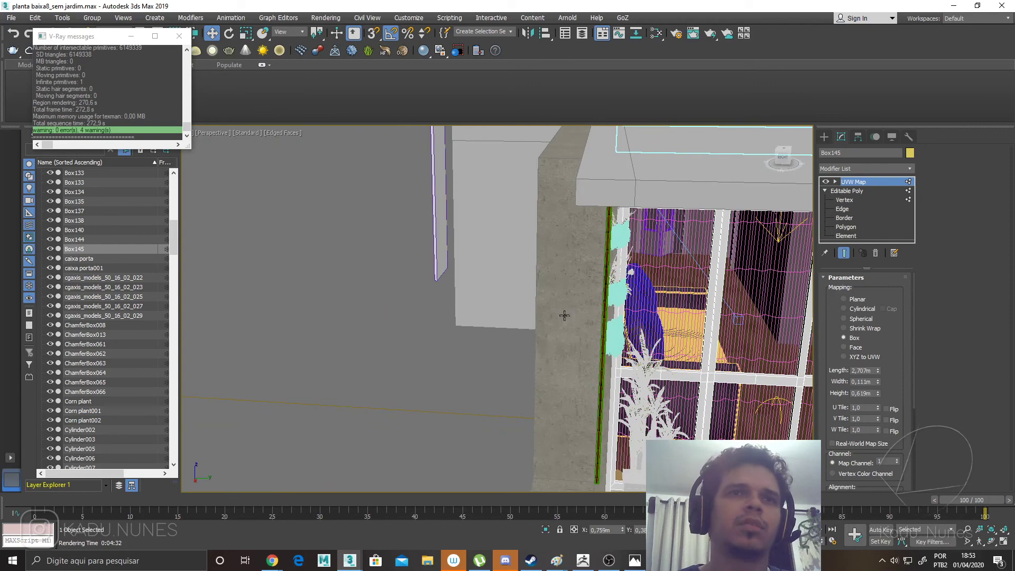
key(z)
alt+middle_drag(534, 297, 474, 337)
alt+drag(474, 337, 430, 341)
alt+middle_drag(429, 341, 369, 341)
middle_drag(510, 344, 435, 346)
alt+middle_drag(567, 347, 623, 283)
scroll(566, 283, up, 10)
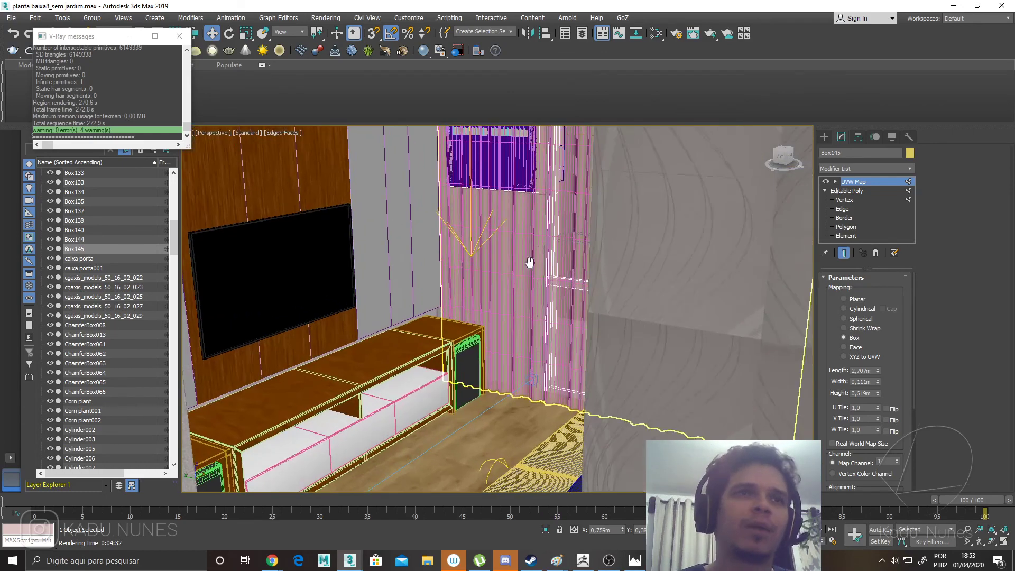
middle_drag(529, 262, 538, 313)
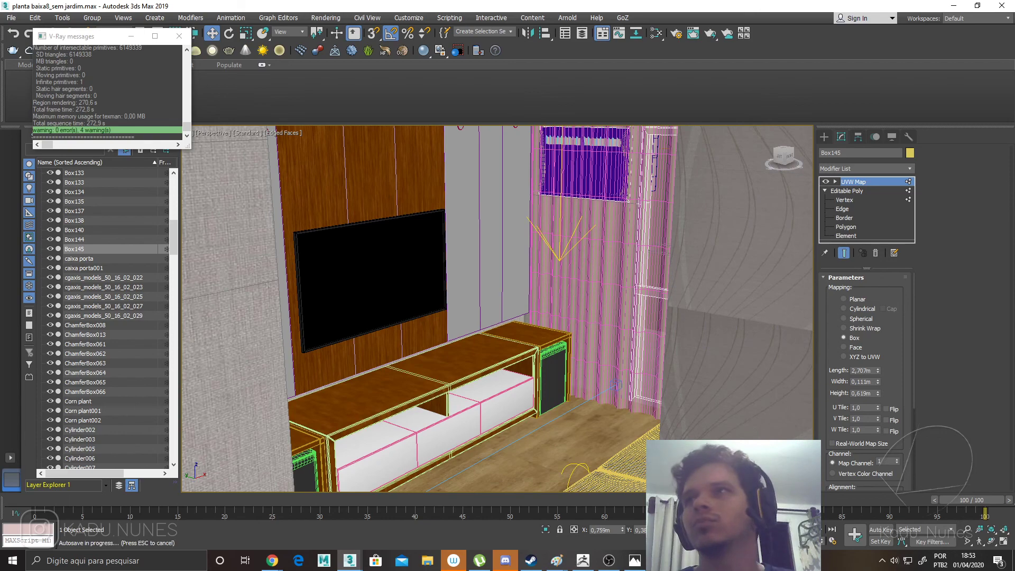
Switch to the Chrome window showing the ArtStation portfolio.
mouse_move(273, 564)
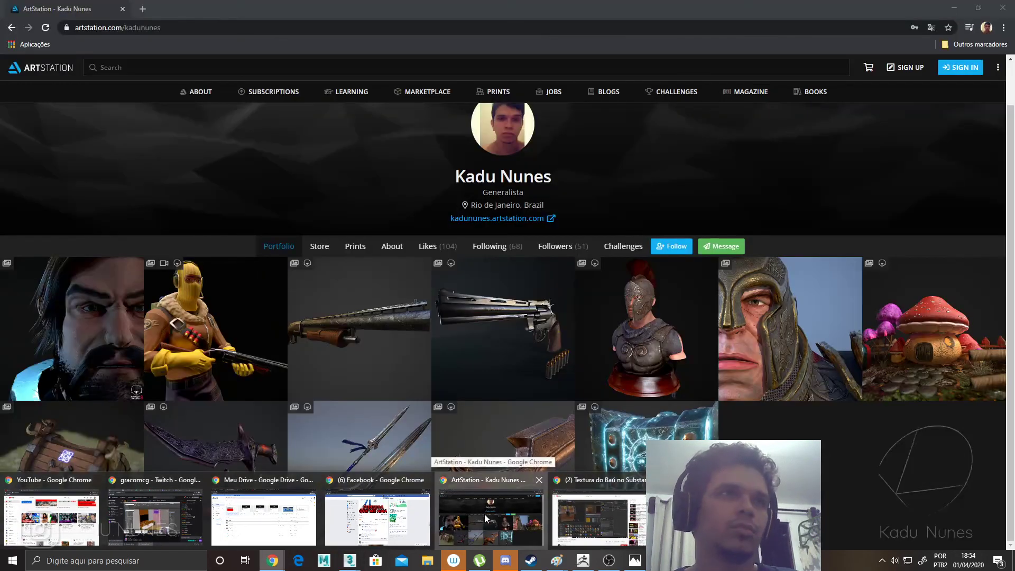
click(485, 514)
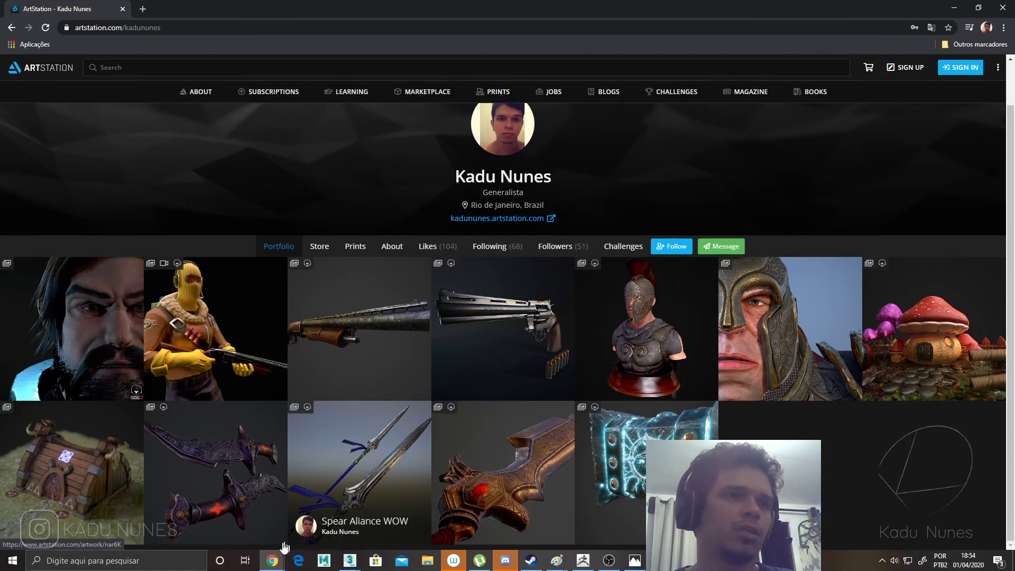
Bring Instagram onto the main screen, open the account's own profile and view its newest 3ds Max live-stream post.
click(272, 560)
mouse_move(578, 533)
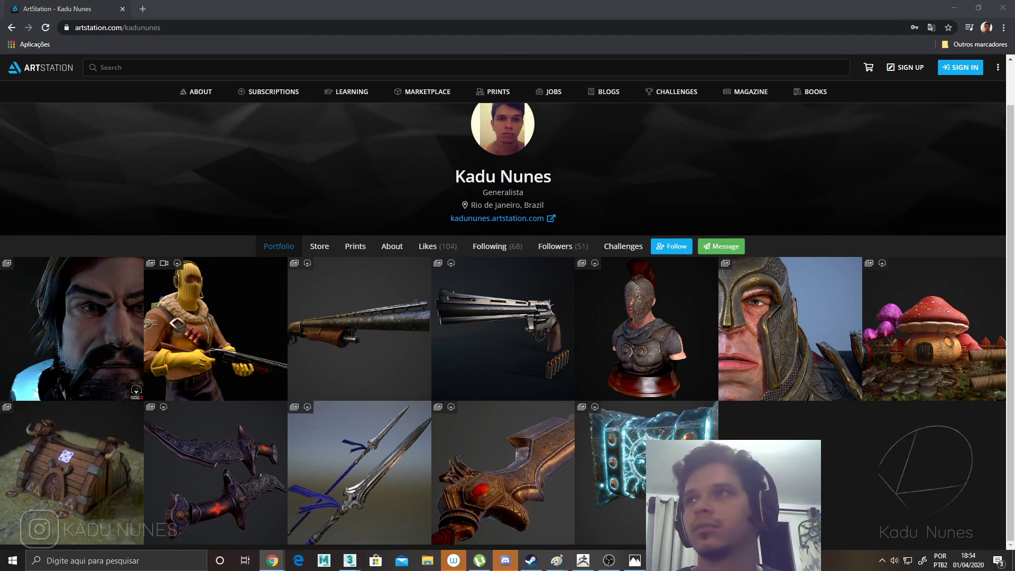
drag(1014, 32, 413, 6)
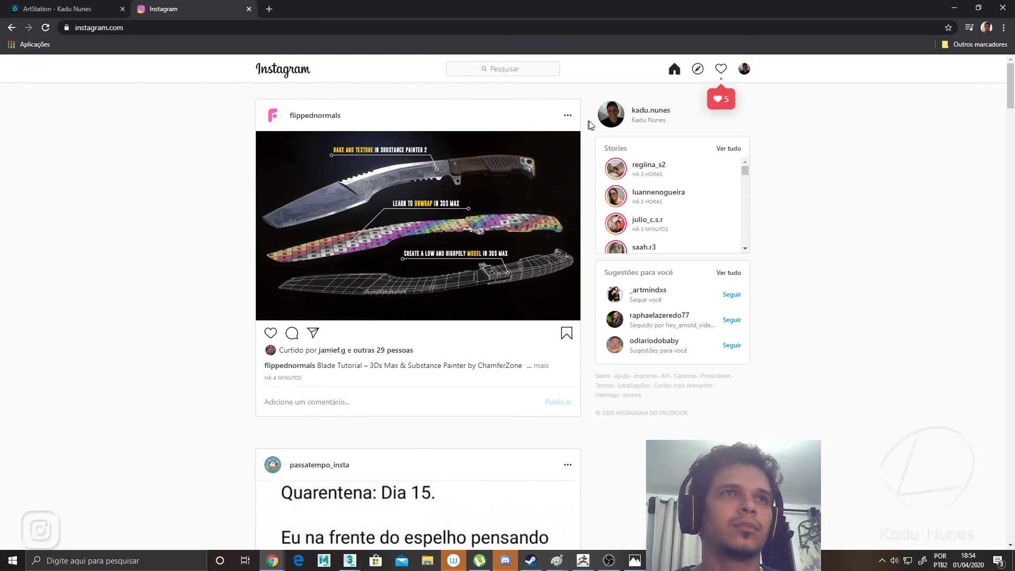
click(634, 113)
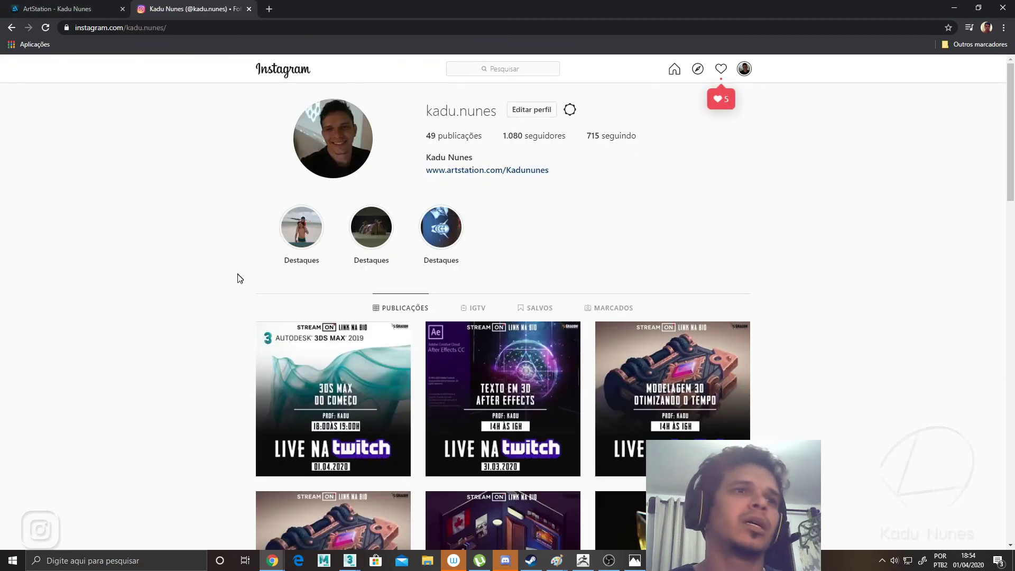
click(328, 371)
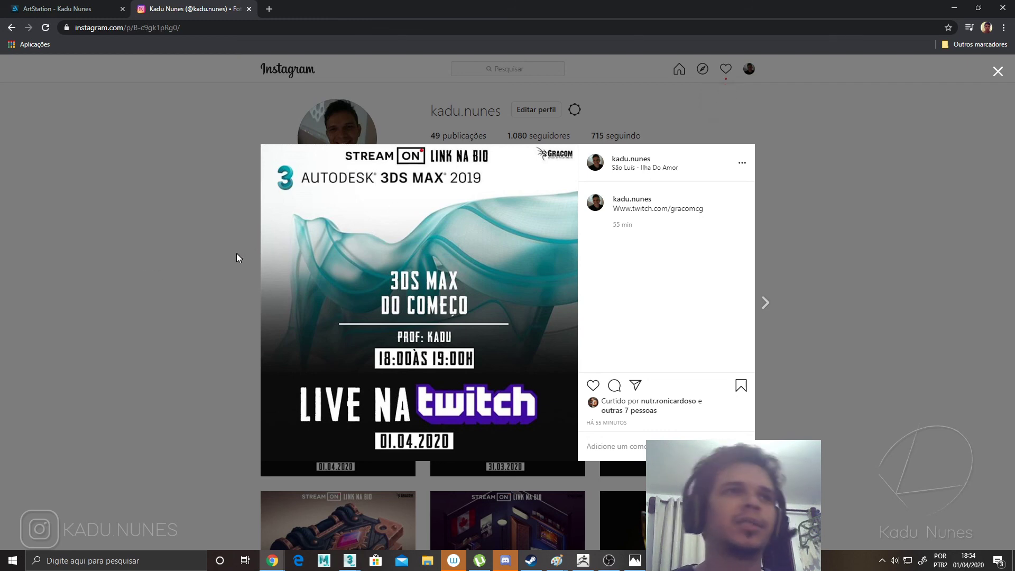
click(206, 261)
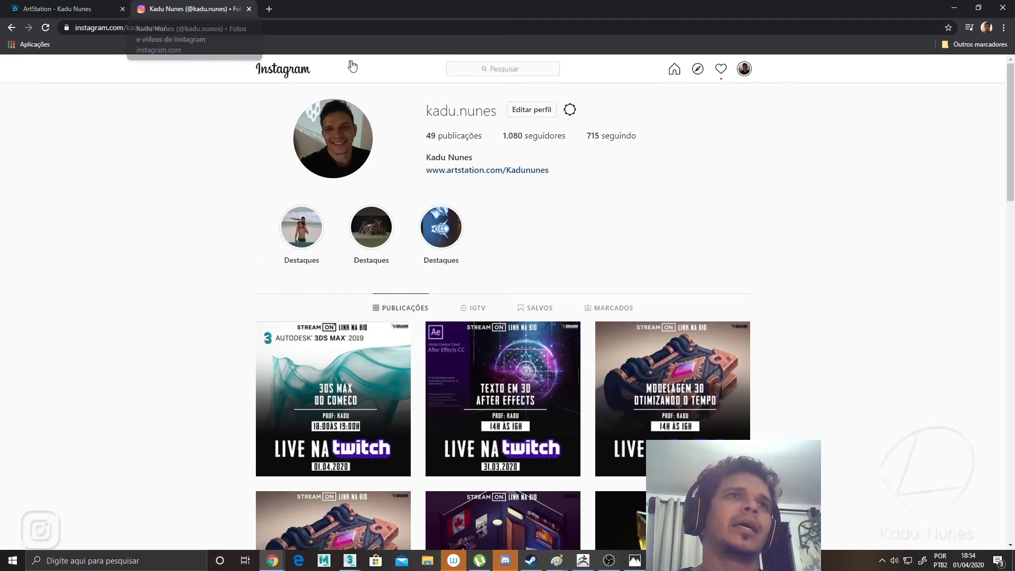
Search Instagram for graCOM, open the gracomslz profile and look through its posts.
click(478, 70)
text(graCOM)
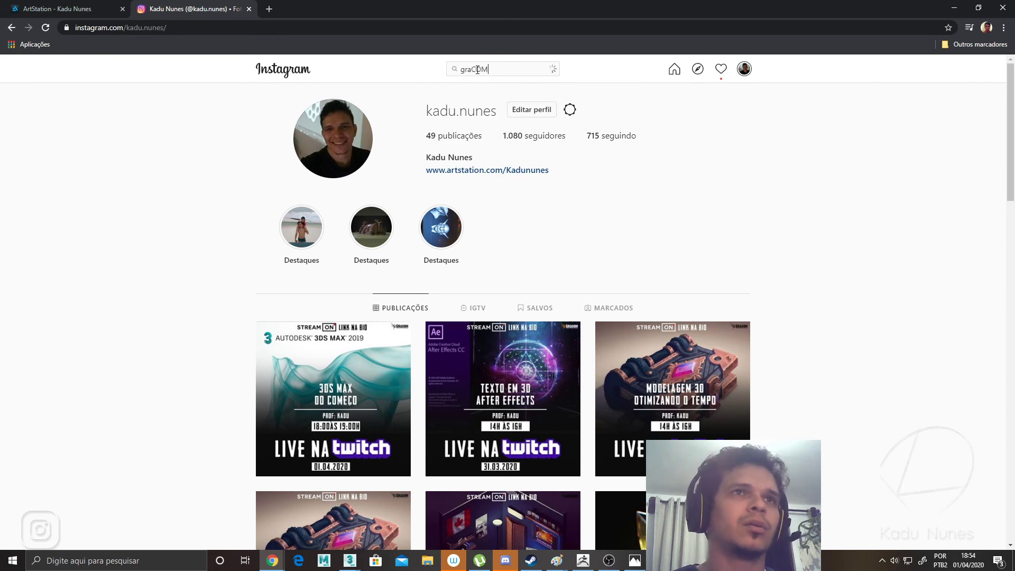
click(483, 104)
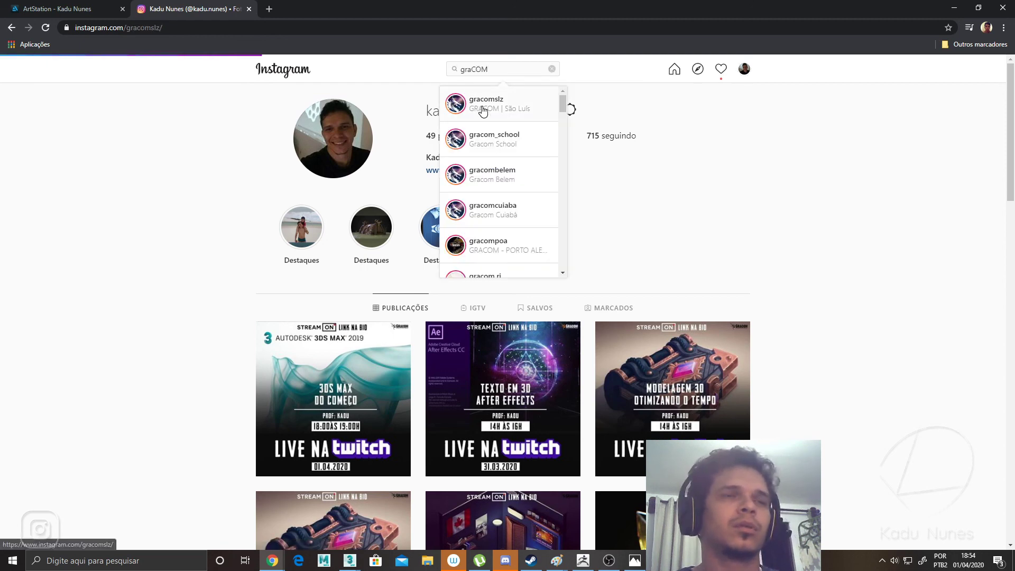
scroll(211, 304, down, 3)
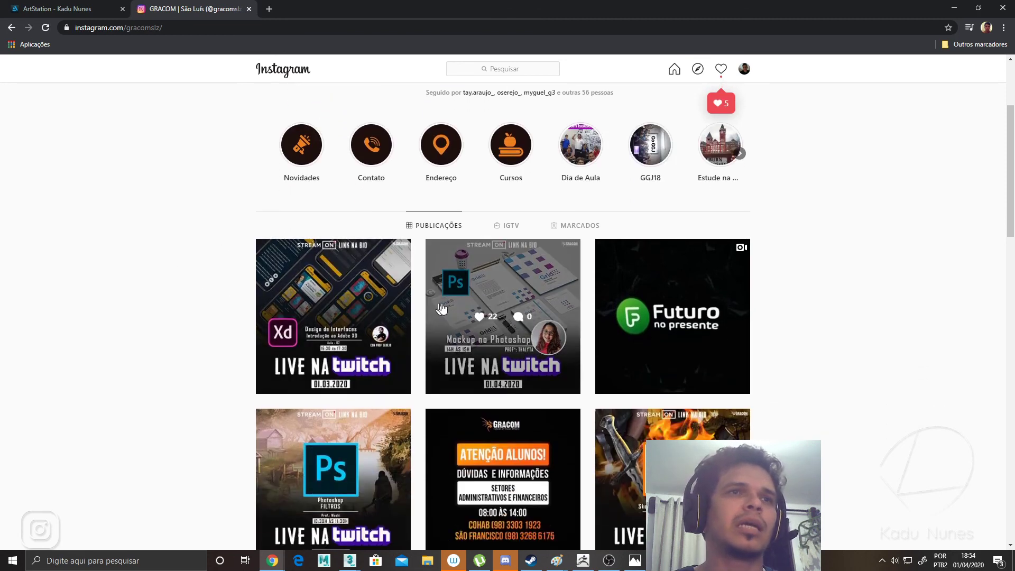
scroll(352, 310, up, 3)
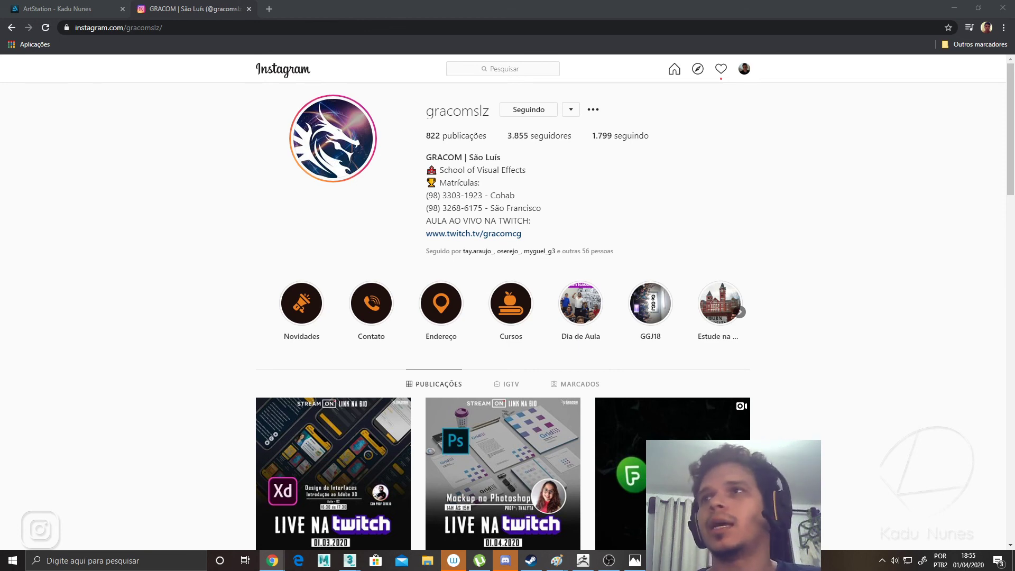
Bring the Dream Maker YouTube channel onto the main screen and browse its uploaded videos.
drag(1014, 127, 445, 0)
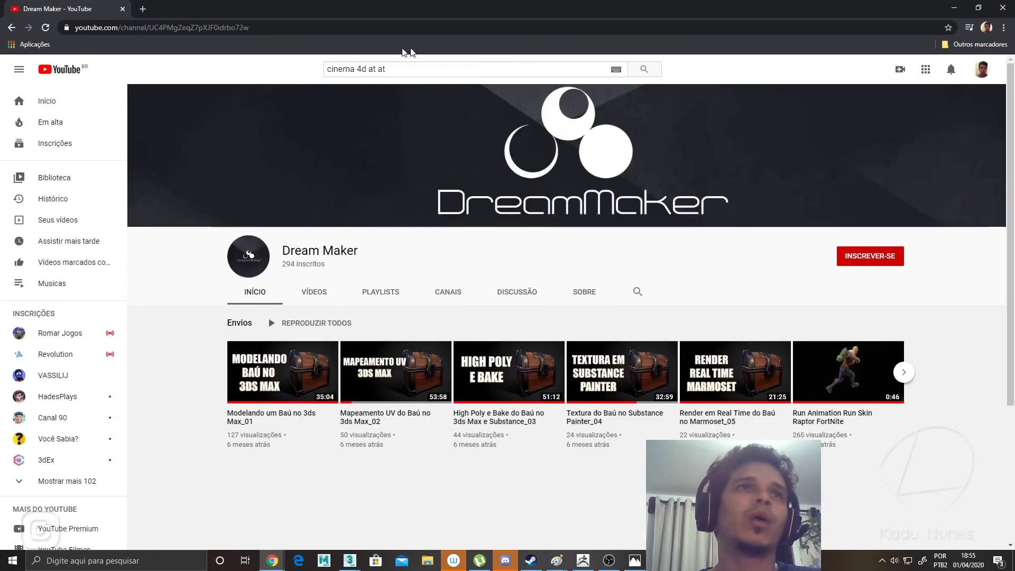
click(185, 33)
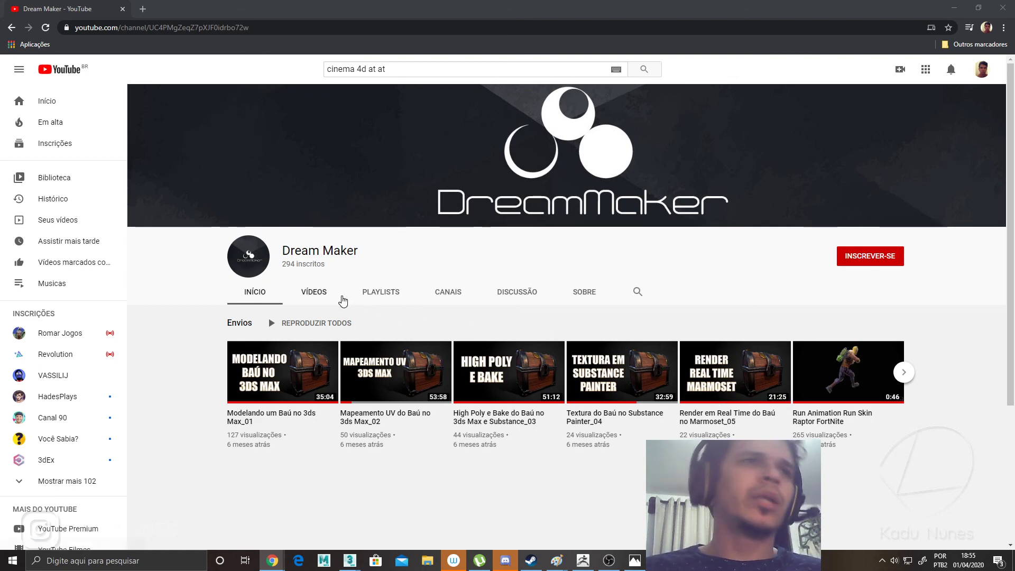
click(320, 298)
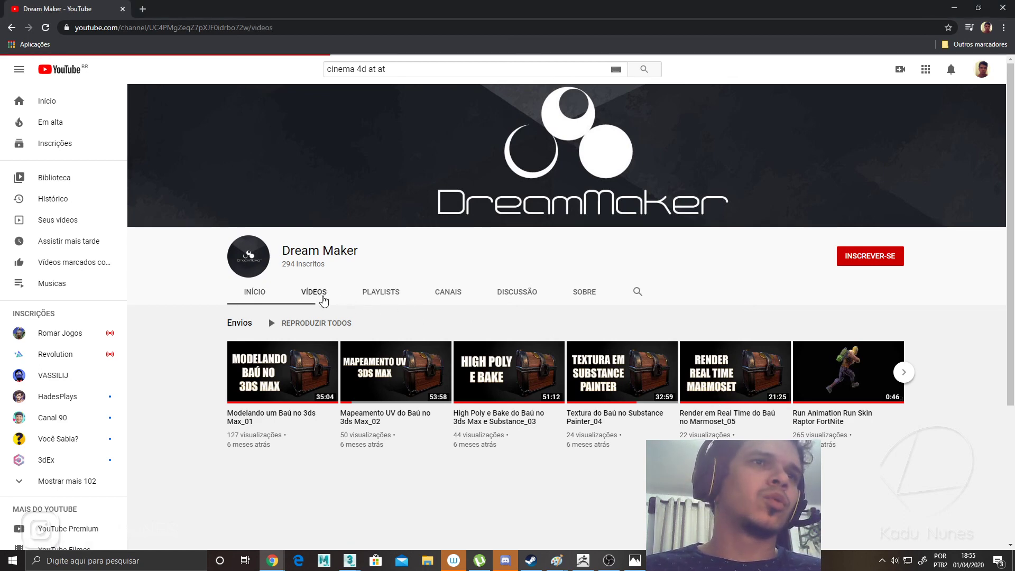
scroll(500, 365, down, 3)
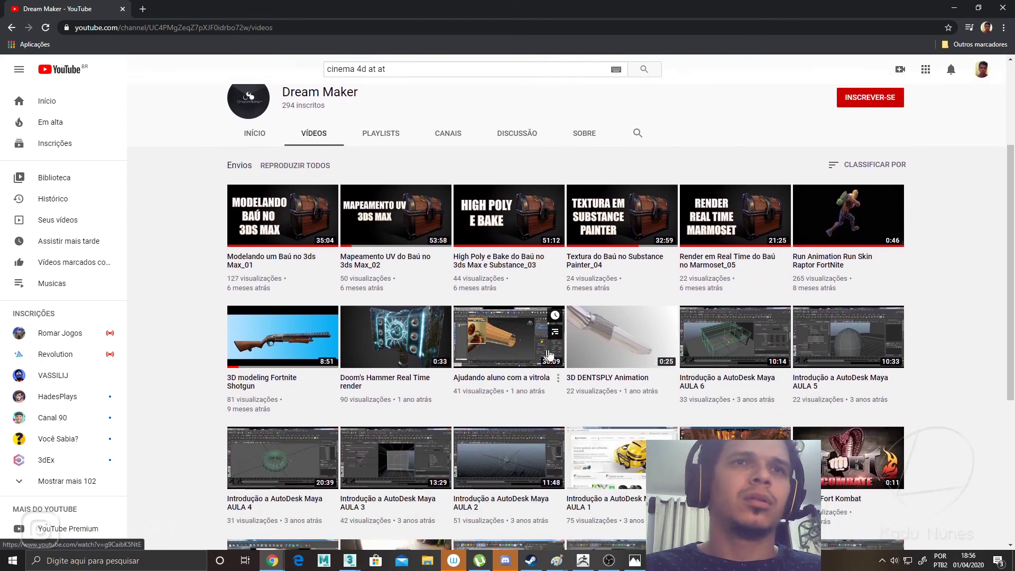
scroll(502, 343, down, 5)
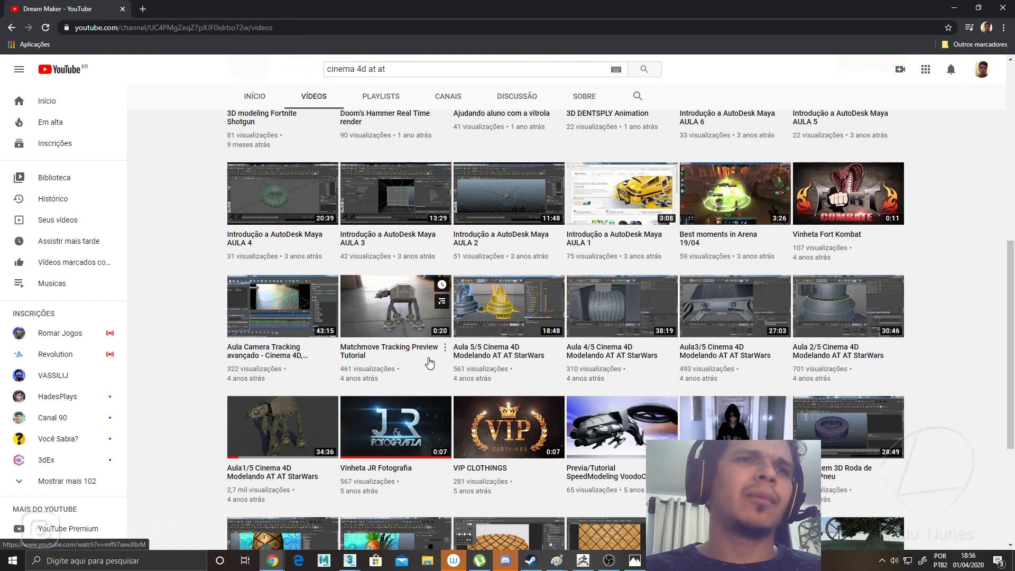
scroll(429, 363, down, 2)
scroll(429, 363, up, 6)
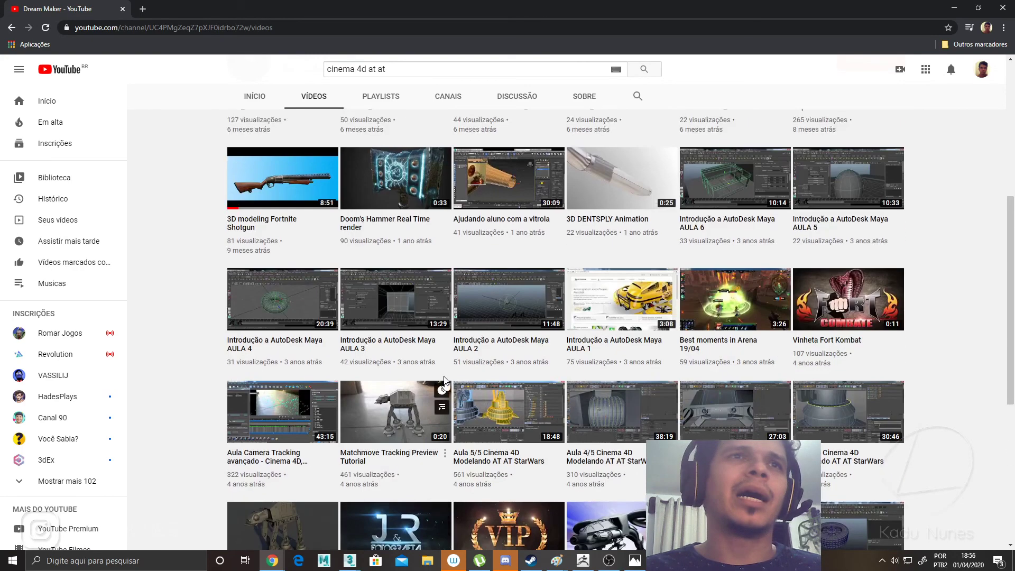
scroll(502, 312, up, 1)
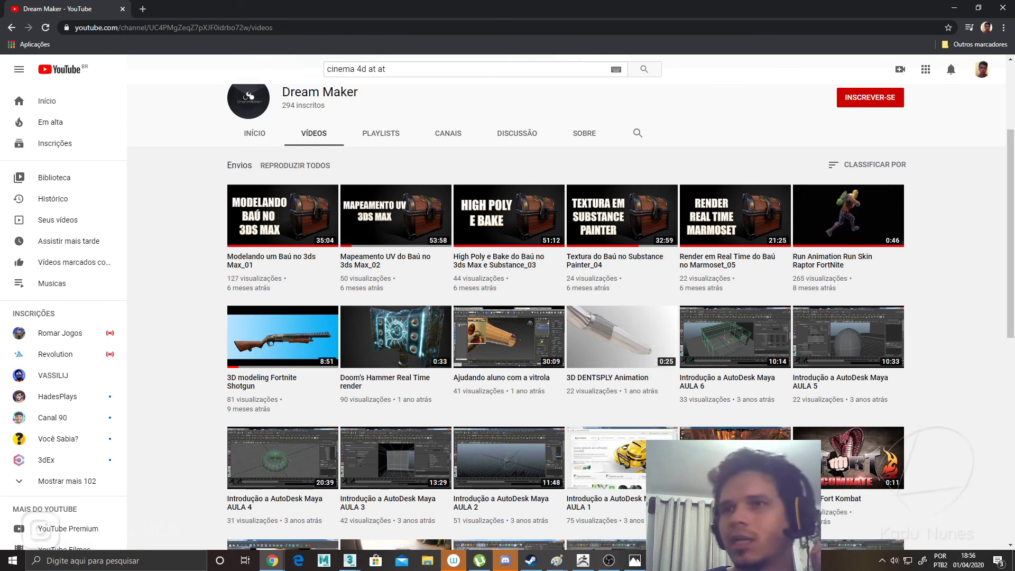
click(610, 561)
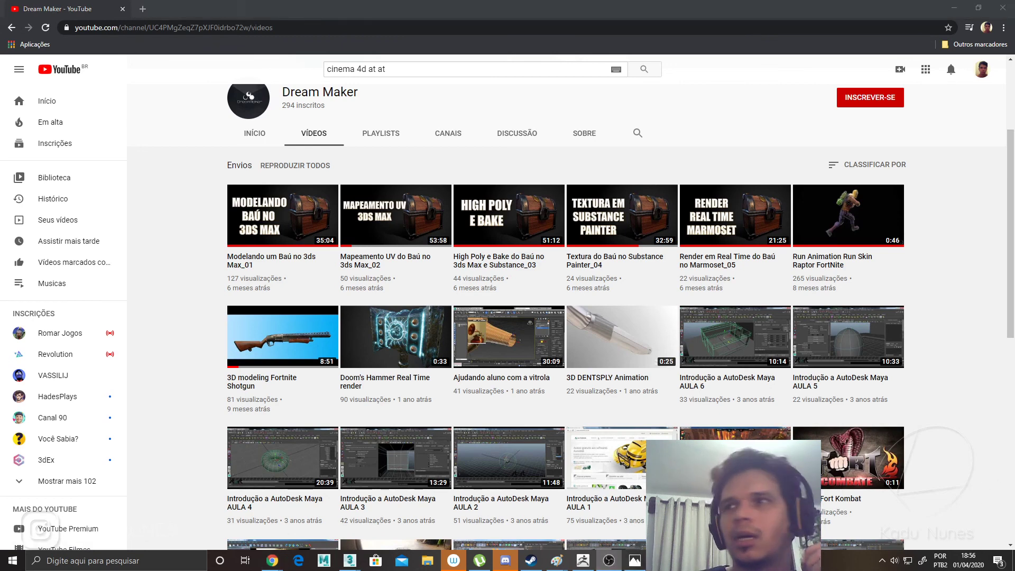